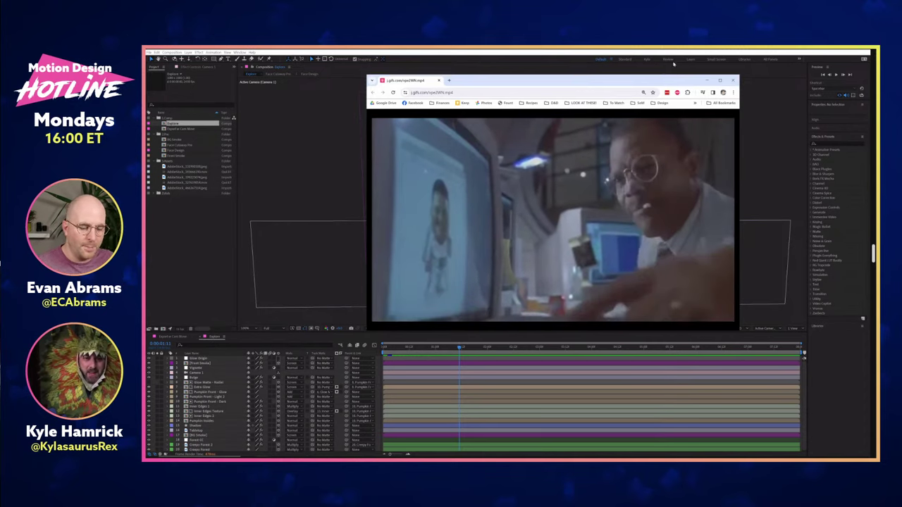
- Dismiss the browser video and preview the camera-move composition of the jack-o'-lantern in After Effects
click(732, 80)
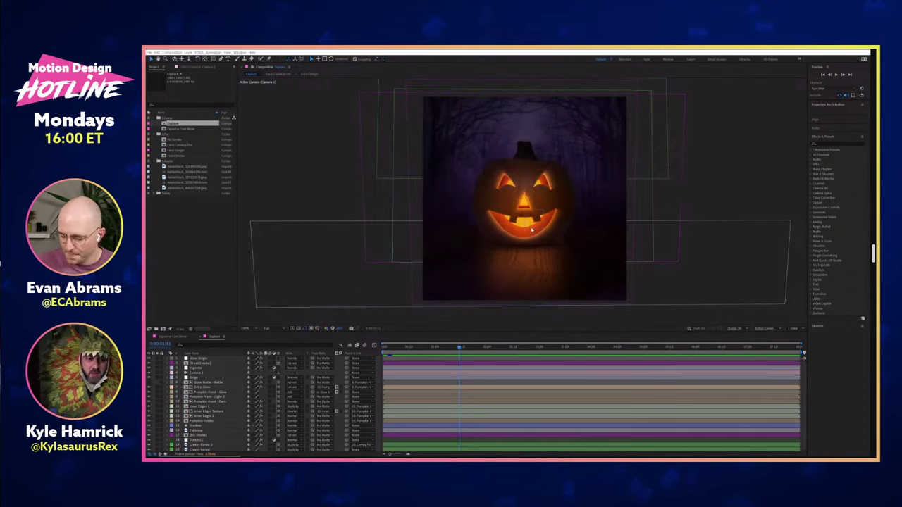
key(alt+Tab)
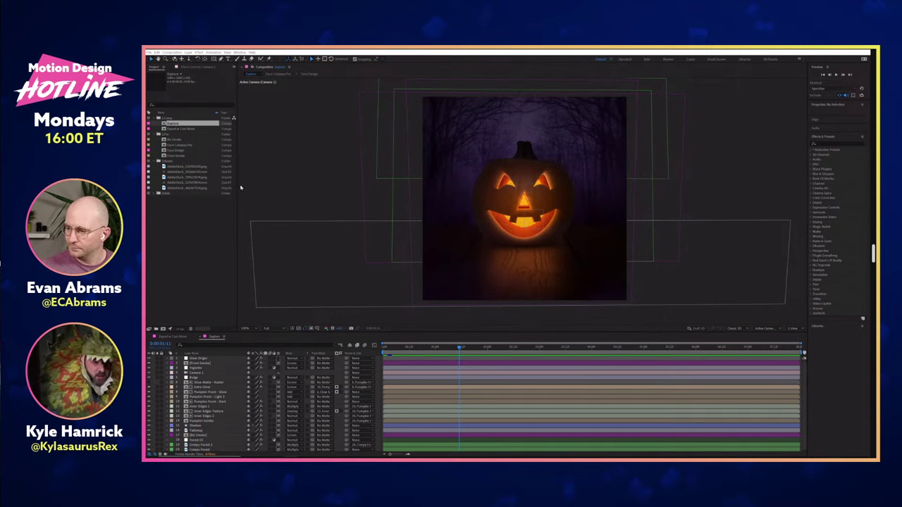
double_click(181, 129)
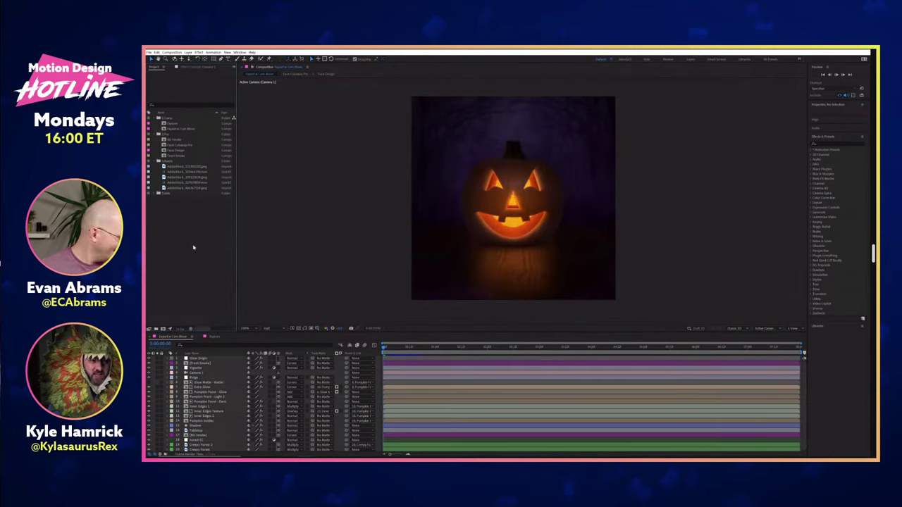
key(space)
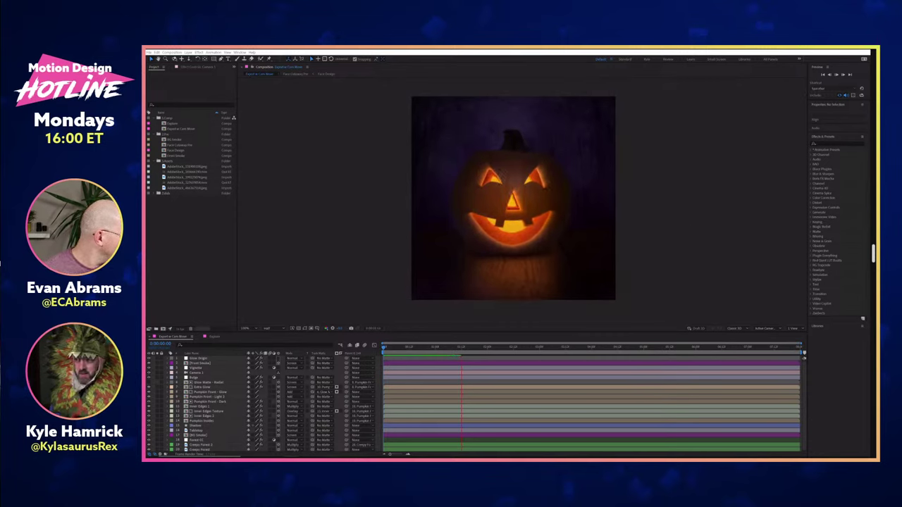
key(space)
key(alt+Tab)
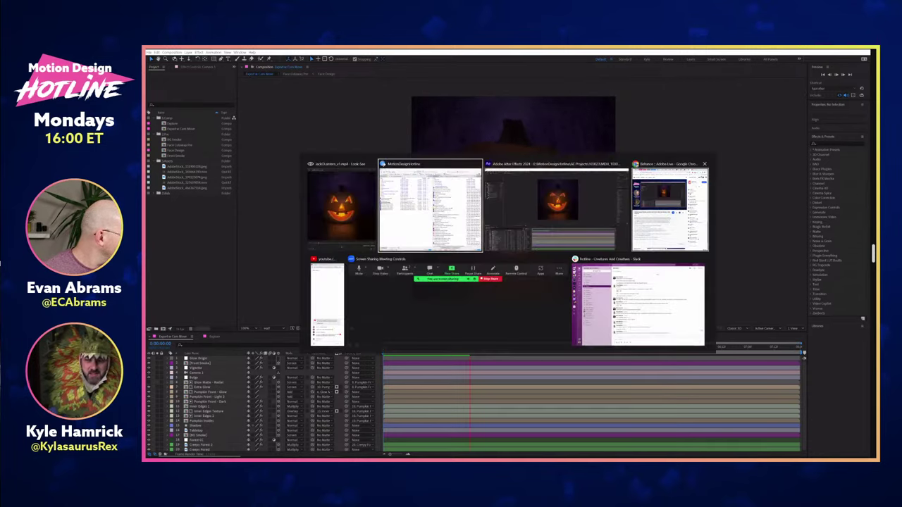
key(space)
key(space)
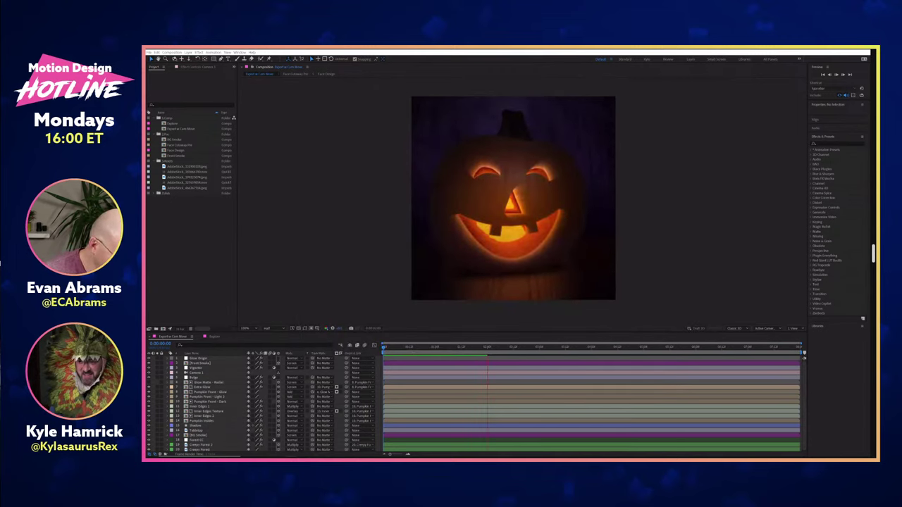
key(space)
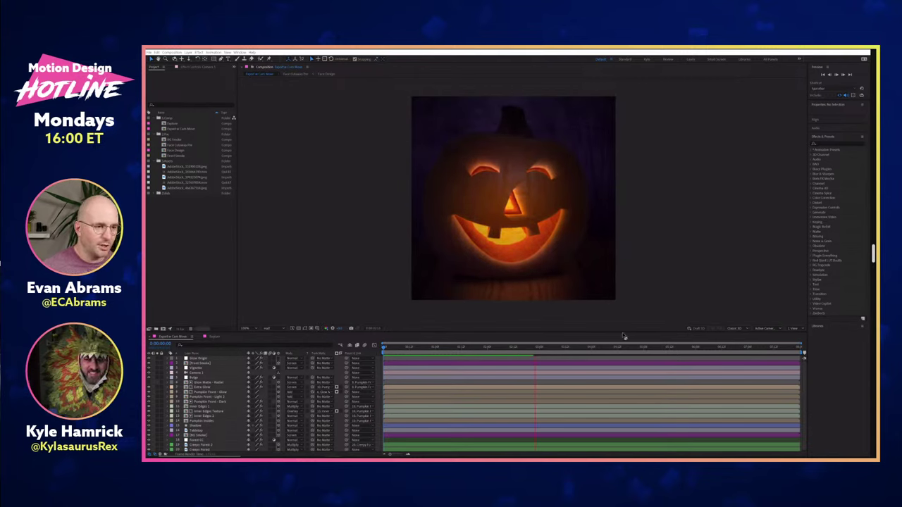
key(space)
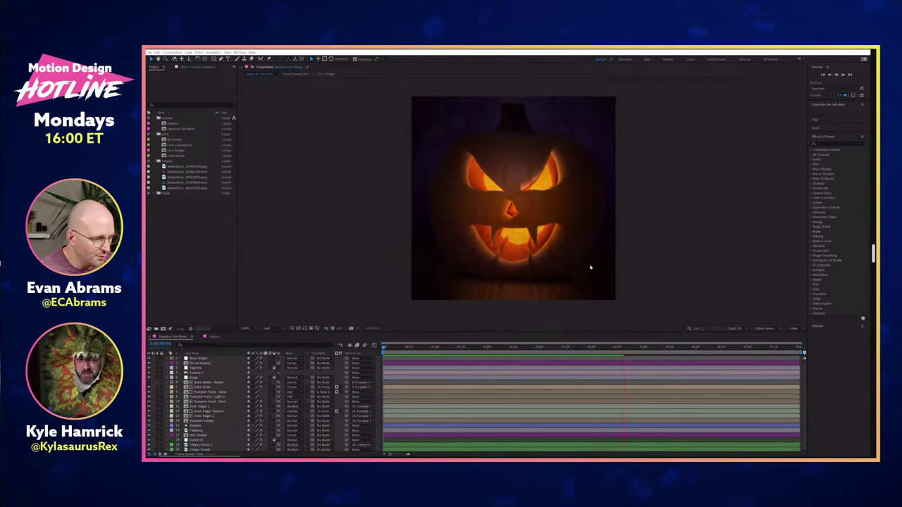
- Bring up the rendered jack-o'-lantern video player, then enlarge and reposition its window
key(alt+Tab)
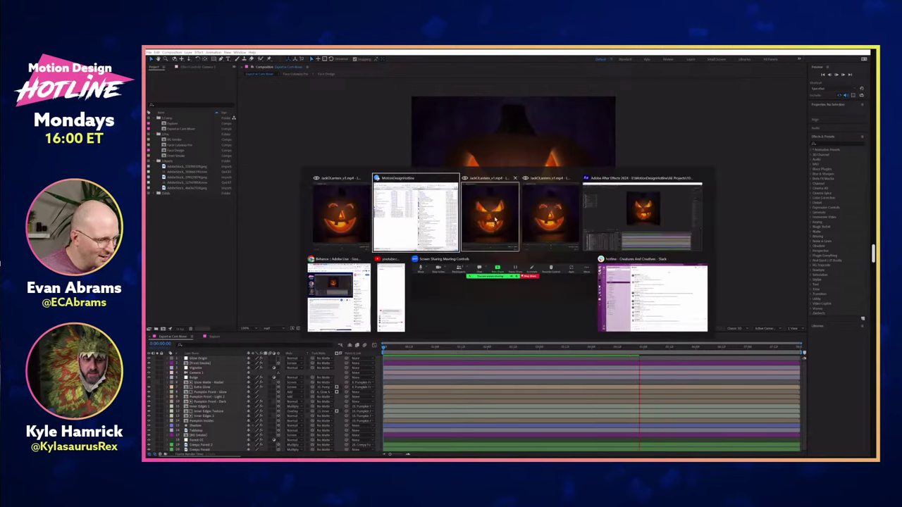
click(699, 211)
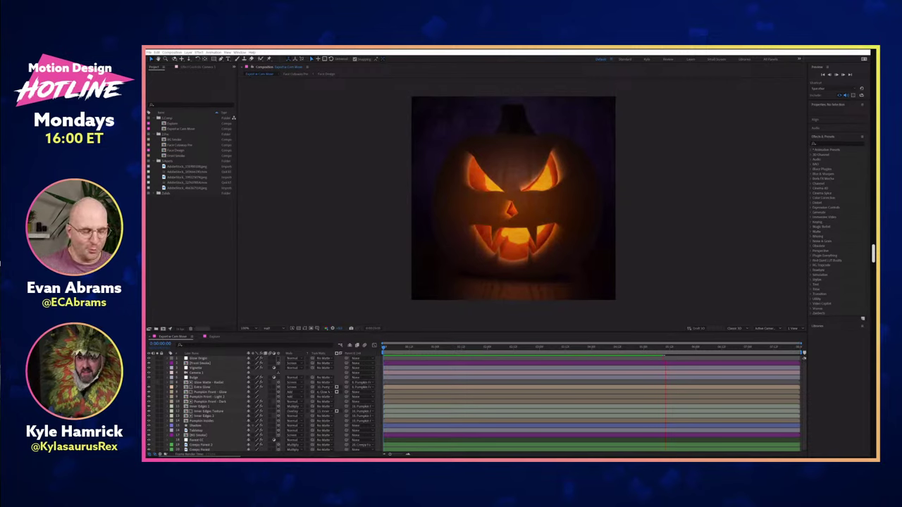
key(alt+Tab)
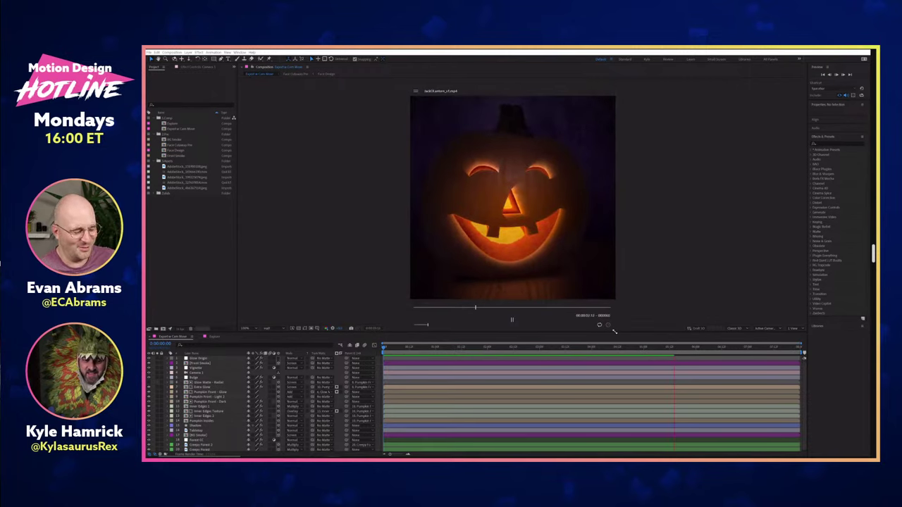
drag(614, 332, 740, 415)
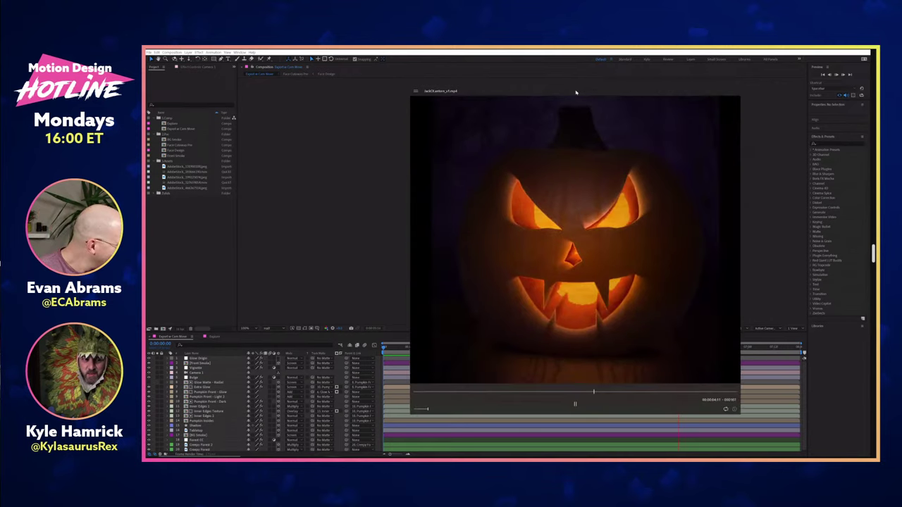
drag(575, 93, 520, 85)
key(alt+Tab)
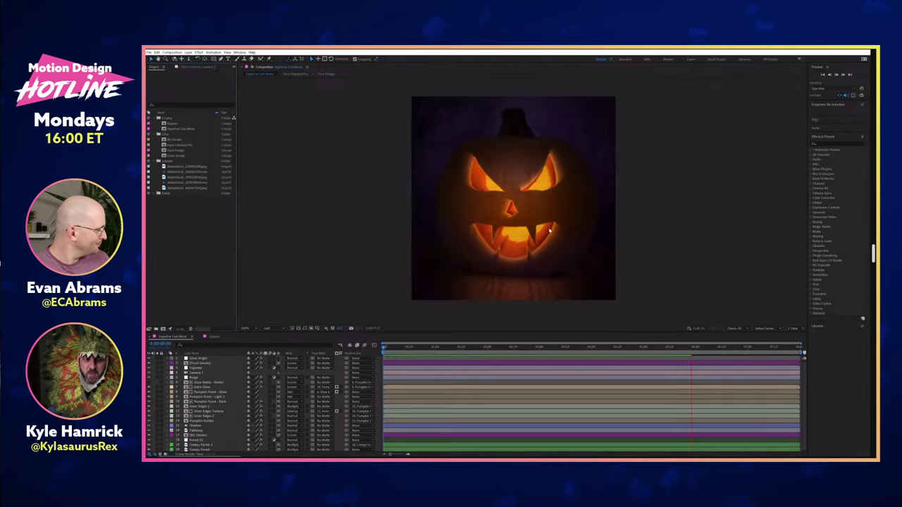
key(alt+Tab)
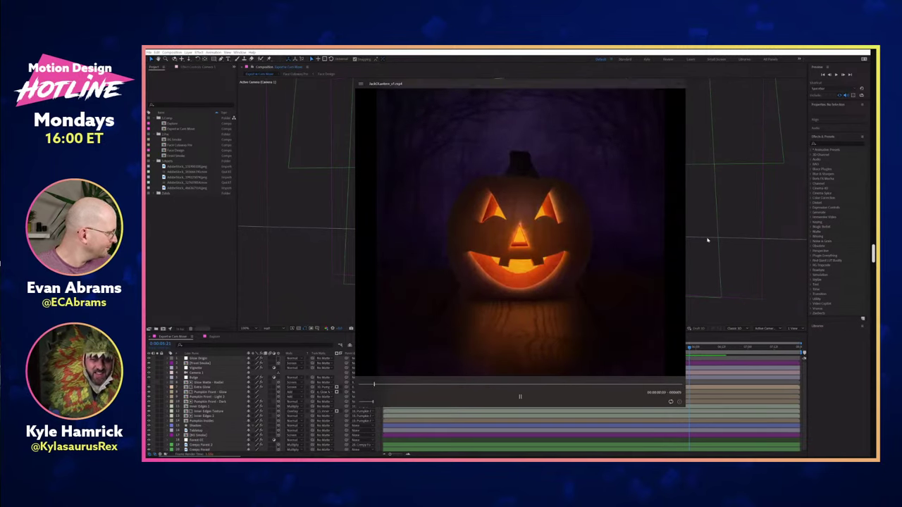
- Watch the rendered jack-o'-lantern video, pause it and put the player away
double_click(666, 85)
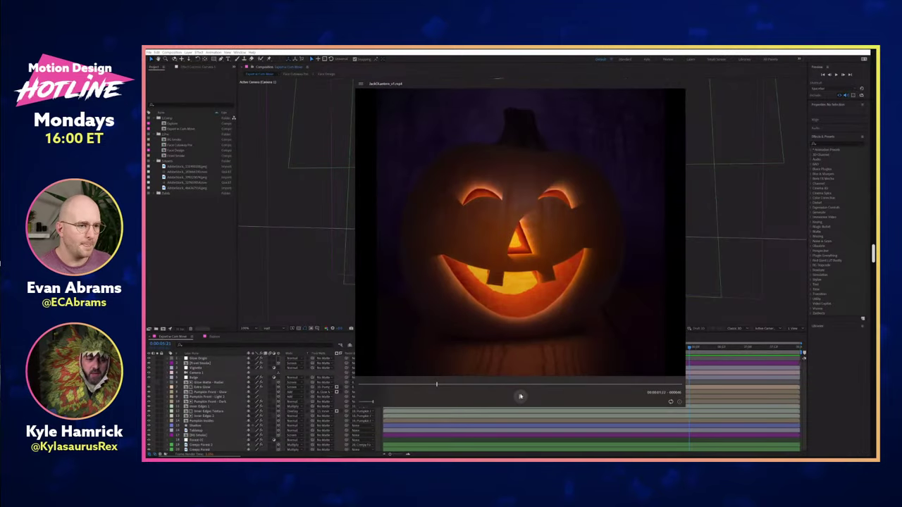
click(519, 397)
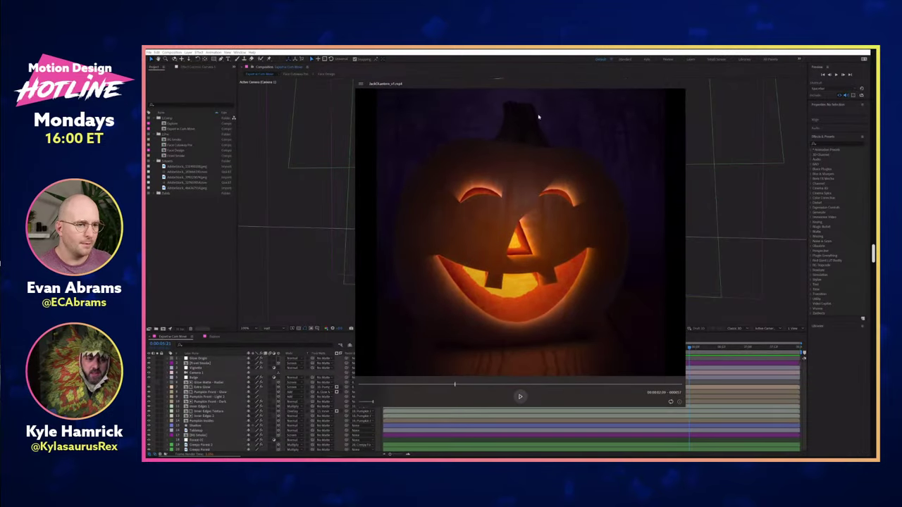
drag(651, 87, 663, 86)
click(663, 85)
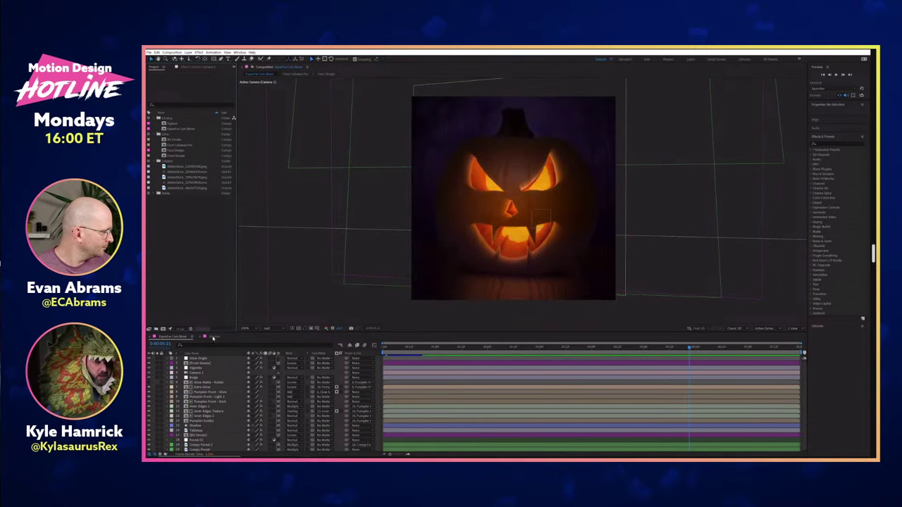
- Switch to the Explore composition and return to the start of its timeline
click(213, 337)
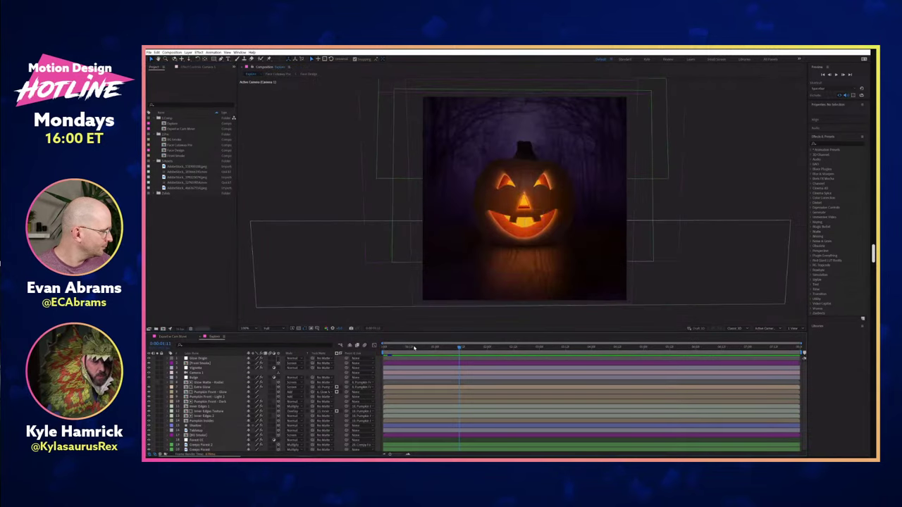
drag(414, 348, 383, 348)
key(space)
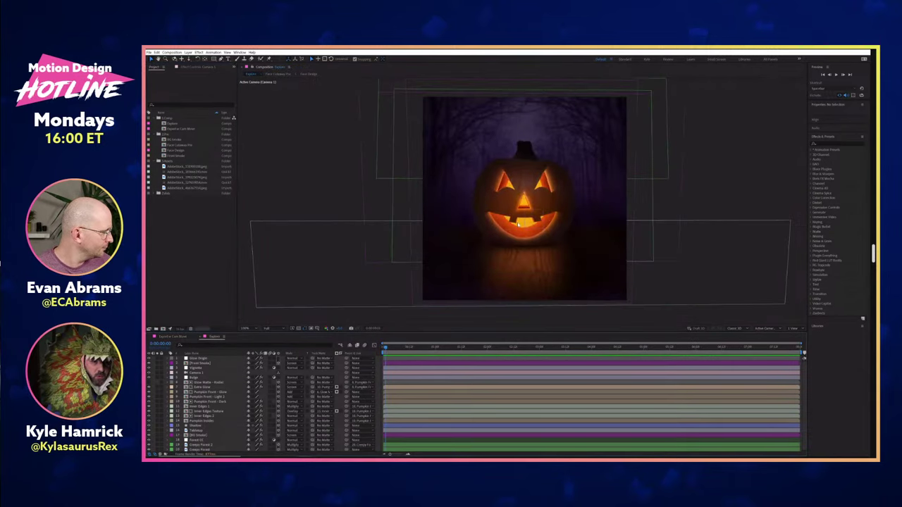
key(.)
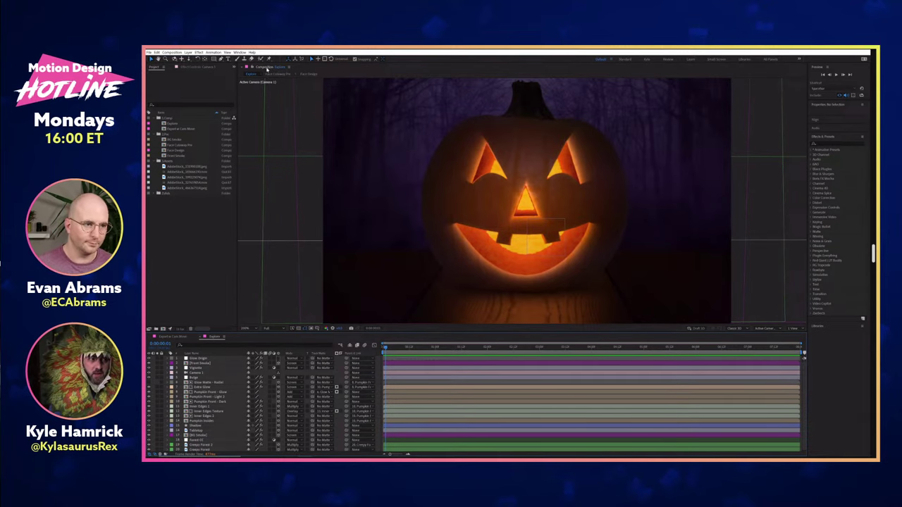
- Open a second viewer of the Explore composition beside the first and fit the pumpkin image in it
click(282, 68)
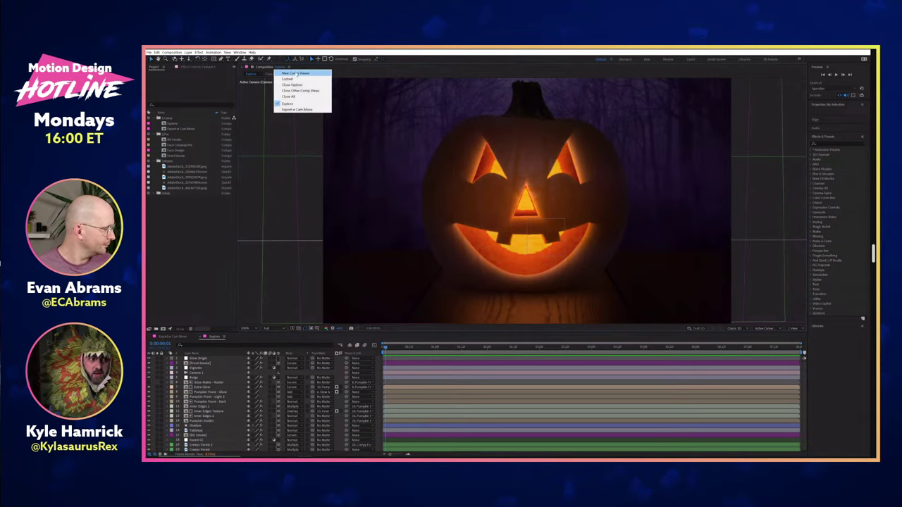
click(295, 73)
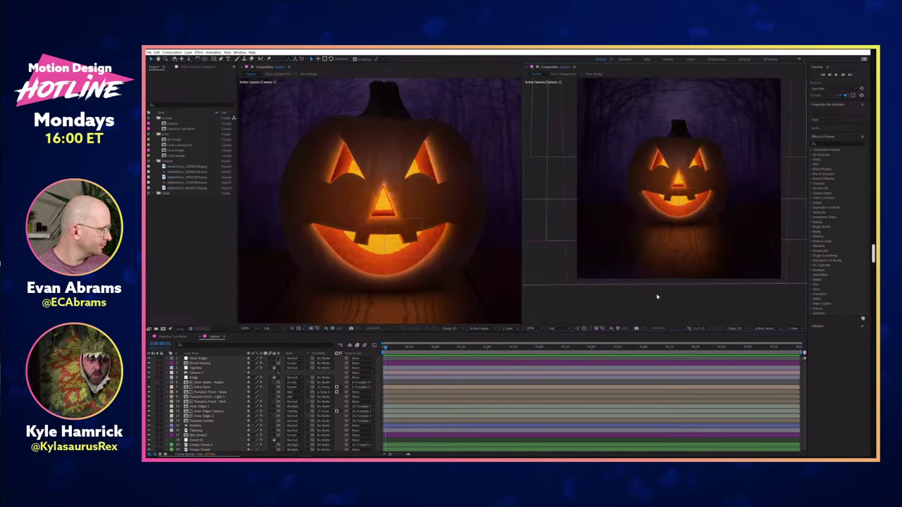
key(alt+/)
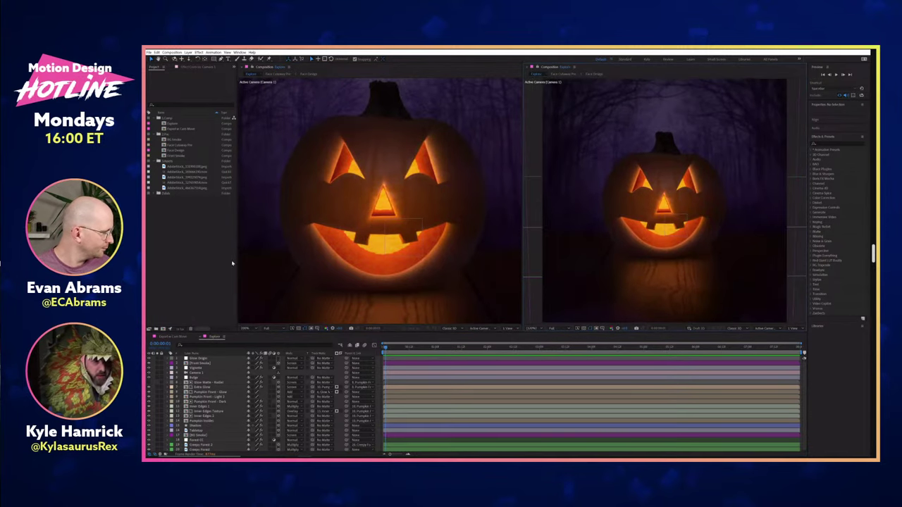
- Open the Face Design composition at the start of its timeline and hide the existing face shape layer
click(178, 150)
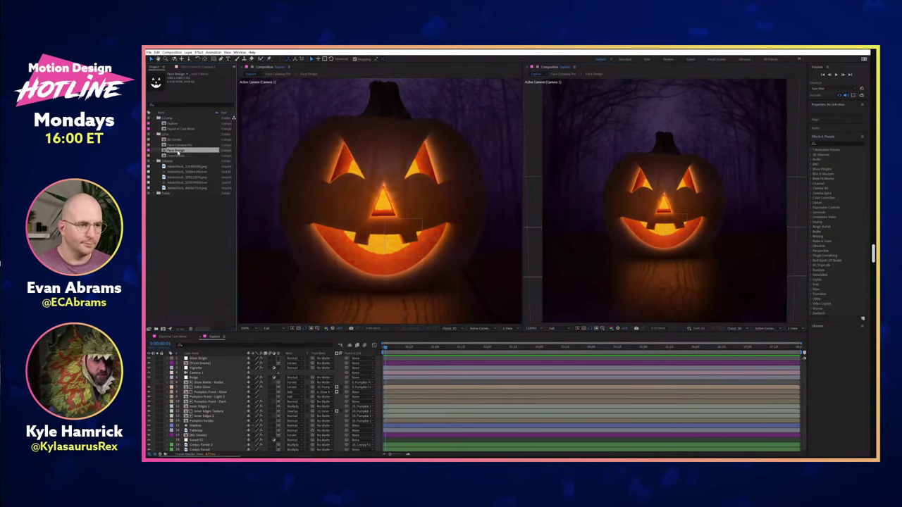
double_click(178, 151)
drag(474, 348, 382, 352)
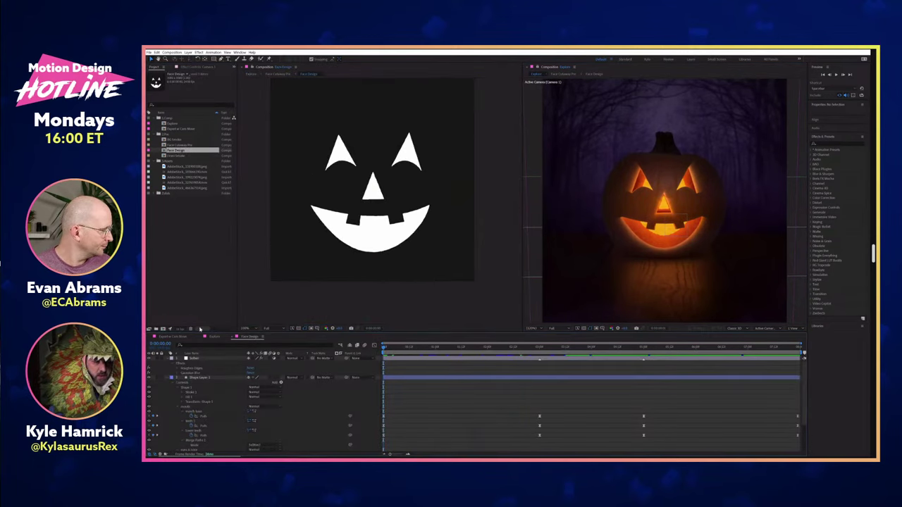
click(158, 379)
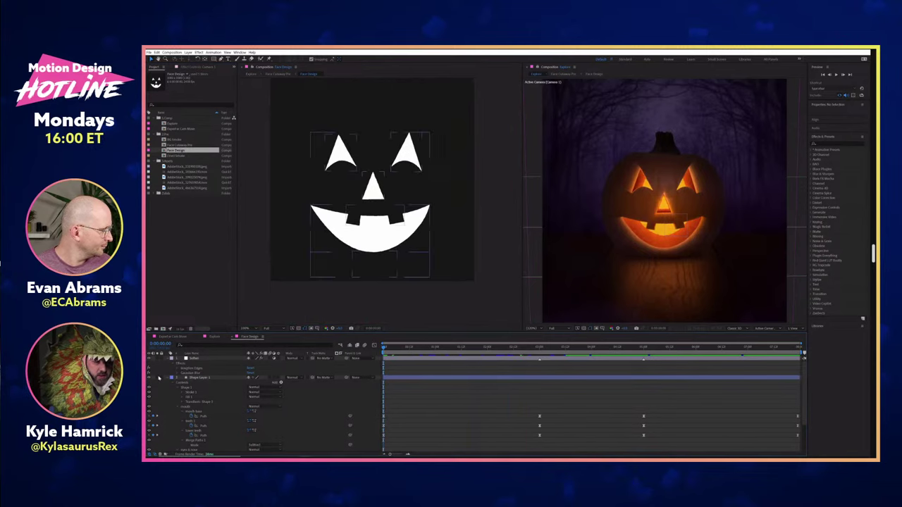
click(168, 378)
- Draw two round eyes side by side with the Ellipse tool on a new shape layer
click(222, 59)
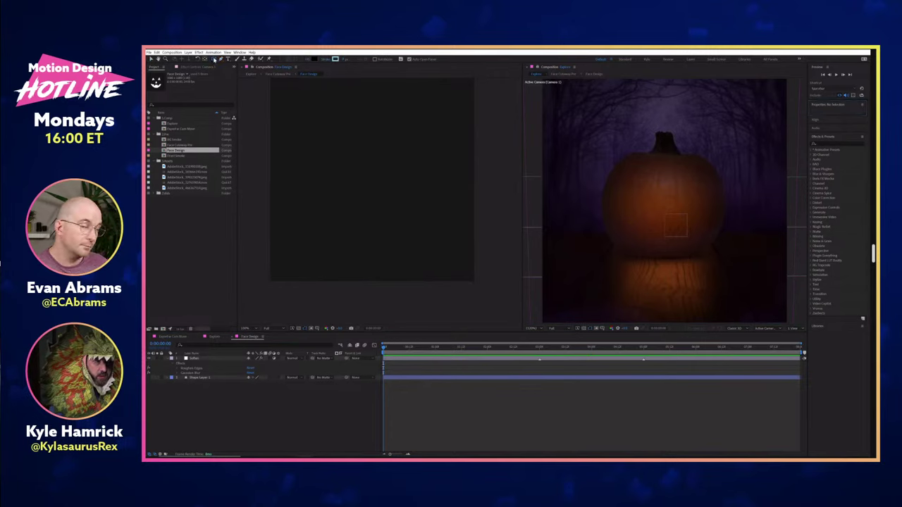
drag(214, 59, 241, 74)
drag(323, 141, 351, 171)
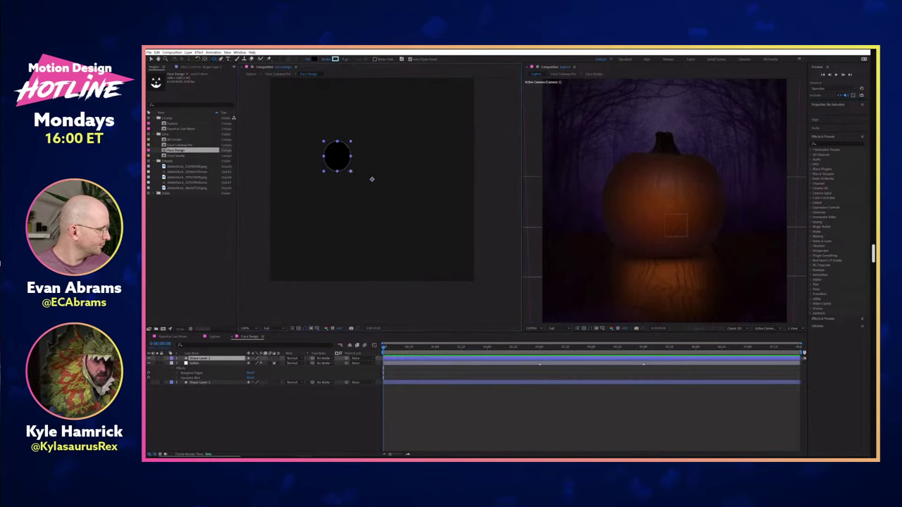
drag(391, 142, 419, 172)
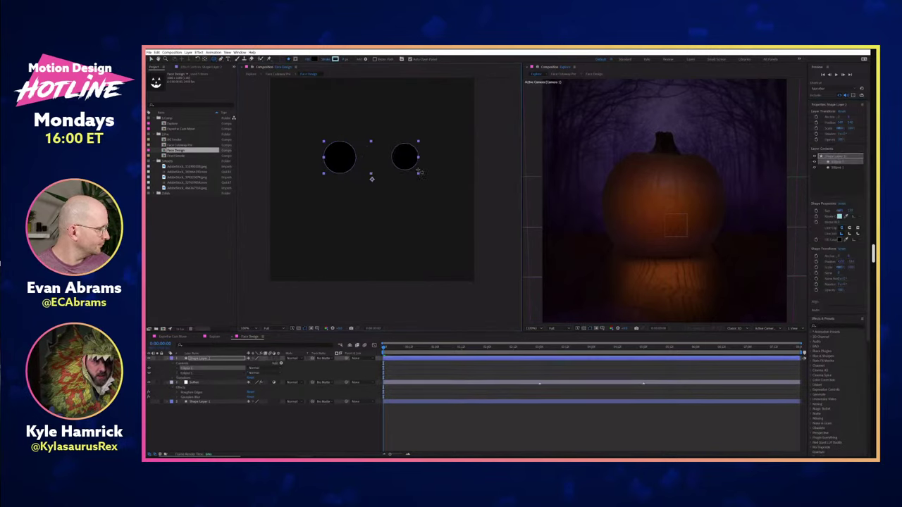
- Draw a closed triangular nose between and below the eyes with the Pen tool
click(371, 174)
click(365, 196)
click(395, 203)
click(371, 174)
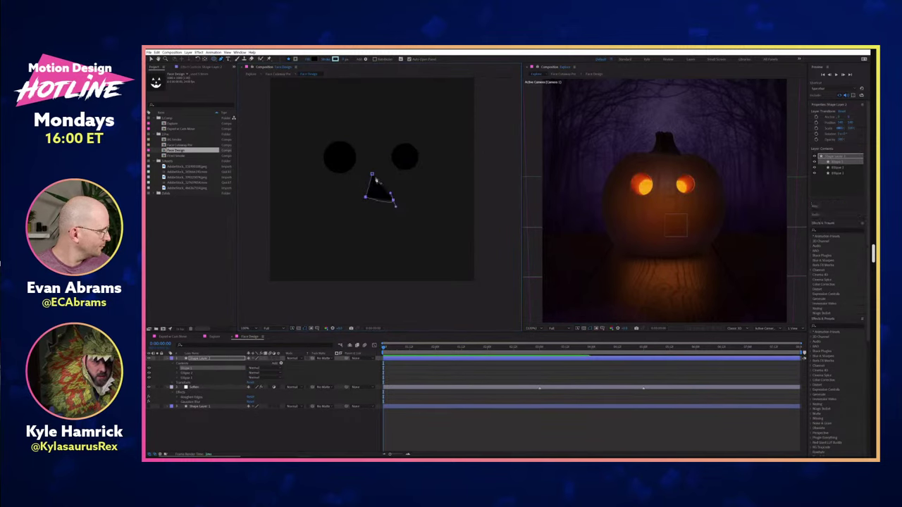
- Draw a closed, thin curved mouth below the nose with the Pen tool and lower its corner on the viewer's left
click(319, 214)
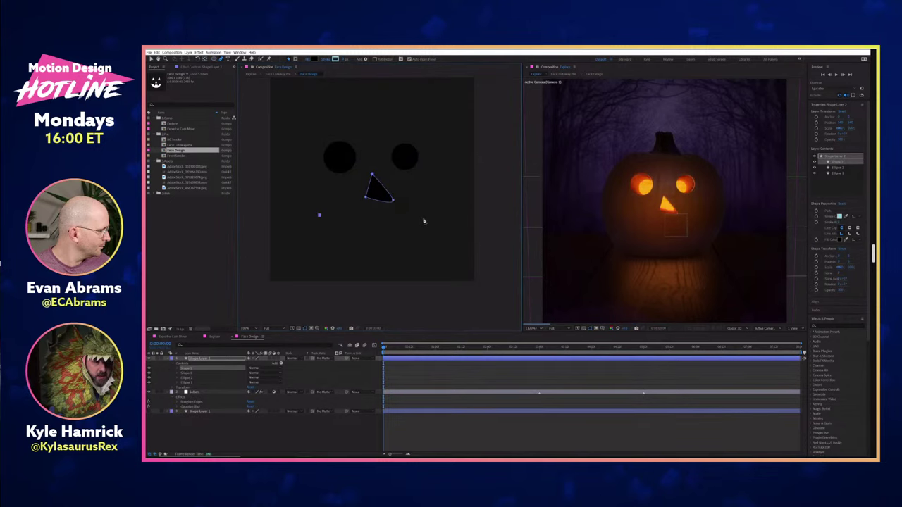
drag(430, 222, 455, 247)
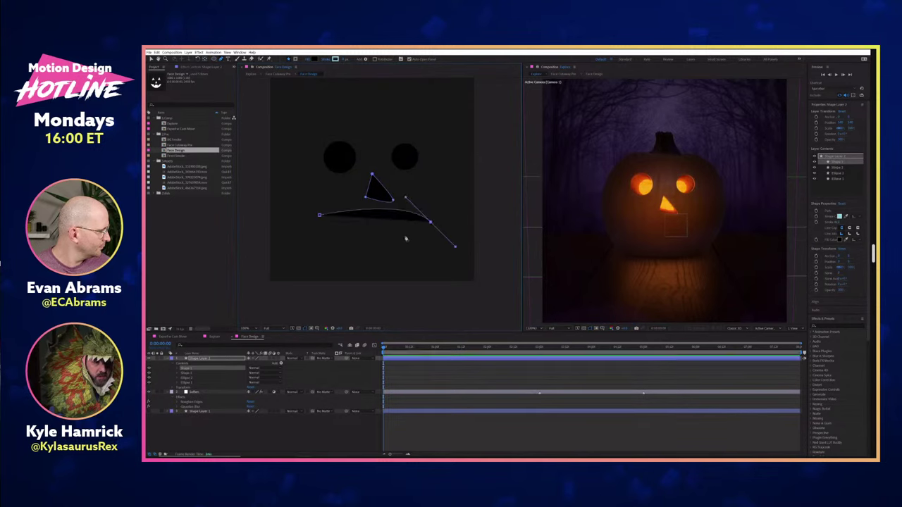
click(319, 216)
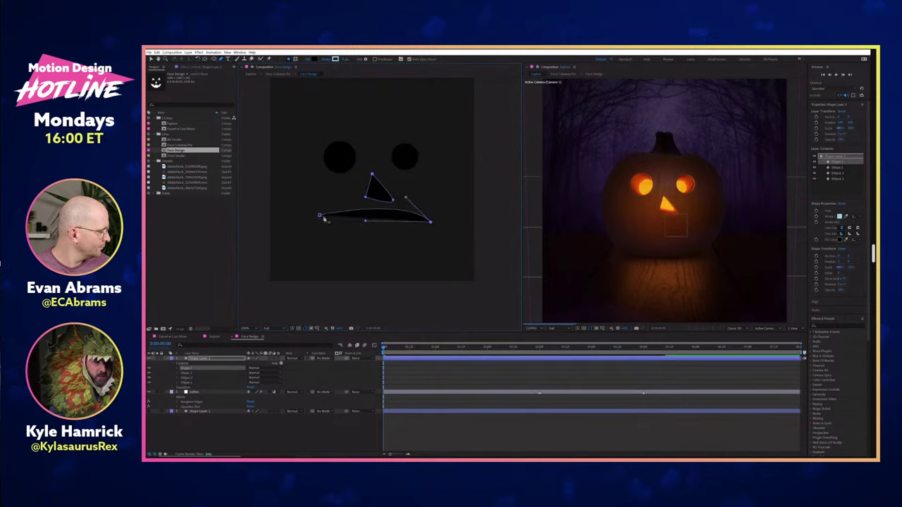
drag(319, 215, 318, 225)
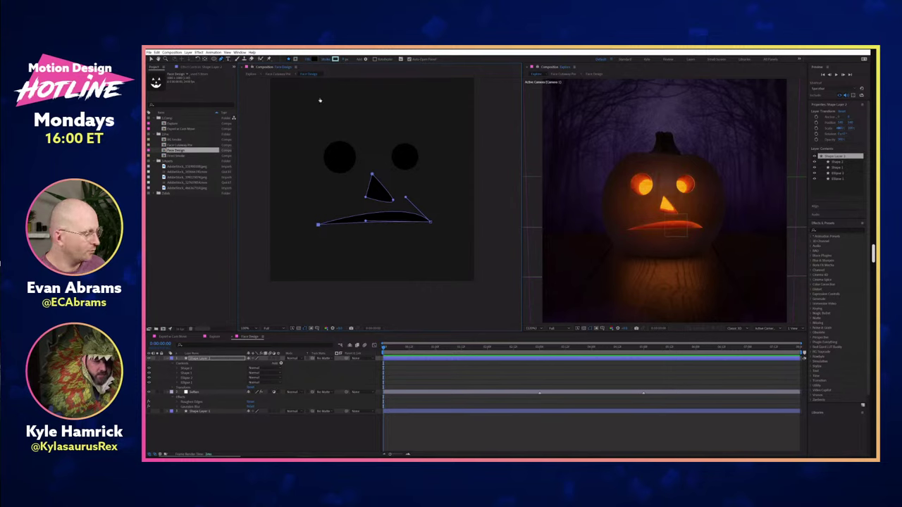
- Change the fill colour of the mouth, nose and both eyes on the new shape layer to near-white
click(314, 59)
click(283, 97)
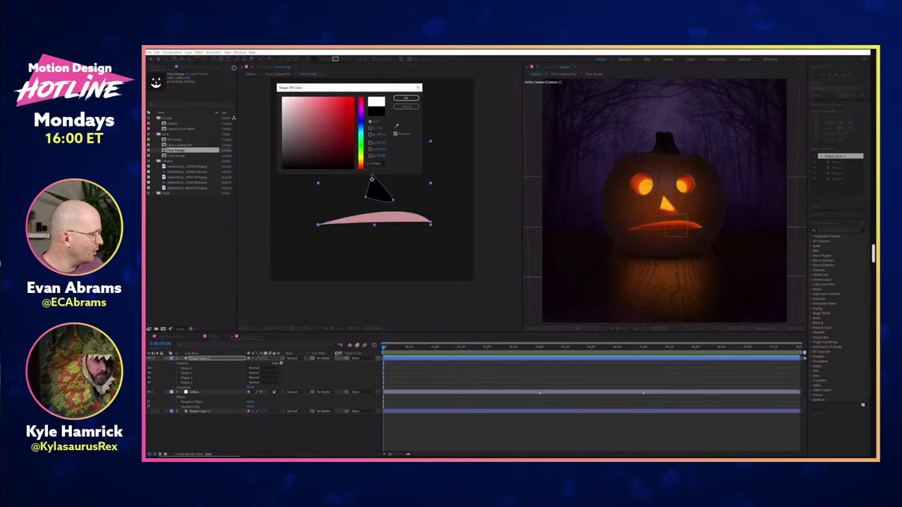
click(405, 100)
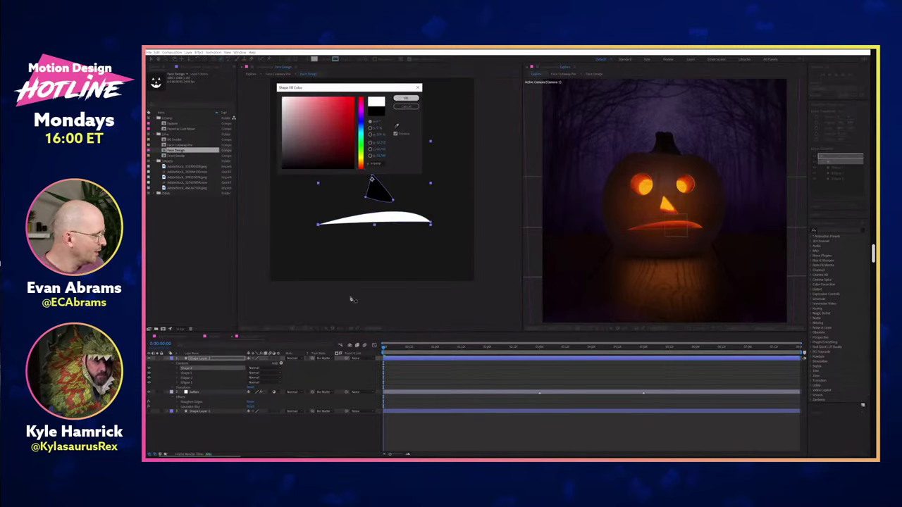
click(219, 358)
click(315, 59)
click(285, 96)
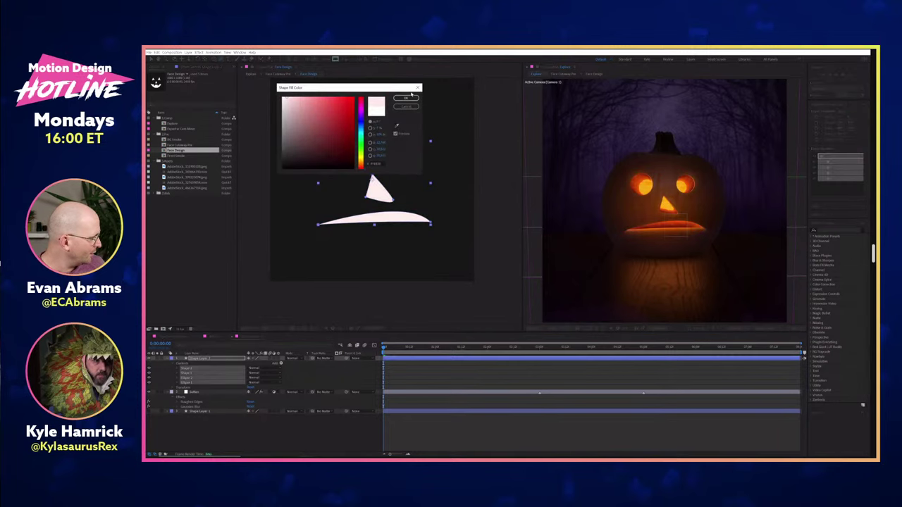
click(408, 100)
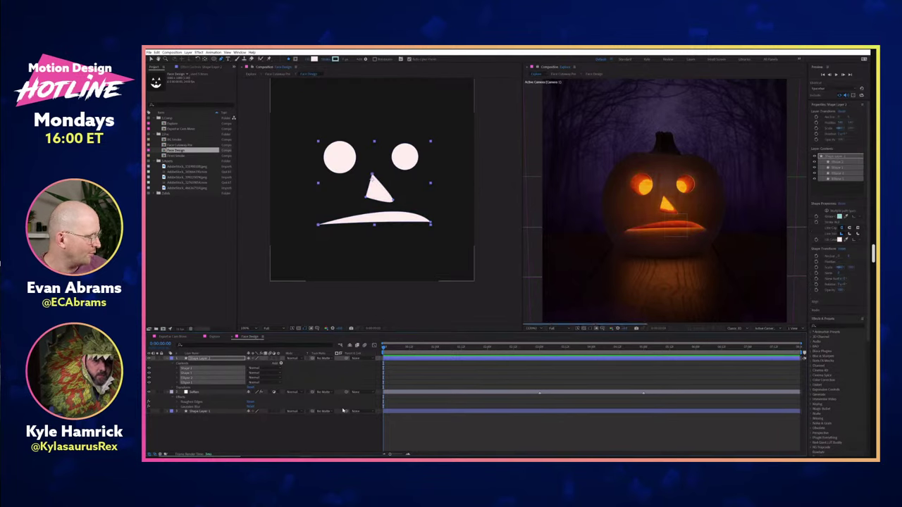
- Reveal the new shape layer's properties, select the mouth path and lower both mouth corners
click(343, 286)
click(217, 360)
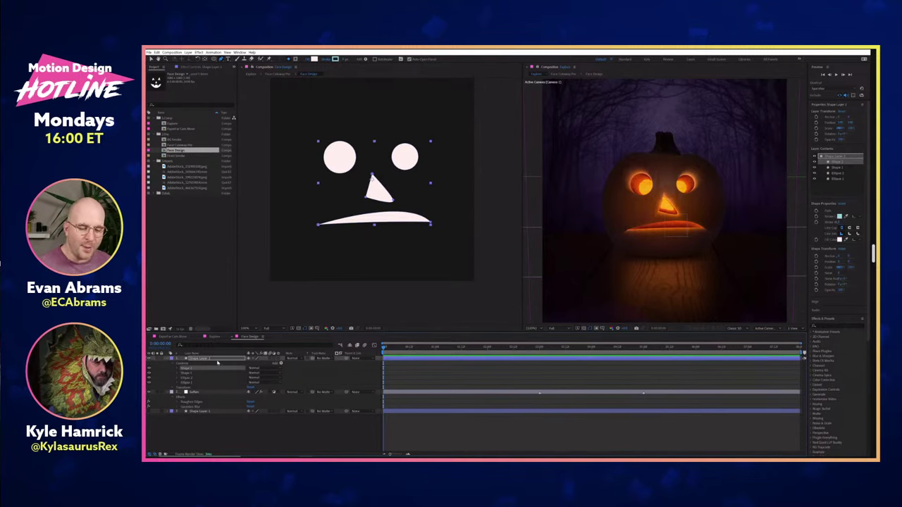
click(218, 360)
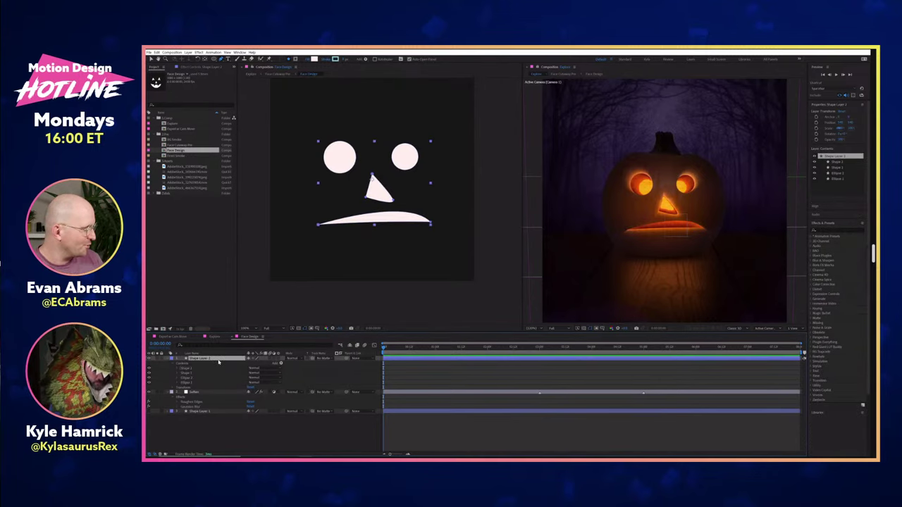
key(u)
key(u)
click(199, 373)
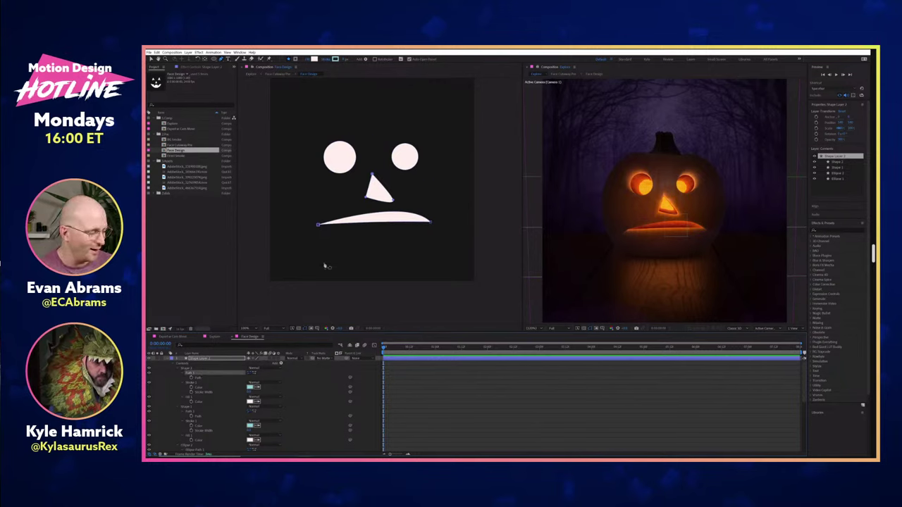
mouse_move(318, 225)
mouse_down()
mouse_move(298, 232)
mouse_move(379, 217)
mouse_move(328, 214)
mouse_move(313, 232)
mouse_up()
drag(430, 222, 430, 235)
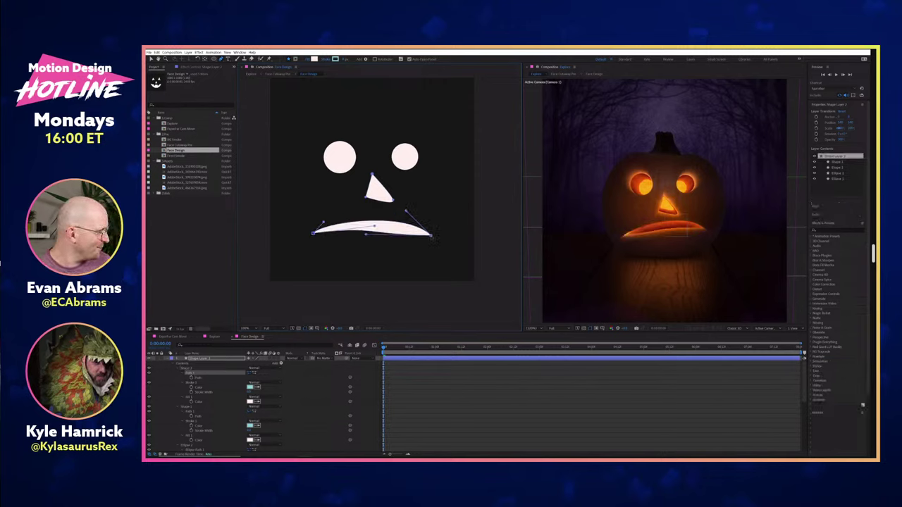
- Arch the mouth into a thicker frown with its curve handles and pull the corner on the viewer's left inward
drag(366, 234, 396, 198)
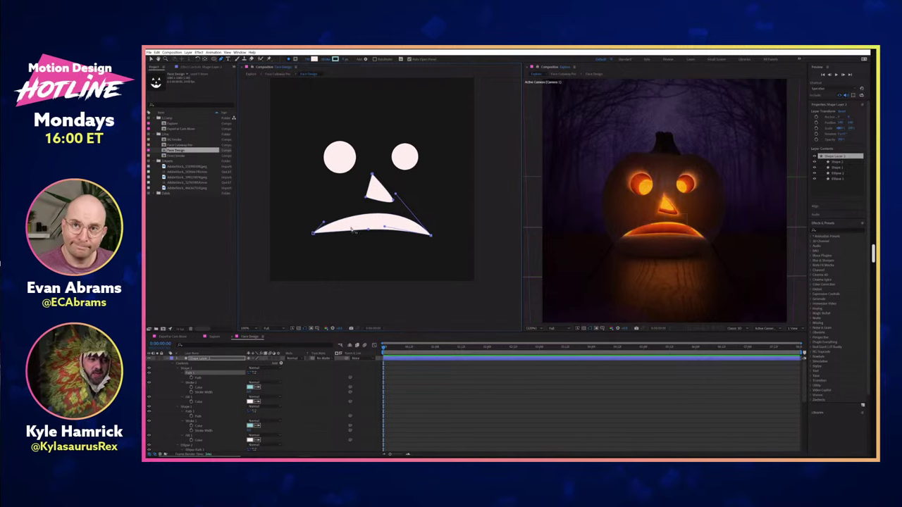
drag(313, 234, 323, 232)
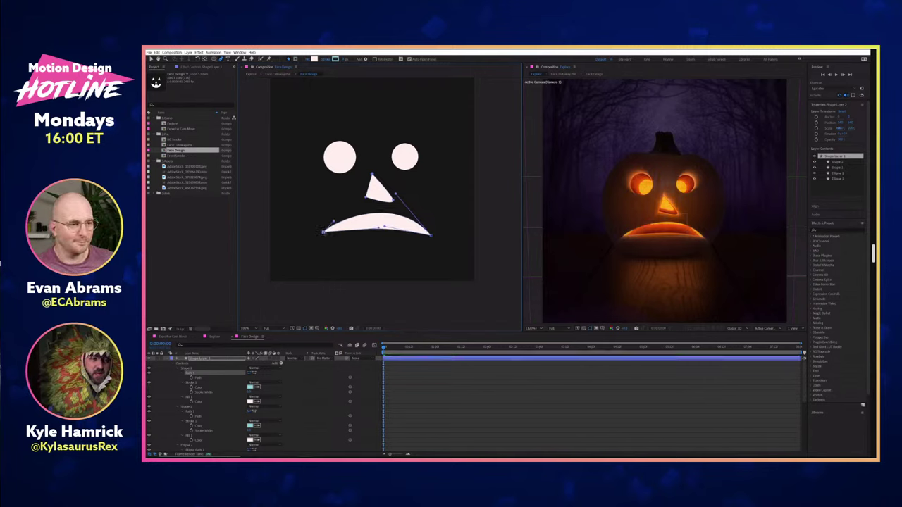
drag(378, 228, 374, 229)
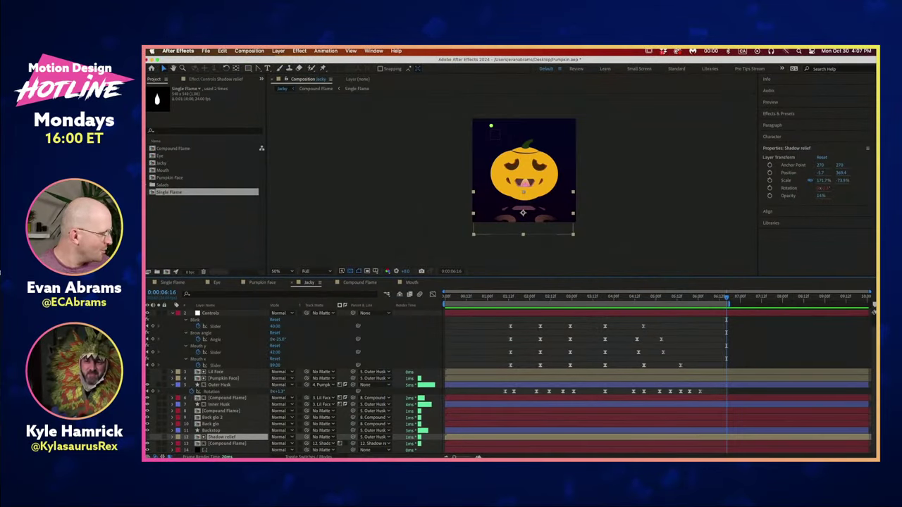
- Enlarge the Jacky composition of Pumpkin.aep to 100% in a taller viewer and preview the pumpkin animation
key(period)
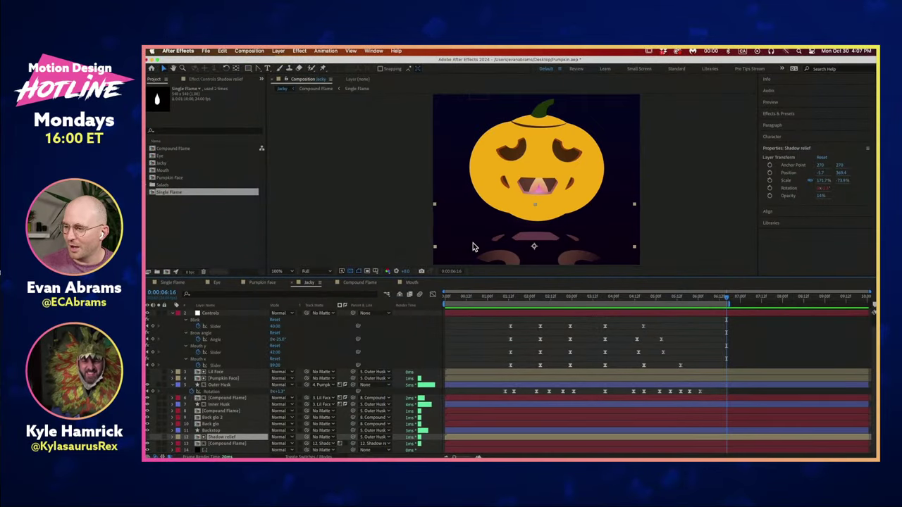
drag(571, 276, 578, 354)
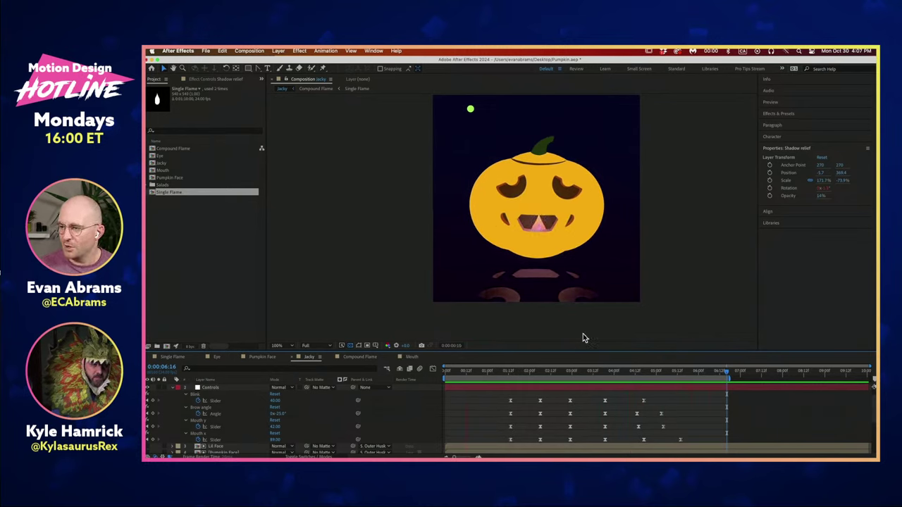
key(space)
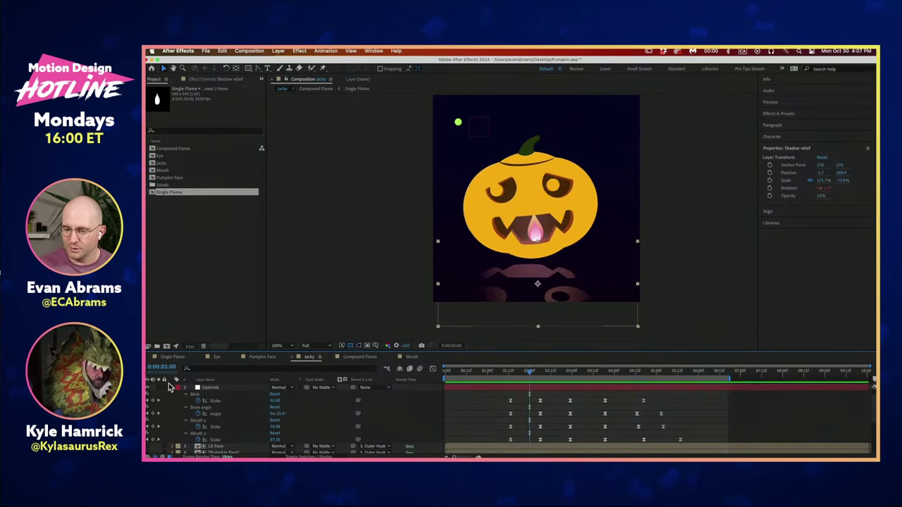
- Collapse the Controls layer's properties and highlight both Back glo layers behind the pumpkin
click(174, 389)
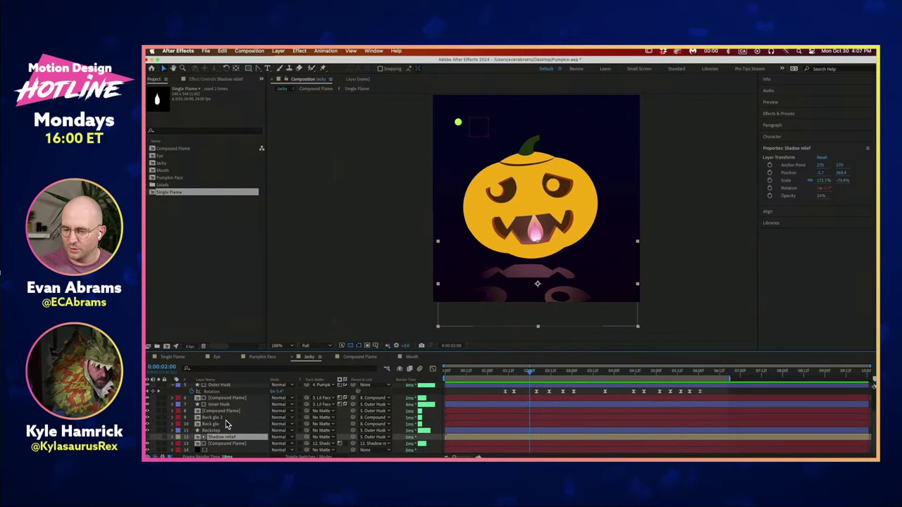
click(227, 419)
shift+click(228, 424)
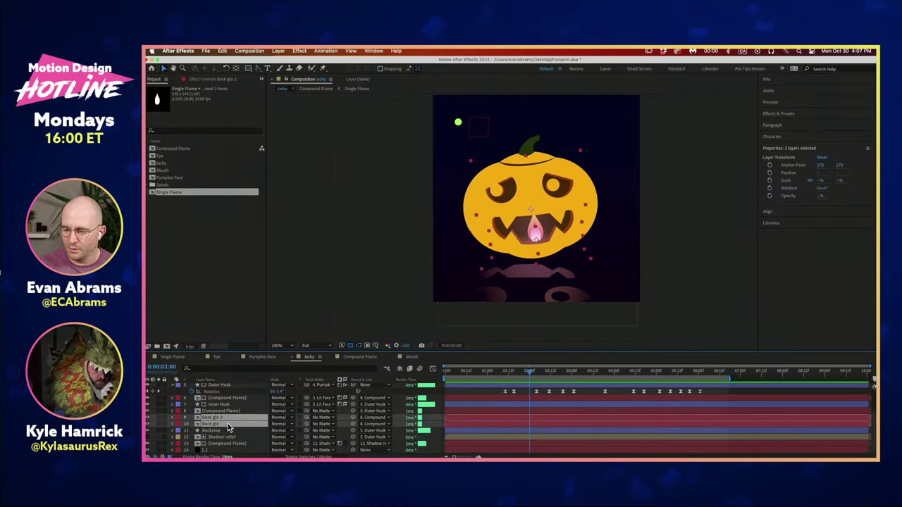
- Open the nested Compound Flame composition to review the flickering flame, and return to the Jacky composition
double_click(572, 398)
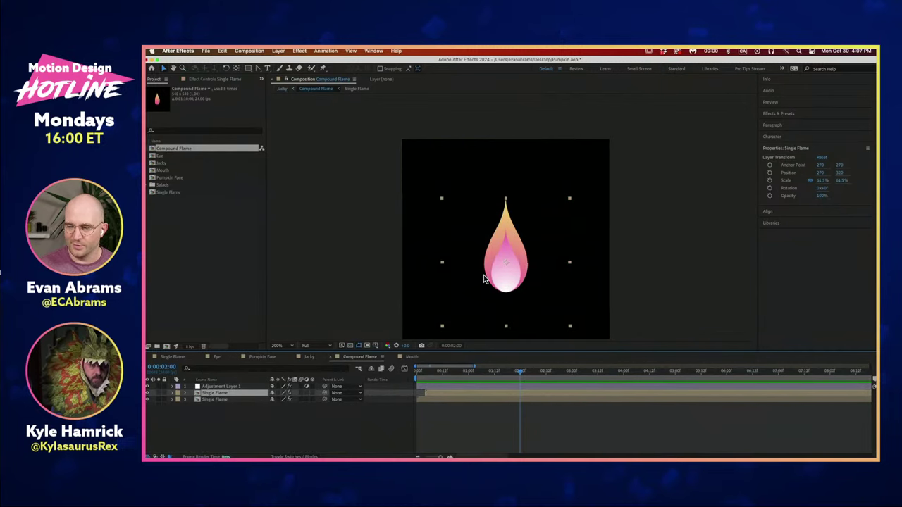
click(471, 374)
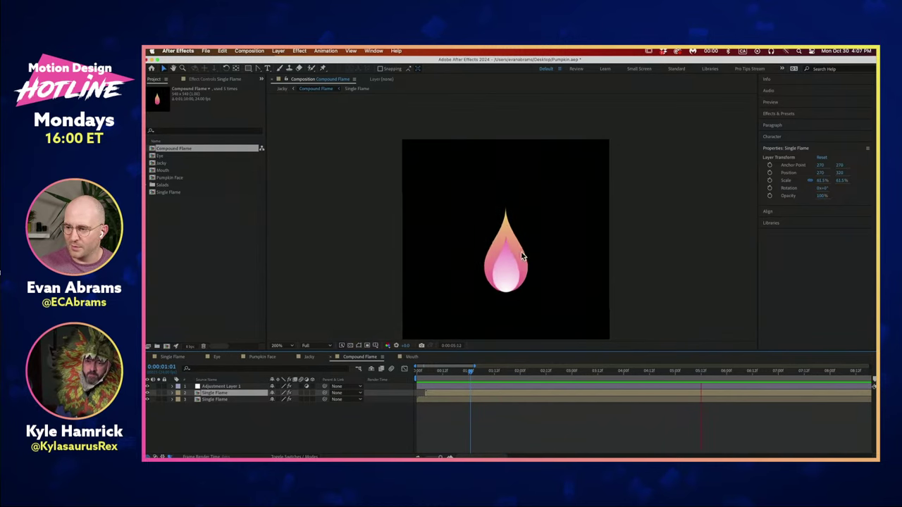
key(Tab)
click(474, 410)
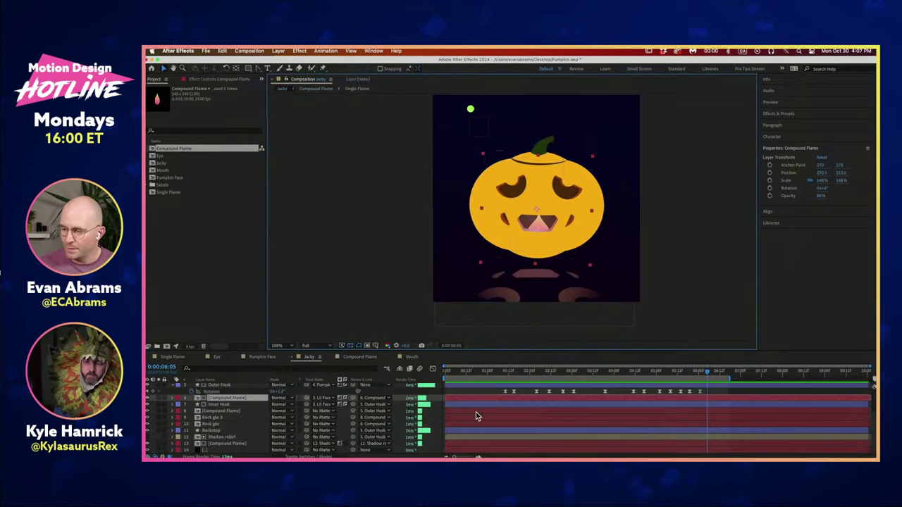
- Open Pumpkin Face from the Shadow relief layer, inspect its nested Mouth composition and return to Pumpkin Face
click(243, 438)
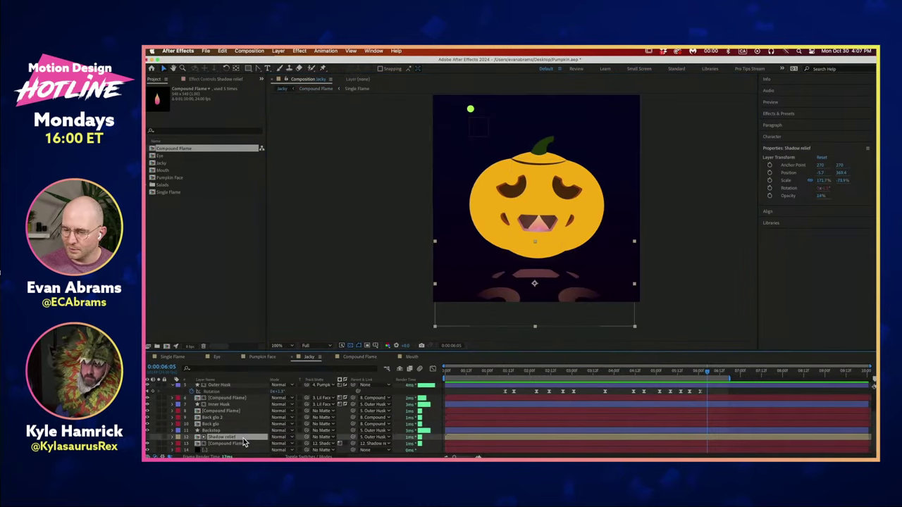
double_click(240, 443)
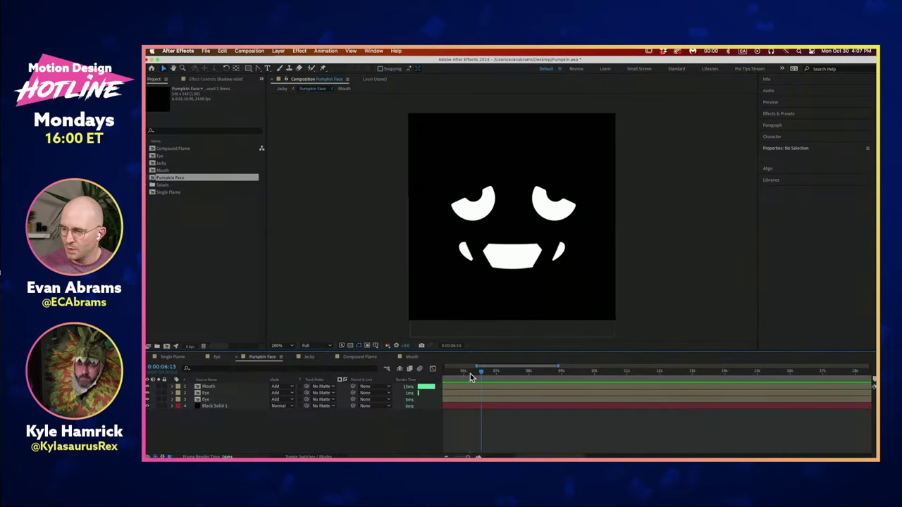
mouse_move(471, 374)
mouse_down()
mouse_move(496, 378)
mouse_move(481, 378)
mouse_up()
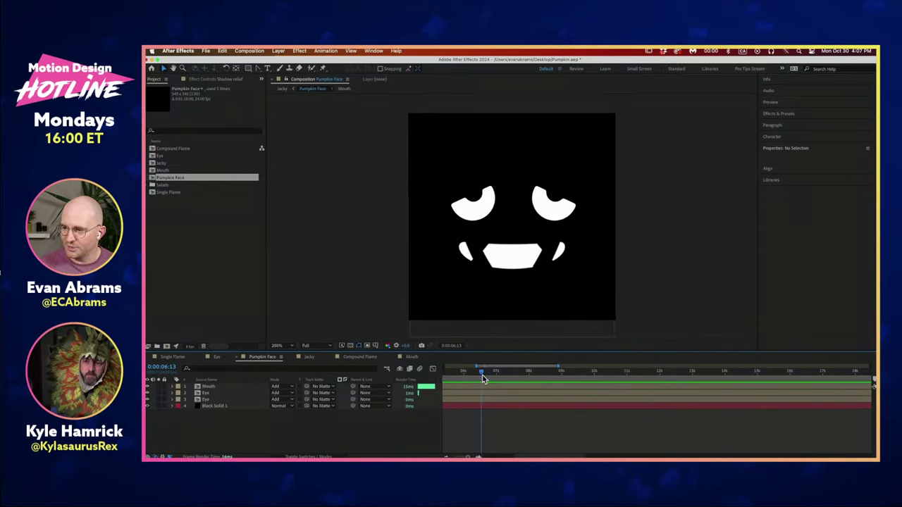
double_click(505, 207)
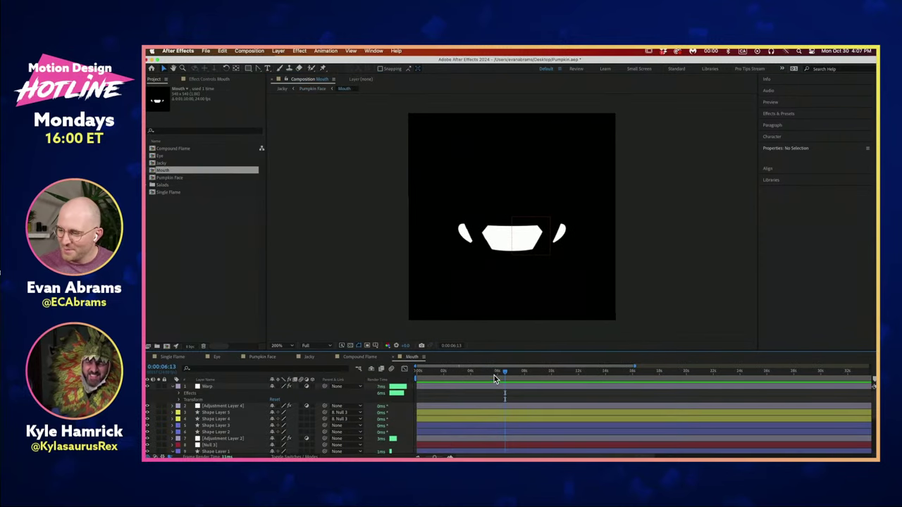
mouse_move(485, 382)
mouse_down()
mouse_move(566, 388)
mouse_move(478, 389)
mouse_move(483, 373)
mouse_up()
key(Tab)
click(440, 389)
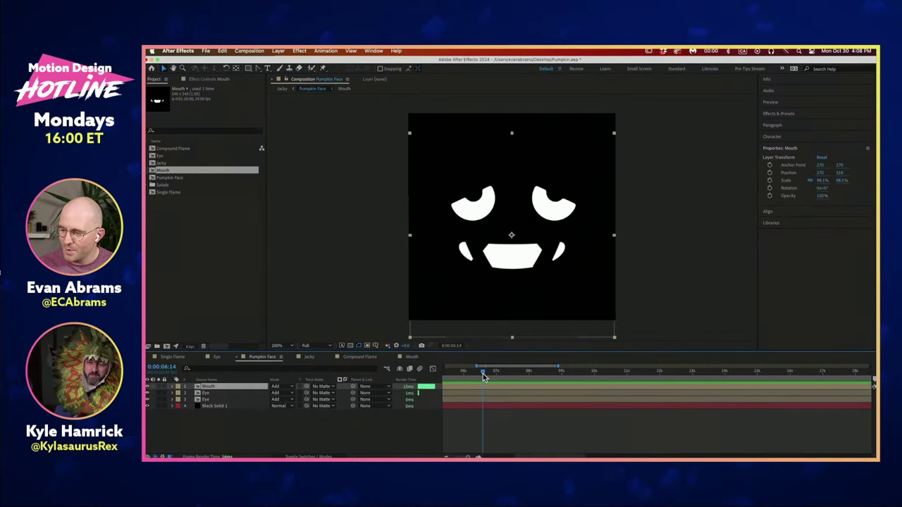
- Hide and reshow the Mouth layer in Pumpkin Face to examine its part in the face matte
click(328, 435)
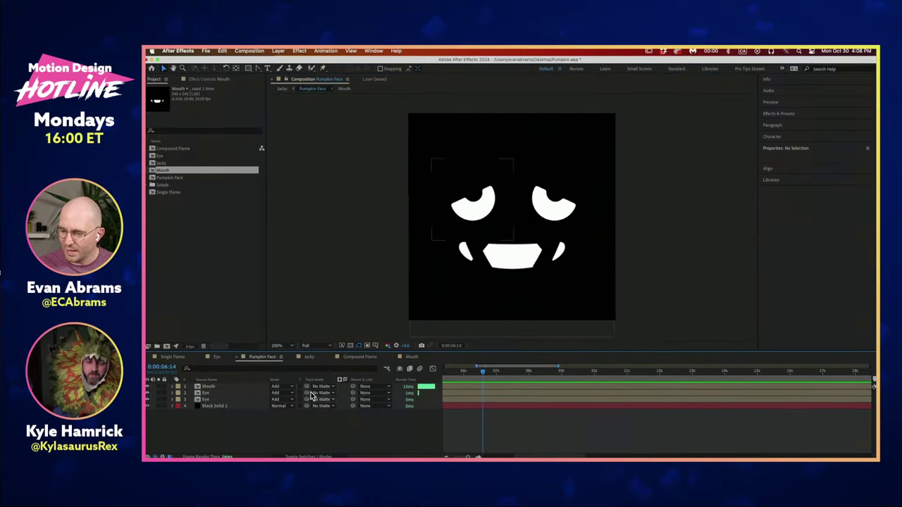
click(147, 386)
click(147, 387)
click(220, 386)
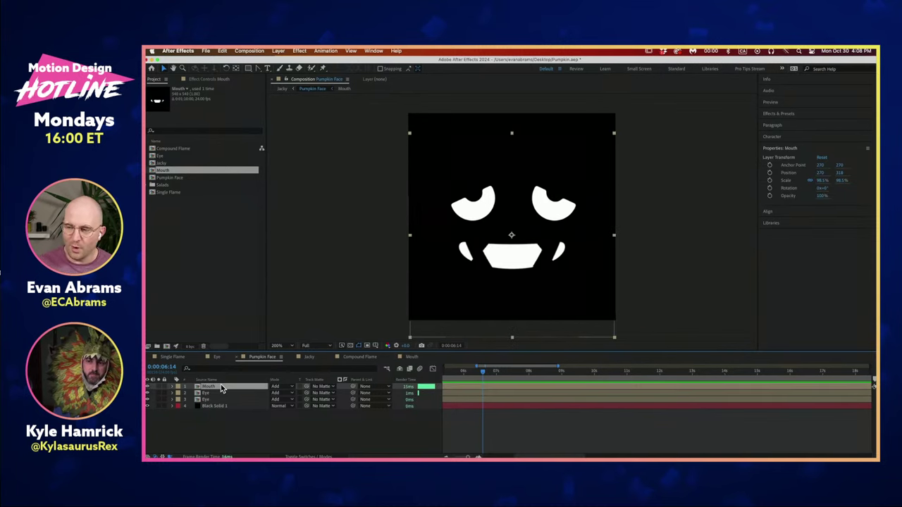
click(350, 346)
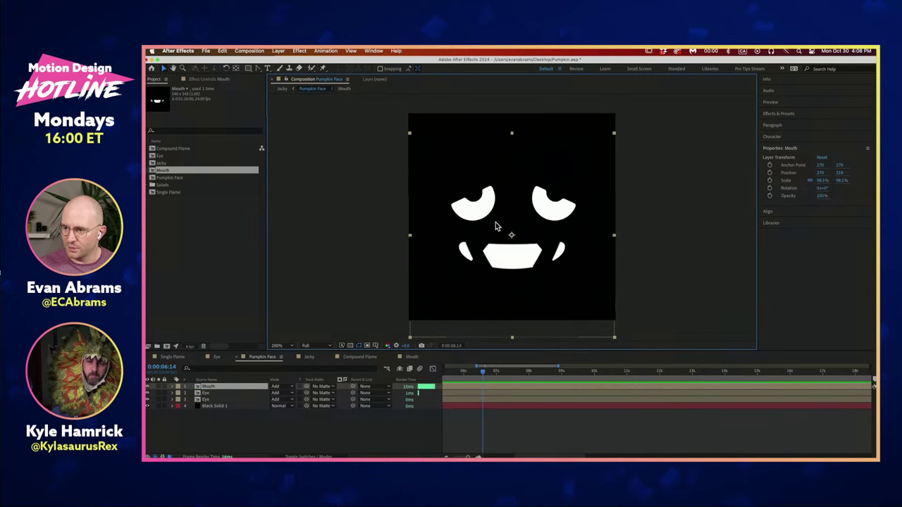
click(468, 422)
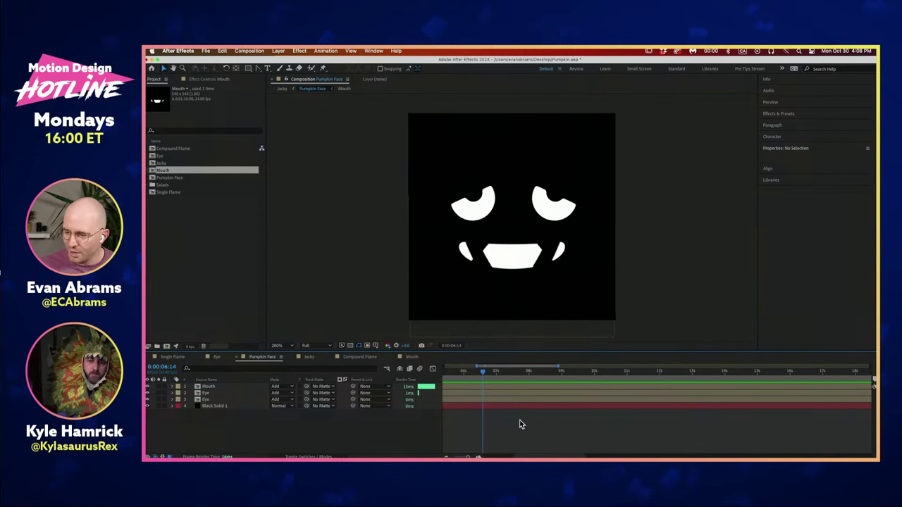
- Return to the Jacky composition and review the face and its floor reflection at different times of the animation
key(Tab)
click(474, 426)
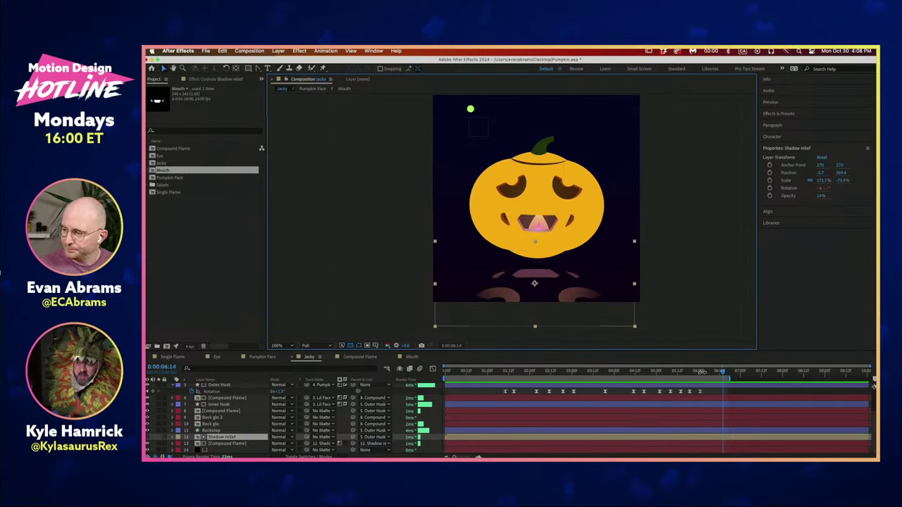
drag(700, 374, 668, 376)
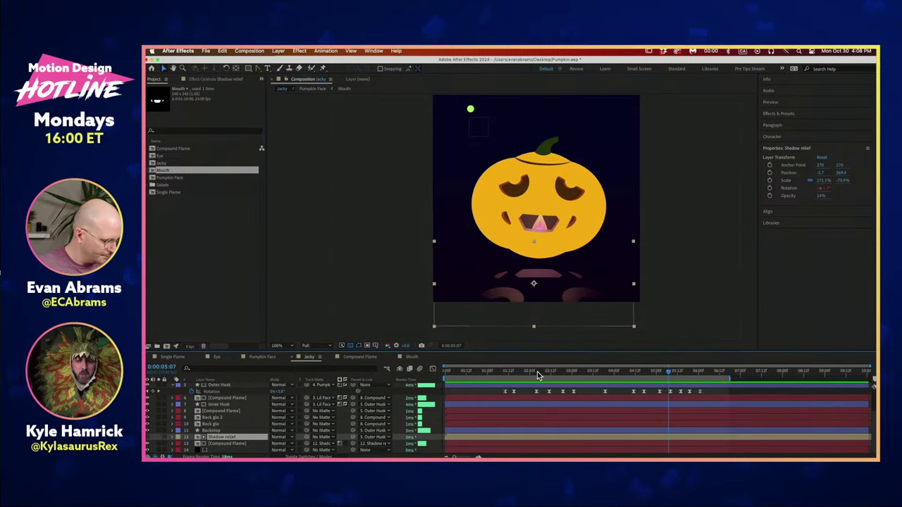
click(559, 372)
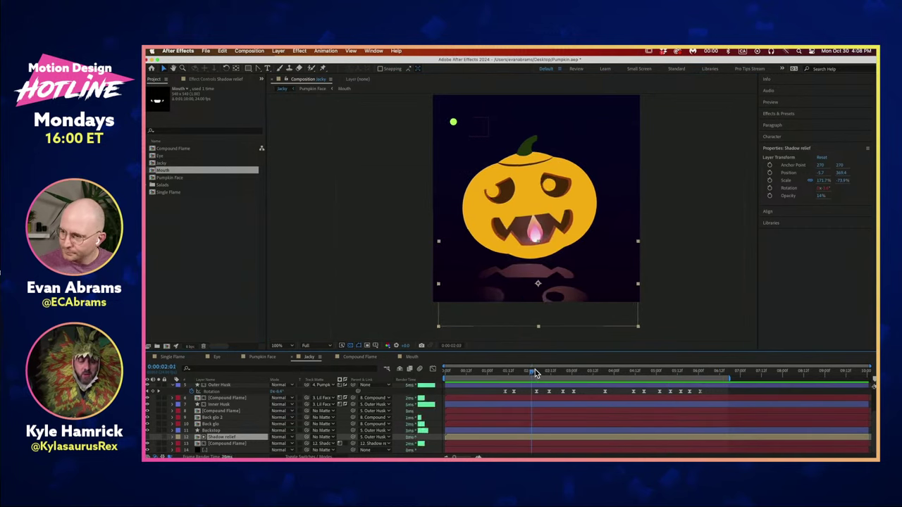
key(space)
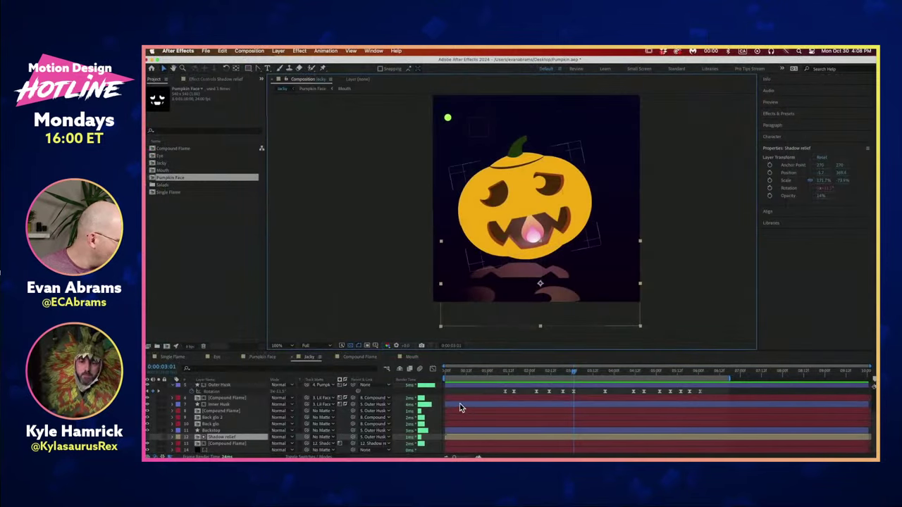
- Move to 0:00:01:20 and examine the floor reflection's Compound Flame and Shadow relief layers
click(521, 371)
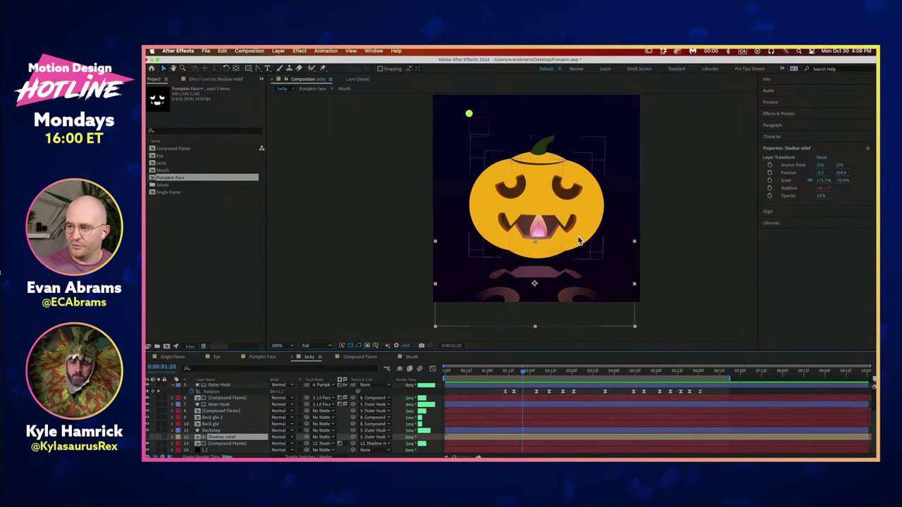
click(517, 291)
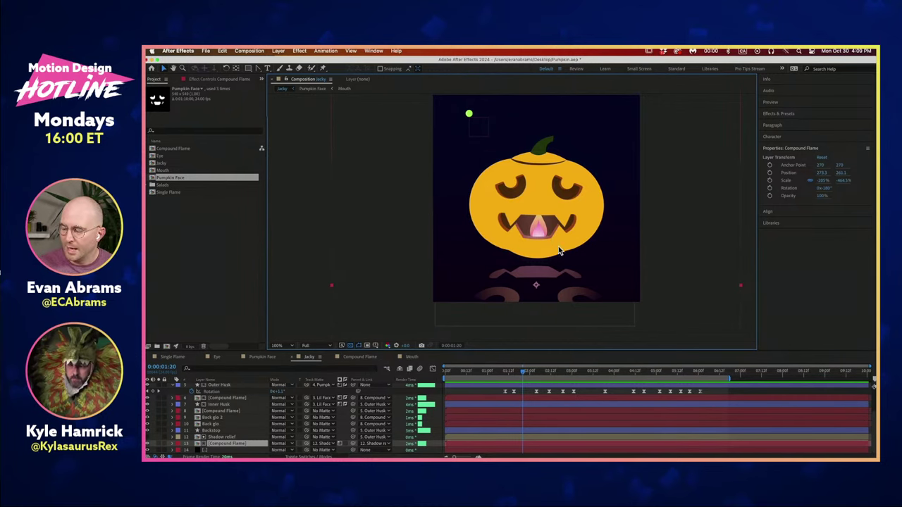
click(241, 437)
scroll(242, 436, up, 3)
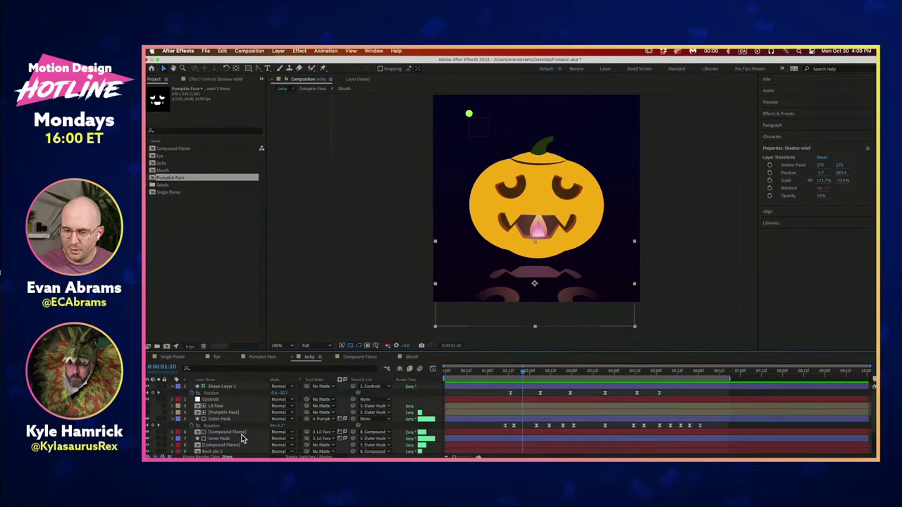
- Examine the Pumpkin Face and Shadow relief layers in the Jacky composition, then clear the project selection
click(222, 410)
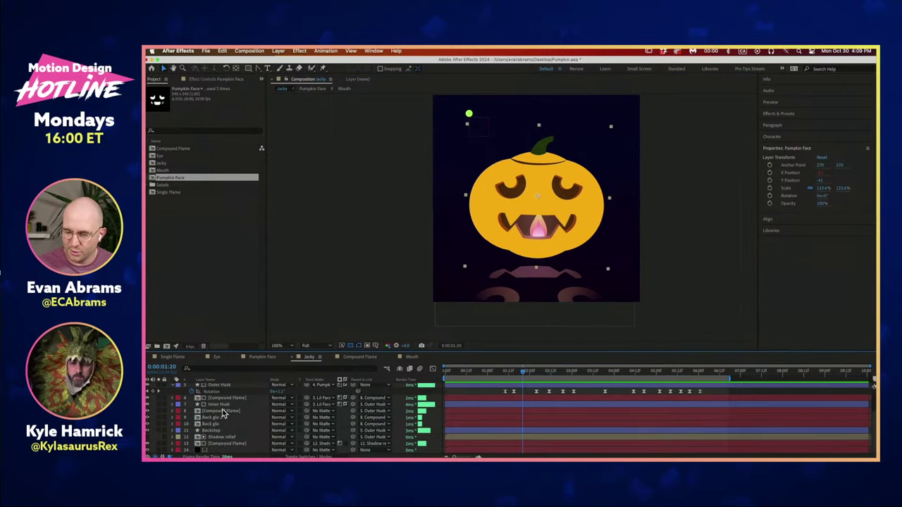
scroll(226, 429, down, 3)
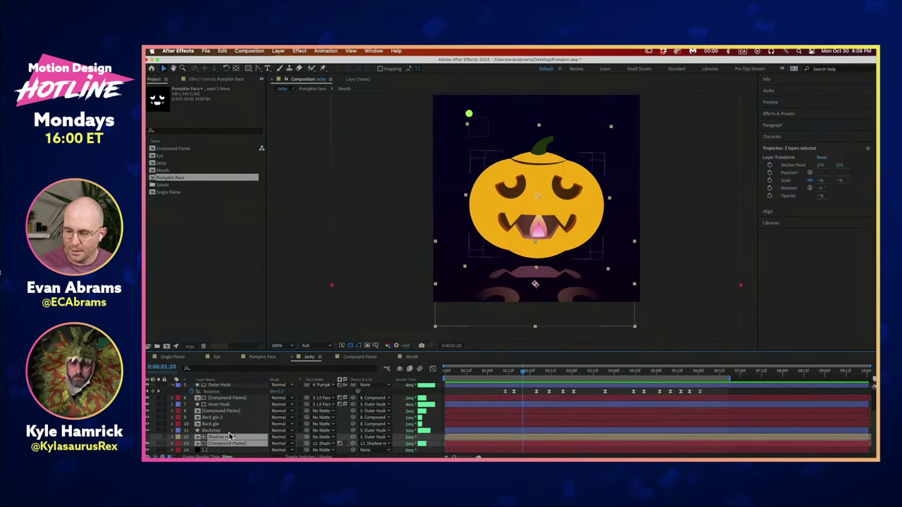
click(232, 436)
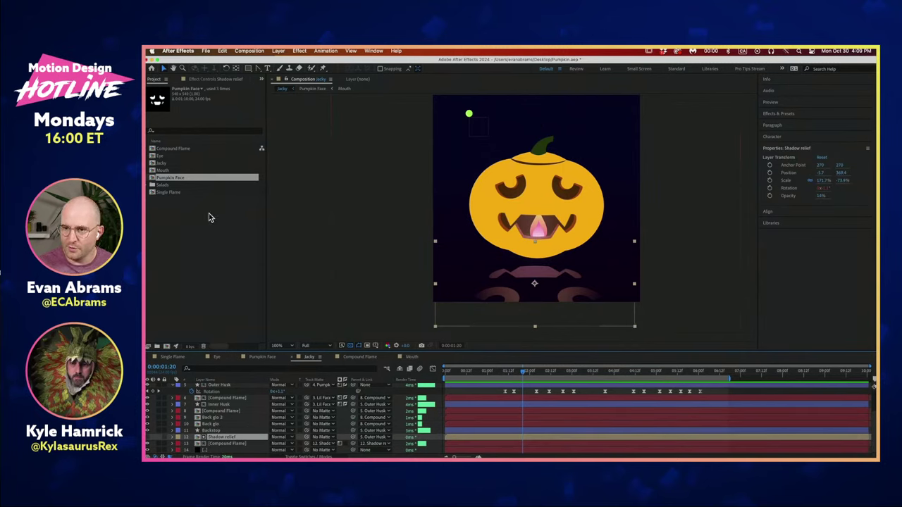
click(220, 240)
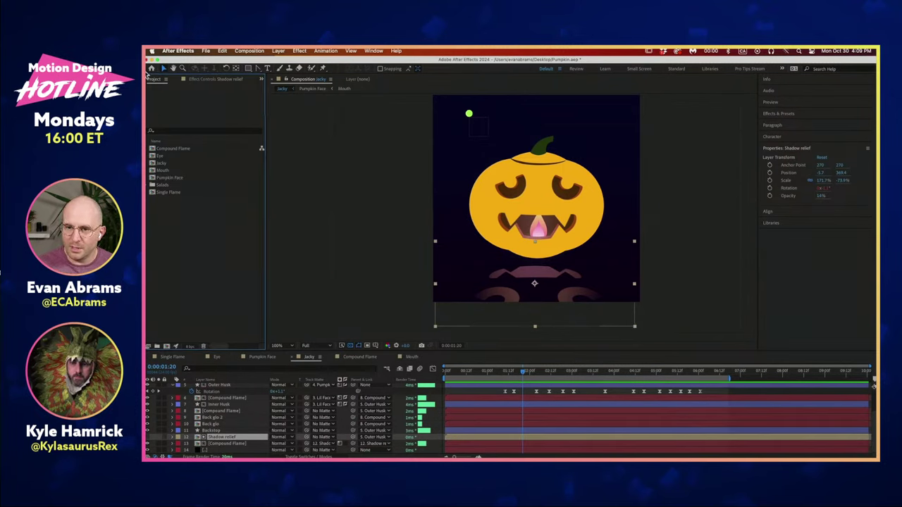
- Open the Pumpkin Face composition, inspect its nested Eye composition and preview the pupil's movement up to 0:00:05:10
click(186, 178)
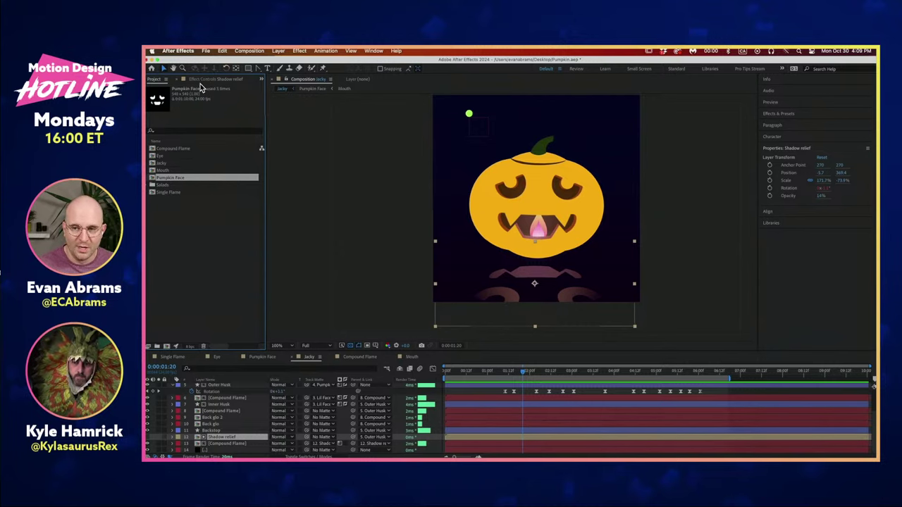
double_click(191, 177)
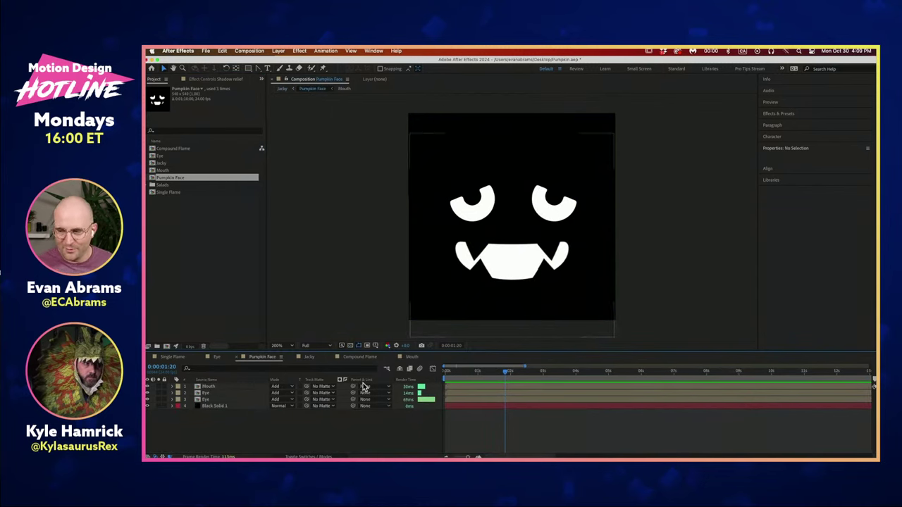
mouse_move(506, 381)
mouse_down()
mouse_move(467, 376)
mouse_move(509, 375)
mouse_up()
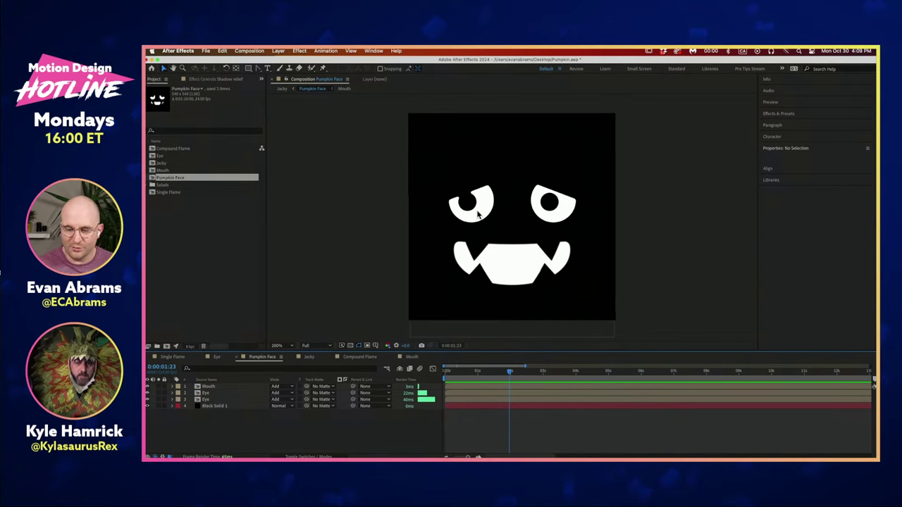
double_click(218, 394)
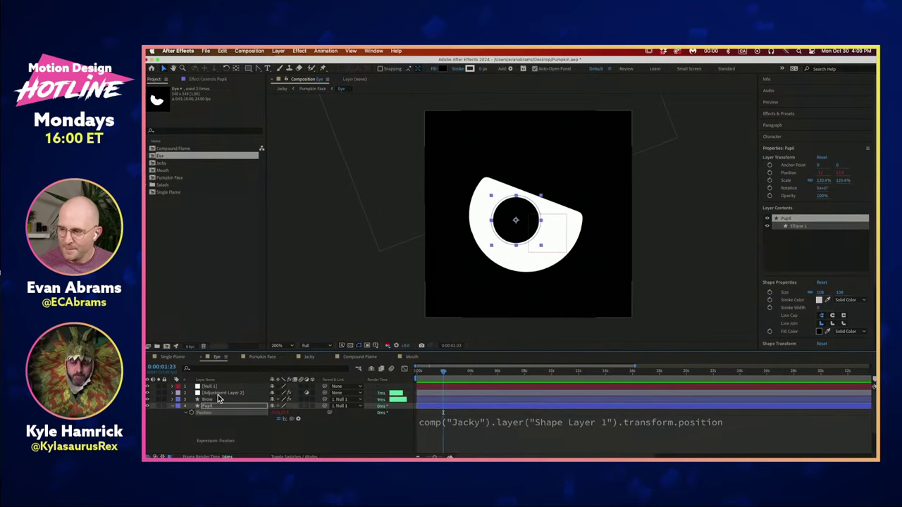
drag(469, 374, 491, 377)
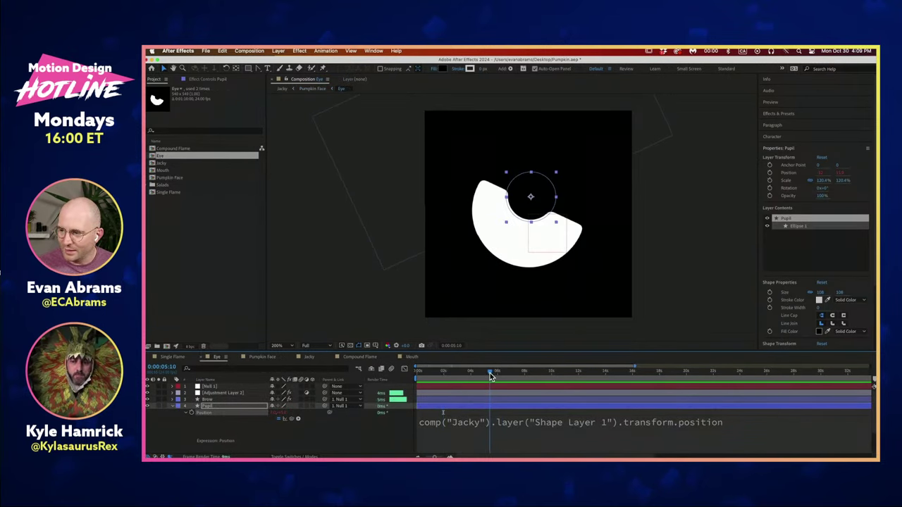
- Inspect the effects of Adjustment Layer 2 in the Eye composition, collapsing and highlighting Gaussian Blur and Levels
click(172, 407)
click(191, 449)
click(212, 392)
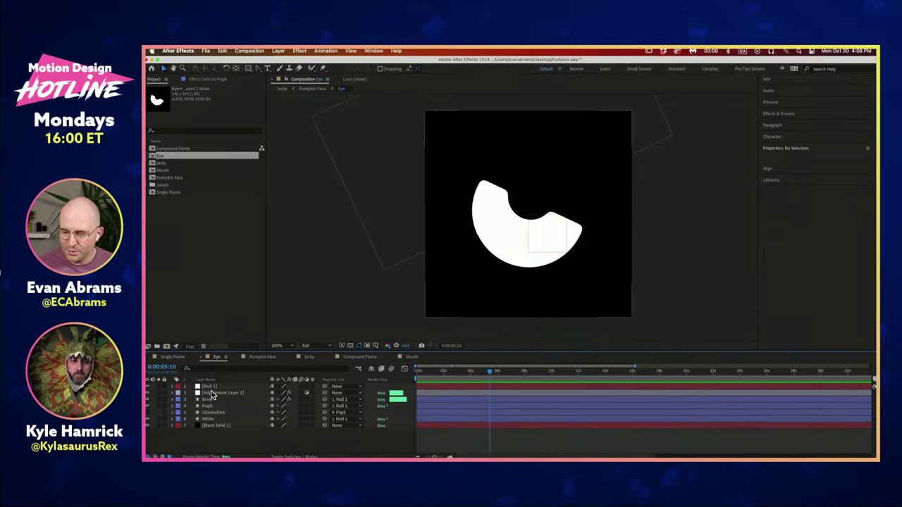
click(211, 79)
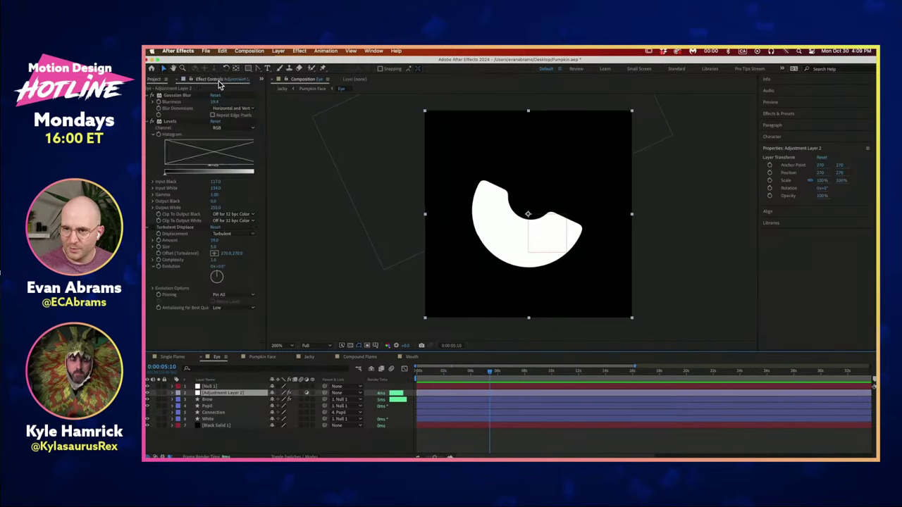
click(149, 95)
click(149, 101)
click(173, 96)
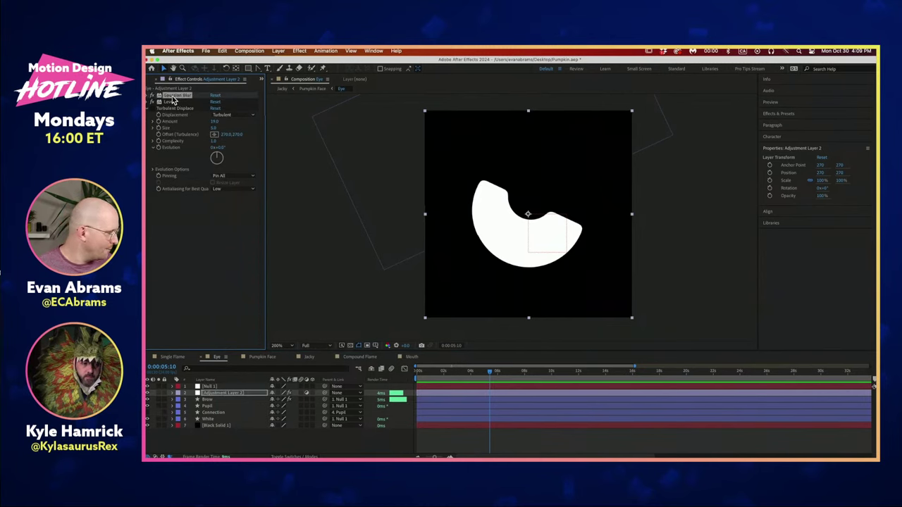
shift+click(172, 102)
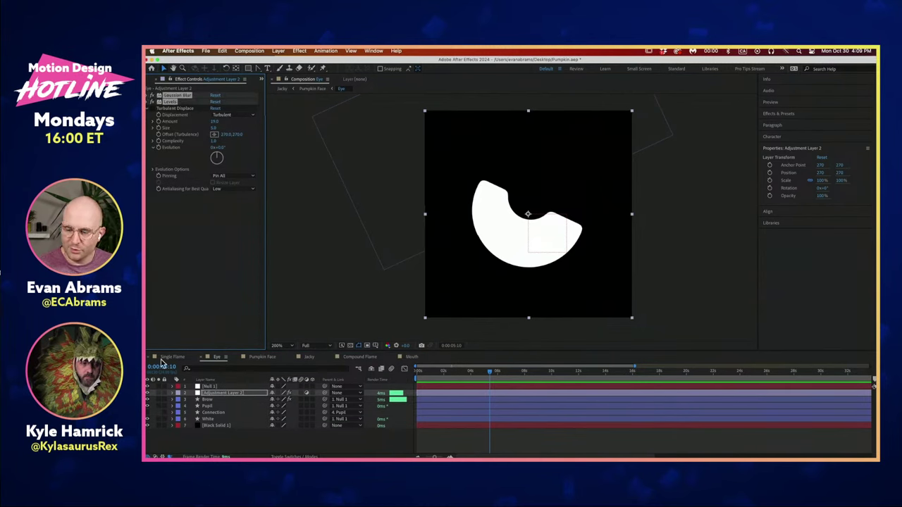
- Hide and reshow Adjustment Layer 2 to compare the eye's sharp and rounded corners, reviewing 0:00:04:18 and 0:00:04:16
click(146, 392)
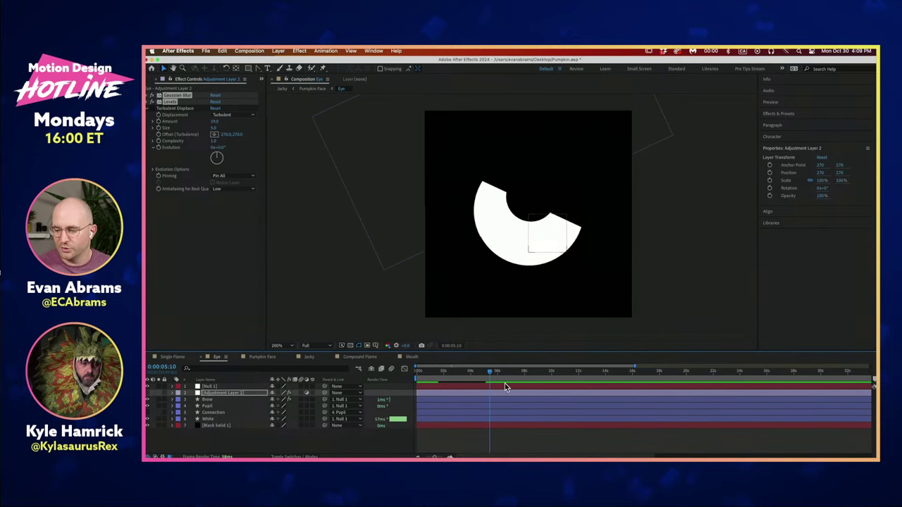
drag(491, 376, 481, 374)
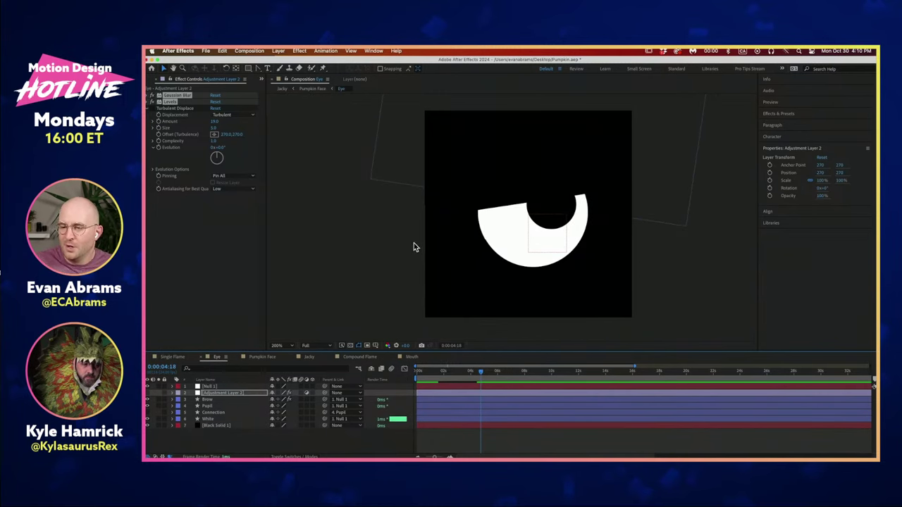
click(147, 393)
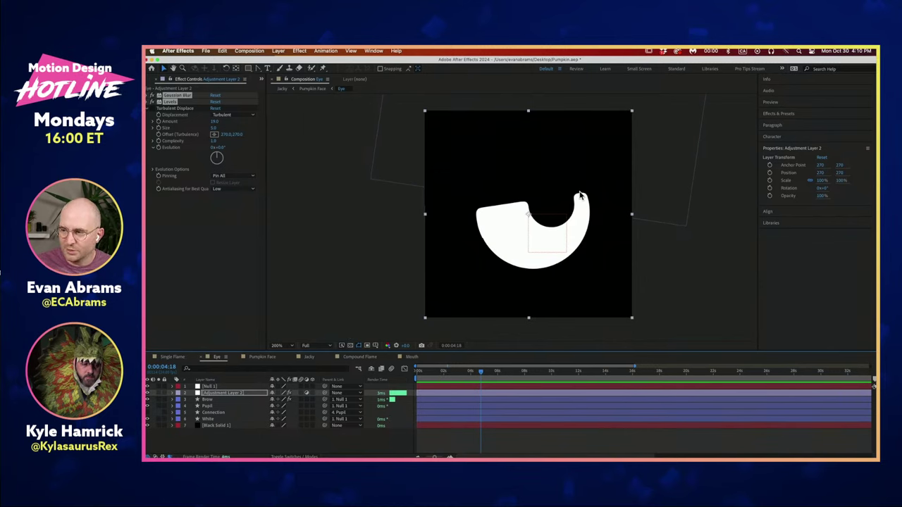
click(494, 432)
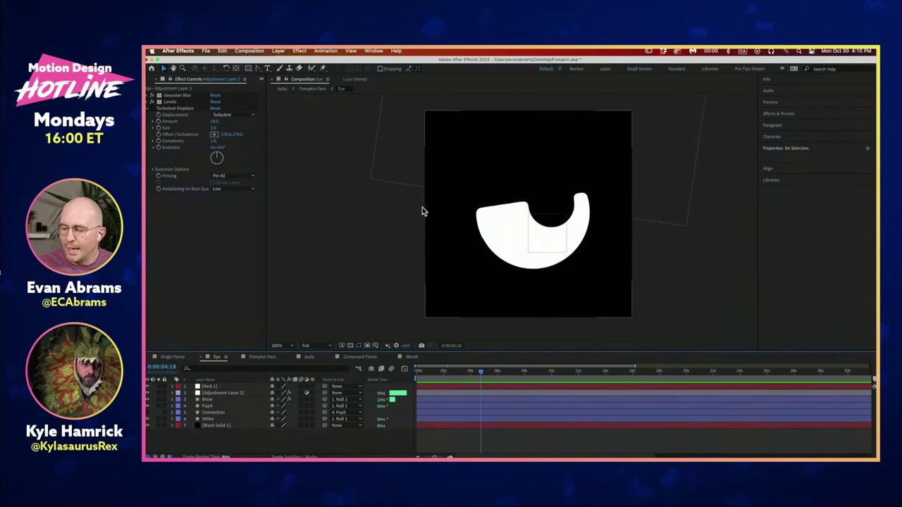
click(481, 373)
drag(481, 373, 479, 373)
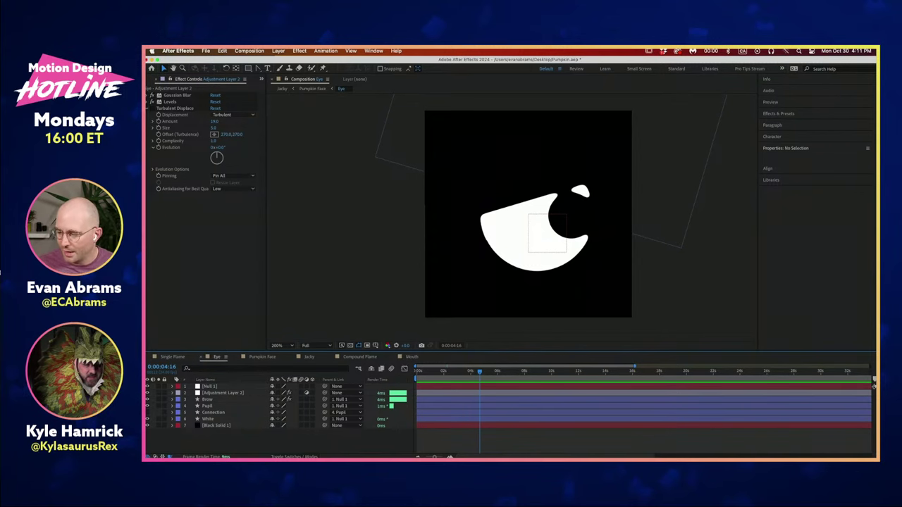
- Return from Eye through Pumpkin Face to the Jacky composition, reviewing the face at 0:00:02:14
click(275, 413)
key(Tab)
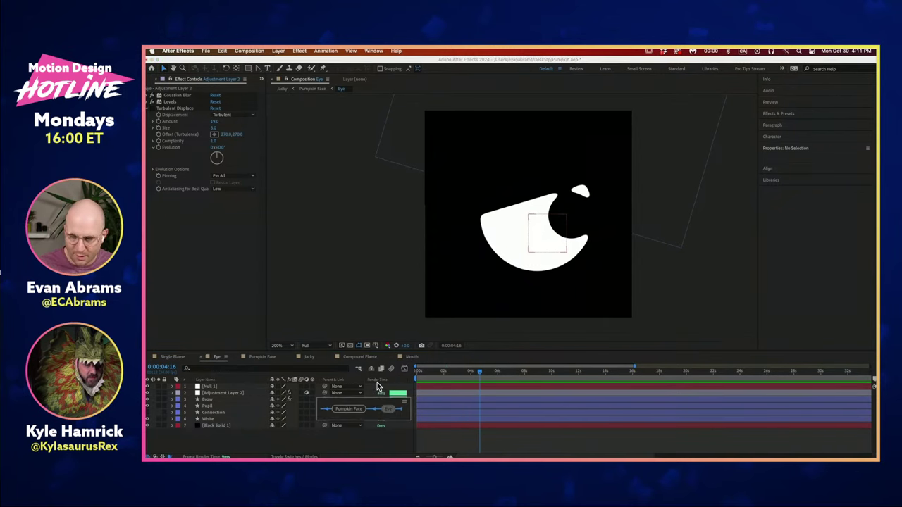
click(352, 411)
drag(461, 376, 464, 375)
key(Tab)
click(439, 415)
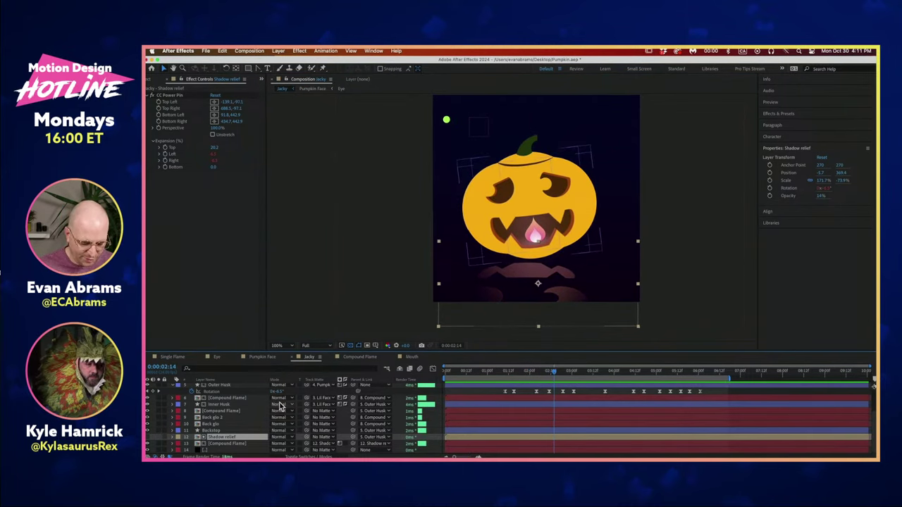
- Reveal the Controls layer's keyframed Blink, Brow angle and Mouth properties and show its effect controls
click(472, 391)
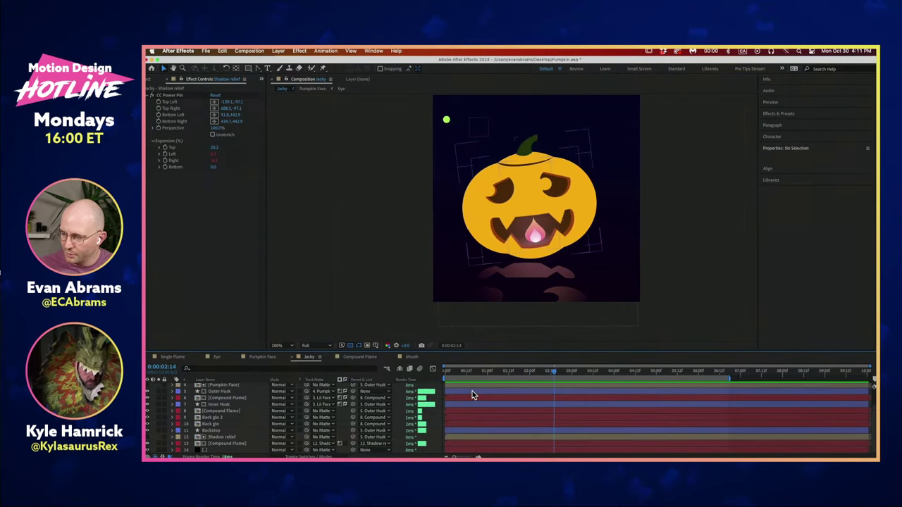
scroll(472, 390, up, 5)
scroll(472, 391, down, 1)
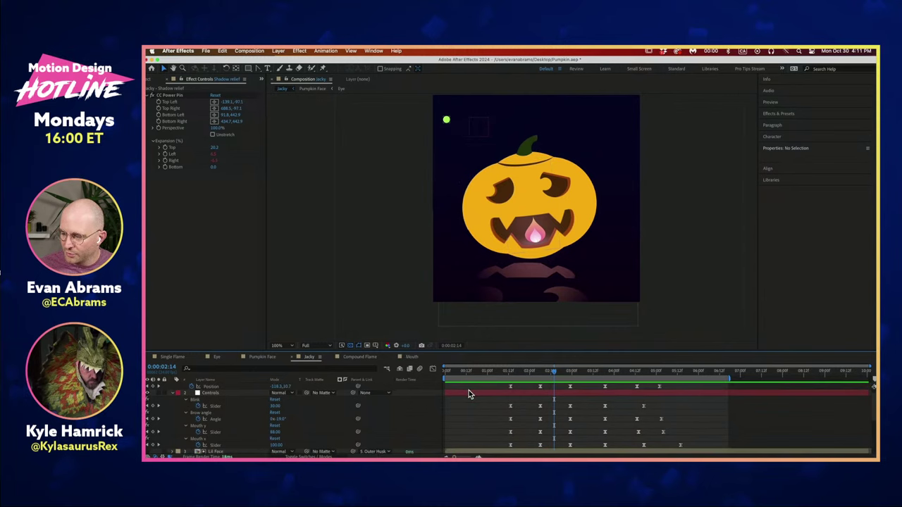
click(221, 393)
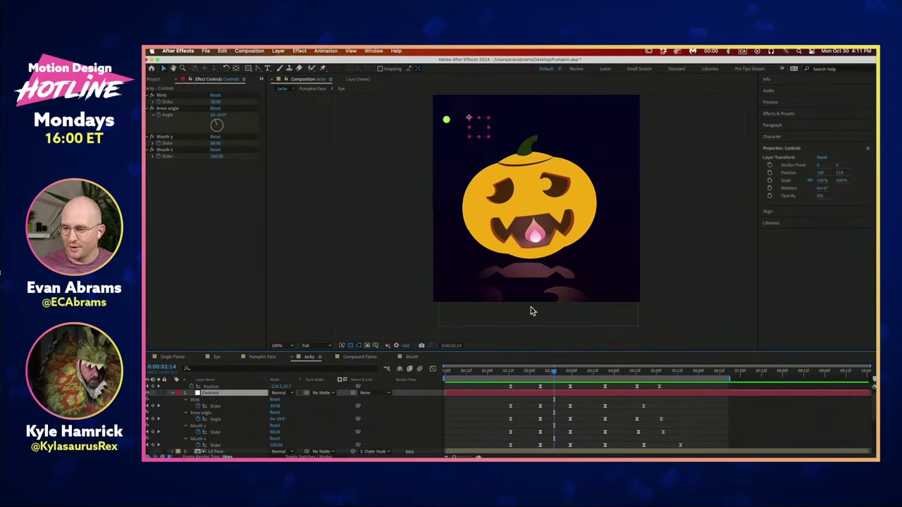
- At 0:00:07:04, test the Controls layer's Blink and Mouth y sliders, undo the trials and leave Blink at 28
drag(696, 374, 747, 373)
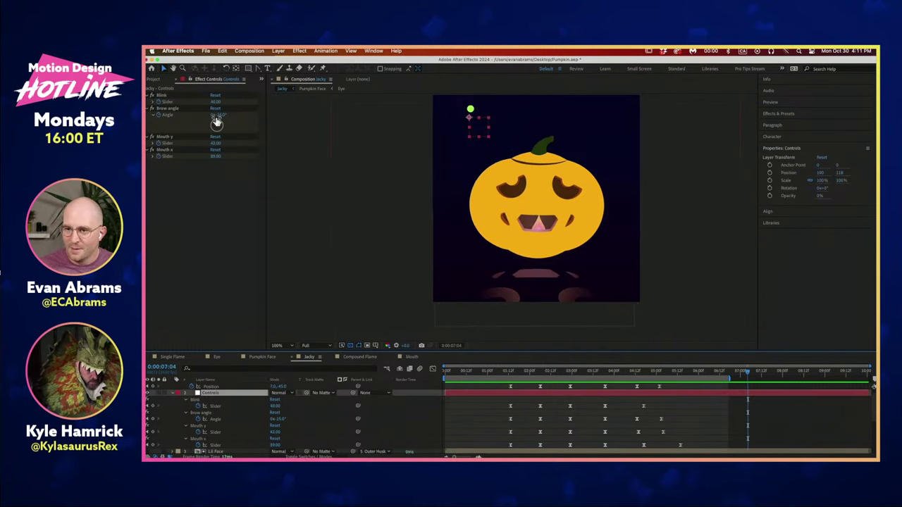
drag(215, 101, 245, 117)
key(super+z)
drag(217, 144, 241, 155)
key(super+z)
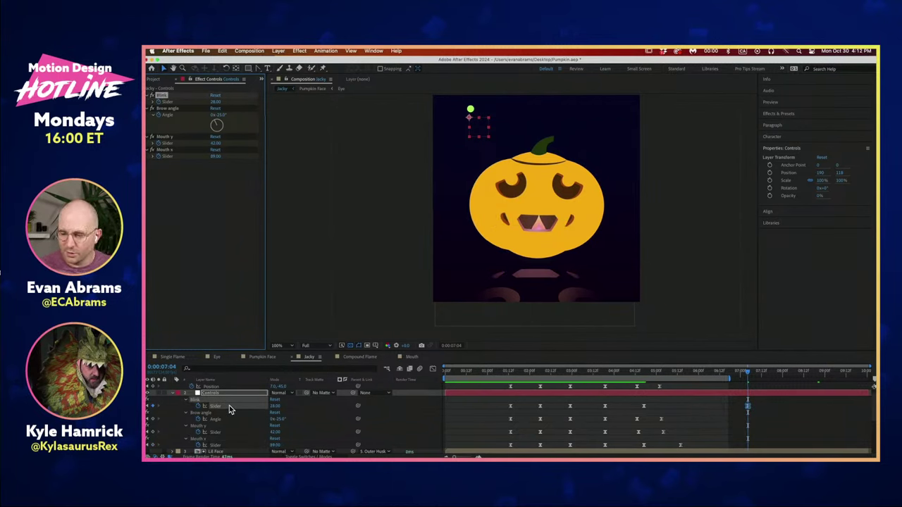
- Try moving the green Shape Layer 1 dot at 0:00:07:04 to demonstrate pupil control, restoring its position
scroll(238, 396, up, 1)
click(247, 385)
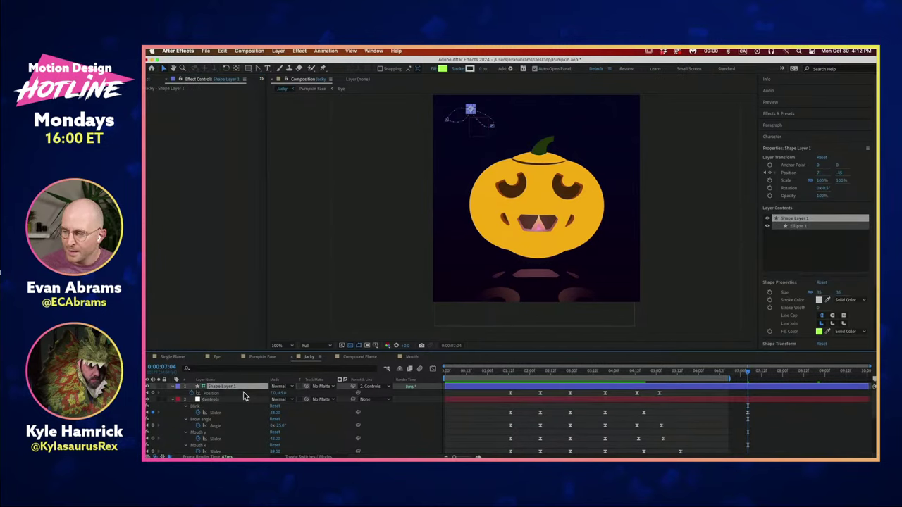
click(751, 393)
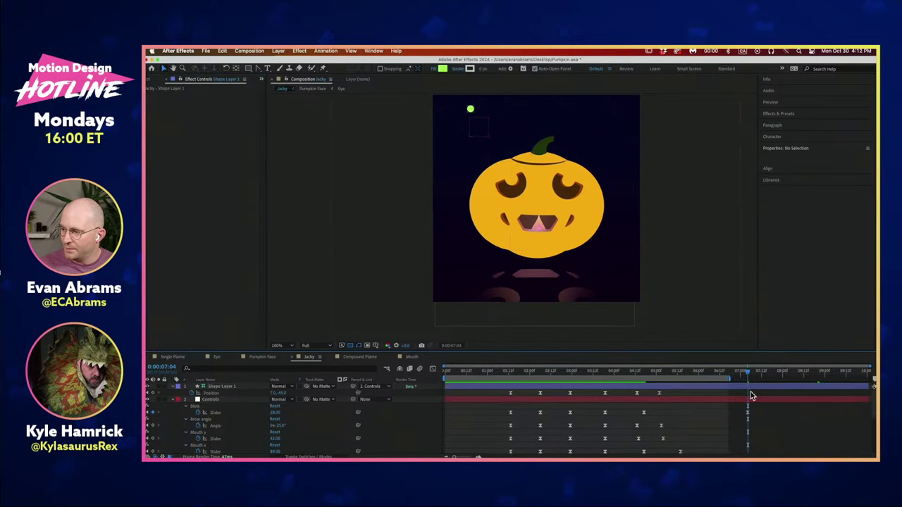
click(748, 386)
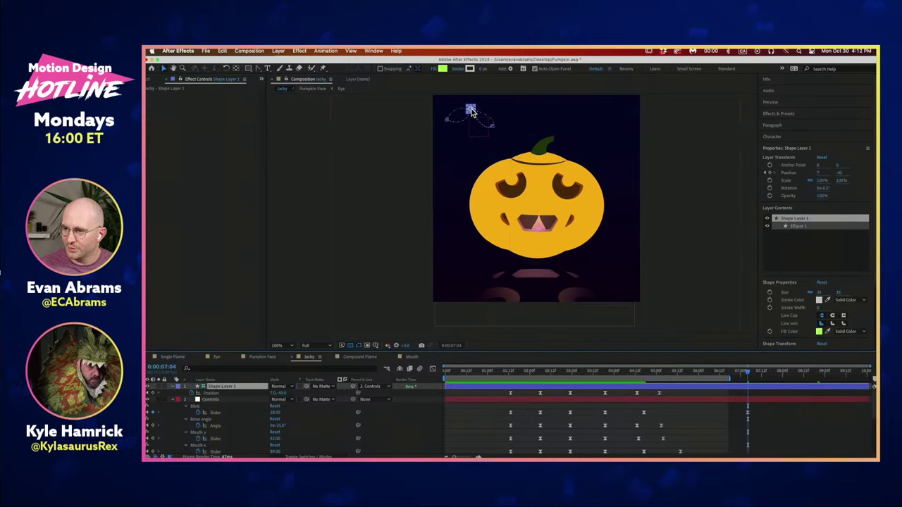
drag(471, 110, 472, 140)
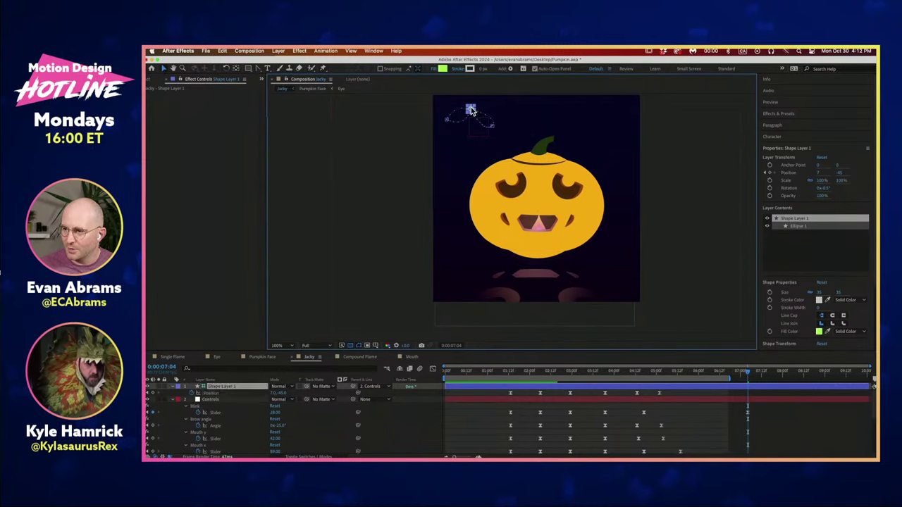
- Try repositioning the Shape Layer 1 dot around its motion path at 200% magnification, undoing the moves
scroll(471, 111, up, 3)
click(477, 111)
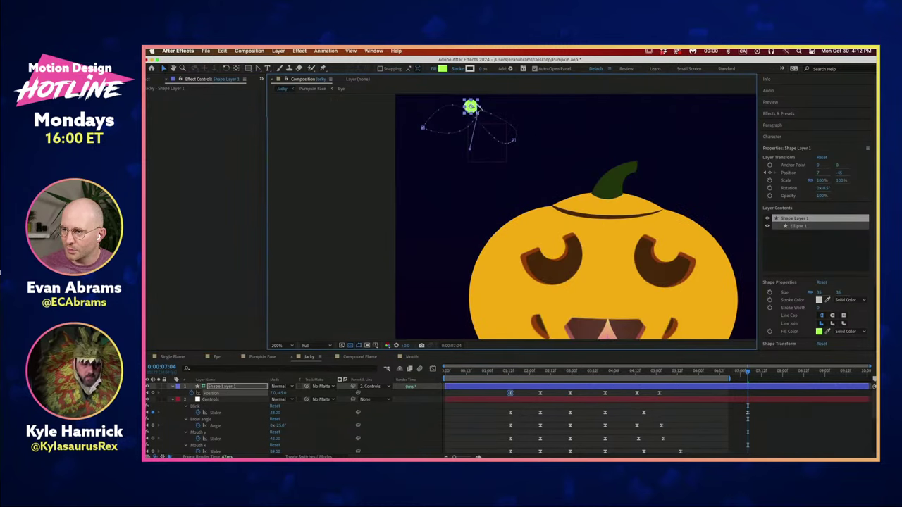
click(471, 107)
click(478, 107)
click(477, 105)
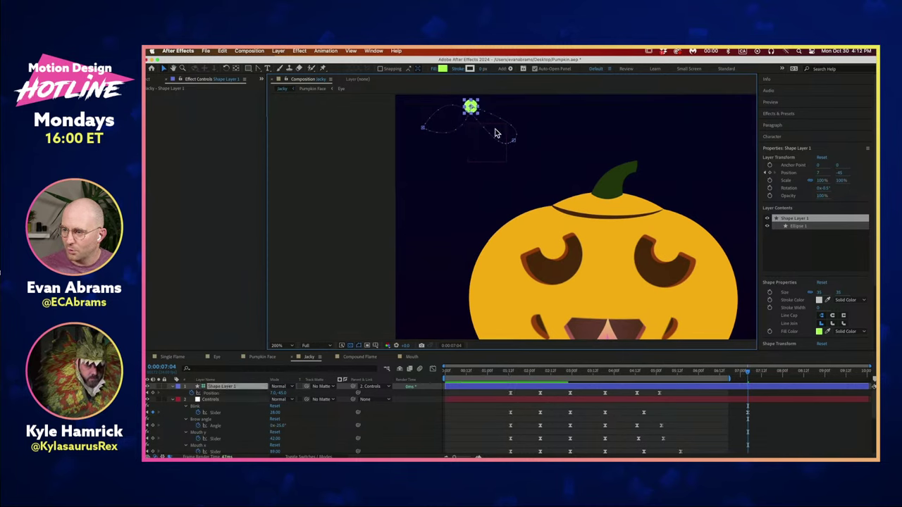
click(767, 434)
click(755, 389)
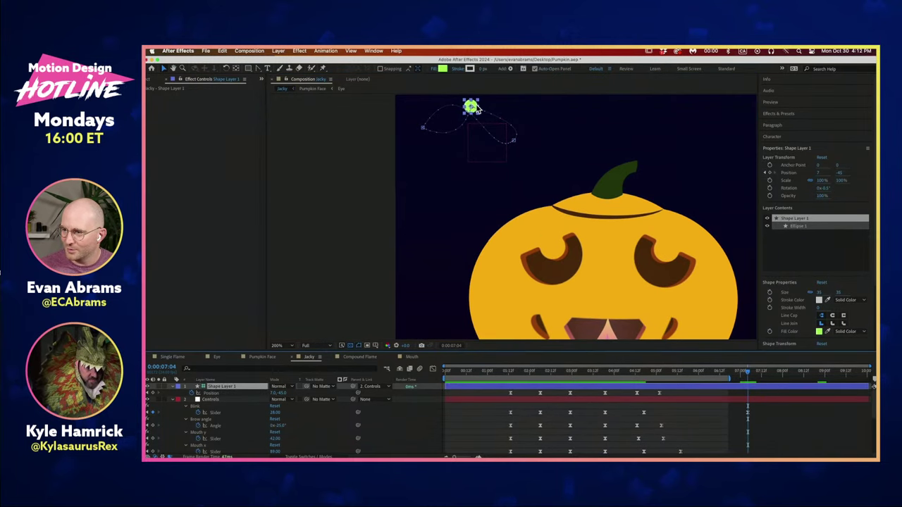
drag(473, 106, 533, 139)
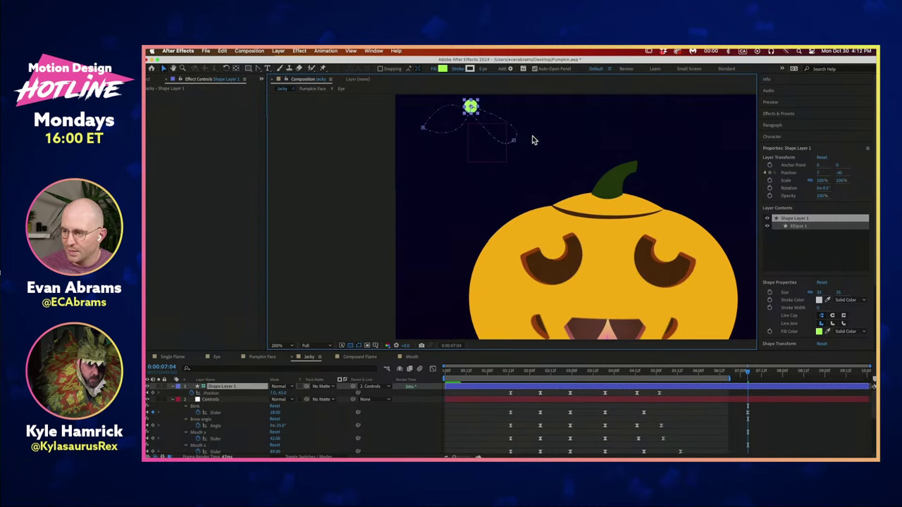
- Show the pumpkin at 100% and examine the Outer Husk layer with its Rotation keyframes
click(765, 422)
scroll(608, 269, down, 2)
scroll(504, 412, down, 5)
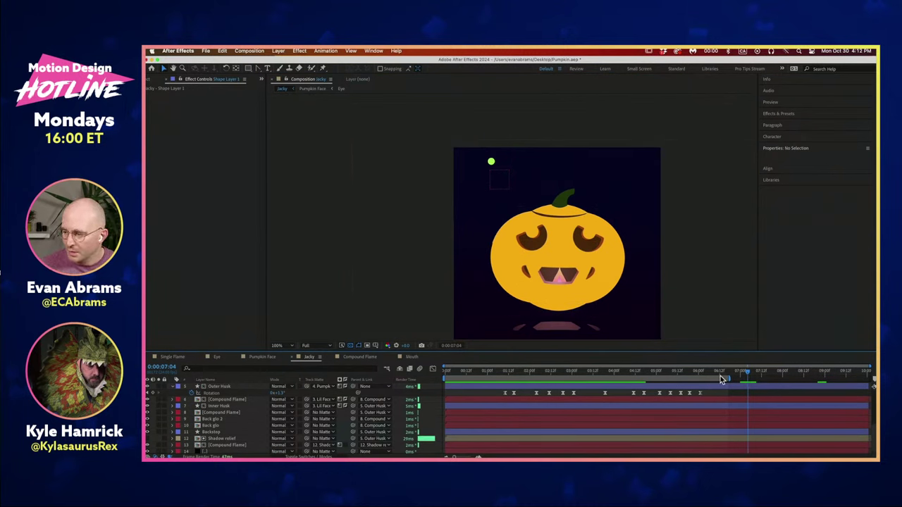
click(592, 395)
click(571, 385)
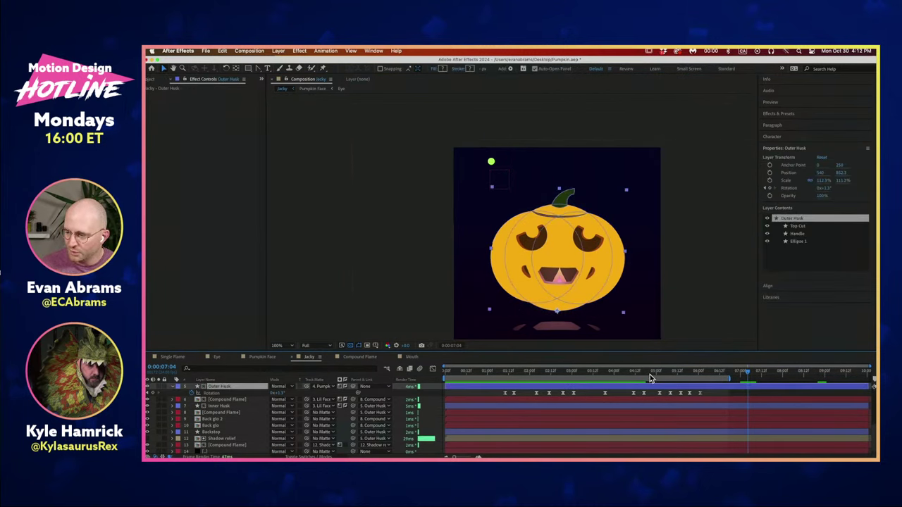
- Scrub the Jacky timeline between 0:00:03:06 and 0:00:05:04 to examine how the Outer Husk layer's Rotation keyframes tilt the pumpkin
drag(650, 374, 641, 376)
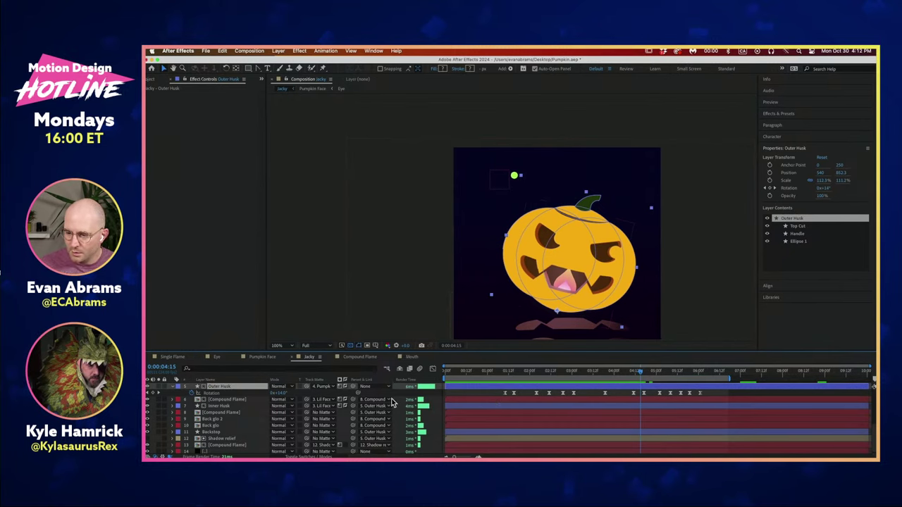
key(Return)
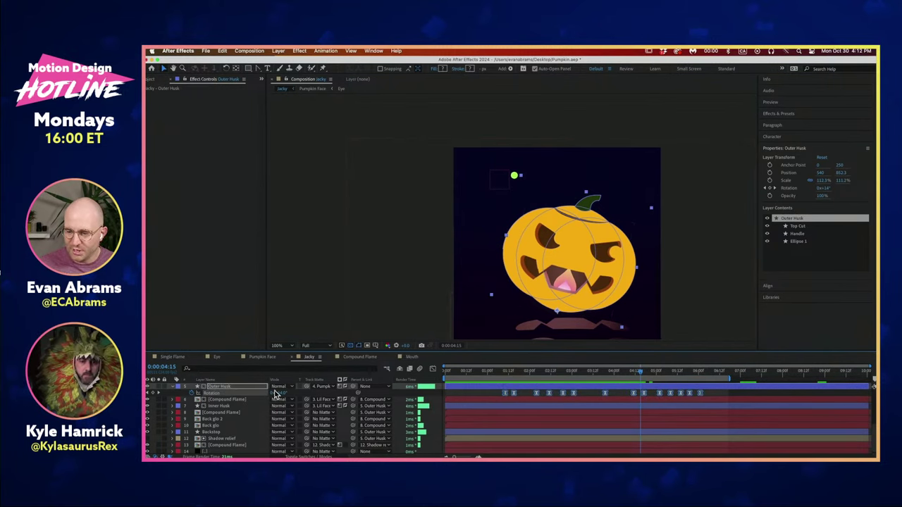
drag(640, 371, 582, 380)
key(space)
drag(585, 321, 569, 297)
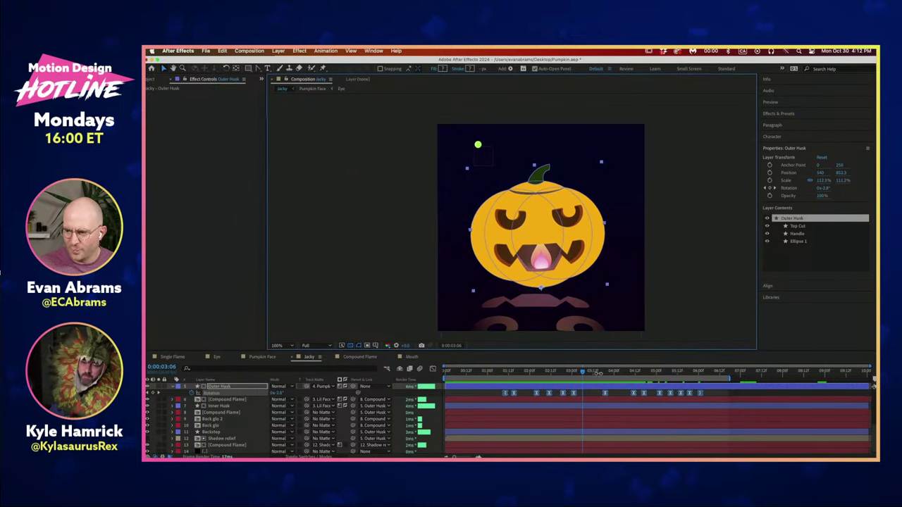
mouse_move(598, 378)
mouse_down()
mouse_move(614, 372)
mouse_move(575, 374)
mouse_move(583, 375)
mouse_up()
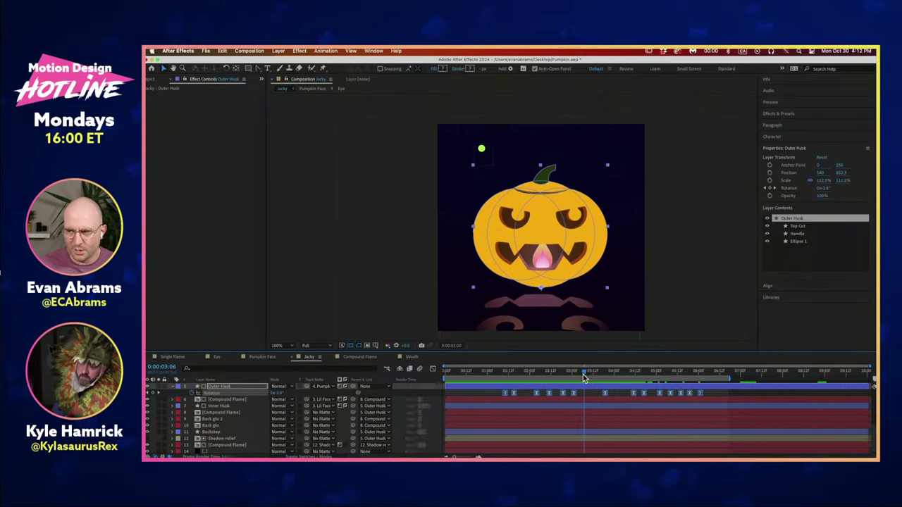
click(616, 394)
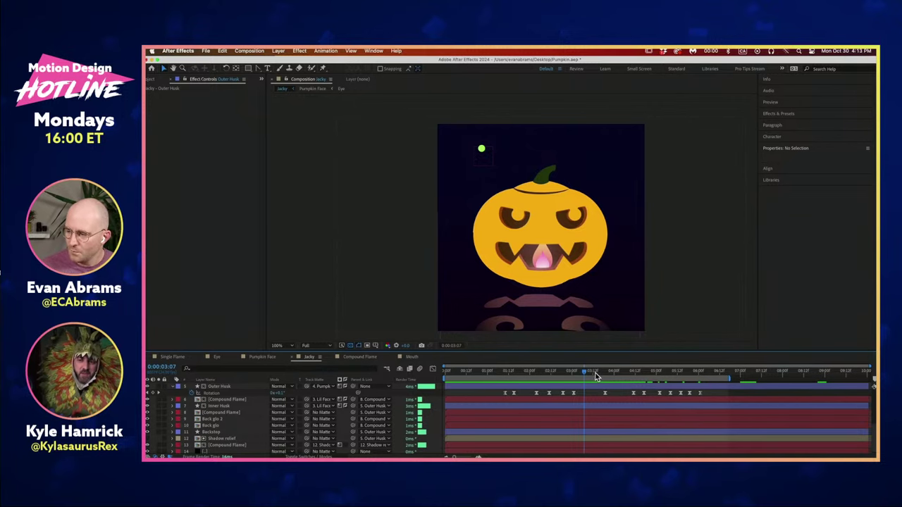
drag(595, 377, 664, 386)
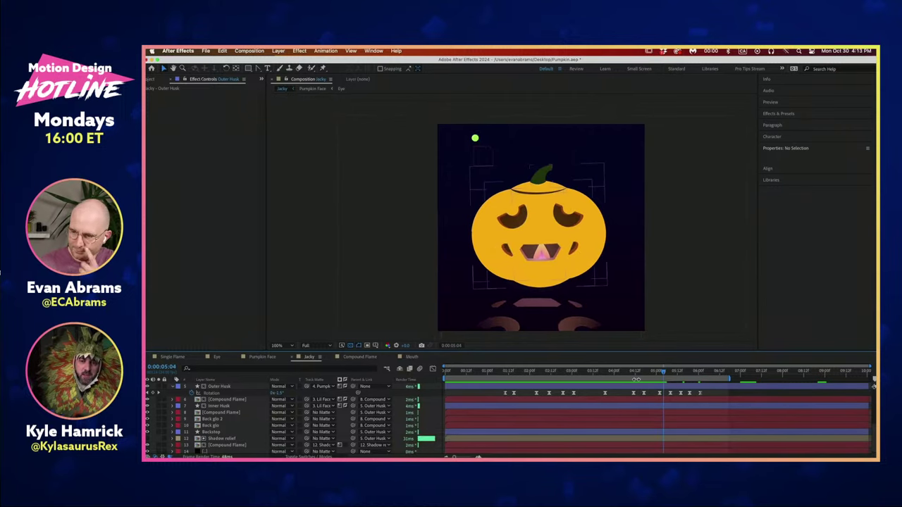
- Collapse the revealed keyframed properties of all layers in the Jacky composition and clear the selection
scroll(613, 403, up, 5)
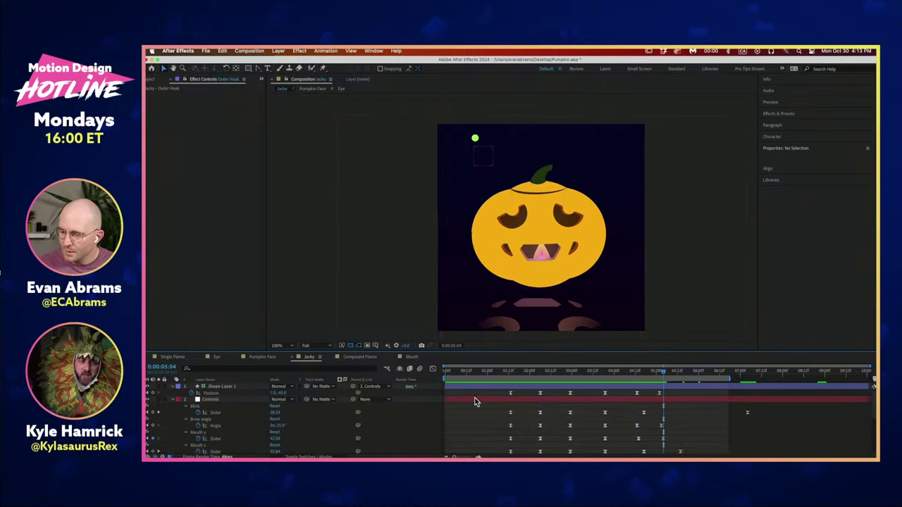
click(210, 390)
key(super+a)
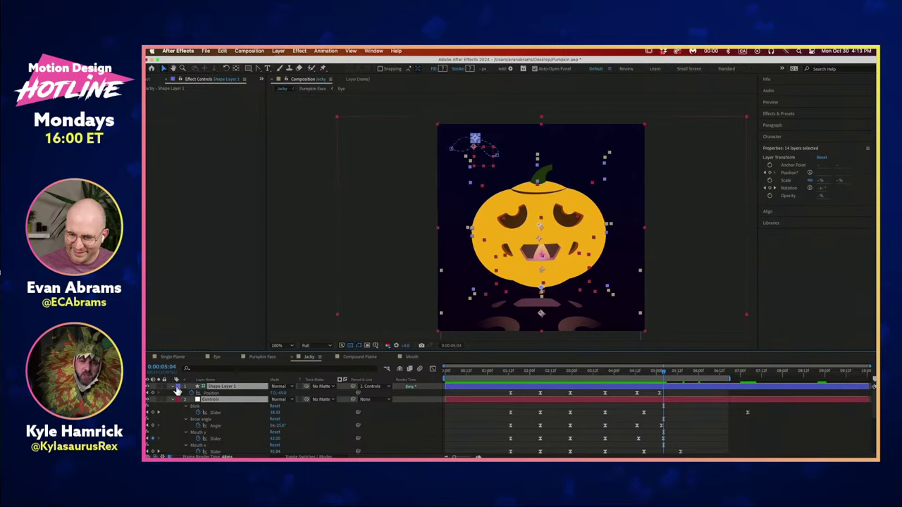
key(u)
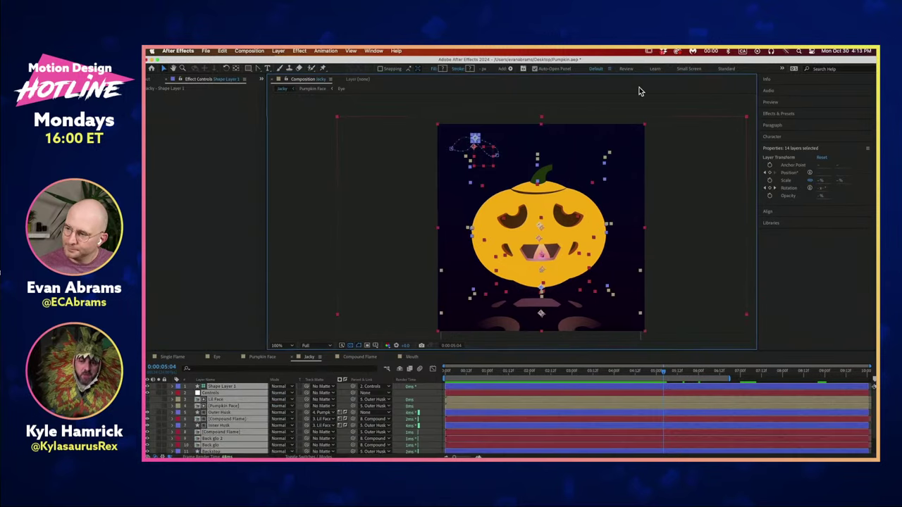
click(640, 92)
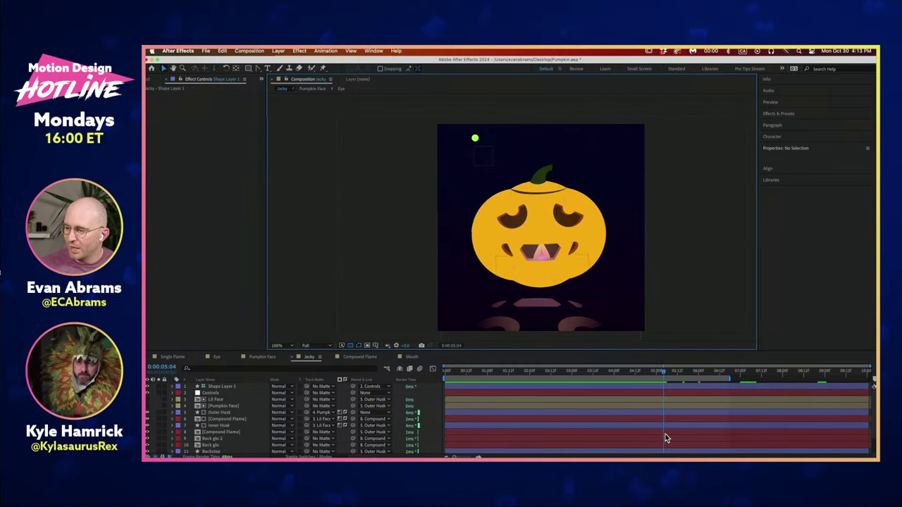
- Scrub through the pumpkin animation and park the current time at 0:00:04:21
drag(664, 373, 621, 371)
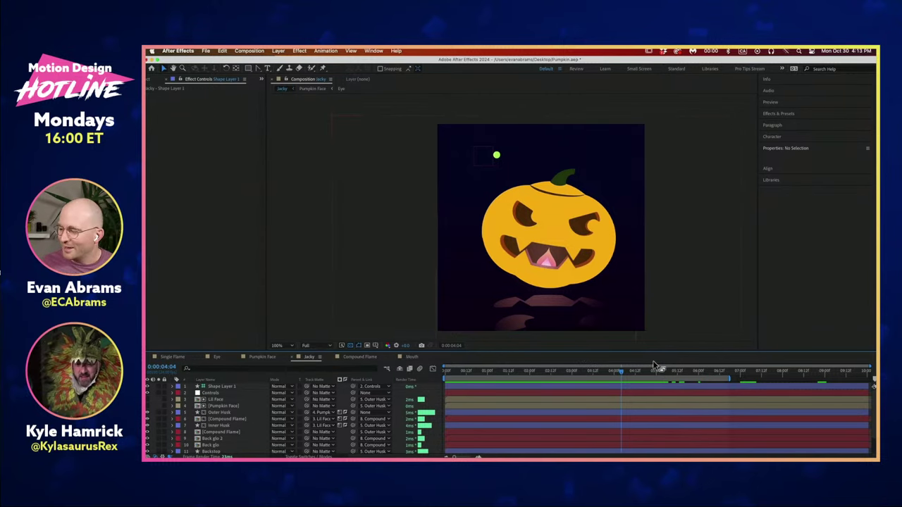
mouse_move(657, 371)
mouse_down()
mouse_move(676, 380)
mouse_move(686, 372)
mouse_move(651, 373)
mouse_up()
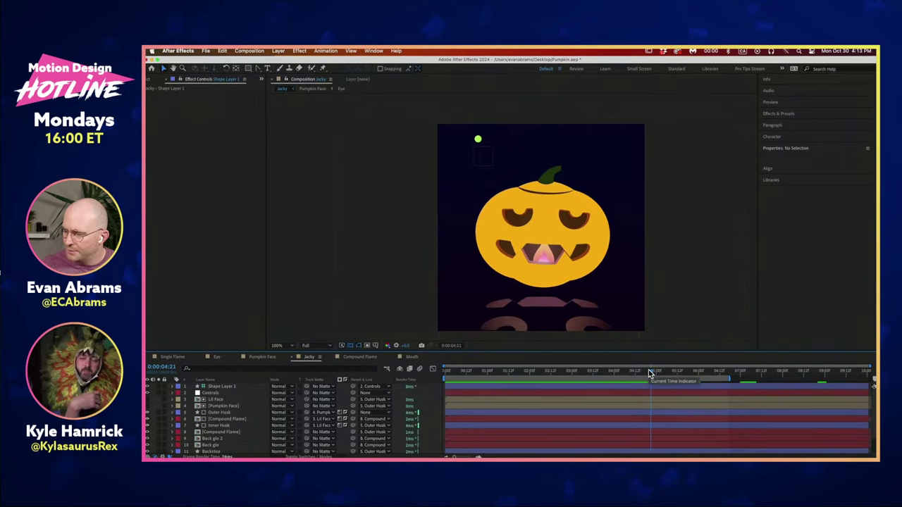
scroll(669, 396, down, 3)
scroll(669, 395, up, 3)
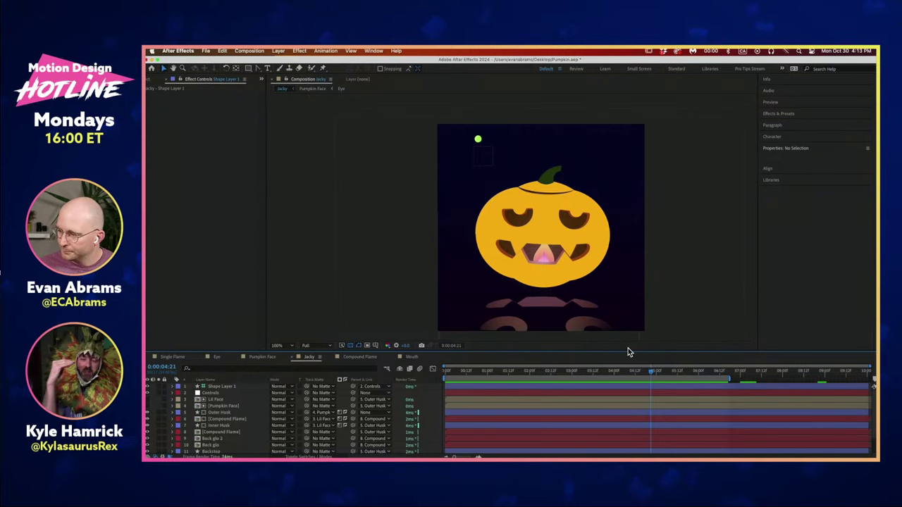
- Enlarge the timeline area to fit all 14 Jacky layers and view the whole composition at 50%
drag(627, 348, 620, 284)
drag(545, 239, 560, 229)
scroll(556, 245, up, 1)
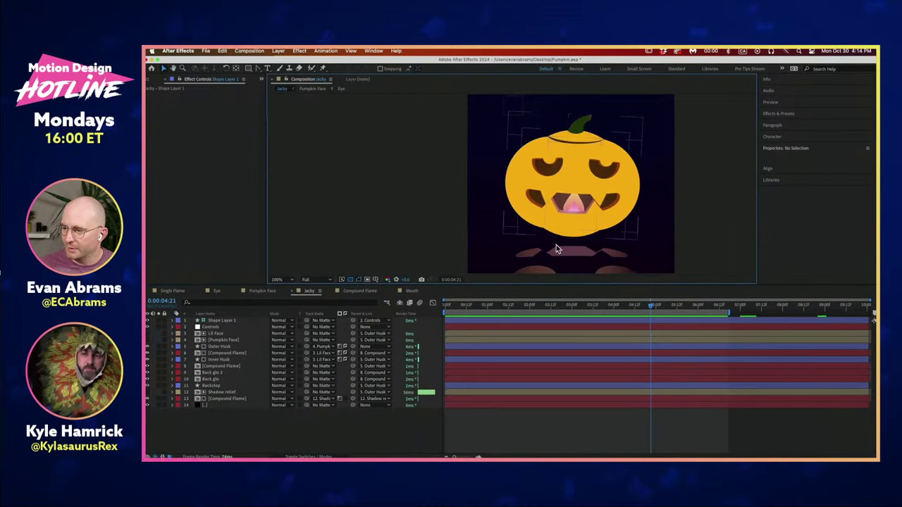
scroll(567, 237, down, 2)
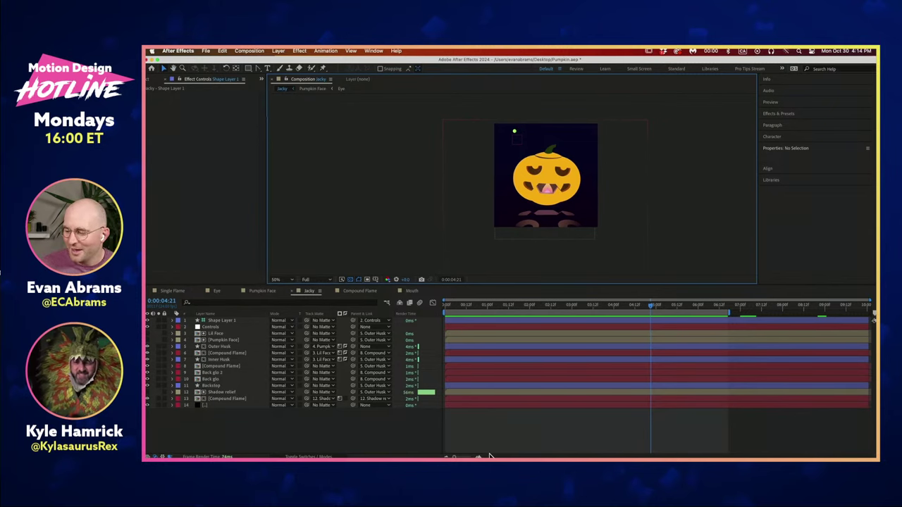
click(275, 373)
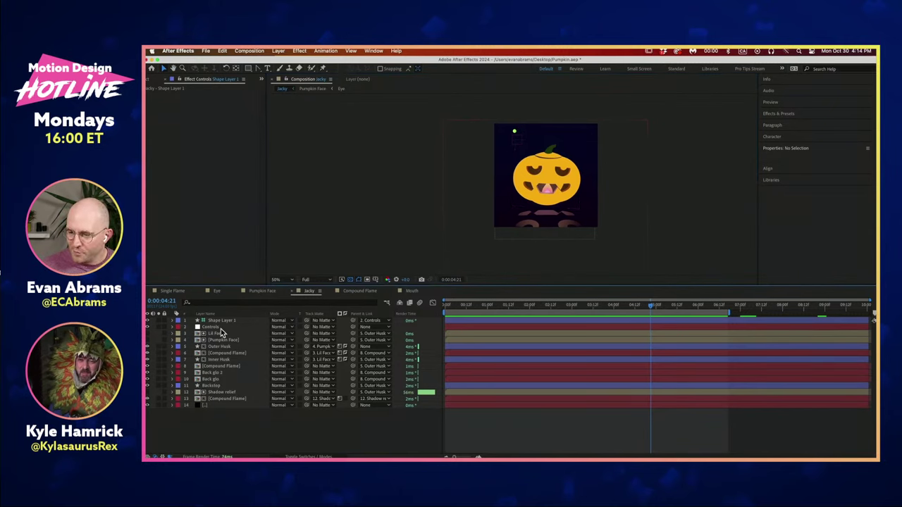
- Point out the Shape Layer 1 and Controls layers, and make the Lil Face and Pumpkin Face matte layers visible
click(222, 321)
shift+click(220, 328)
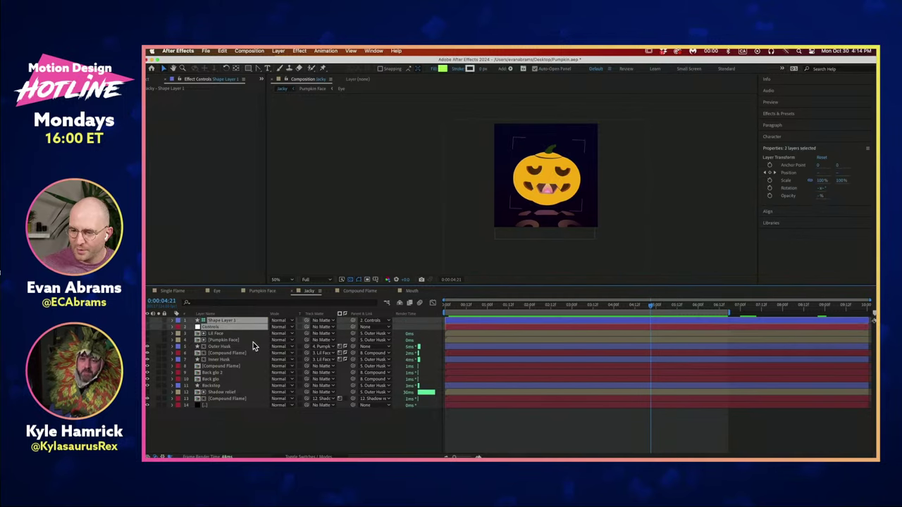
click(241, 334)
shift+click(239, 340)
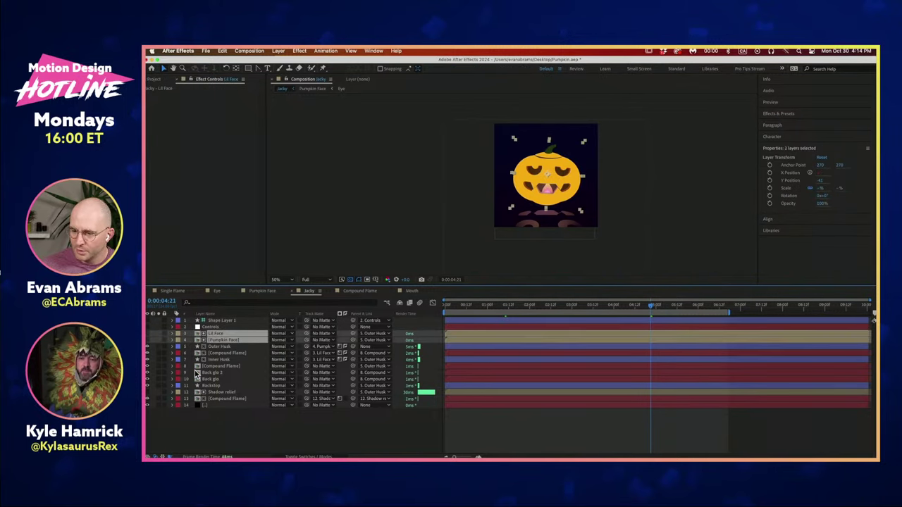
click(147, 340)
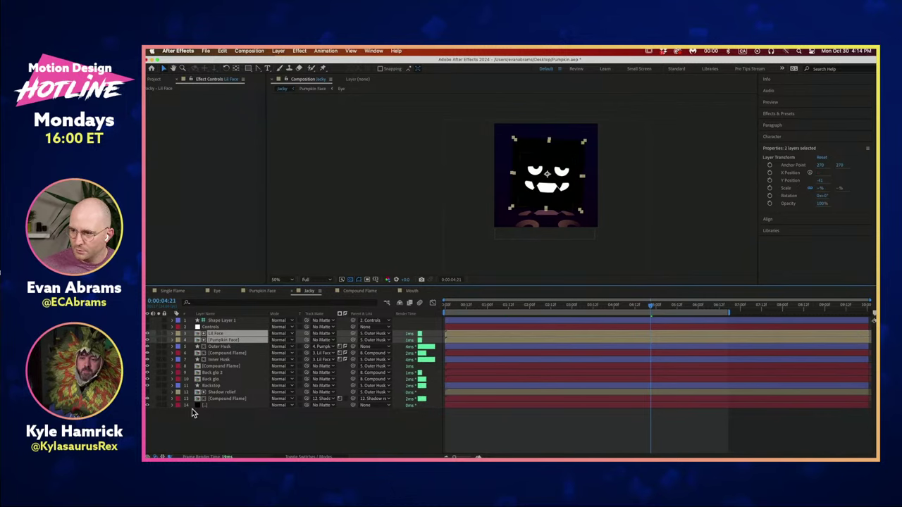
click(194, 415)
scroll(492, 183, up, 1)
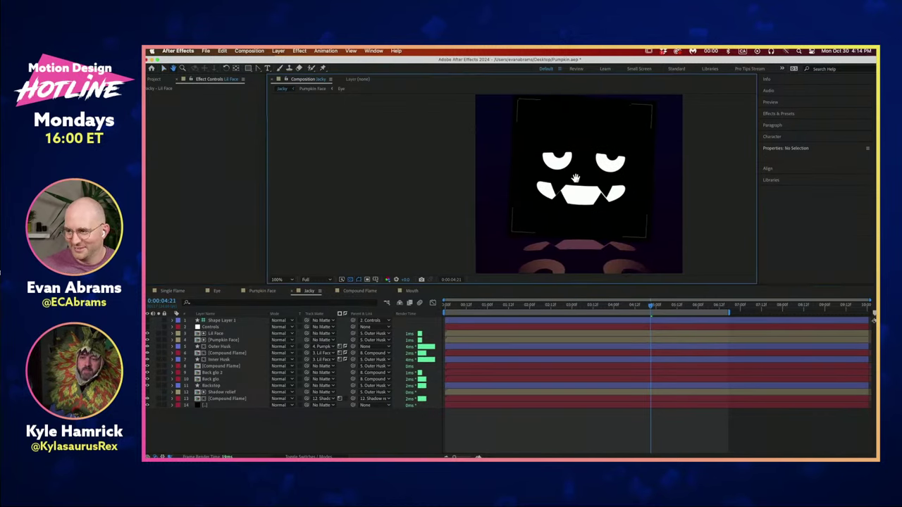
- Solo the Lil Face and Pumpkin Face layers in turn to compare the two mattes, and restore the full composition
click(160, 334)
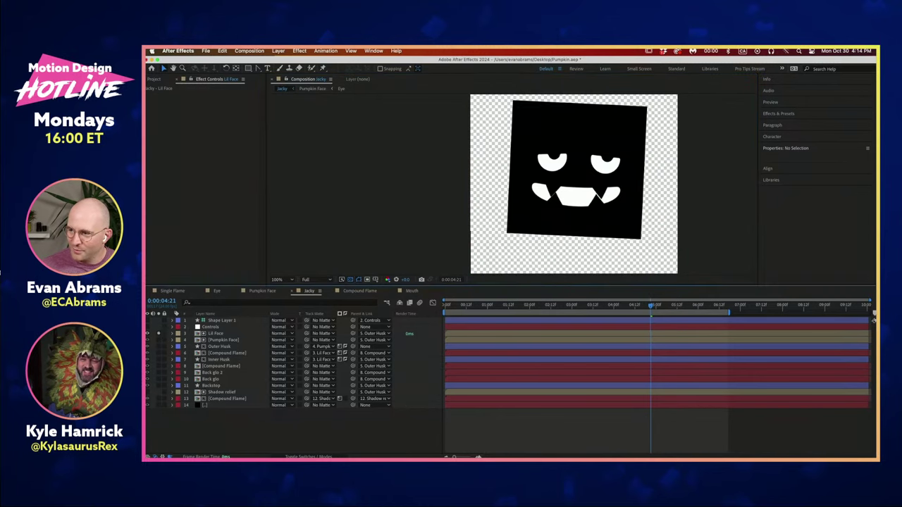
click(158, 339)
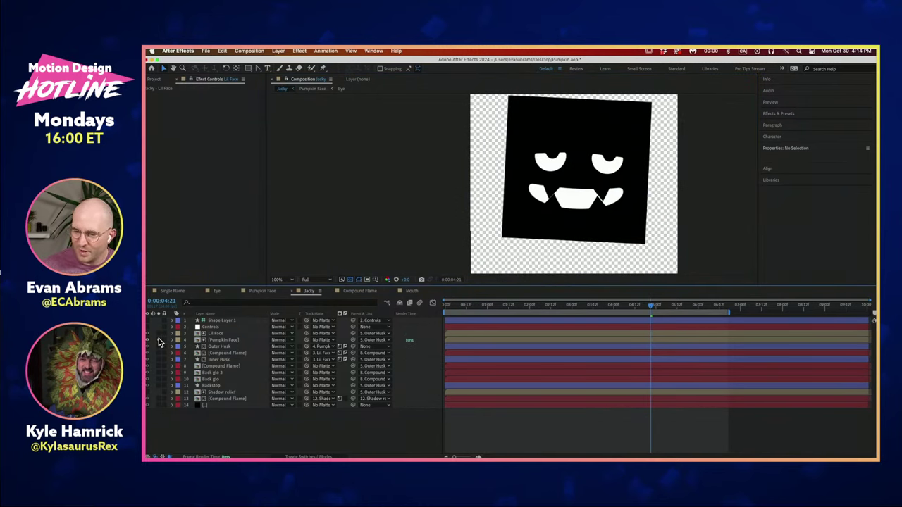
click(158, 340)
click(158, 333)
click(159, 339)
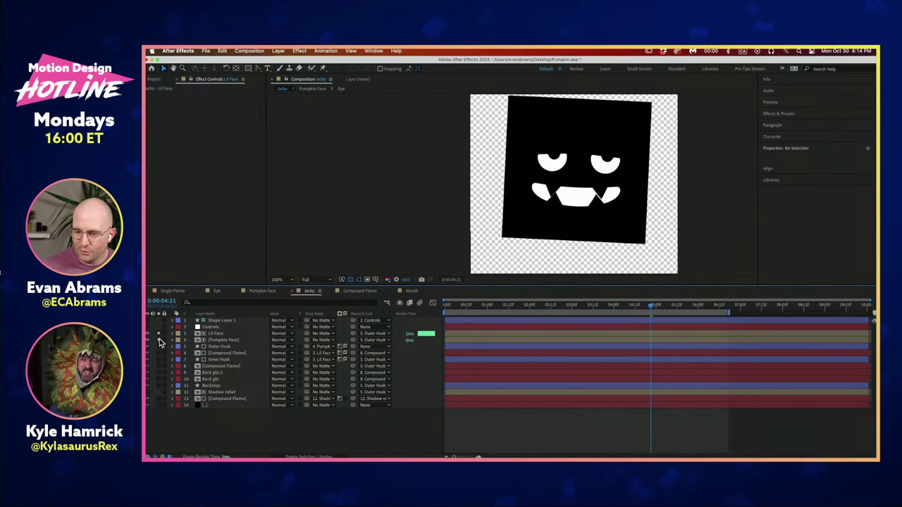
click(159, 334)
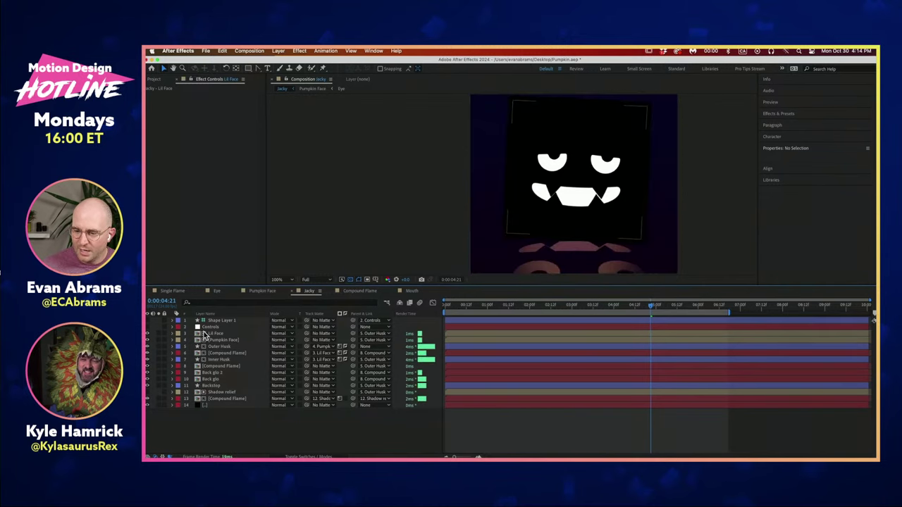
- Hide both the Lil Face and Pumpkin Face matte layers
click(218, 335)
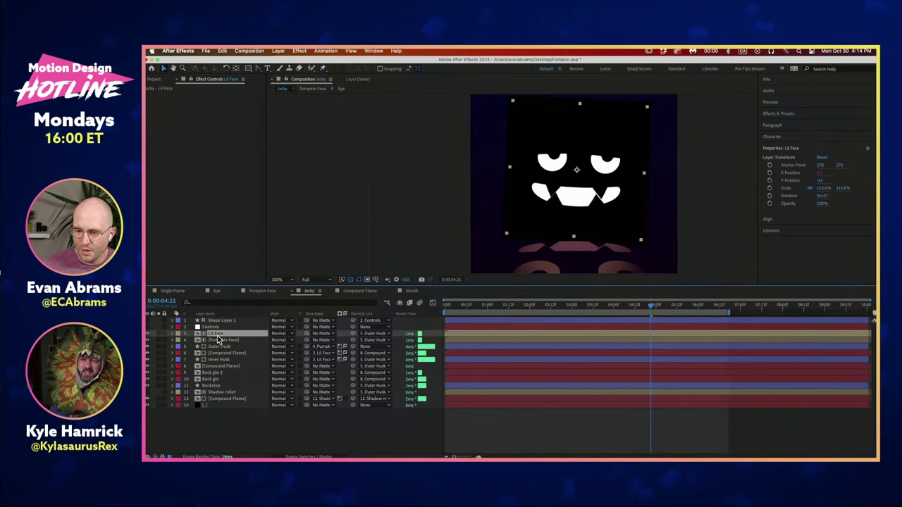
click(216, 340)
shift+click(215, 334)
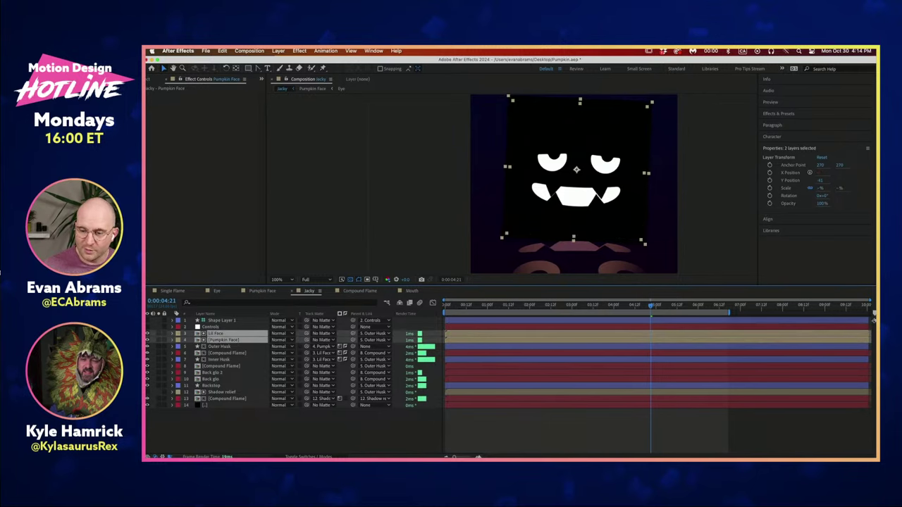
click(148, 334)
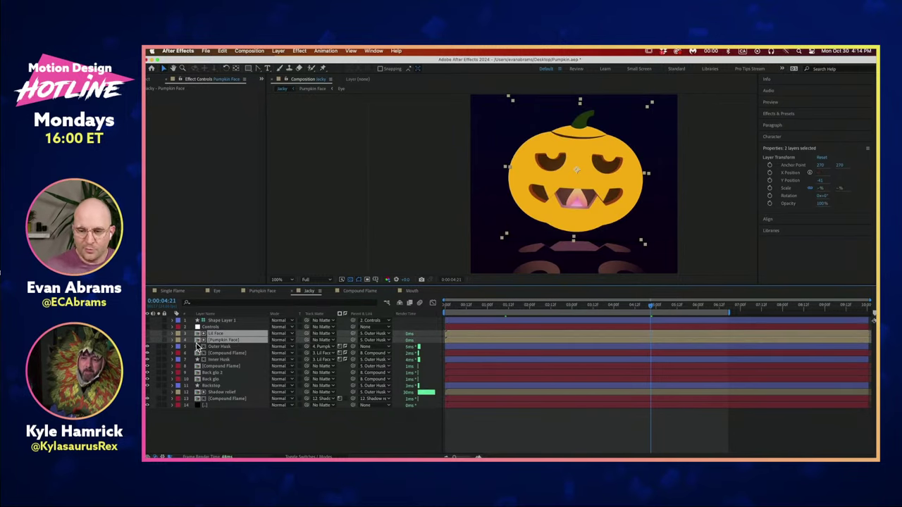
- Isolate the Outer Husk layer to examine its inverted Pumpkin Face track matte, keeping the matte settings, and end the solo
click(224, 346)
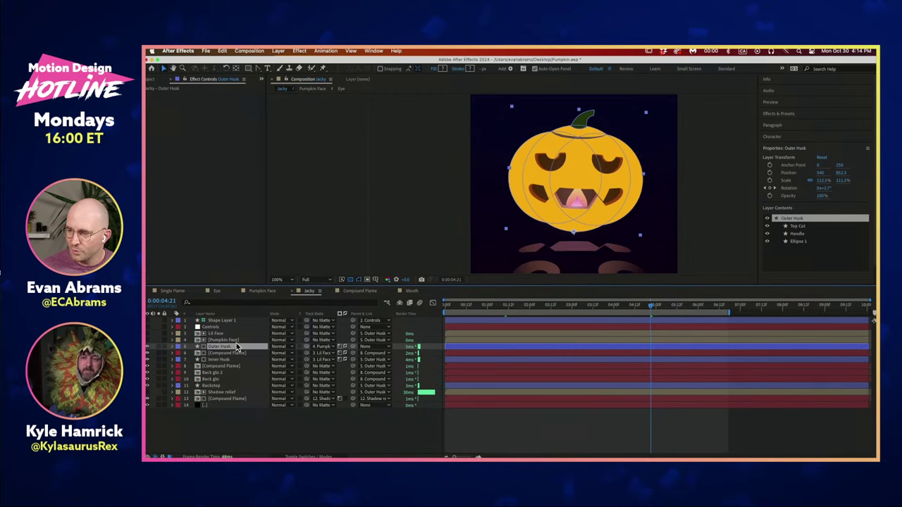
click(160, 348)
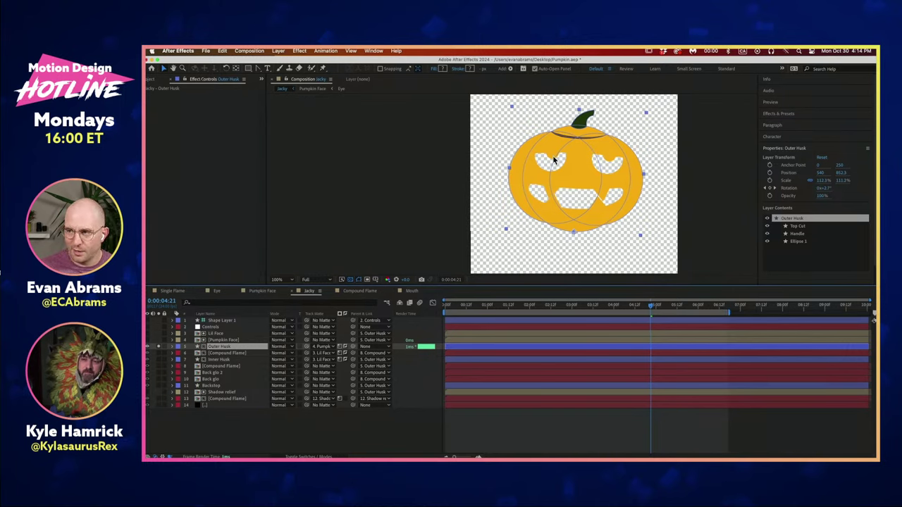
click(319, 346)
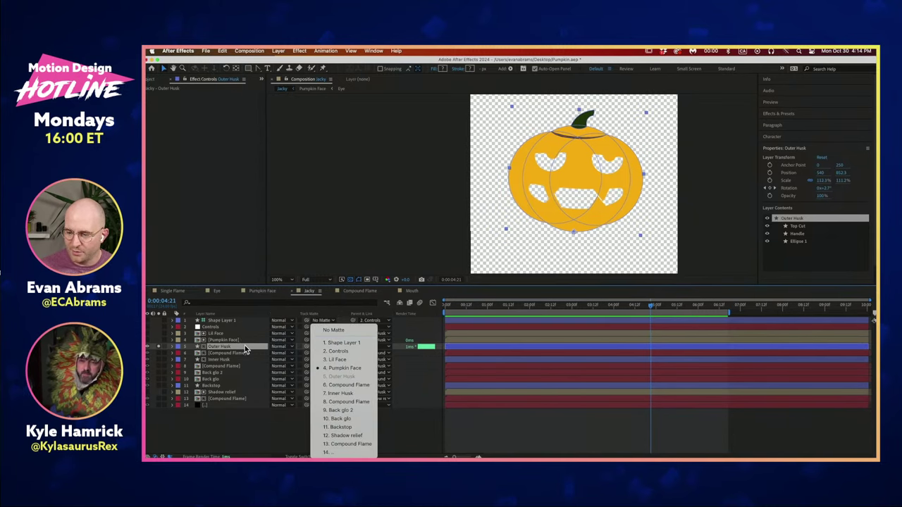
click(334, 369)
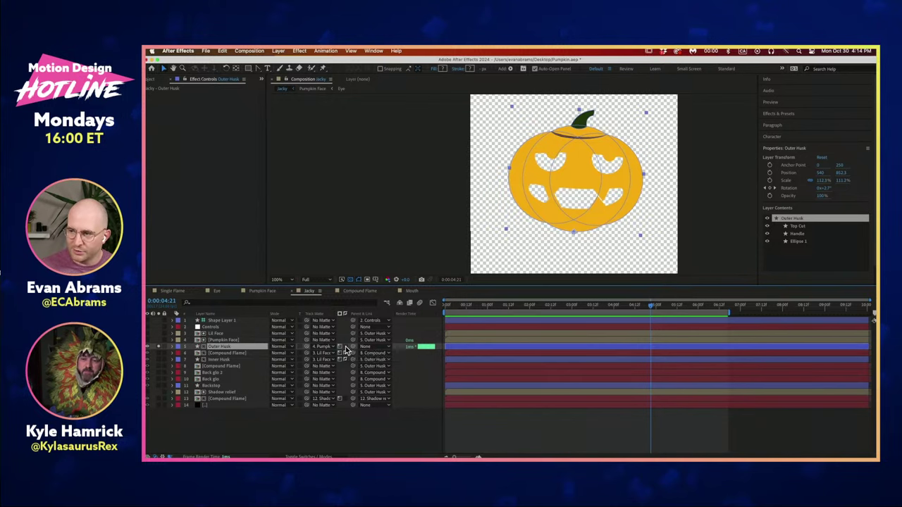
click(347, 351)
click(346, 350)
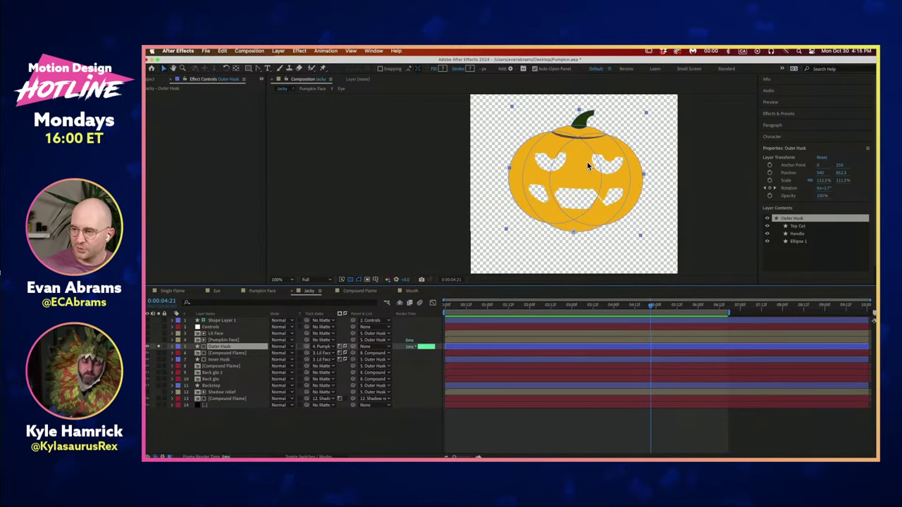
click(159, 348)
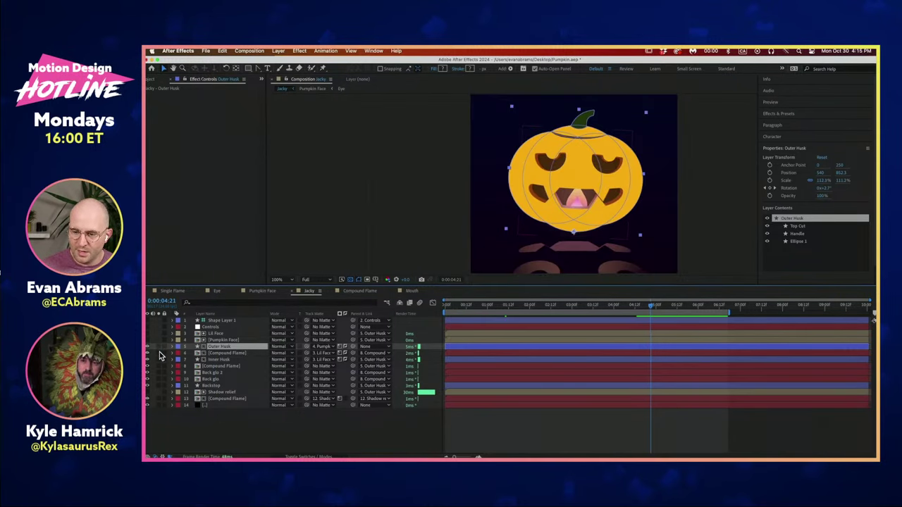
- Isolate the blurred Compound Flame layer above Inner Husk, turn off the transparency grid, scrub through the glow's motion, and end the solo
click(219, 354)
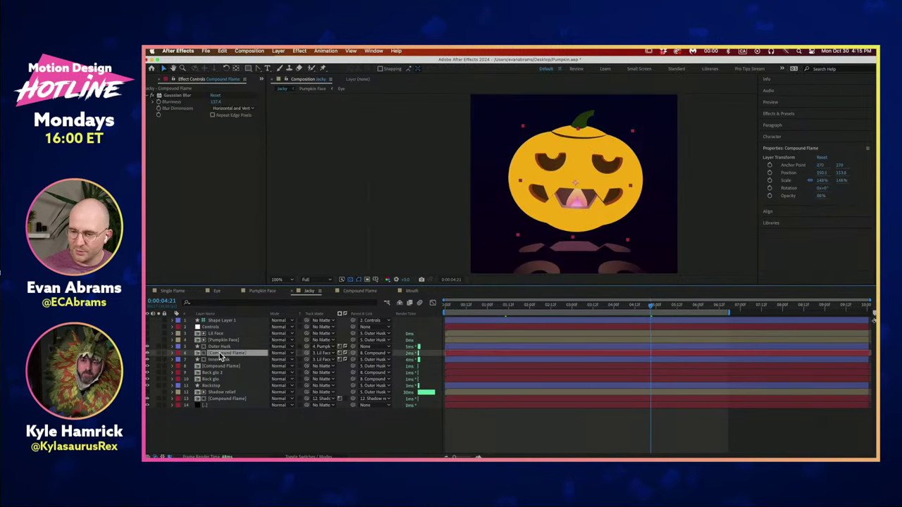
click(159, 353)
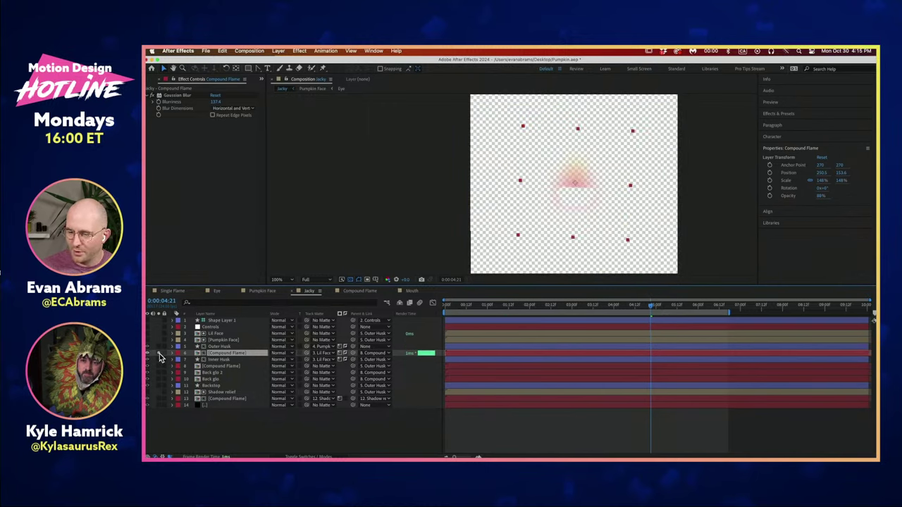
click(159, 354)
click(160, 352)
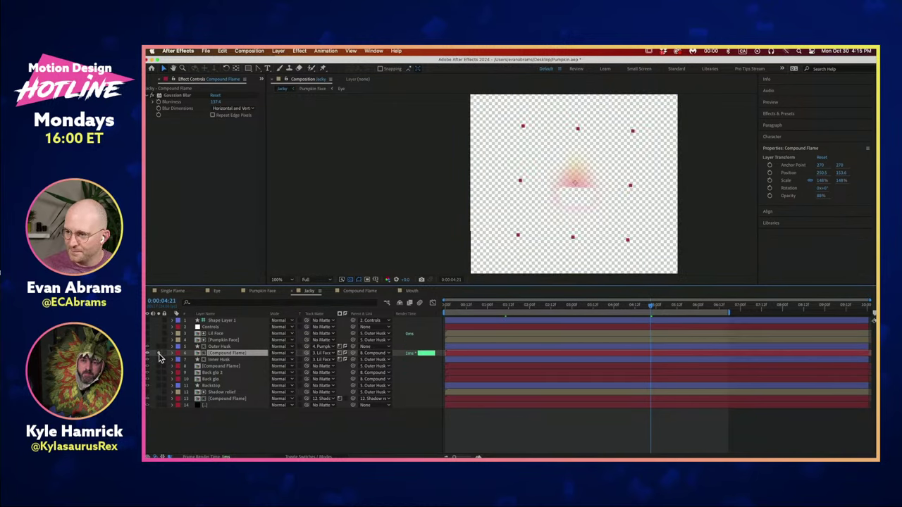
click(160, 353)
click(159, 353)
click(350, 281)
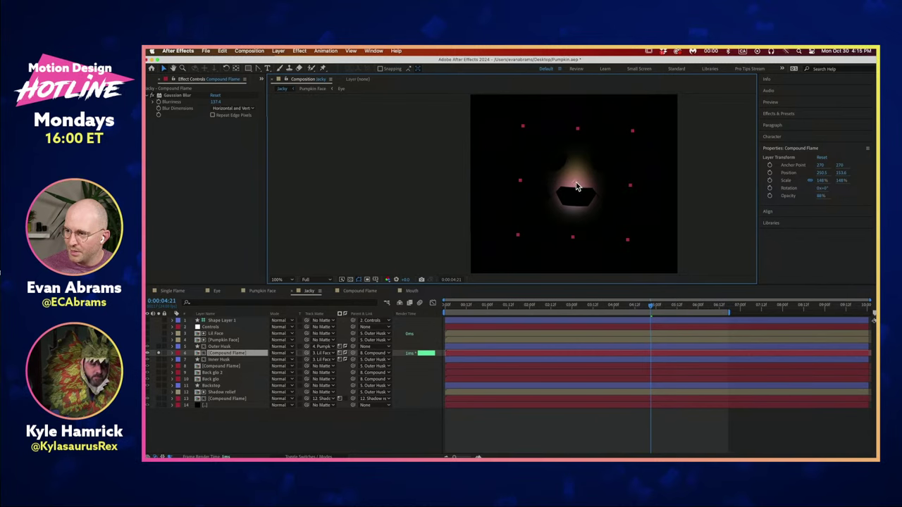
mouse_move(643, 306)
mouse_down()
mouse_move(626, 305)
mouse_move(658, 301)
mouse_move(649, 297)
mouse_up()
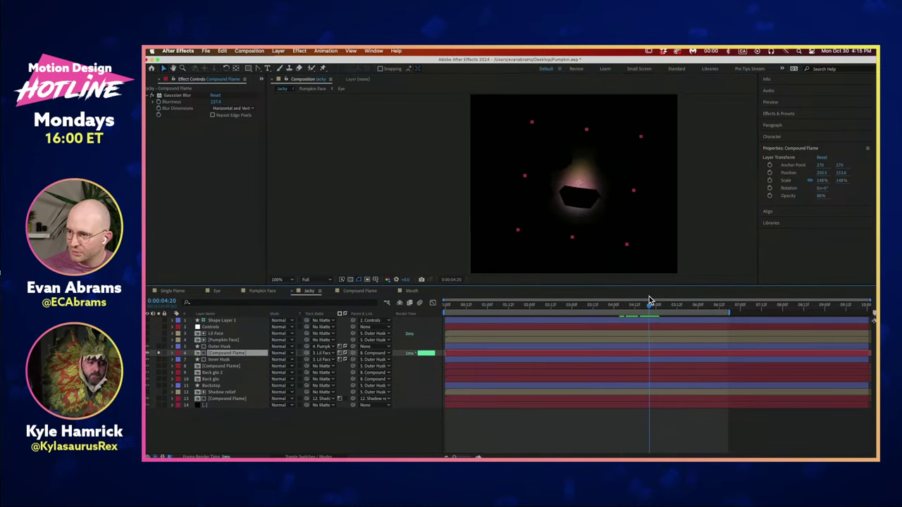
click(158, 353)
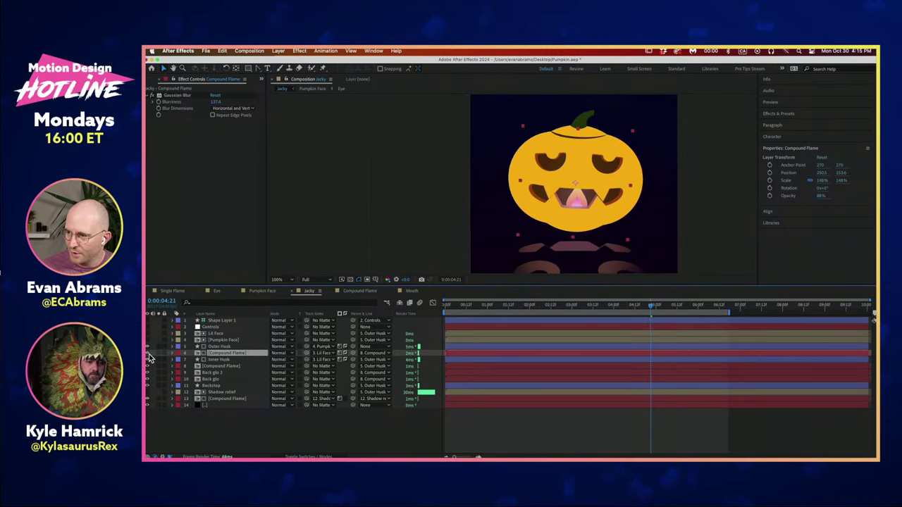
- Solo the Inner Husk layer, with everything deselected, to examine the darker husk's face cut-outs up close
scroll(549, 201, up, 1)
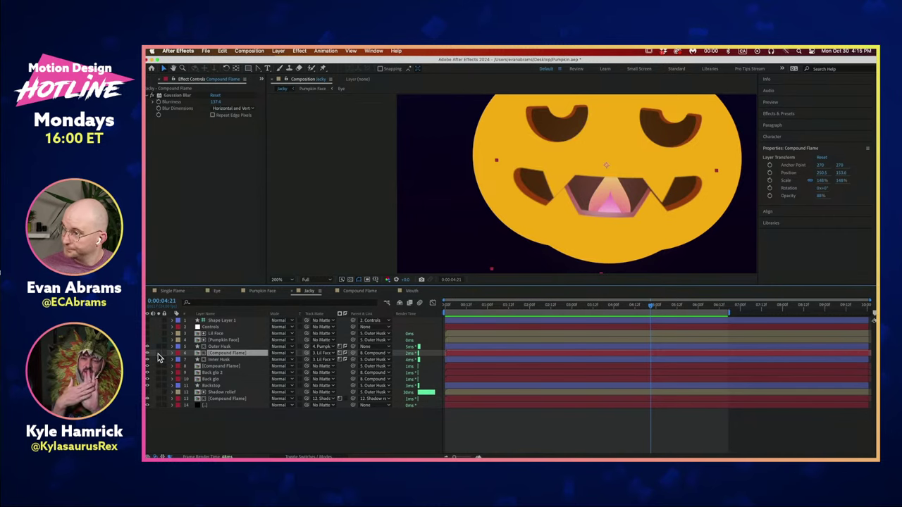
click(216, 360)
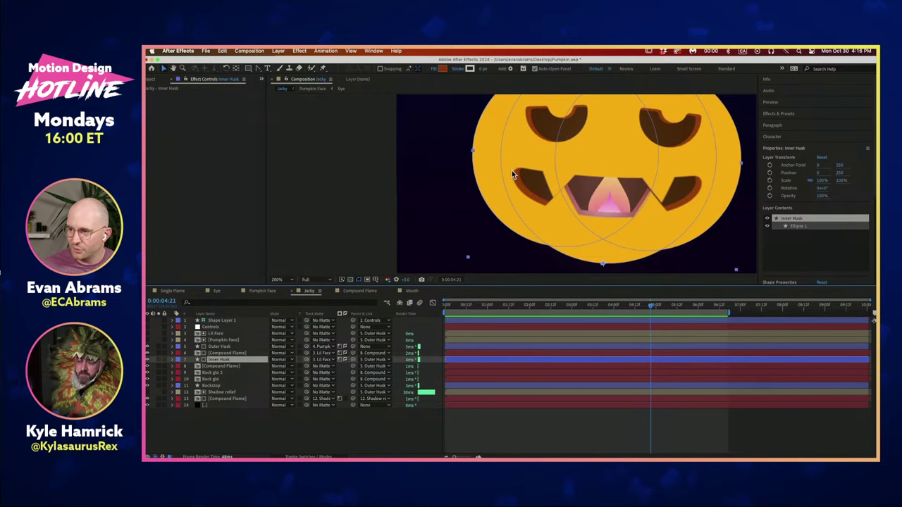
drag(510, 144, 483, 200)
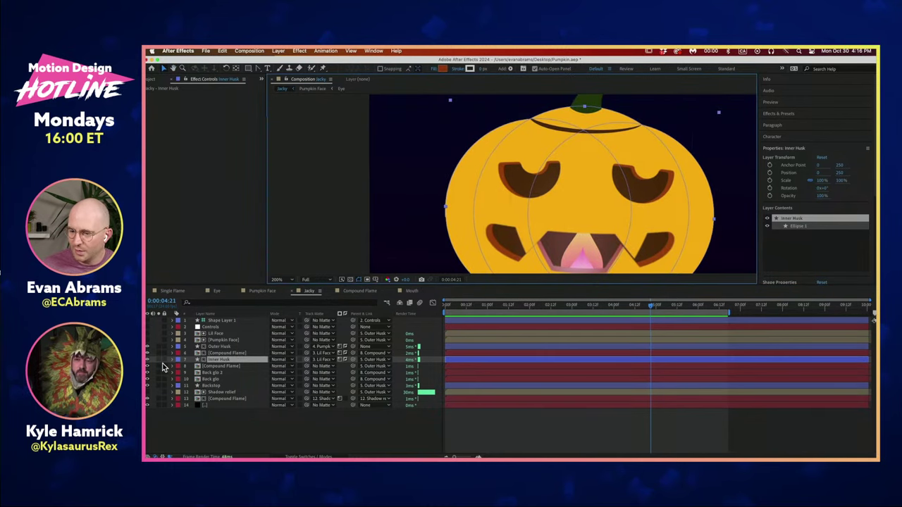
key(super+shift+a)
click(158, 360)
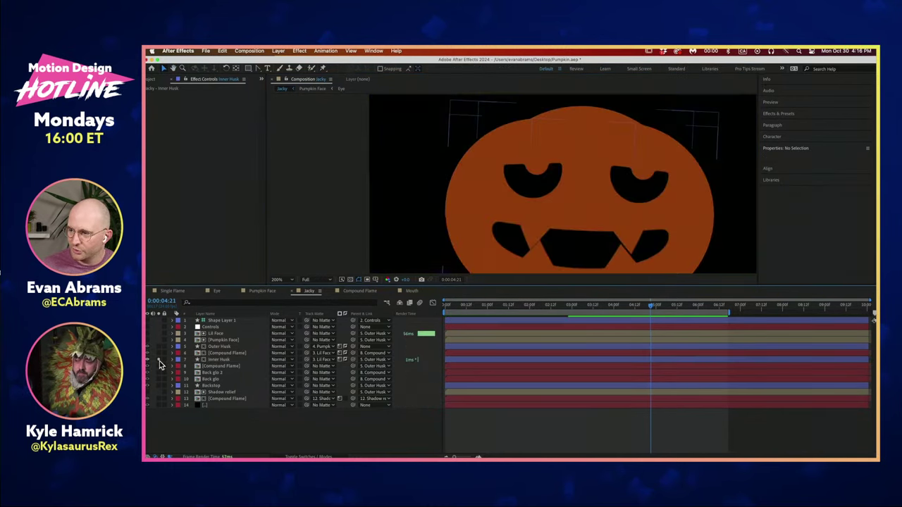
scroll(510, 232, down, 2)
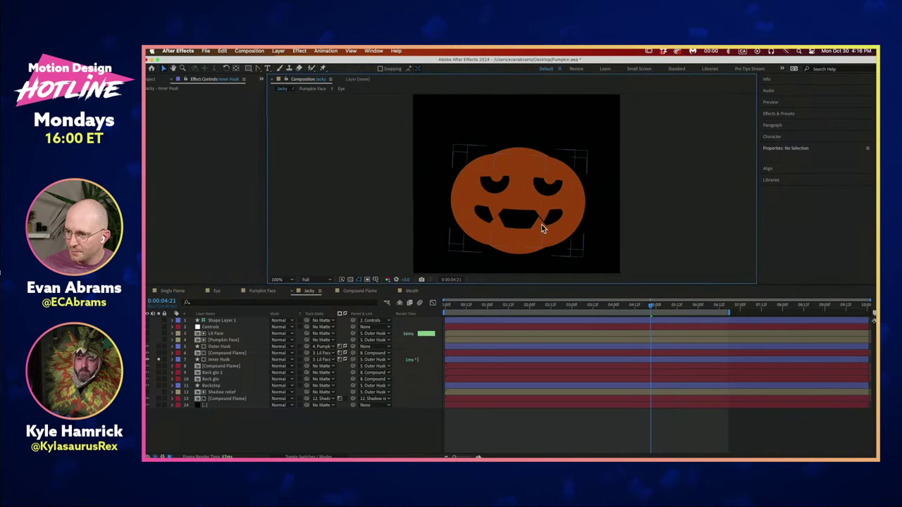
scroll(540, 224, up, 2)
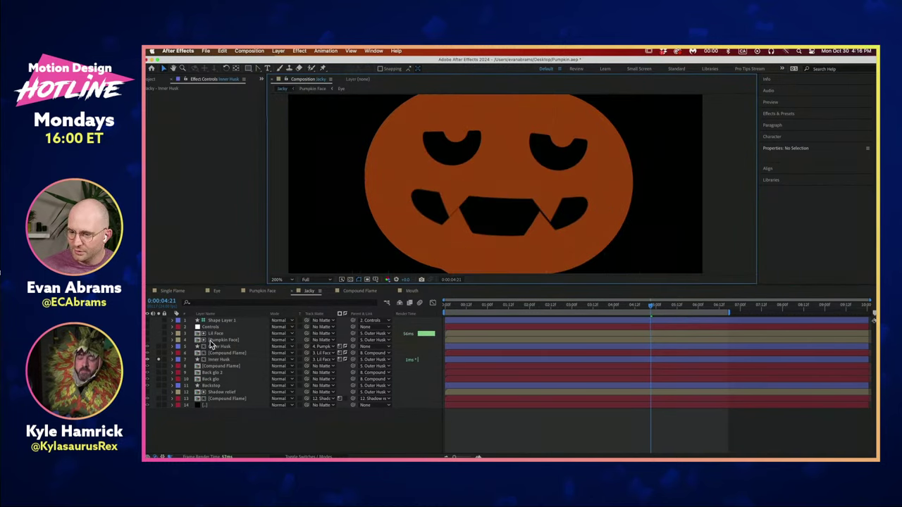
- Solo Outer Husk together with Inner Husk and scrub to 0:00:04:09 to examine the carved-thickness effect
click(159, 347)
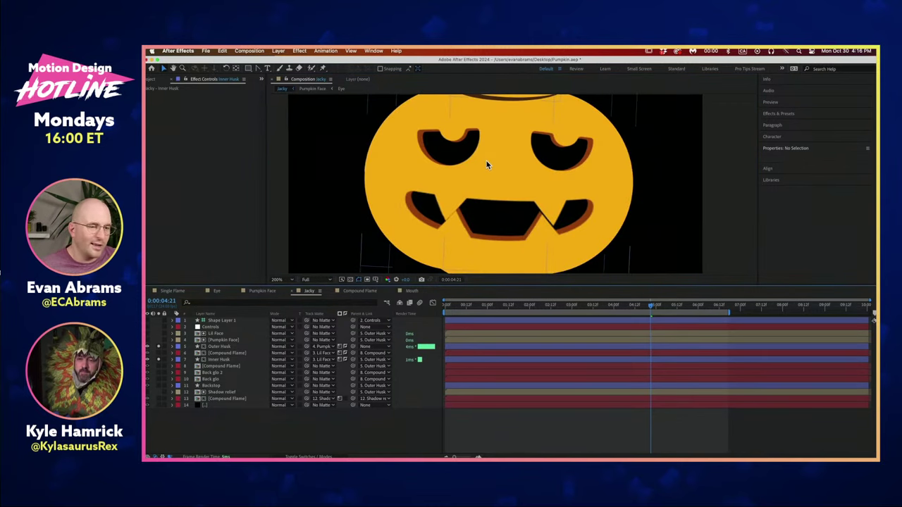
mouse_move(644, 306)
mouse_down()
mouse_move(567, 307)
mouse_move(629, 307)
mouse_up()
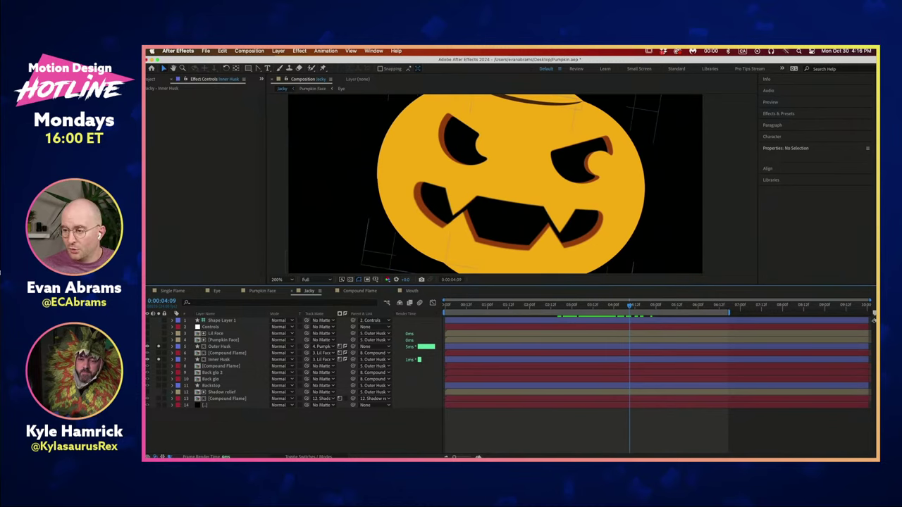
scroll(493, 202, down, 1)
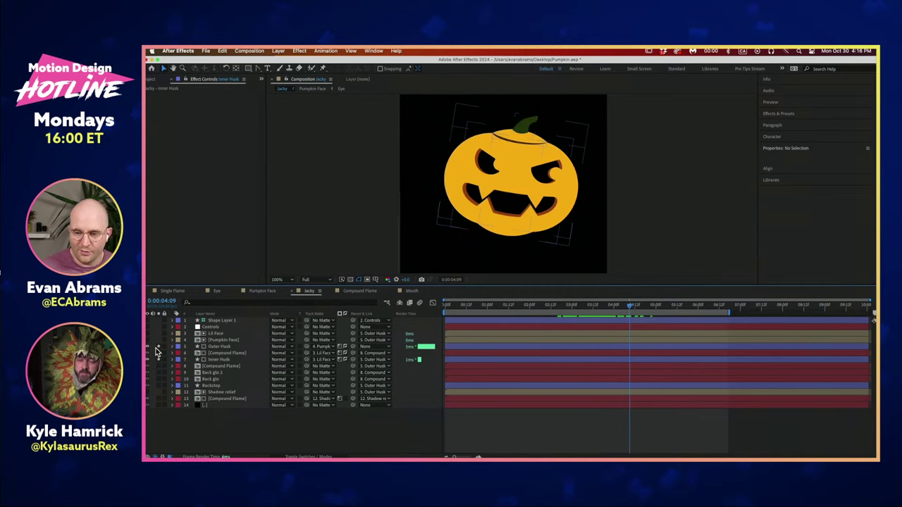
- Reveal the Lil Face layer's X Position expression and scrub back to 0:00:03:10 to examine how it shifts the face
click(222, 334)
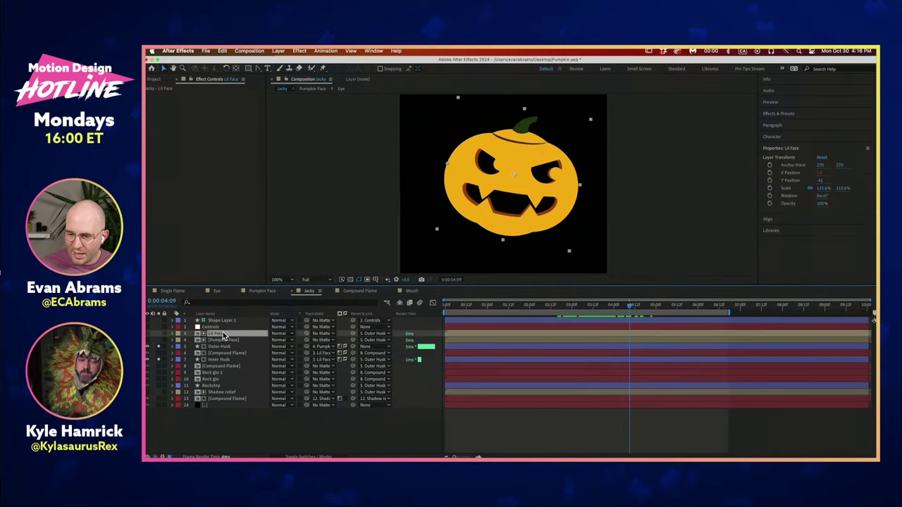
key(r)
key(p)
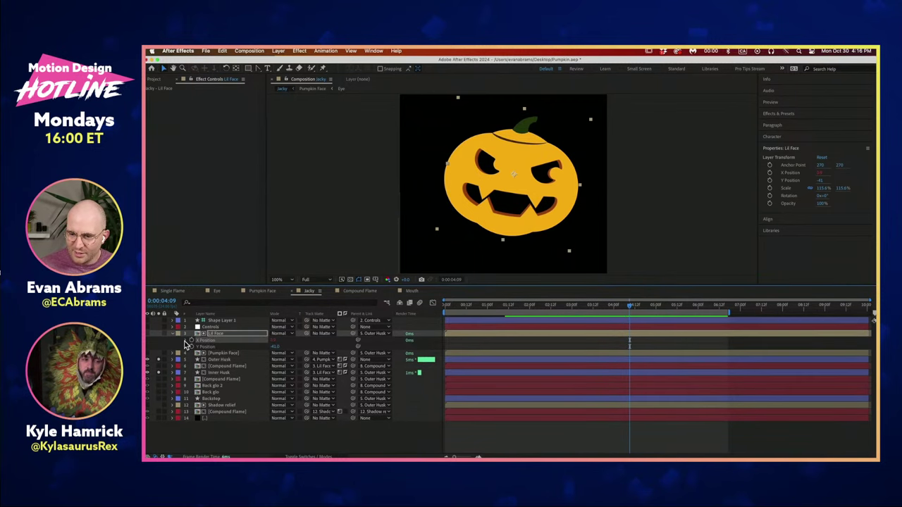
click(186, 344)
drag(629, 311, 587, 313)
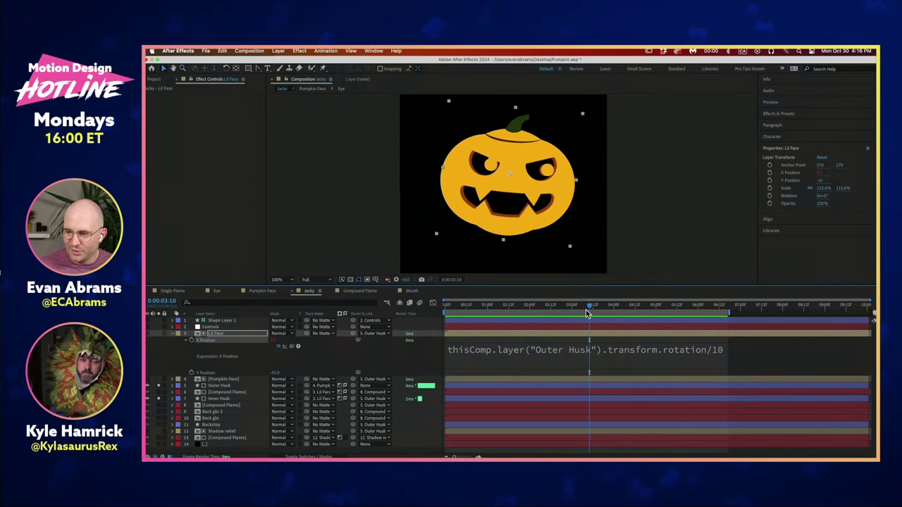
- Reveal the Pumpkin Face layer's position properties, scrub to 0:00:03:16 to compare its movement, and collapse both face layers
click(472, 379)
key(u)
drag(617, 311, 600, 307)
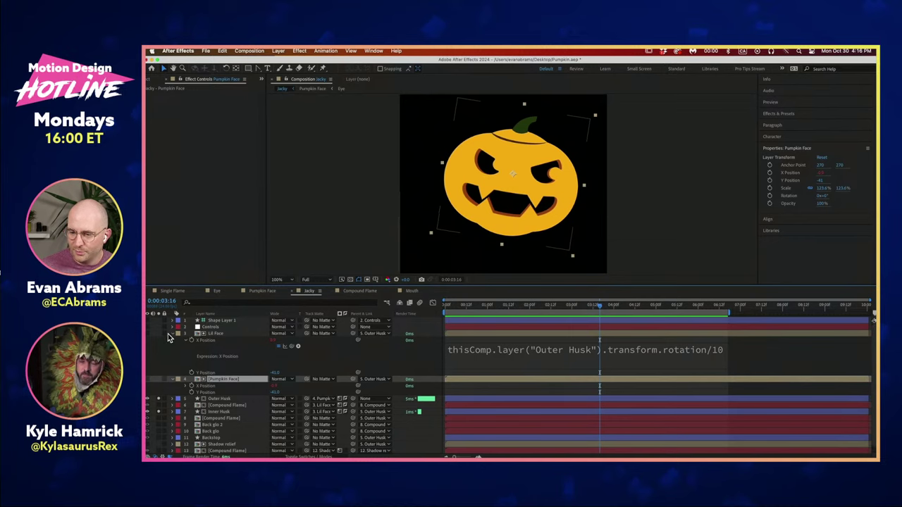
click(172, 334)
click(171, 341)
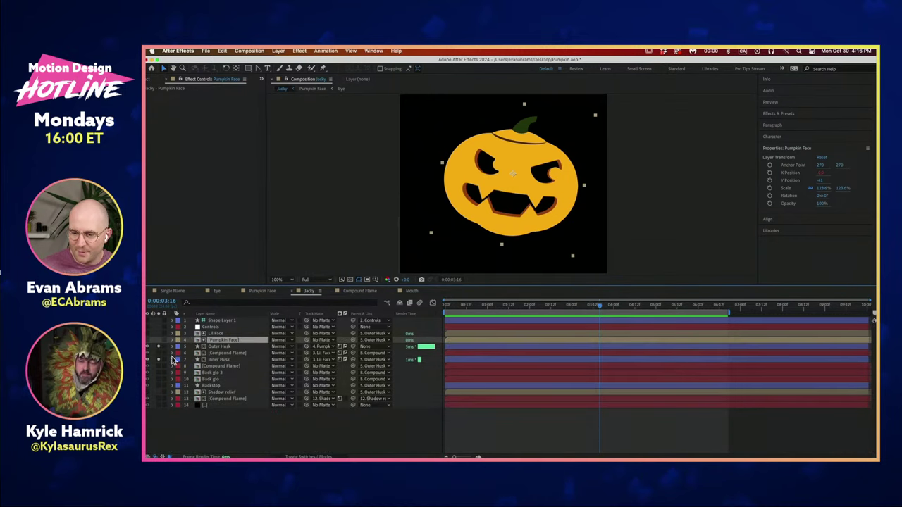
- Show the full composition with the Compound Flame layer below Inner Husk selected, and scrub to 0:00:03:00 to examine the flame inside the pumpkin
click(221, 366)
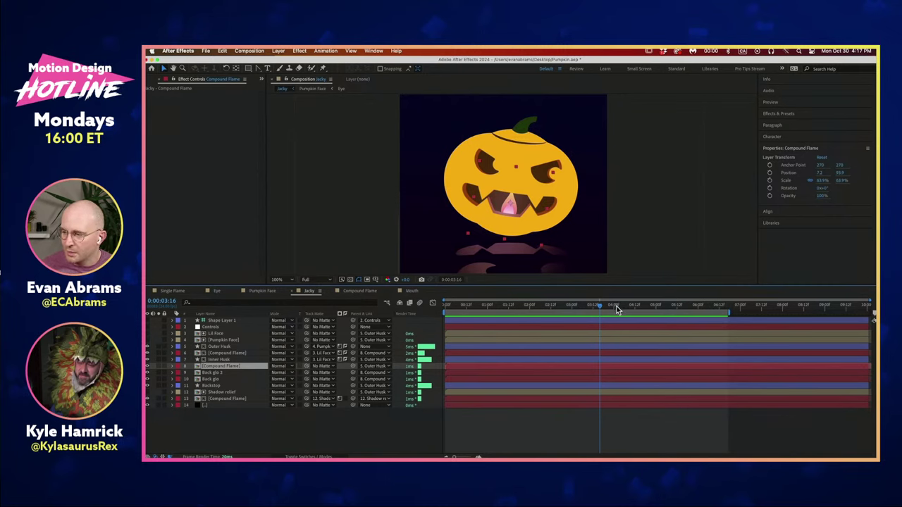
drag(616, 308, 569, 312)
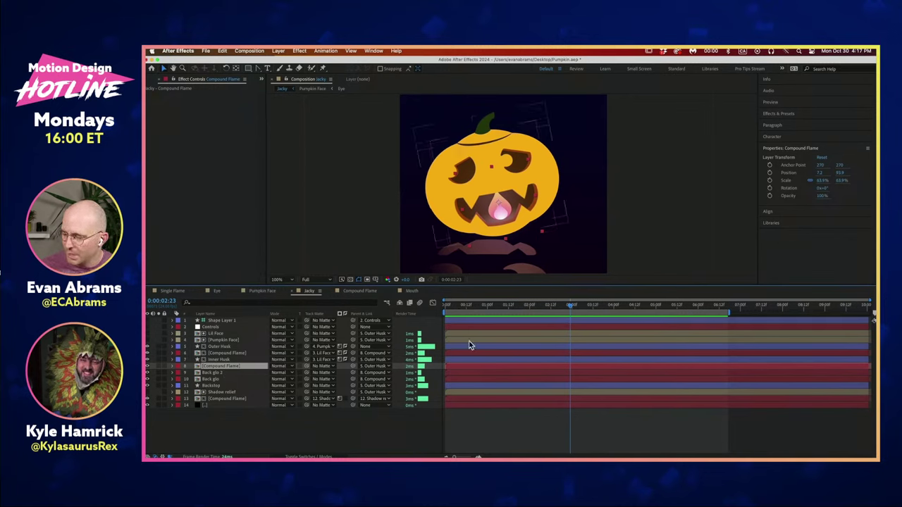
click(543, 307)
drag(543, 308, 572, 310)
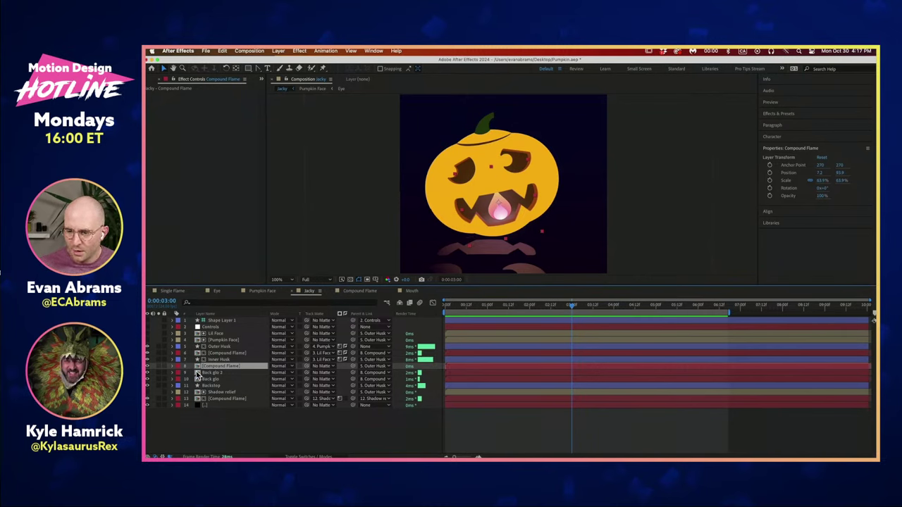
- Examine Back glo 2 by soloing it briefly and toggling its visibility, and point out the Back glo and Backstop layers
click(171, 374)
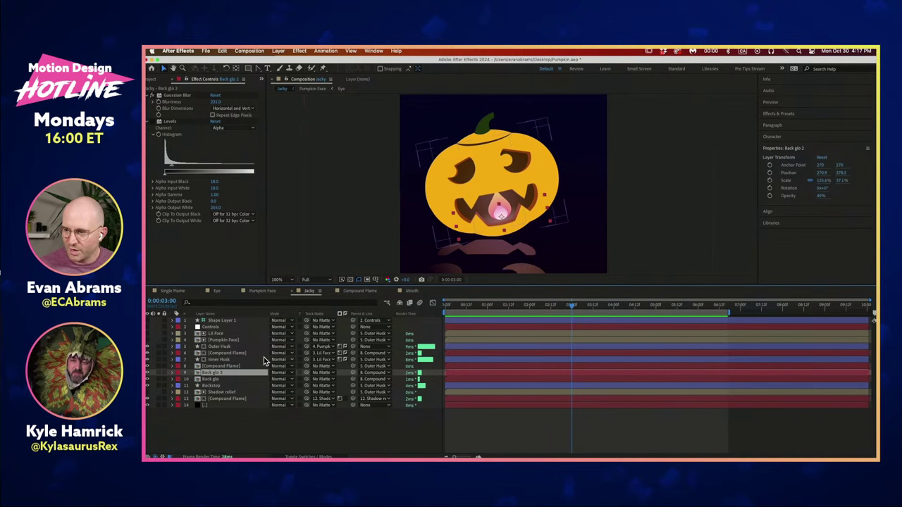
click(159, 372)
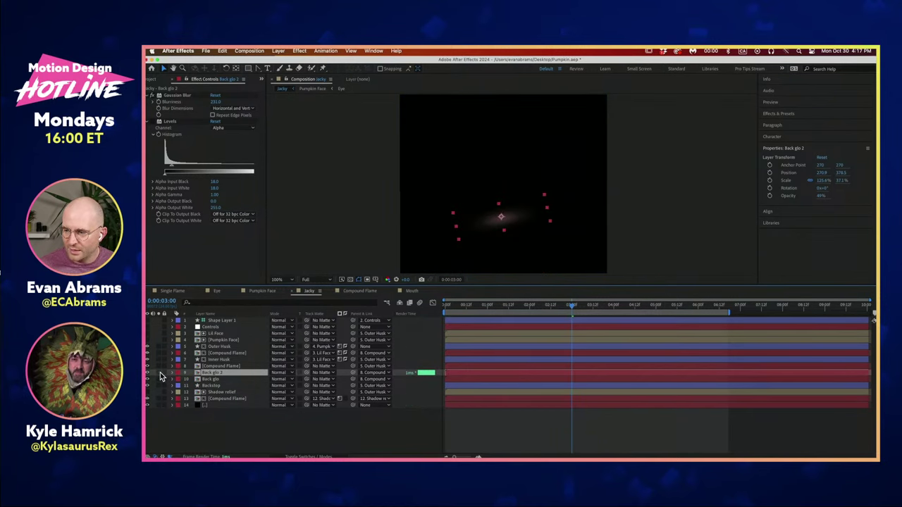
click(159, 372)
key(super+shift+a)
click(147, 374)
click(146, 373)
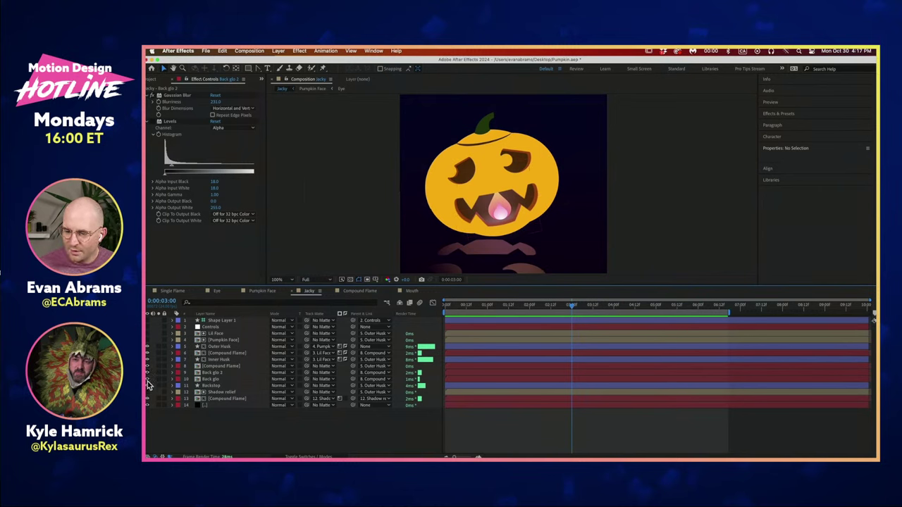
click(222, 379)
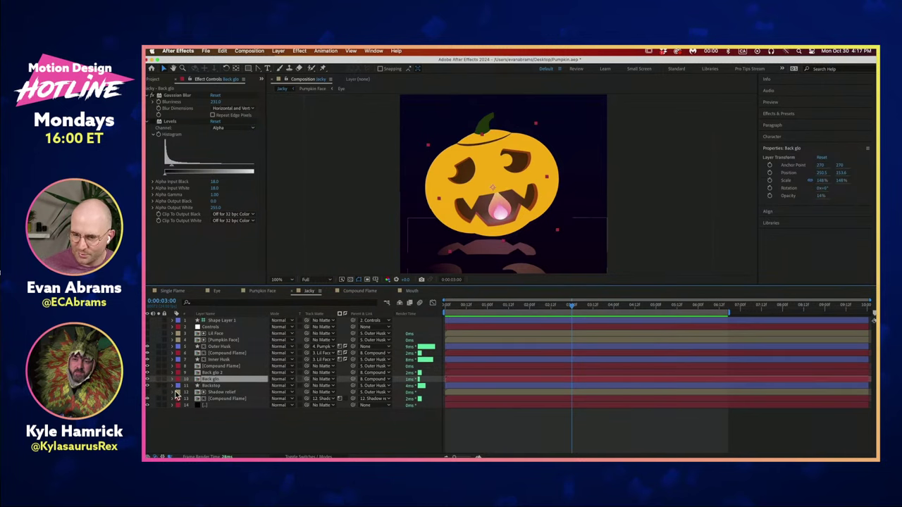
click(215, 386)
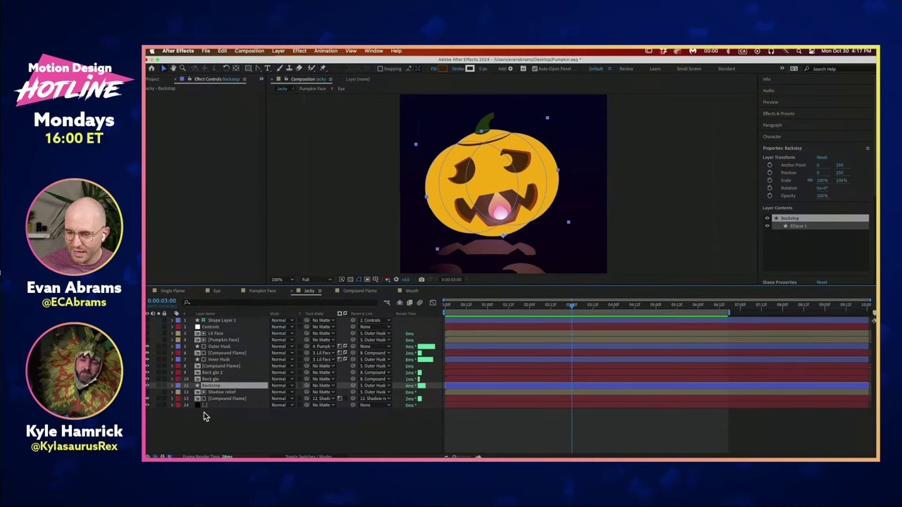
- Scrub the Shadow relief layer to 0:00:03:12, display its CC Power Pin outline, and make the layer visible to examine the floor projection
click(227, 392)
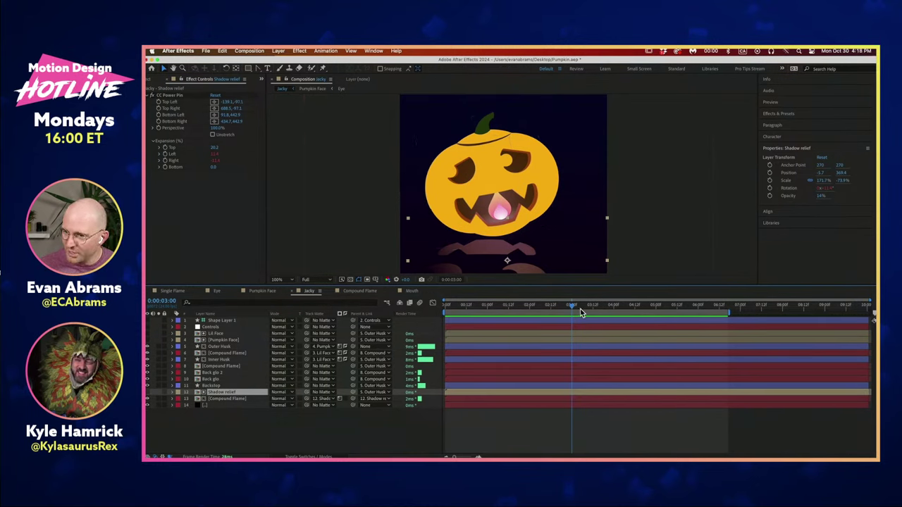
mouse_move(580, 309)
mouse_down()
mouse_move(601, 310)
mouse_move(578, 310)
mouse_move(591, 314)
mouse_up()
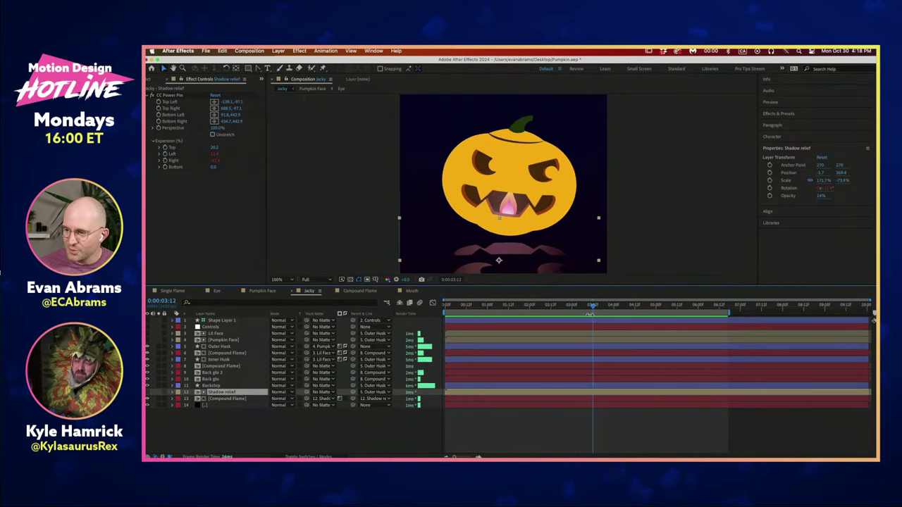
key(comma)
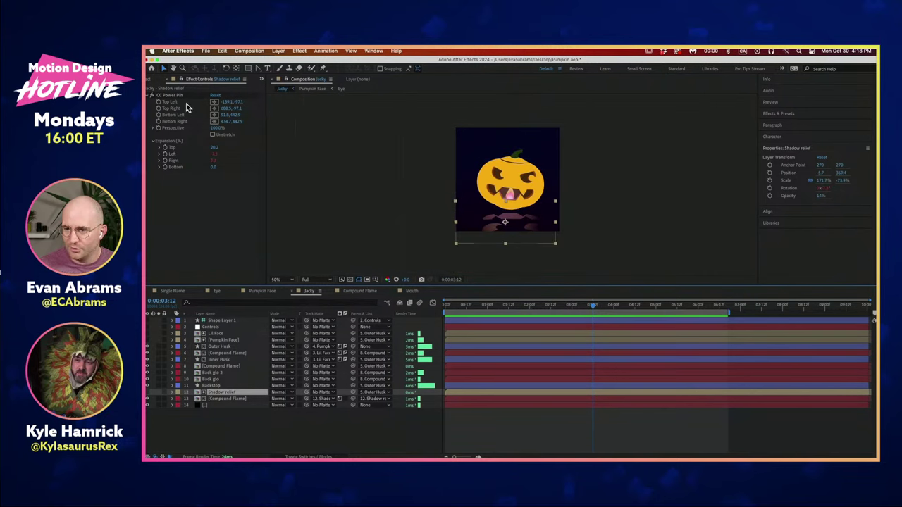
click(182, 93)
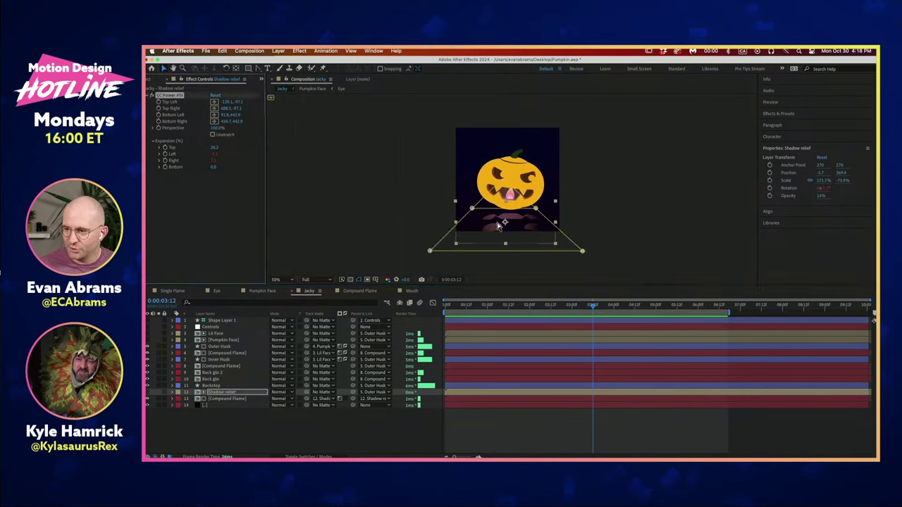
click(147, 392)
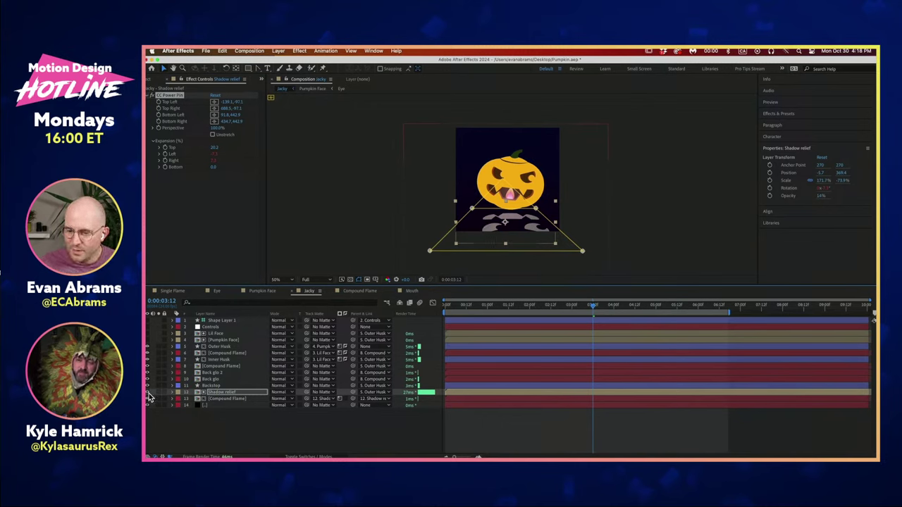
- Select the bottom Compound Flame layer and its Shadow relief matte in turn to point out how the floor reflection is built
click(222, 399)
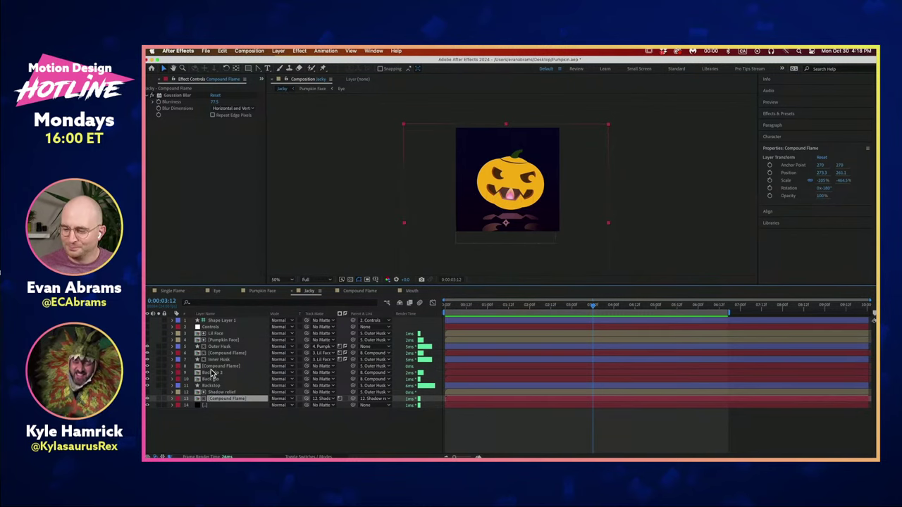
click(231, 392)
click(232, 400)
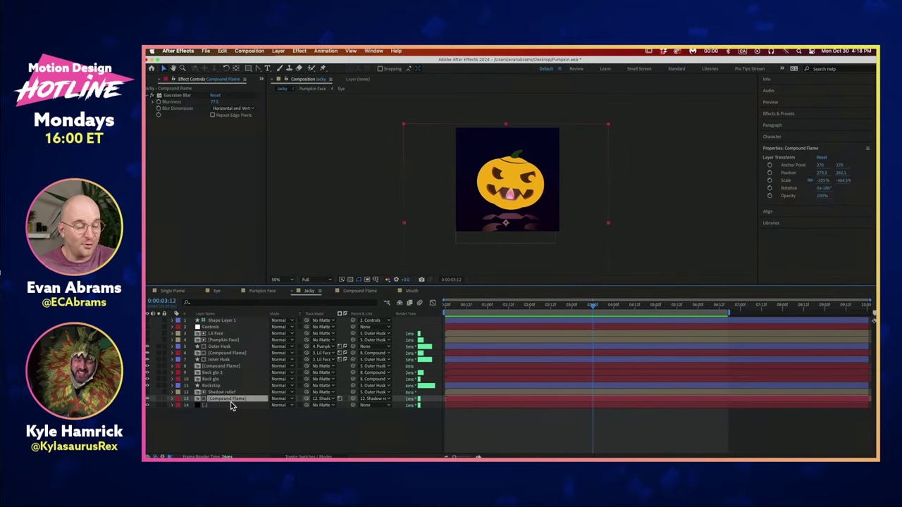
- Select the Shadow relief matte again, followed by the blurred Compound Flame layer beneath it, to compare them with the floor reflection
key(Return)
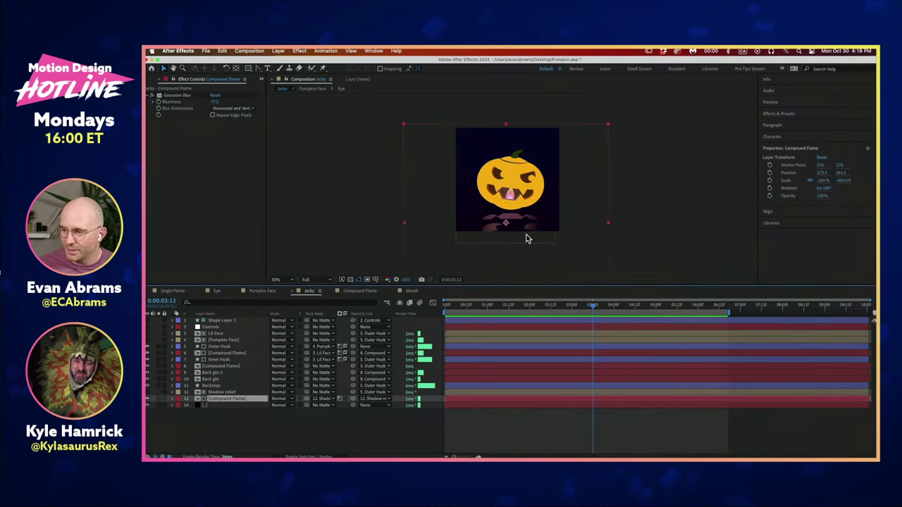
click(238, 392)
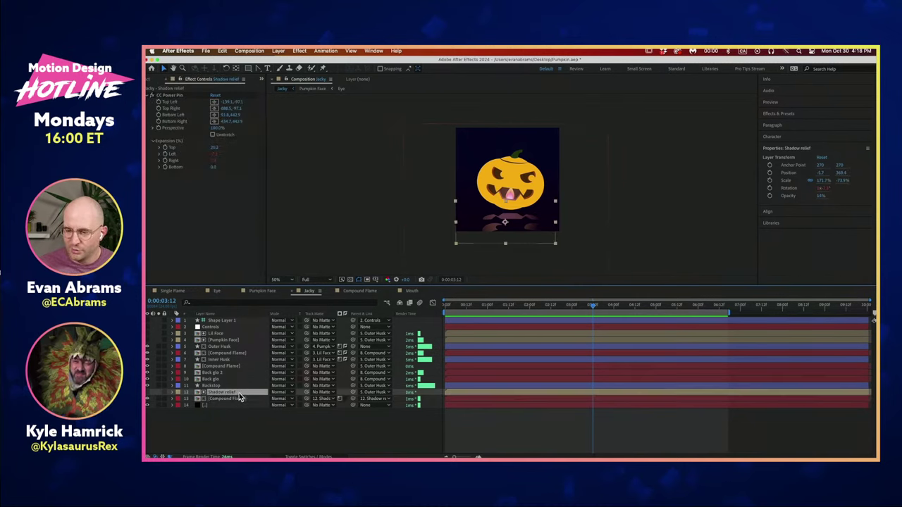
click(243, 399)
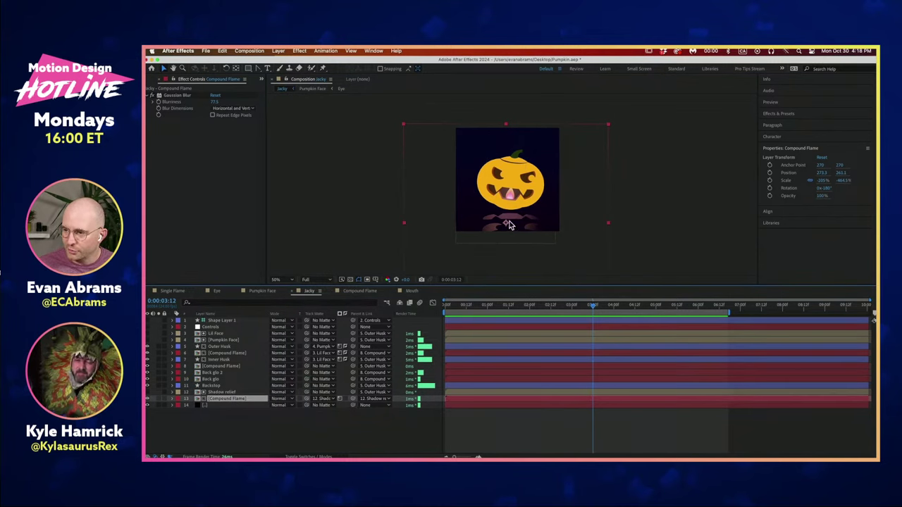
- Select the Gradient Ramp background layer and scrub to 0:00:05:04 to examine the finished pumpkin and its reflection up close
click(210, 406)
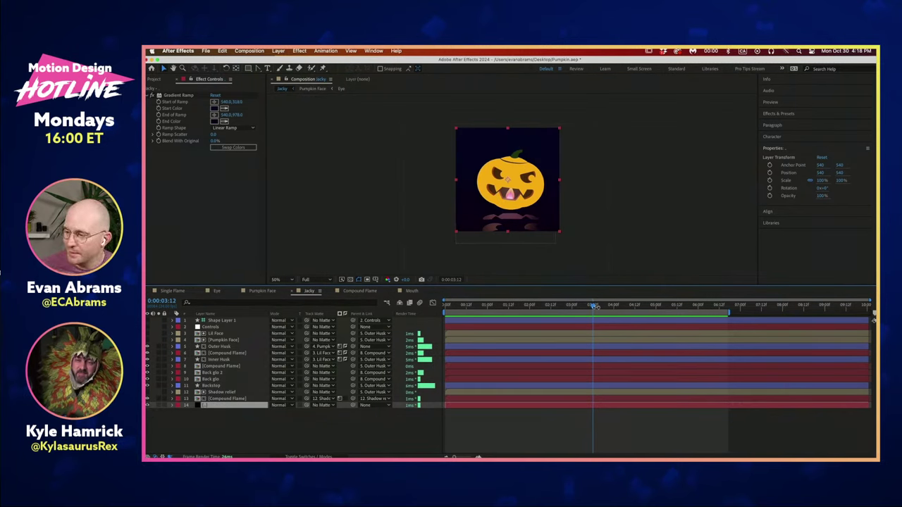
drag(594, 308, 659, 320)
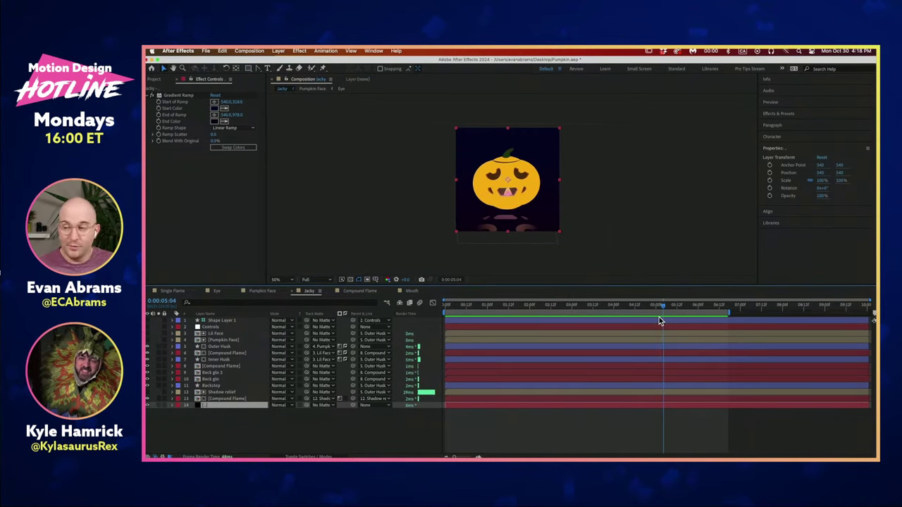
scroll(498, 201, up, 2)
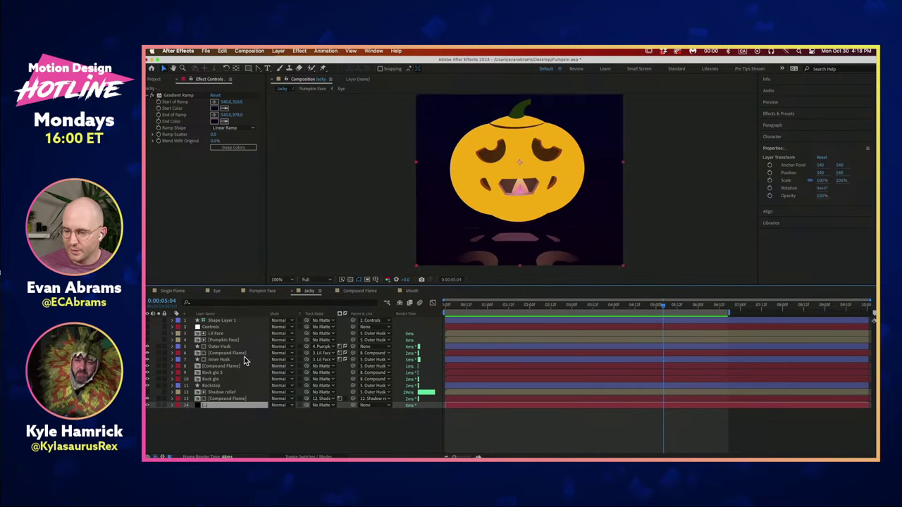
scroll(572, 204, down, 2)
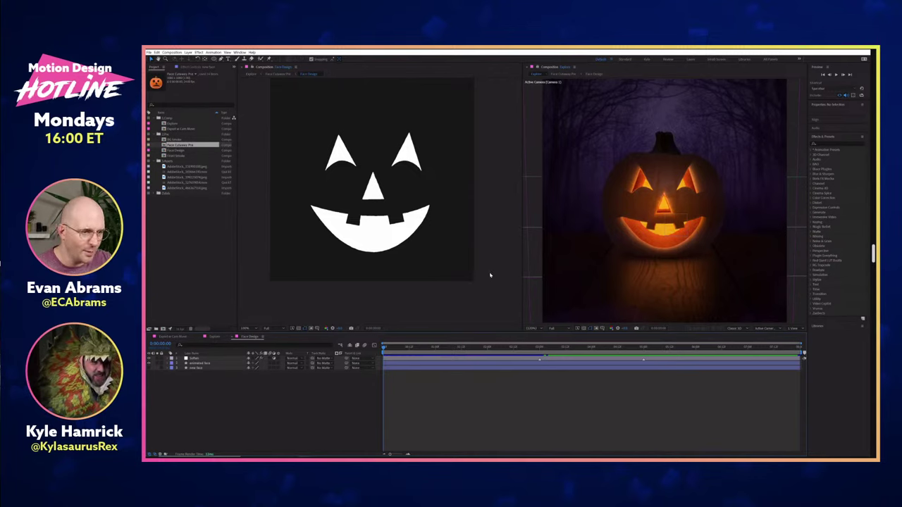
- Preview the Face Design composition of the realistic jack-o'-lantern project and park the playhead near the start
click(477, 251)
key(space)
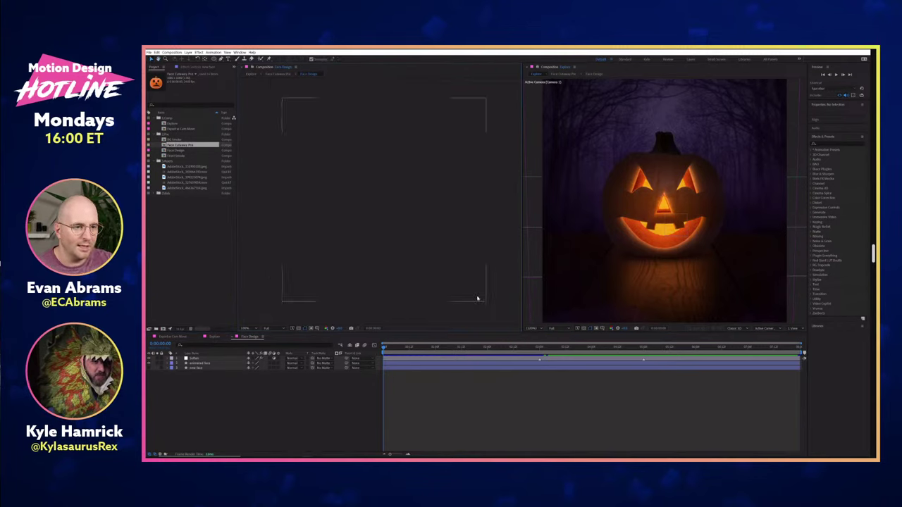
drag(384, 348, 393, 351)
click(394, 348)
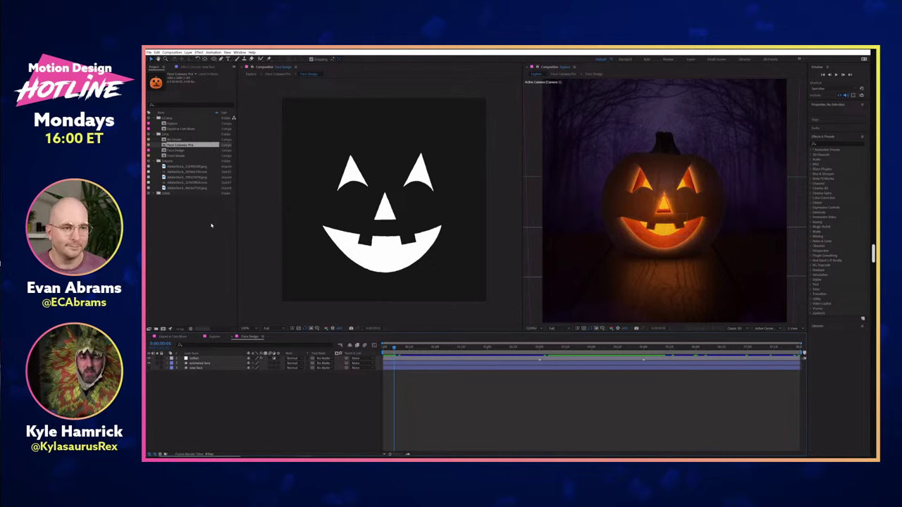
- Open the foggy forest image from the project assets and examine it in full
double_click(200, 167)
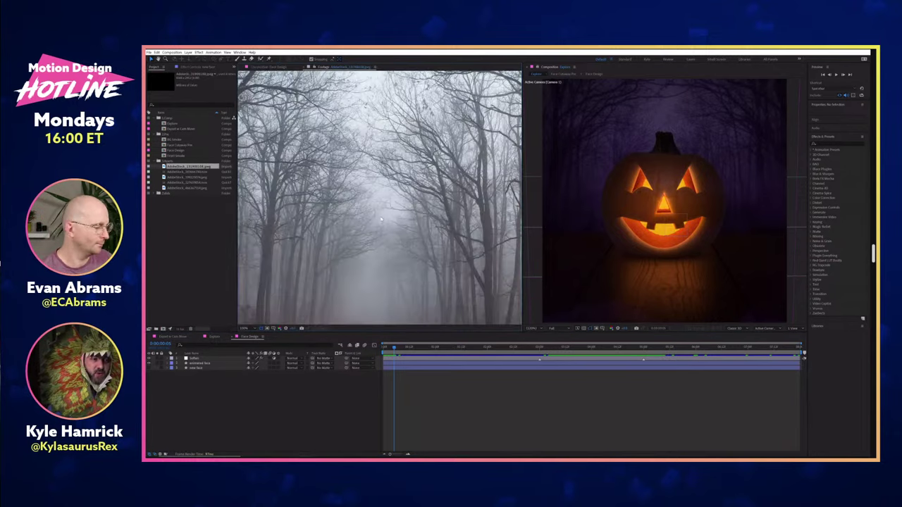
scroll(380, 218, down, 1)
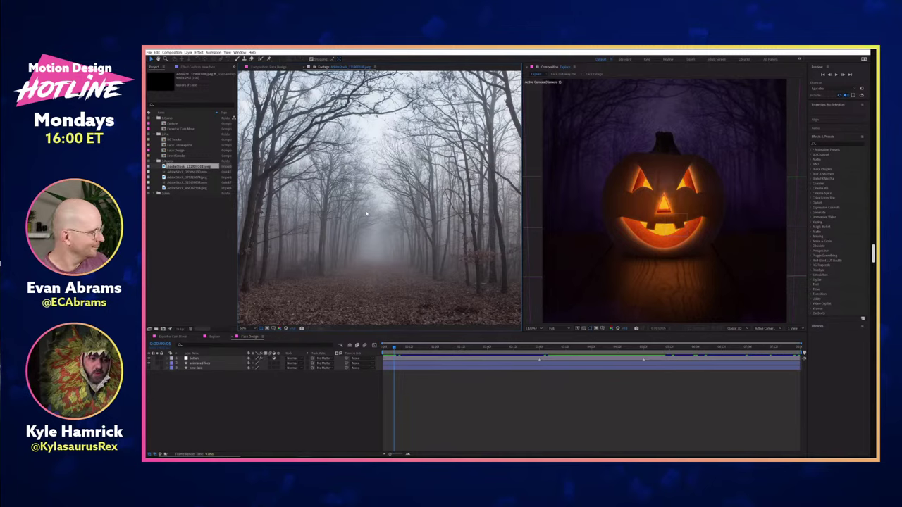
scroll(367, 213, down, 1)
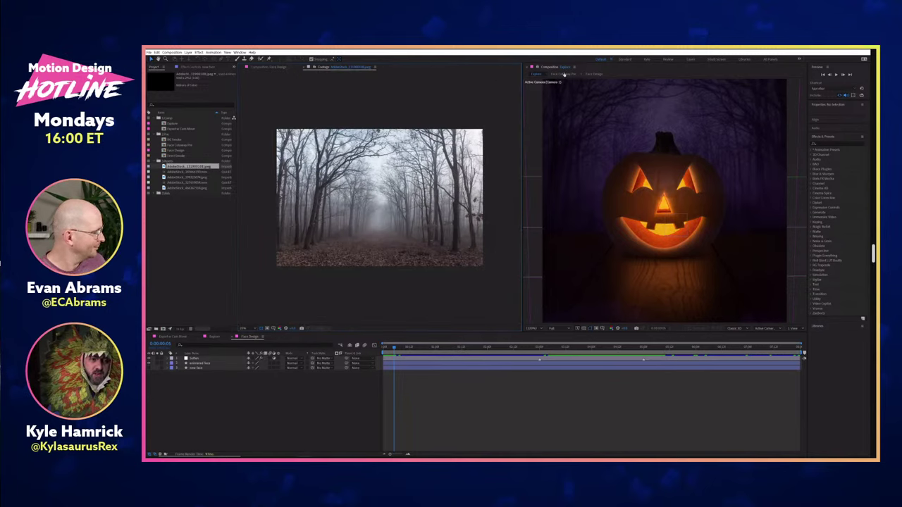
- Collapse the split view into one viewer showing Face Design, and dock the Footage viewer in the same frame
click(303, 68)
click(242, 67)
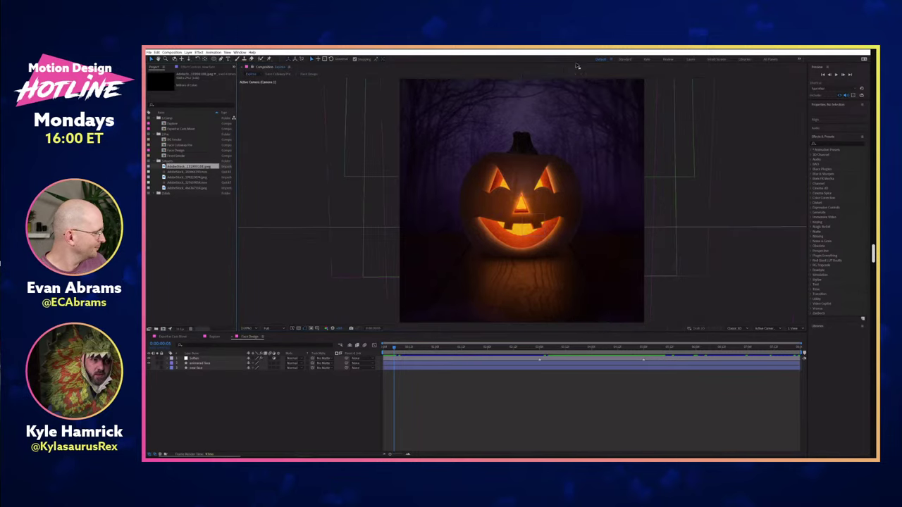
click(310, 74)
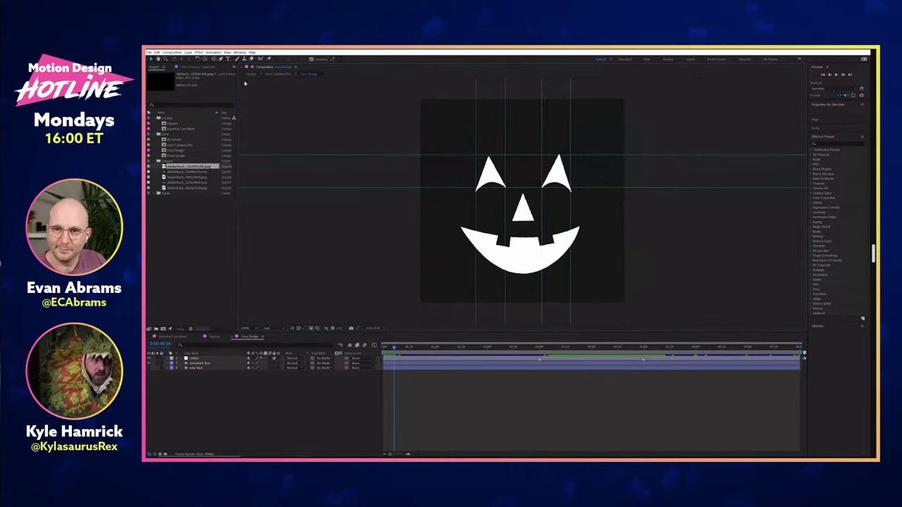
double_click(187, 179)
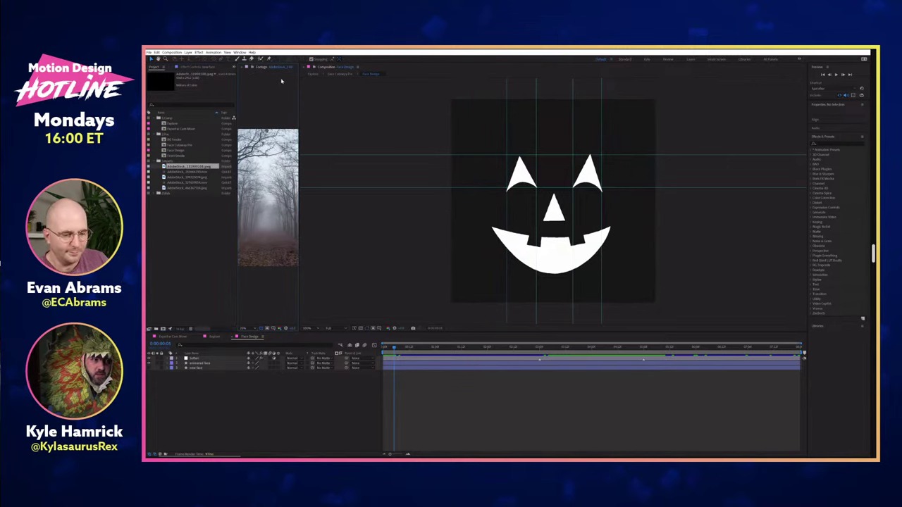
drag(256, 69, 342, 85)
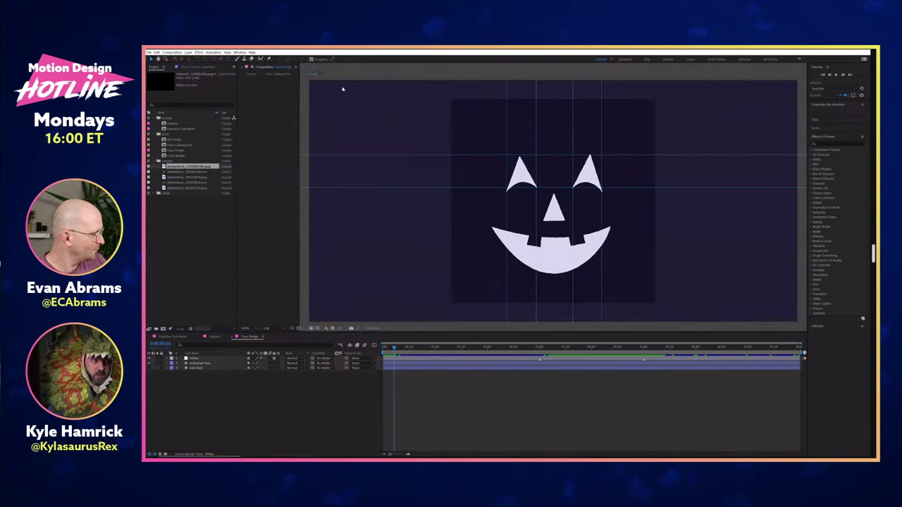
- Open the wooden tabletop and orange pumpkin stock images in turn to examine the source photos
click(183, 178)
double_click(184, 178)
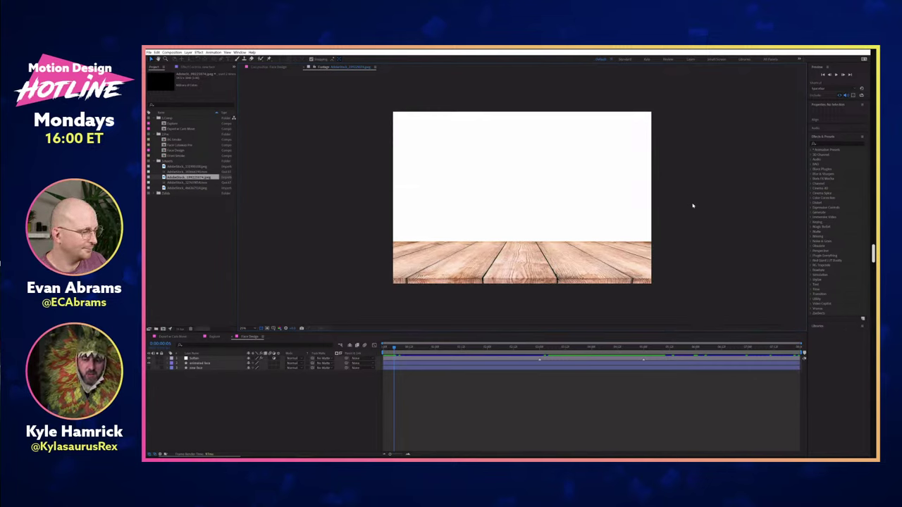
double_click(202, 189)
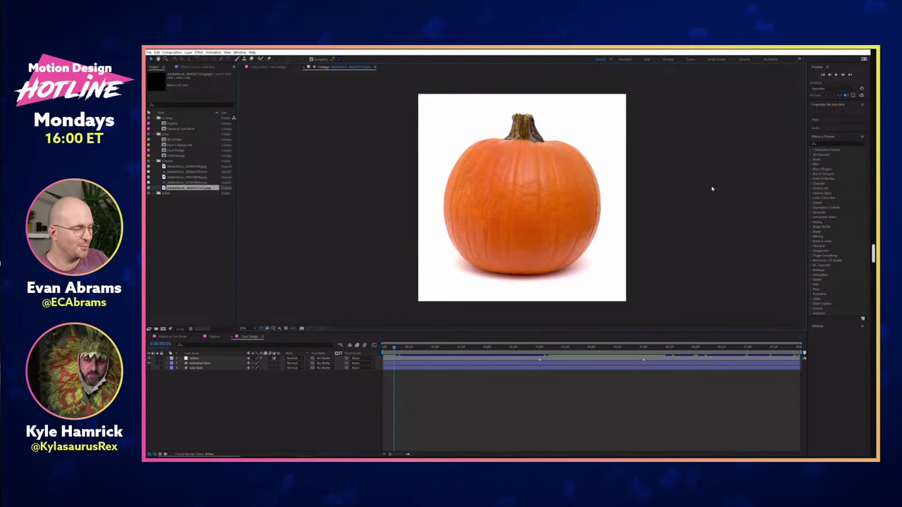
double_click(187, 178)
double_click(188, 189)
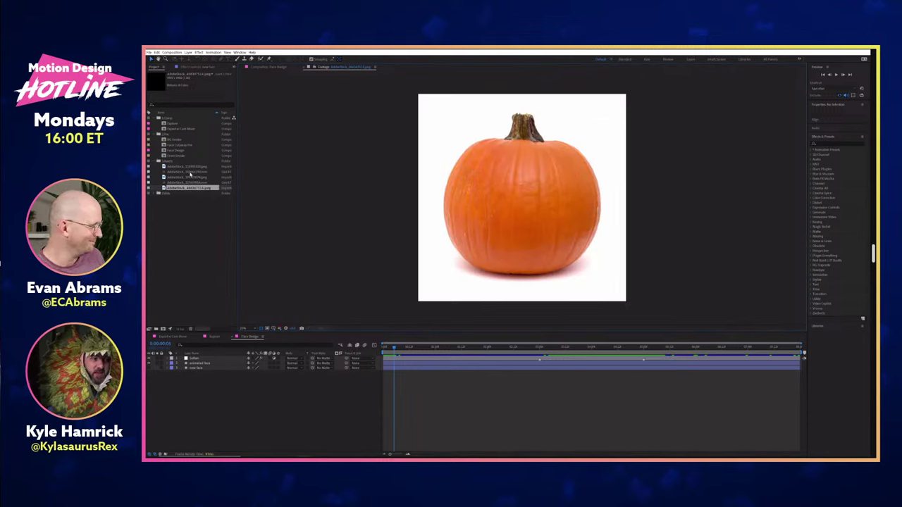
- Open the two smoke stock clips in turn, scrub through each, and close the footage
click(189, 173)
double_click(190, 174)
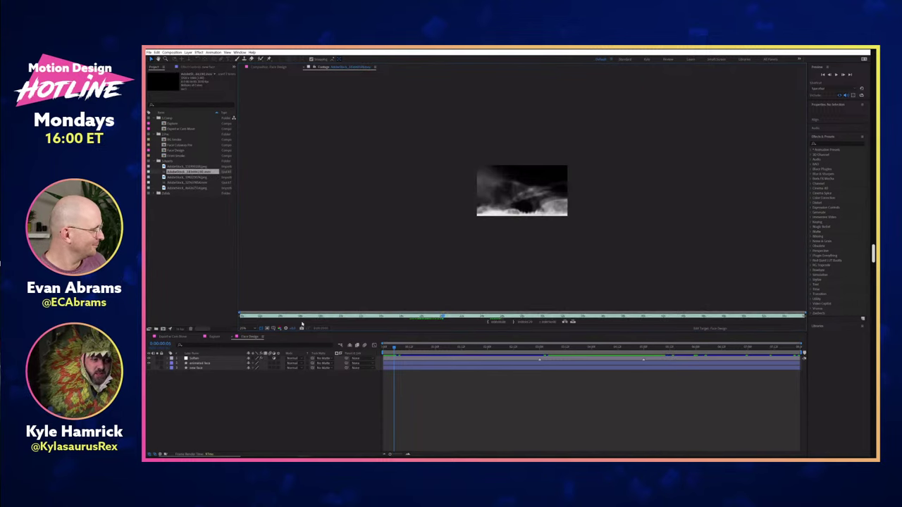
drag(246, 315, 755, 325)
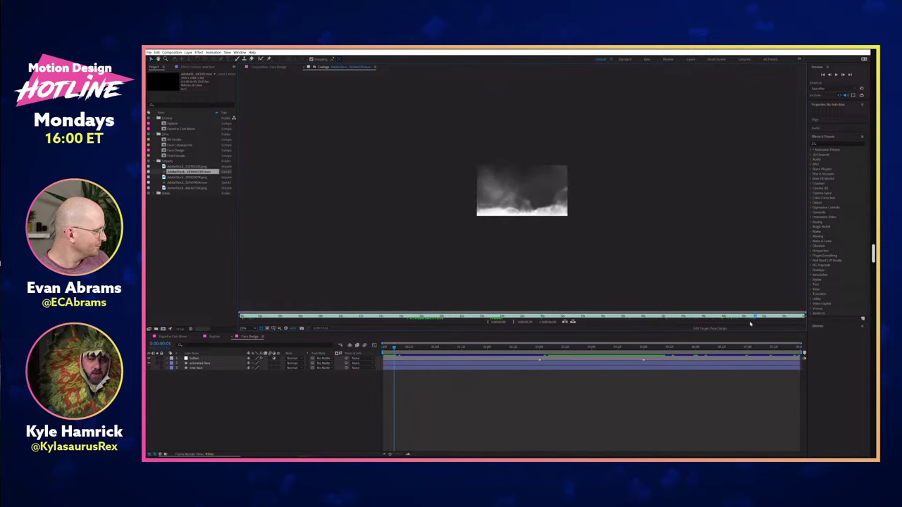
scroll(486, 186, up, 1)
double_click(205, 183)
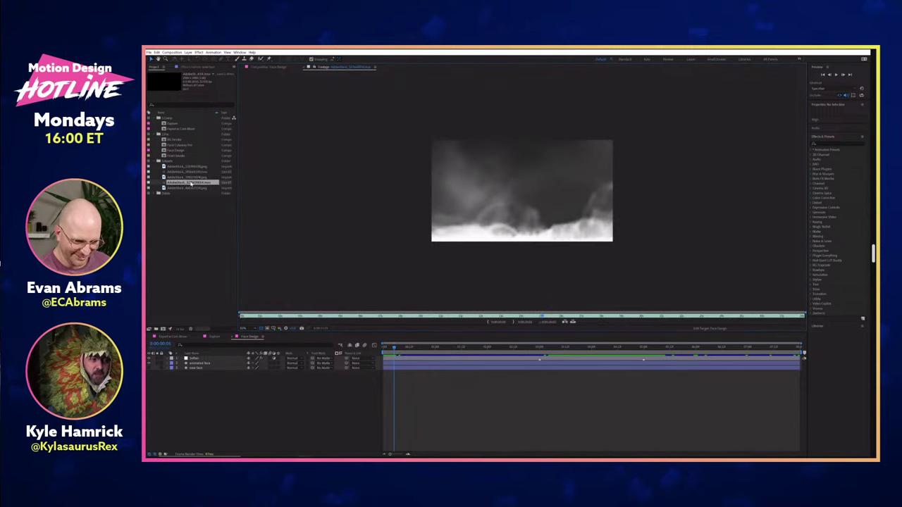
drag(247, 317, 436, 317)
click(305, 68)
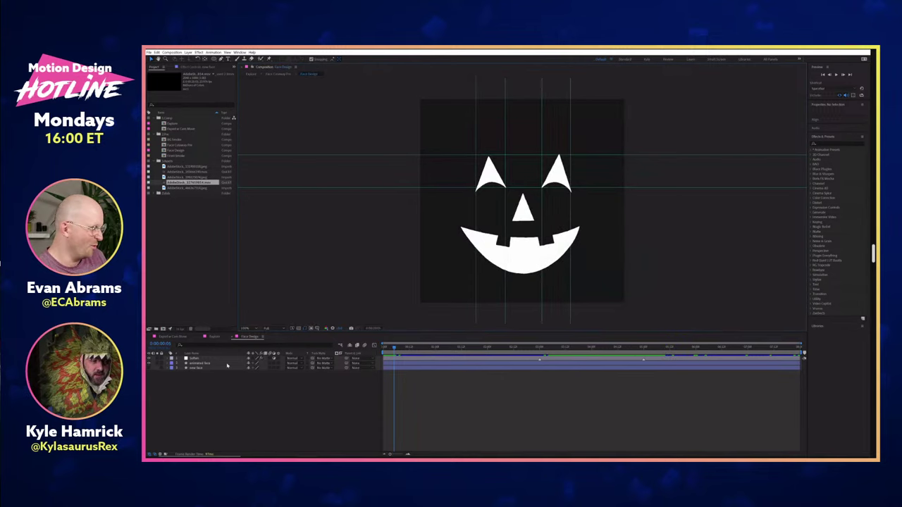
- Show the main composition containing the realistic jack-o'-lantern and set its preview resolution to Third
click(213, 336)
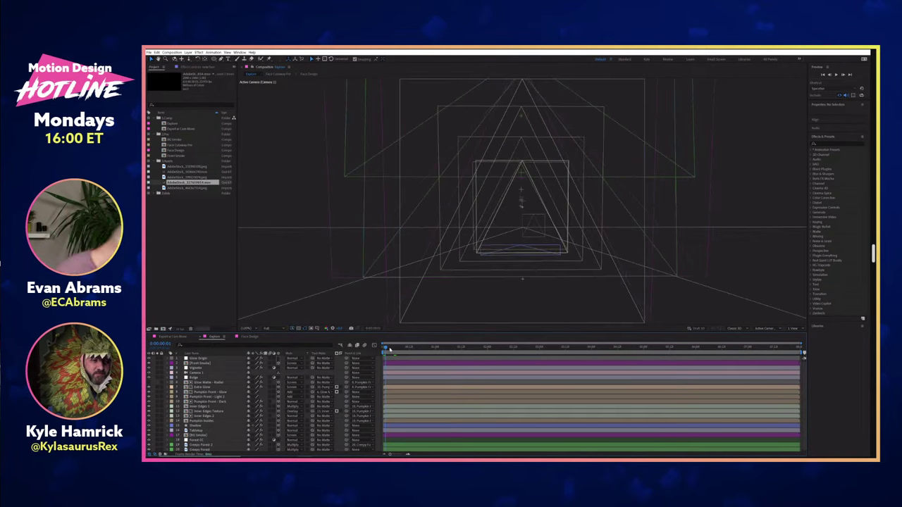
click(277, 329)
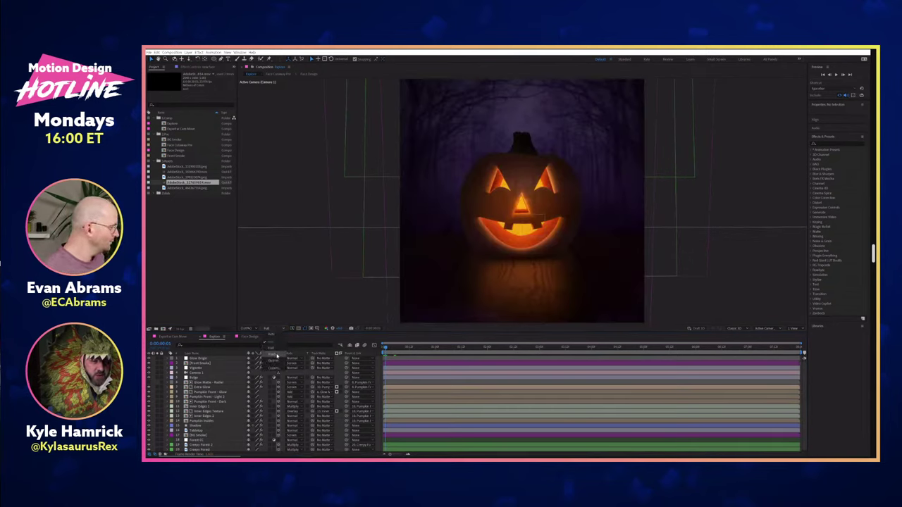
click(276, 356)
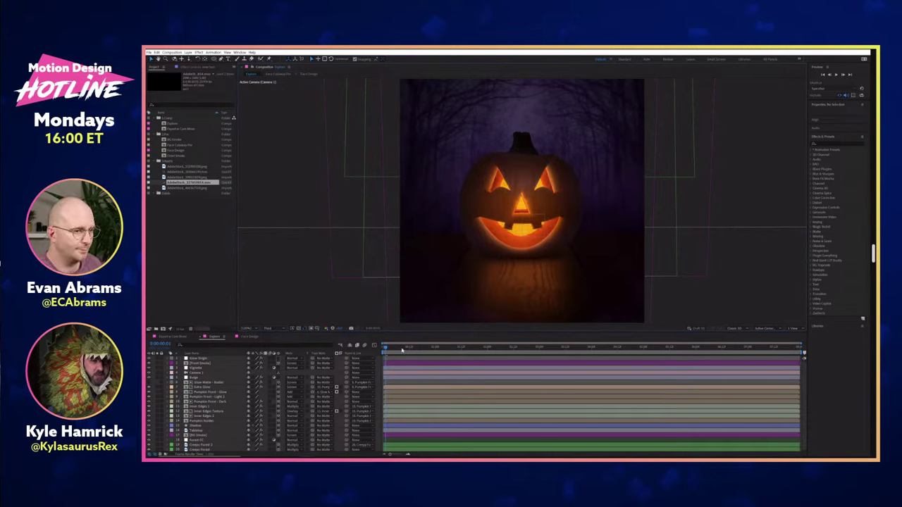
- Scrub through the main composition to examine how the glowing pumpkin's facial expression changes over time
click(448, 346)
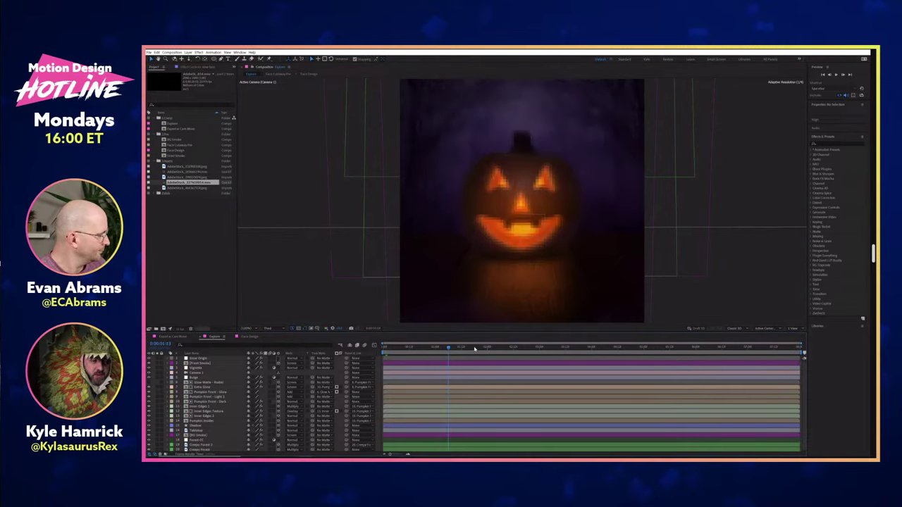
drag(474, 348, 483, 347)
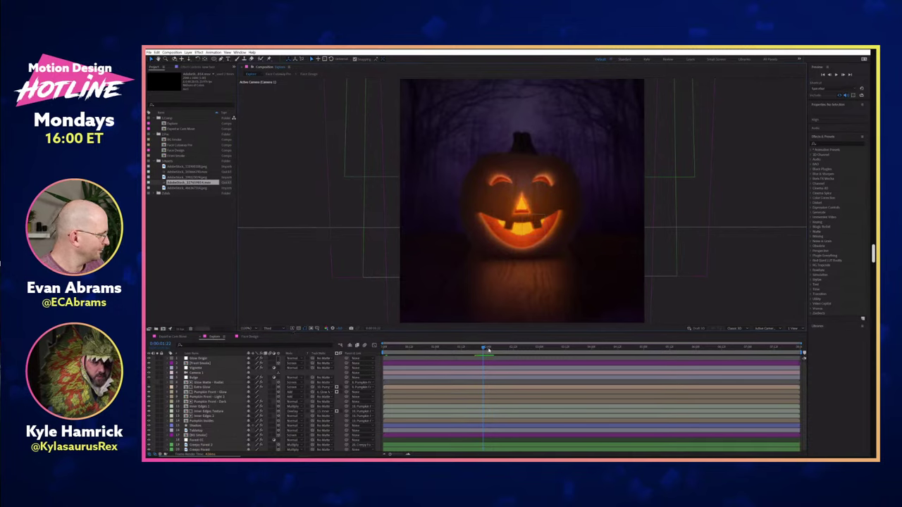
drag(500, 348, 517, 348)
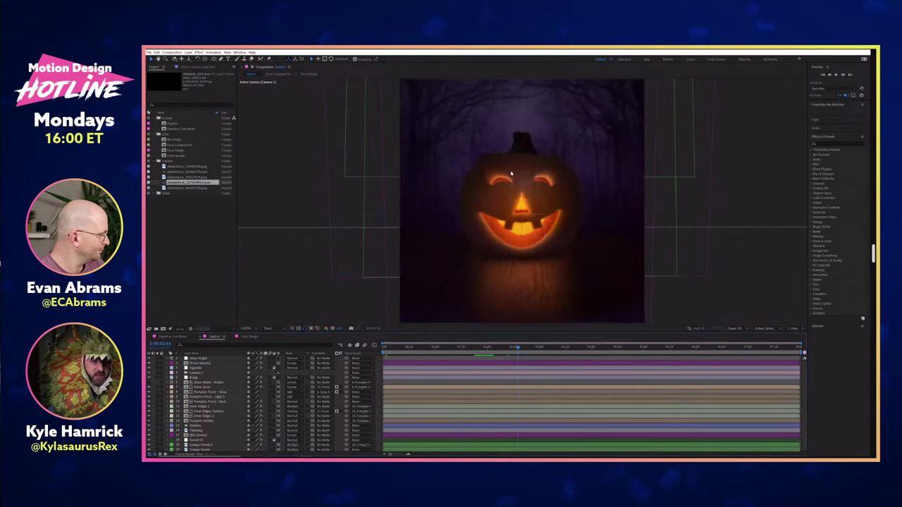
drag(574, 348, 610, 350)
click(637, 347)
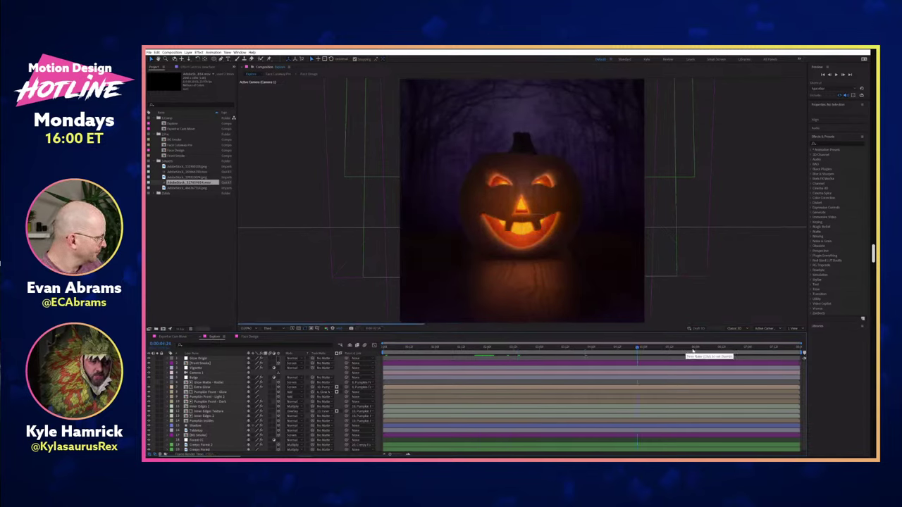
click(714, 348)
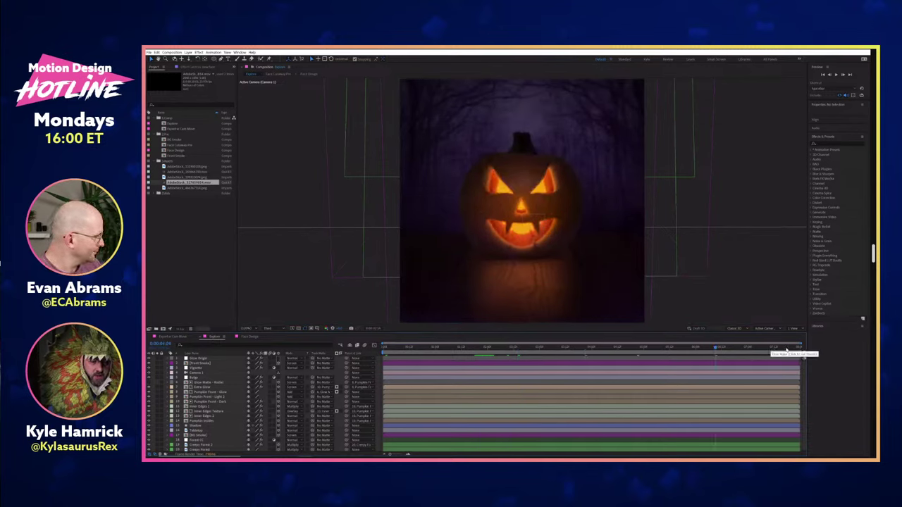
- Play the Face Design composition, reveal the animated face layer's path keyframes, and scrub to 0:00:02:14 to examine the morphing shapes
click(251, 336)
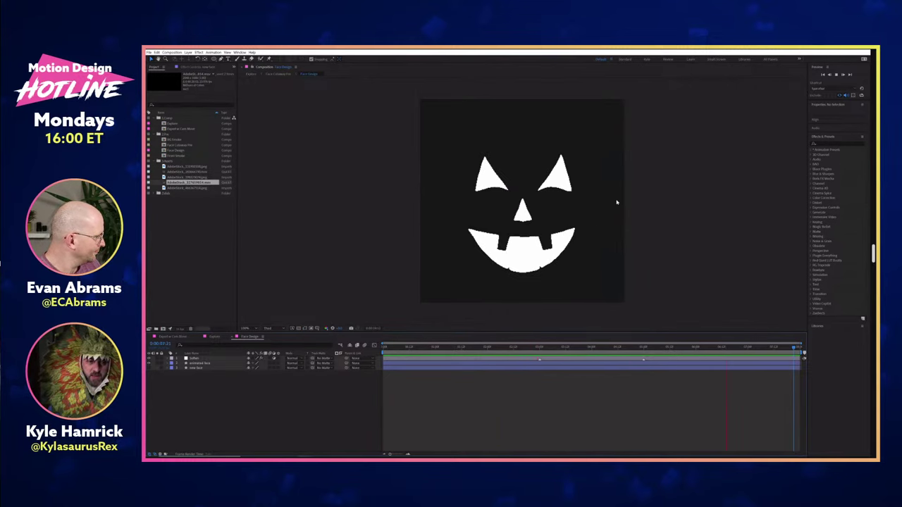
click(202, 363)
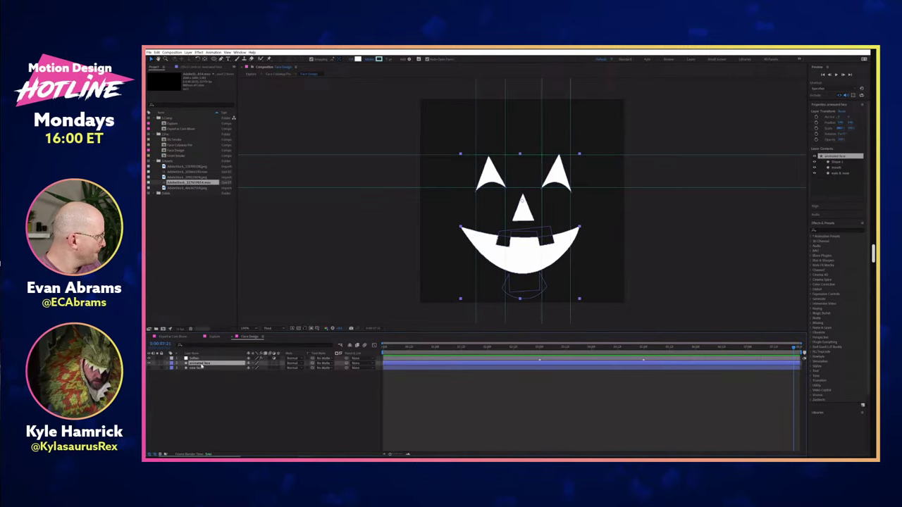
key(u)
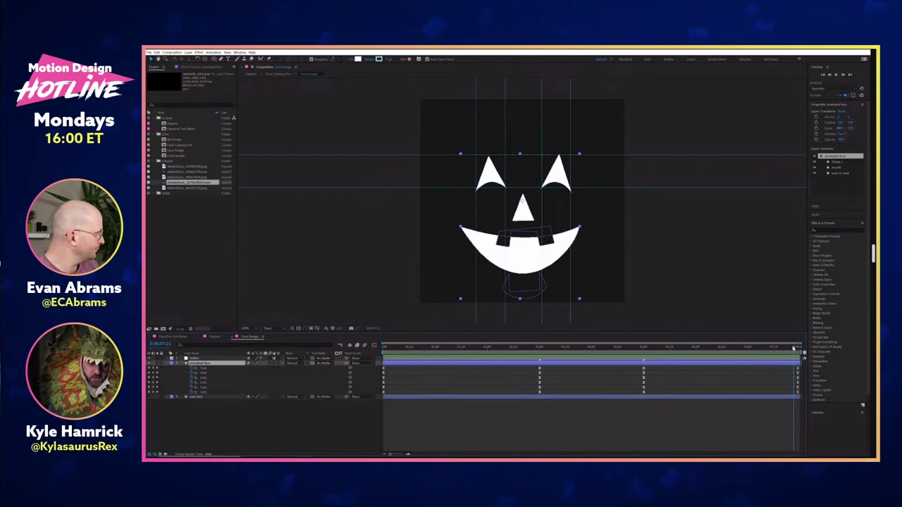
drag(793, 348, 518, 348)
click(436, 260)
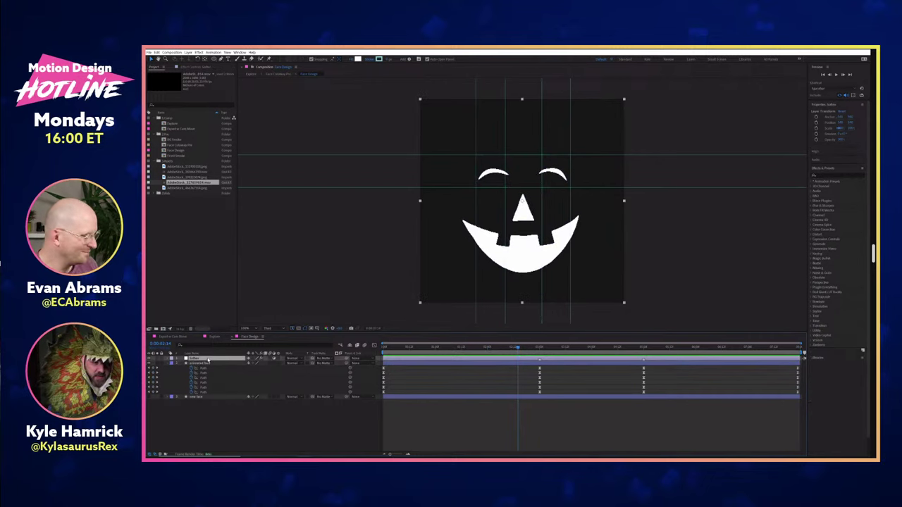
- Set the Face Design preview resolution to Full and reveal the effects on the adjustment layer above the animated face
click(275, 328)
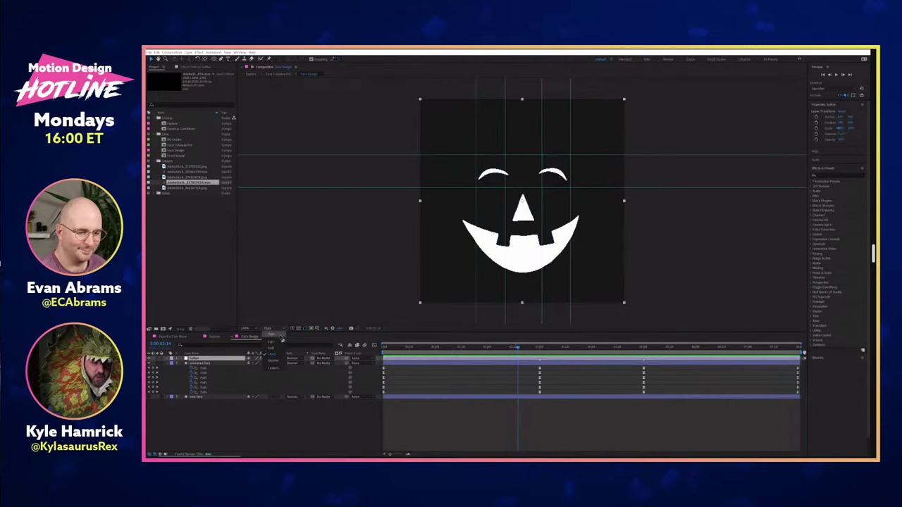
click(280, 334)
scroll(535, 236, up, 1)
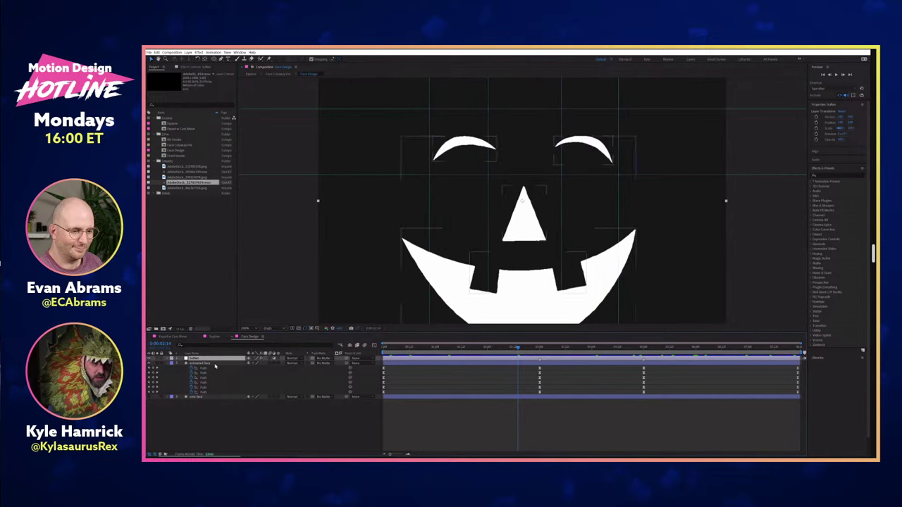
key(e)
- Toggle the adjustment layer off and on to examine how Roughen Edges and Gaussian Blur affect the face's edges
click(149, 359)
click(149, 359)
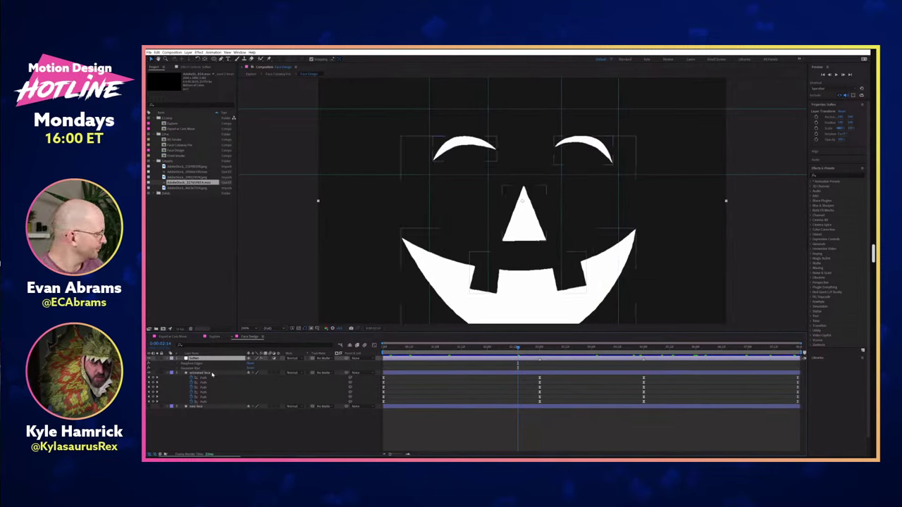
click(677, 163)
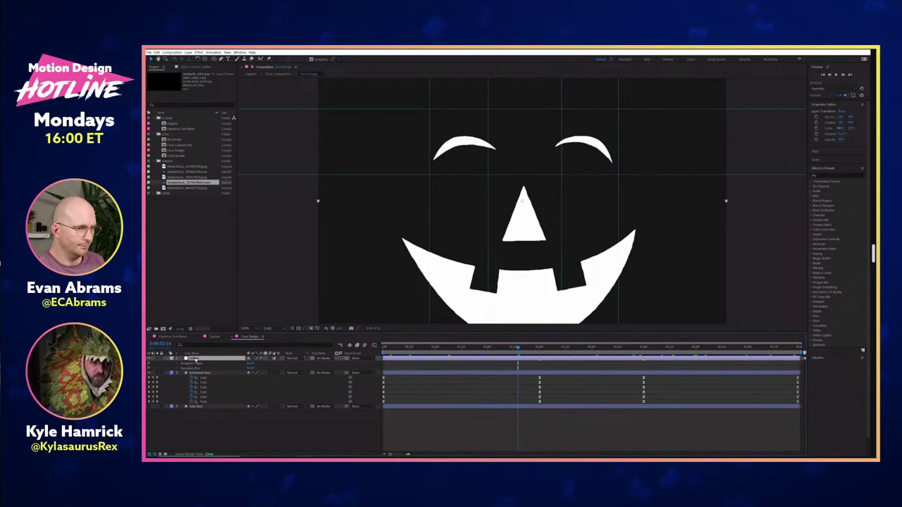
scroll(527, 235, down, 1)
scroll(550, 249, up, 1)
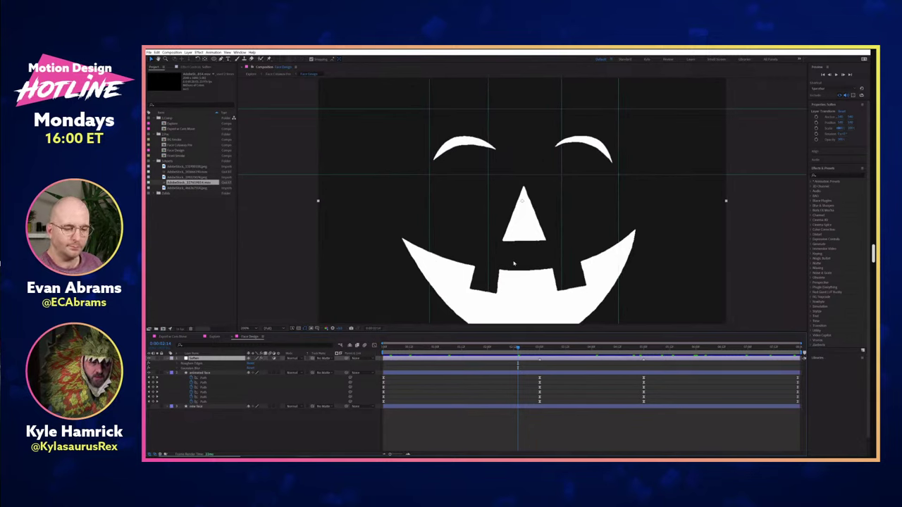
click(149, 358)
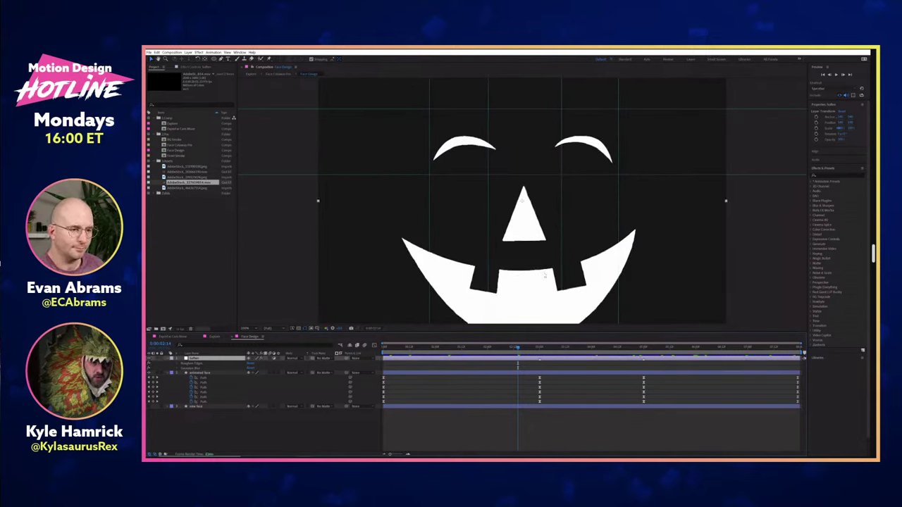
scroll(538, 272, down, 2)
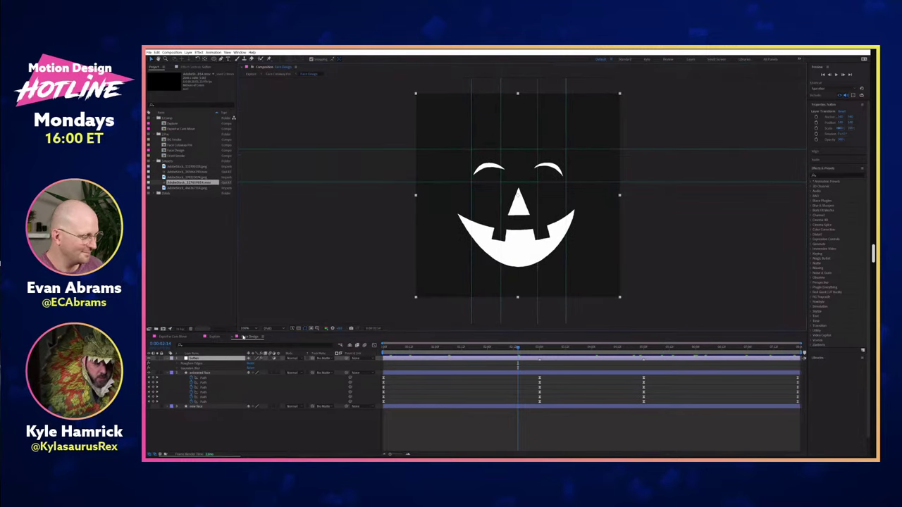
- Open the Face Cutaway Pre composition, inspect its Face Design and Pumpkin Base layers, and play the carved face animation
click(211, 336)
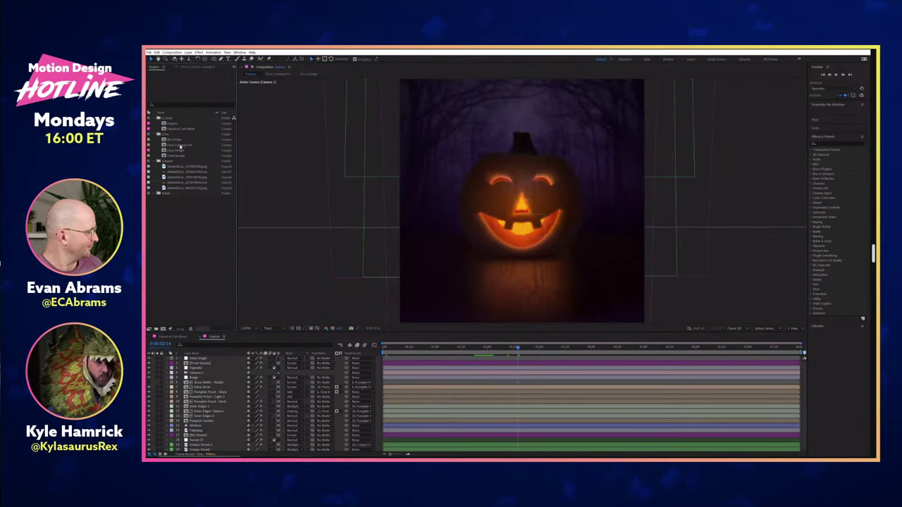
double_click(179, 144)
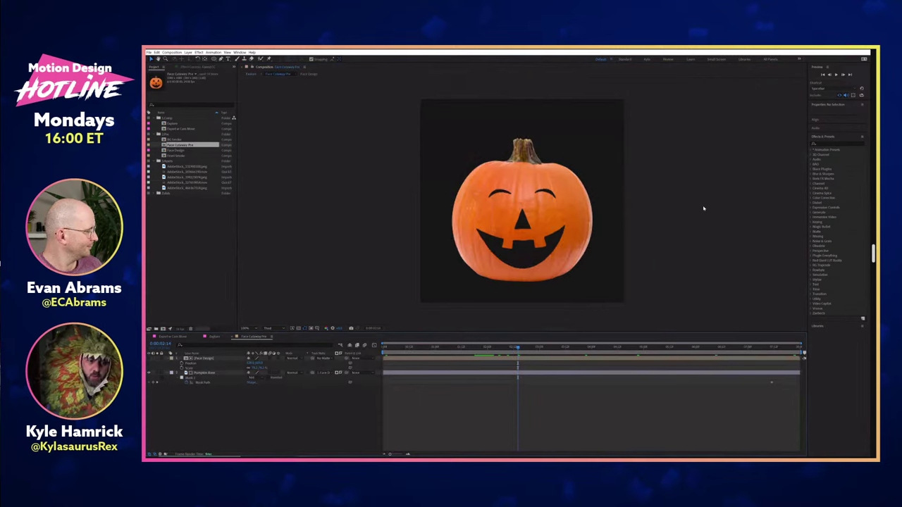
click(202, 359)
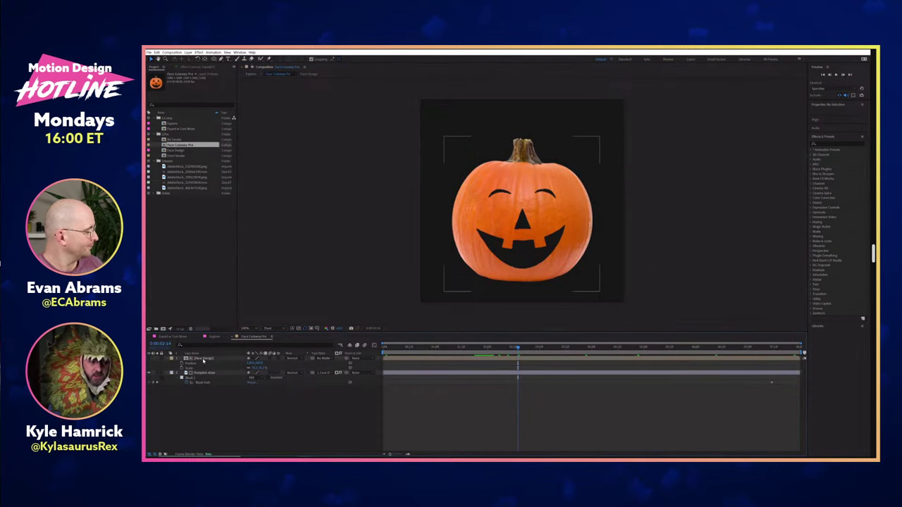
click(149, 359)
click(148, 359)
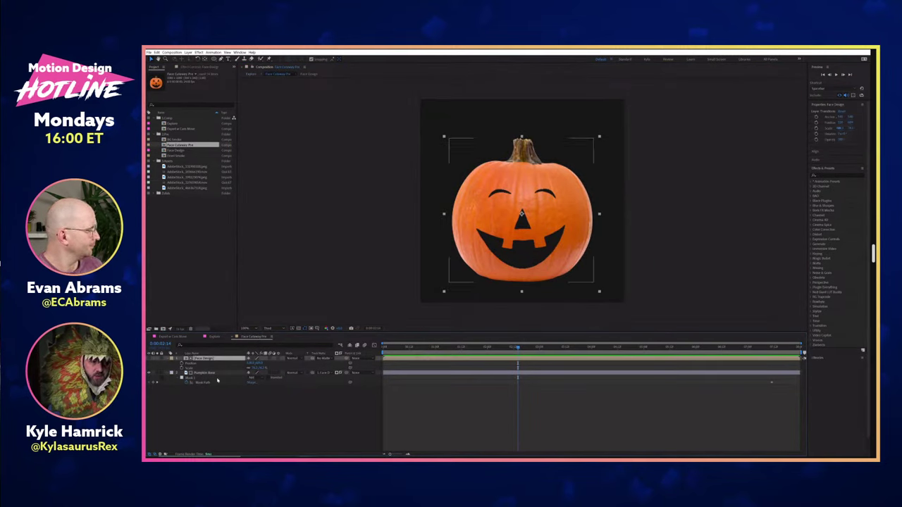
click(218, 374)
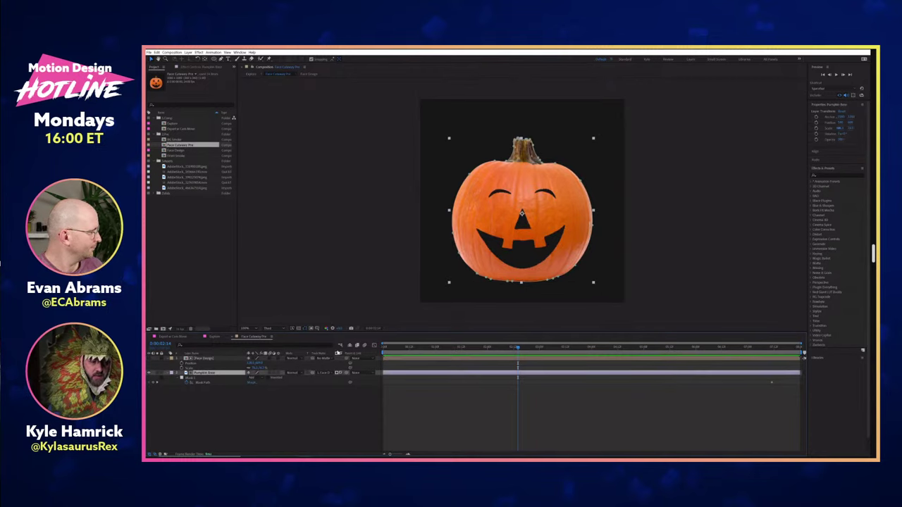
key(space)
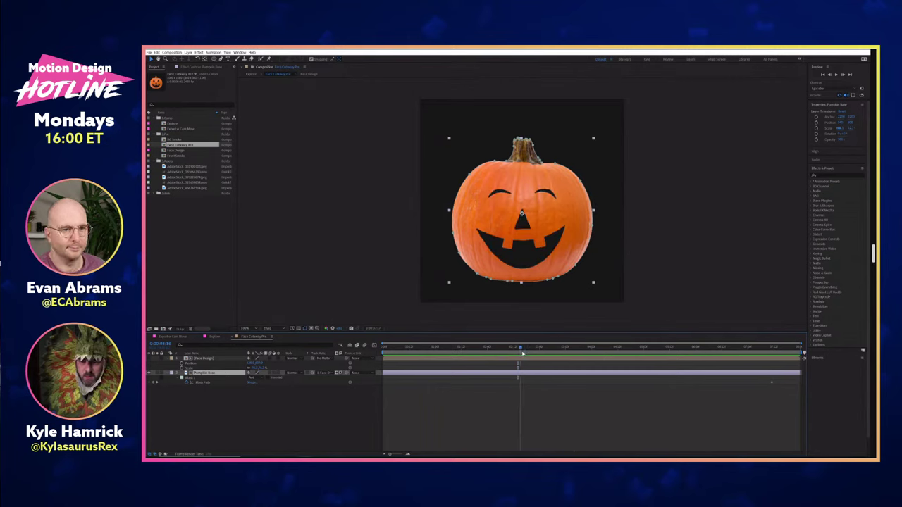
click(346, 408)
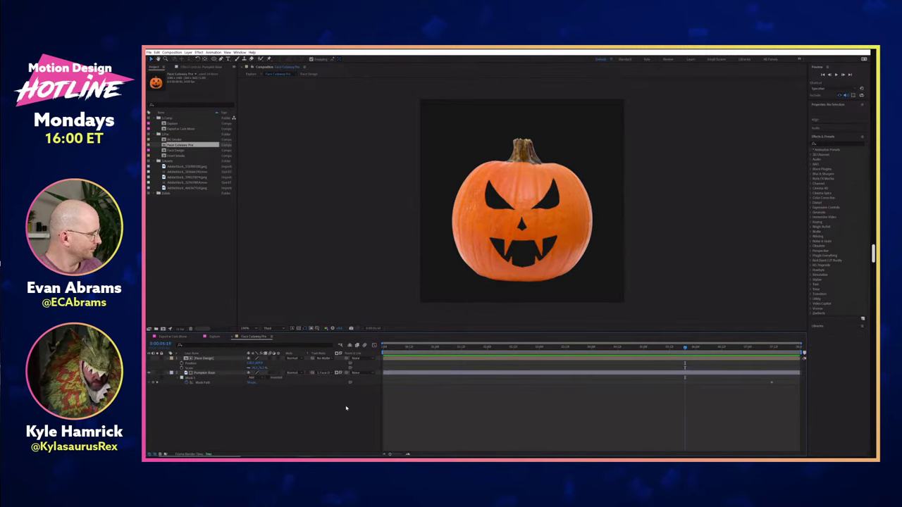
- Show the Essential Graphics properties of Face Cutaway Pre and reveal the opacity of the Face Design and Pumpkin Base layers
key(ctrl+alt+g)
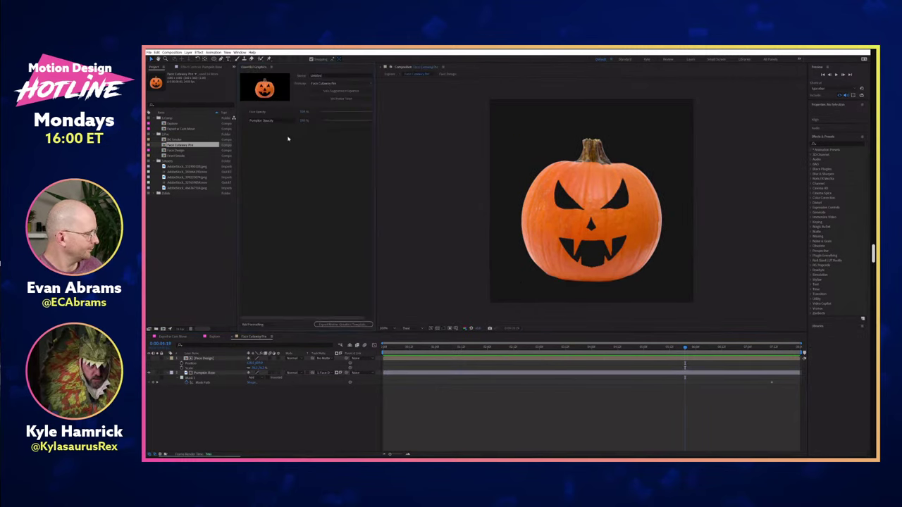
click(210, 358)
shift+click(211, 373)
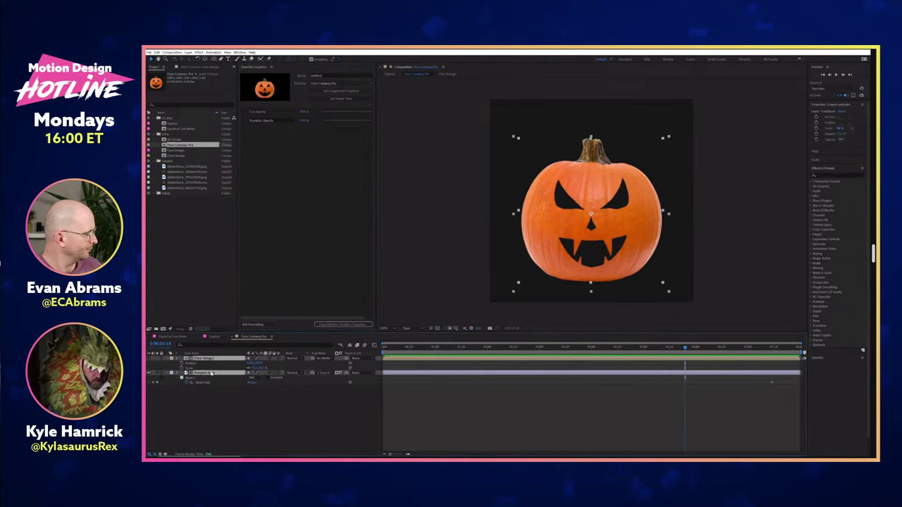
click(243, 391)
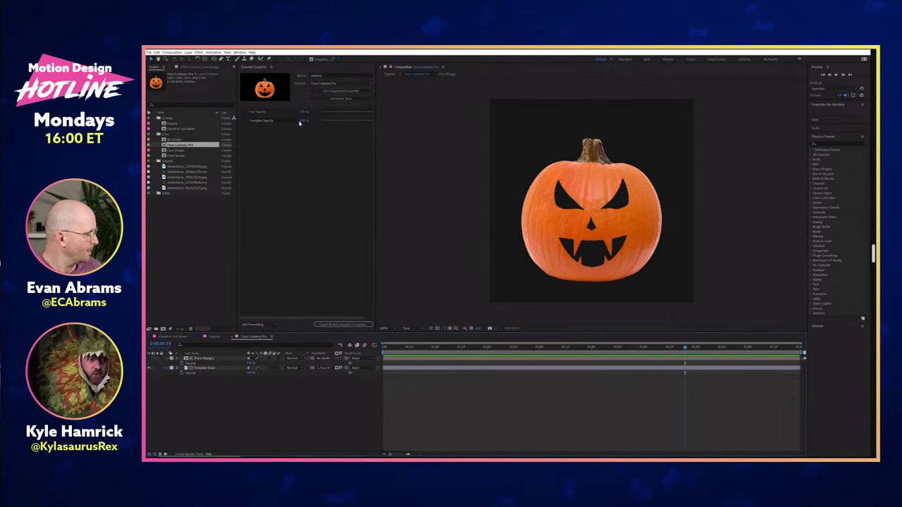
- Try lowering the face opacity and then the pumpkin opacity to show what each one controls, undoing each change
drag(302, 114, 234, 188)
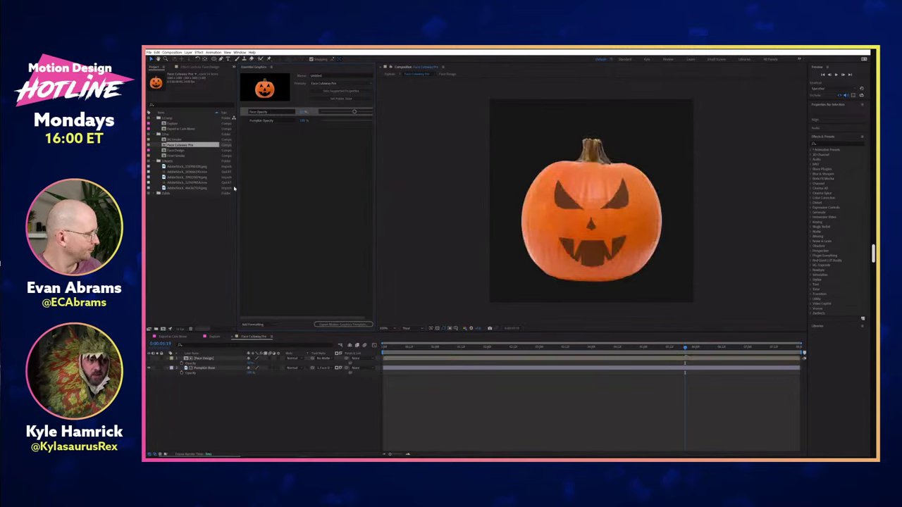
key(ctrl+z)
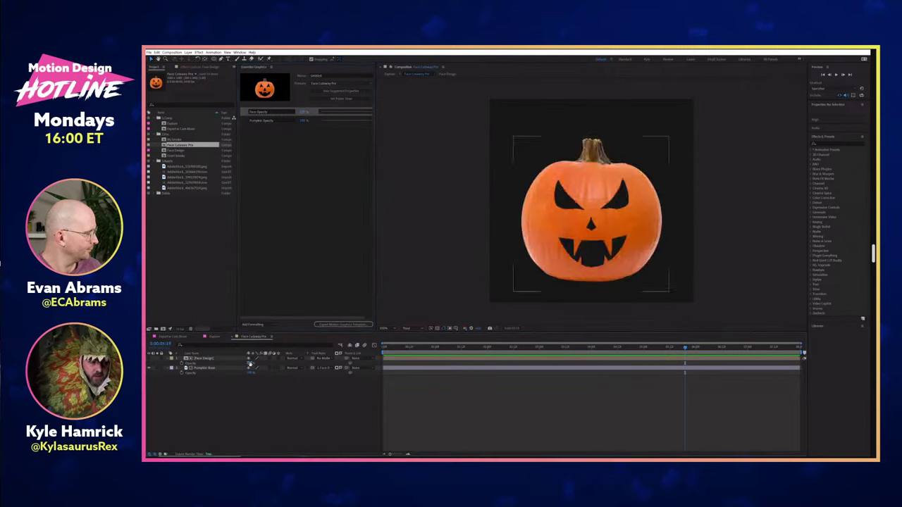
drag(250, 364, 199, 365)
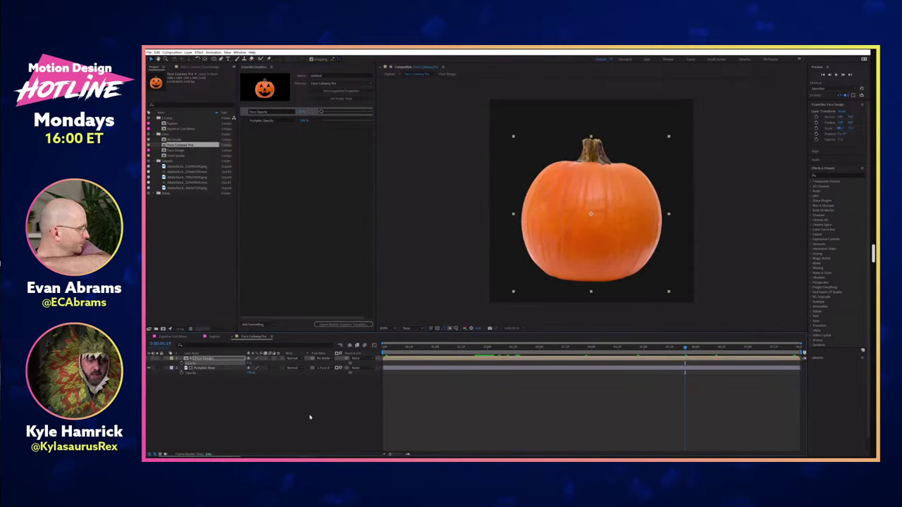
key(ctrl+z)
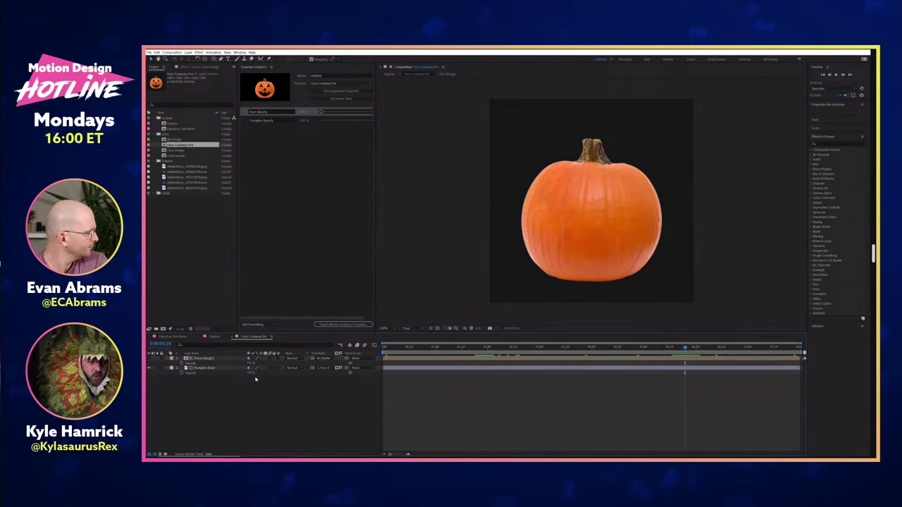
drag(250, 372, 205, 372)
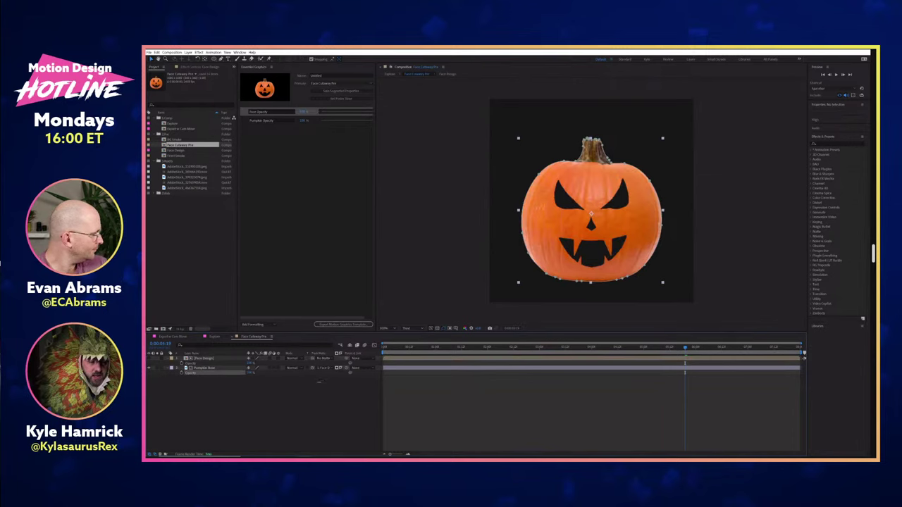
click(274, 377)
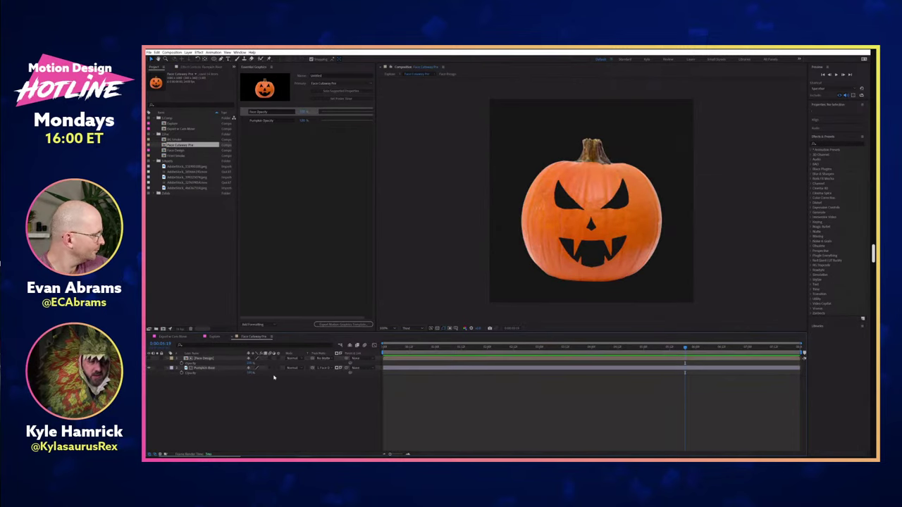
- Close Essential Graphics, return to the main jack-o'-lantern composition, and enlarge the timeline to show its full layer stack
click(272, 67)
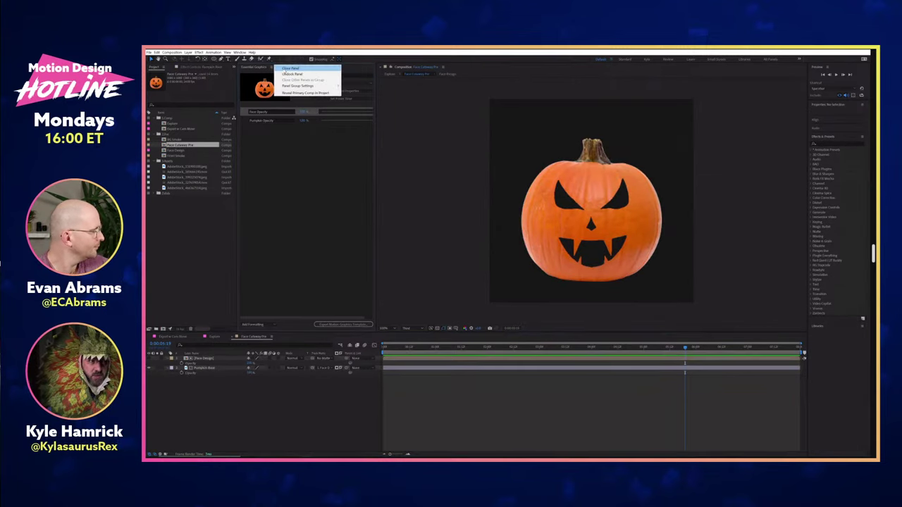
click(285, 68)
double_click(181, 123)
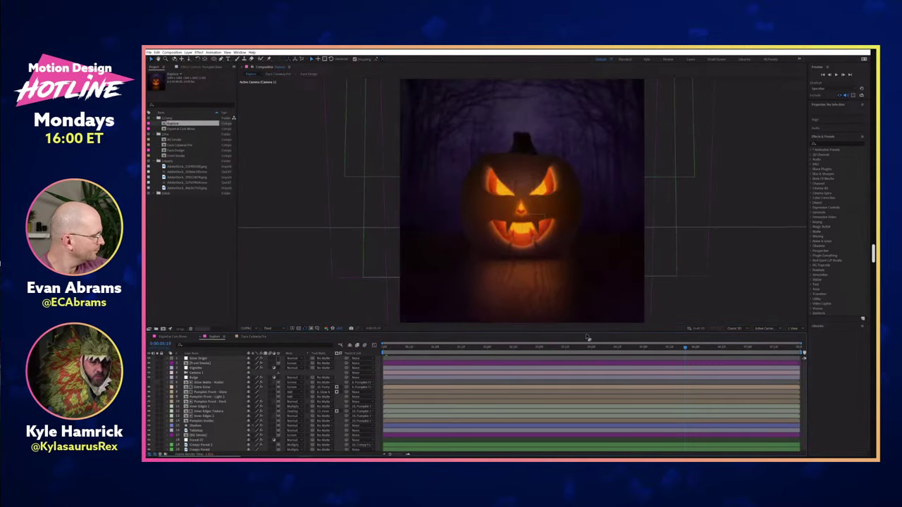
drag(585, 327, 587, 288)
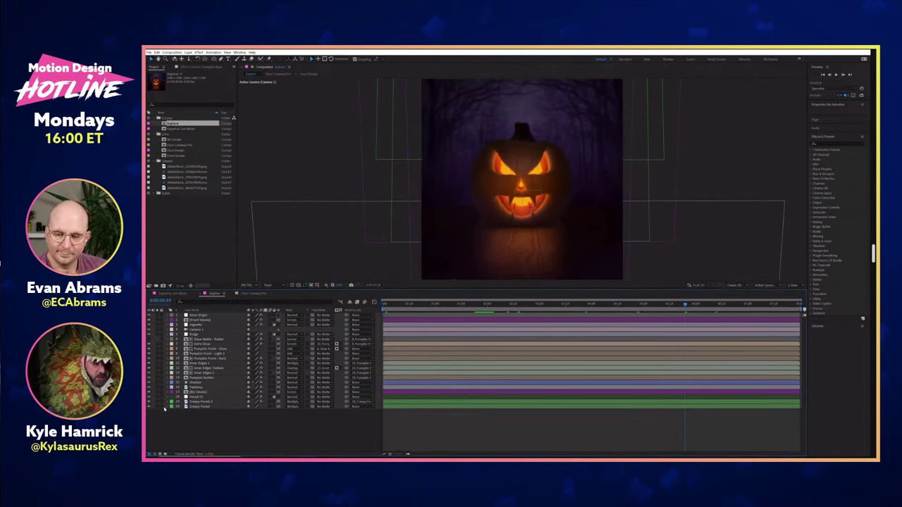
- Solo the forest background layers, take the Forest CC layer out of the solo, and toggle Creepy Forest 2's solo
drag(157, 396, 157, 407)
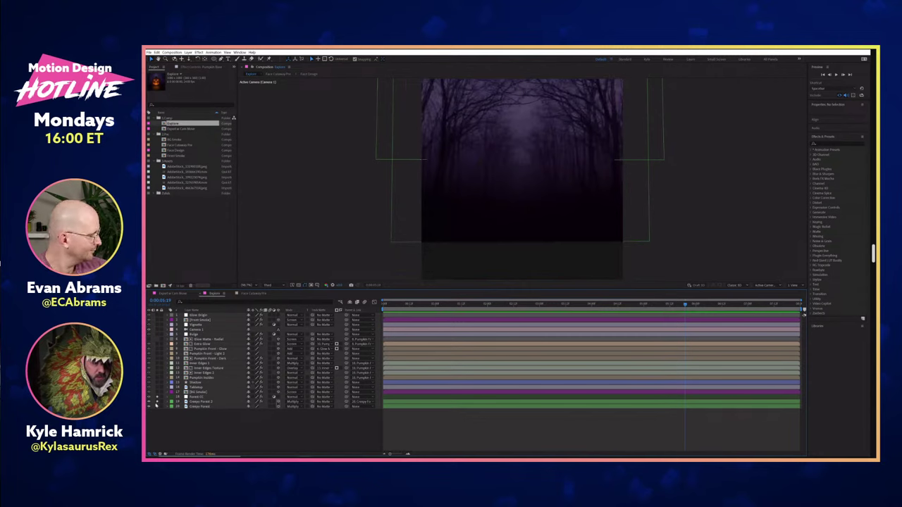
click(157, 401)
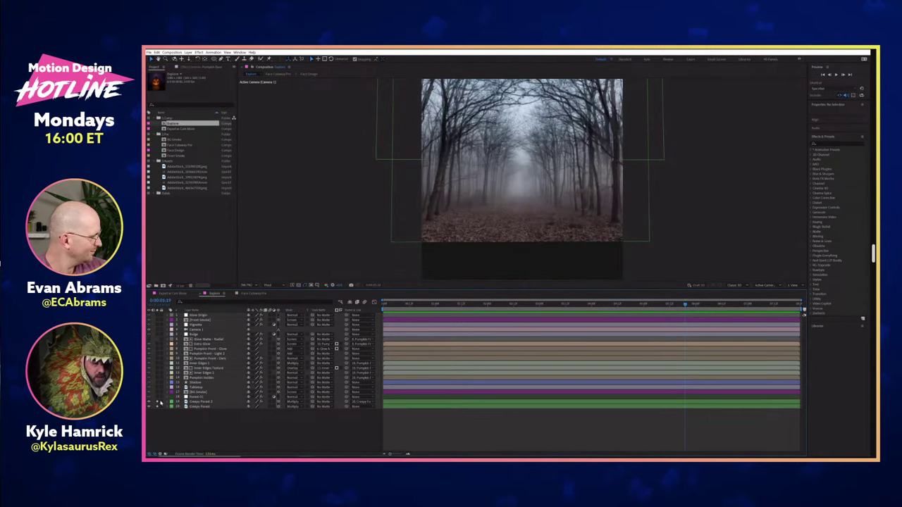
click(157, 401)
click(157, 402)
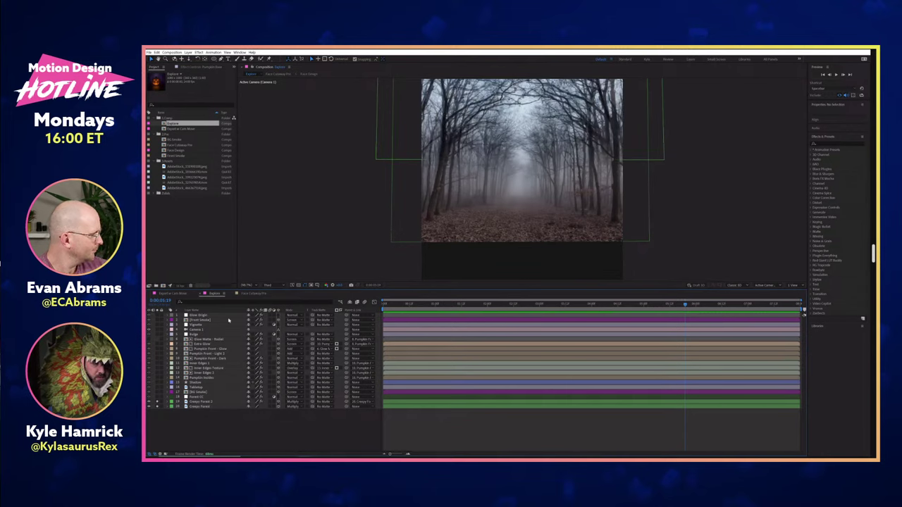
- Show the scale and position of both Creepy Forest layers, check them for effects, and collapse their properties
click(204, 402)
shift+click(204, 407)
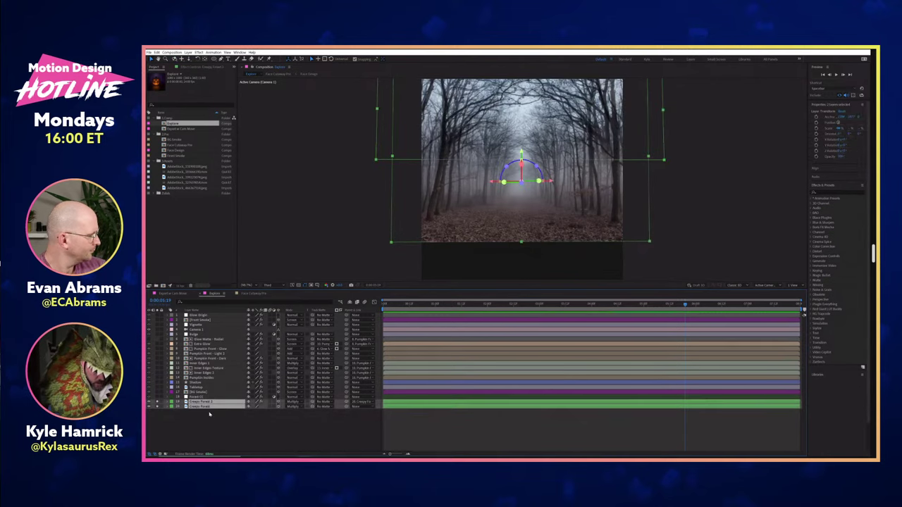
key(s)
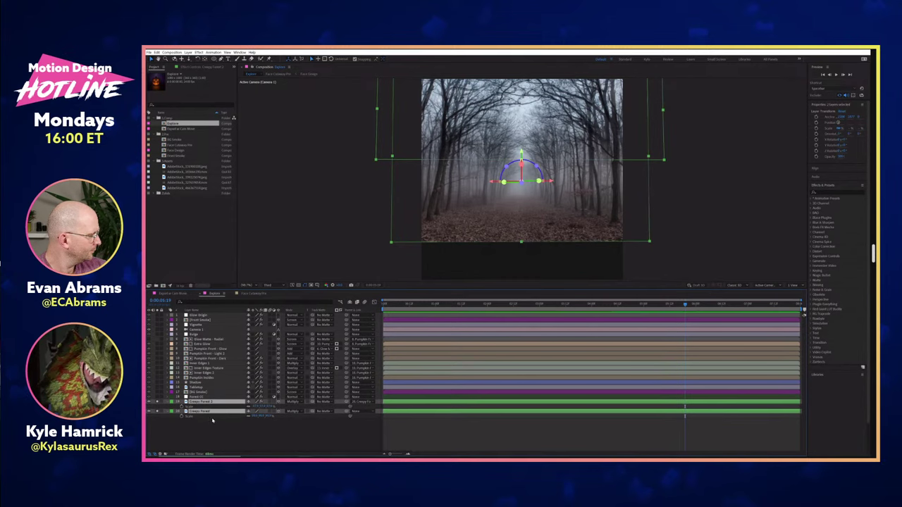
key(shift+p)
click(218, 434)
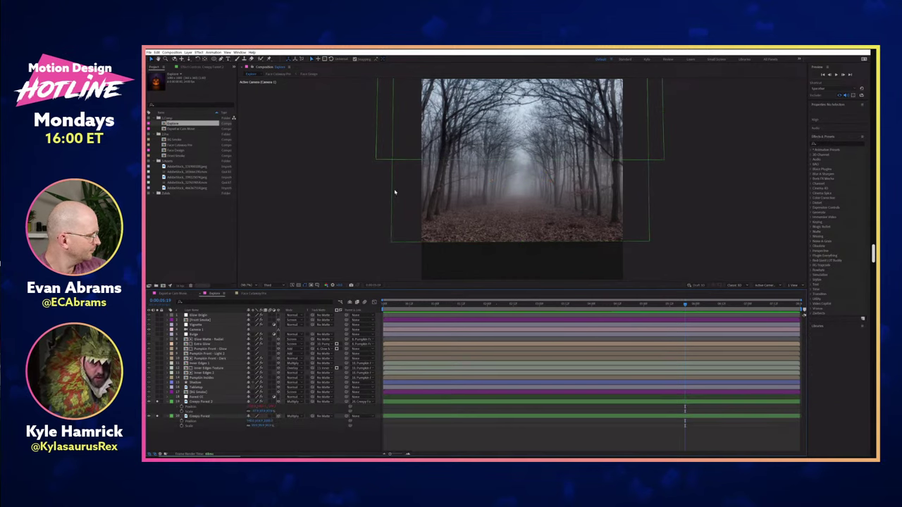
click(271, 411)
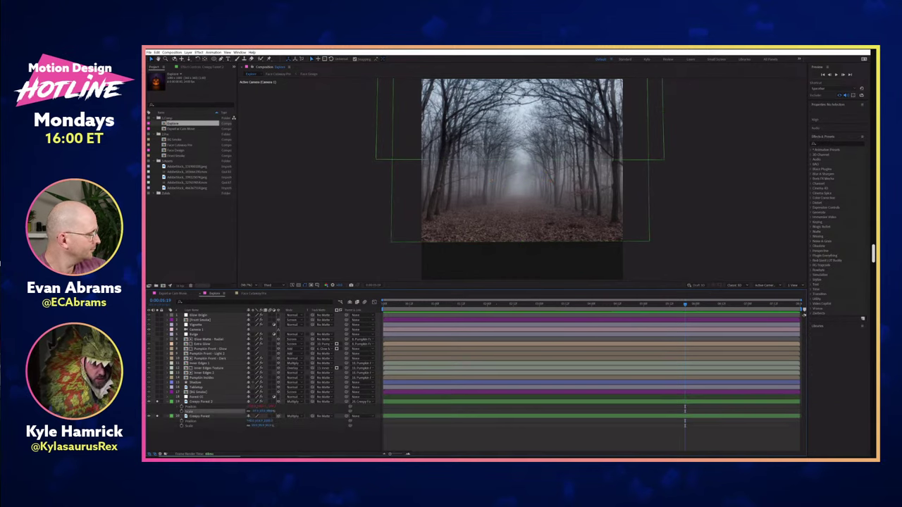
drag(300, 408, 276, 412)
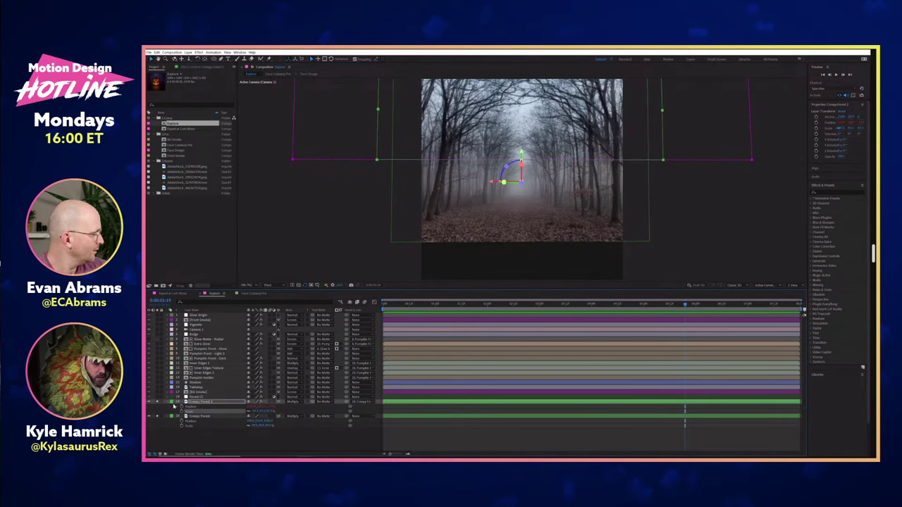
shift+click(202, 417)
key(e)
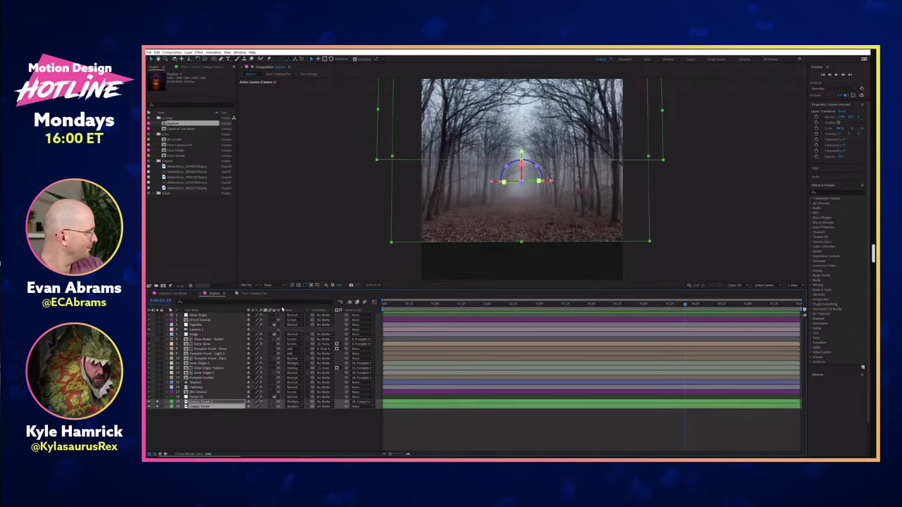
click(282, 431)
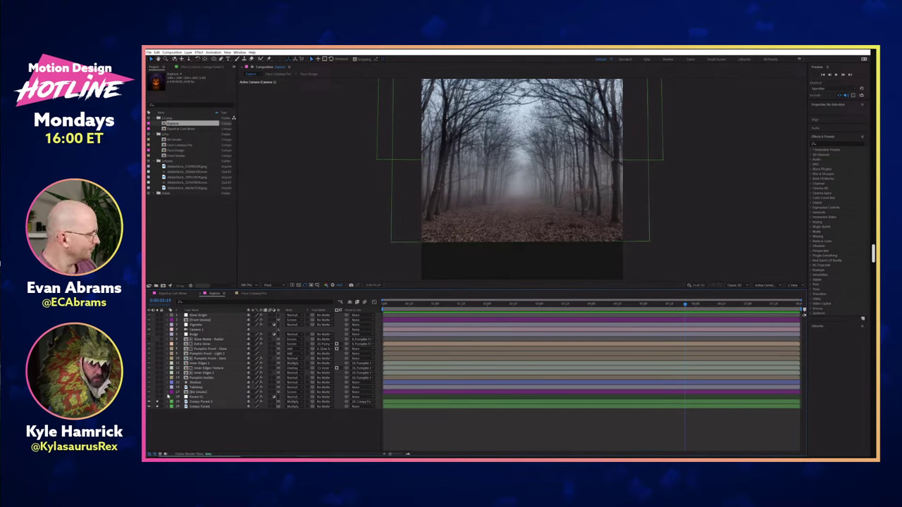
- Reveal the Forest CC adjustment layer's effects and add it and the BG Smoke layer to the soloed forest background
key(1)
key(8)
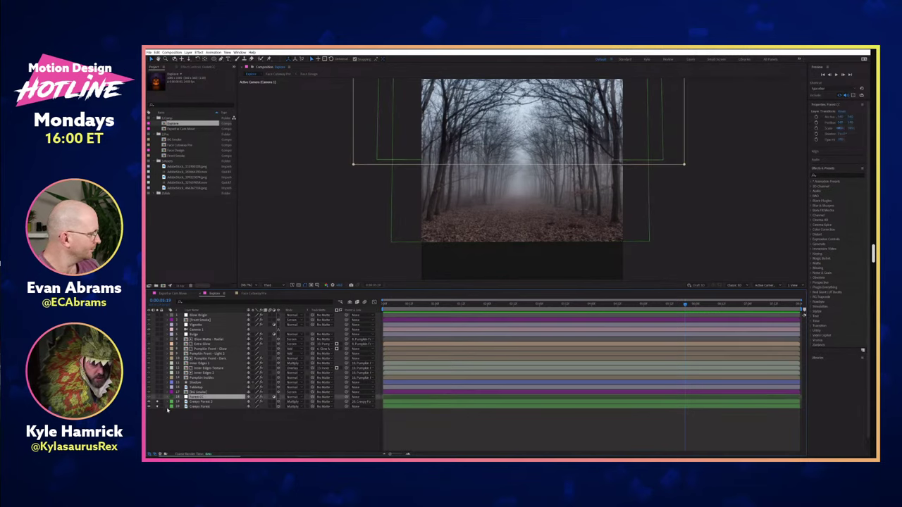
key(e)
click(157, 398)
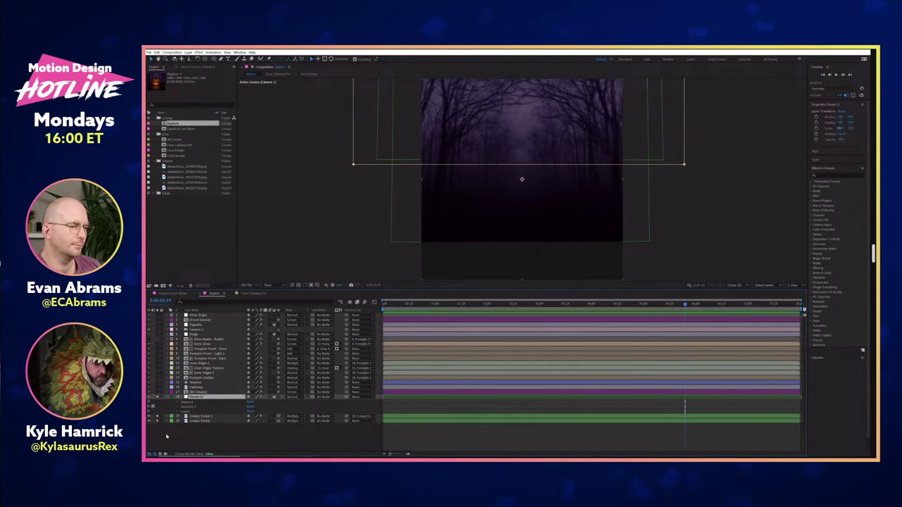
click(210, 392)
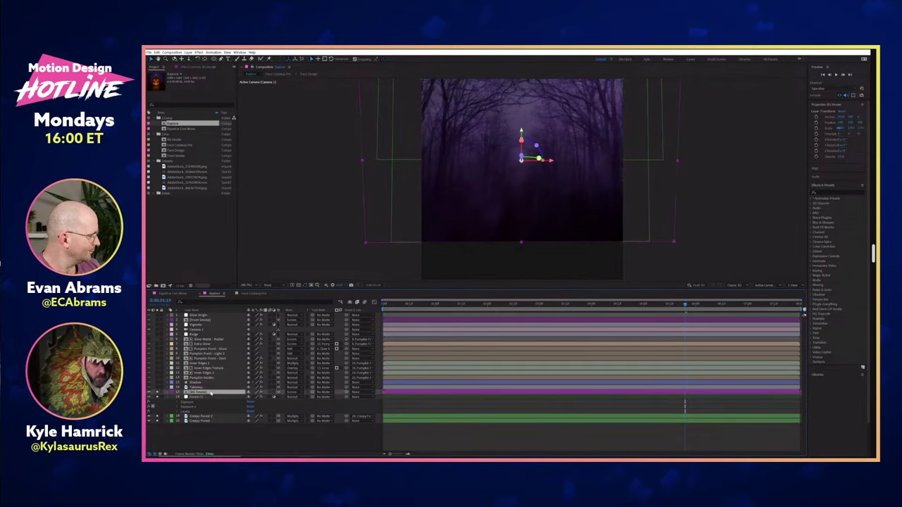
- Open the BG Smoke precomp and scrub through its timeline to examine the smoke footage
double_click(289, 395)
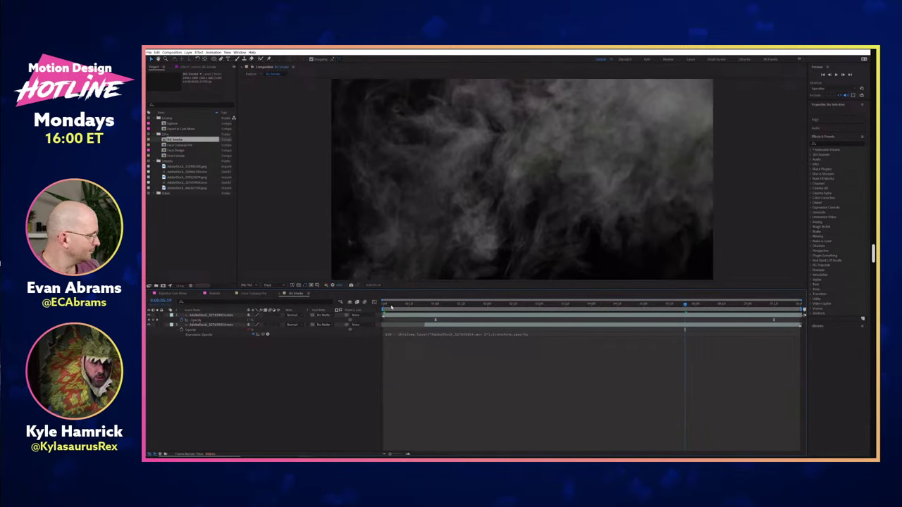
drag(391, 307, 619, 304)
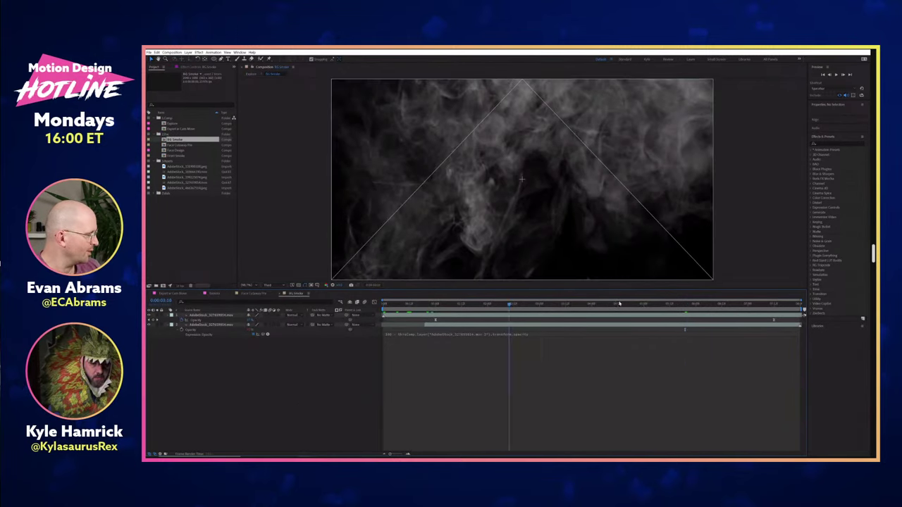
click(619, 303)
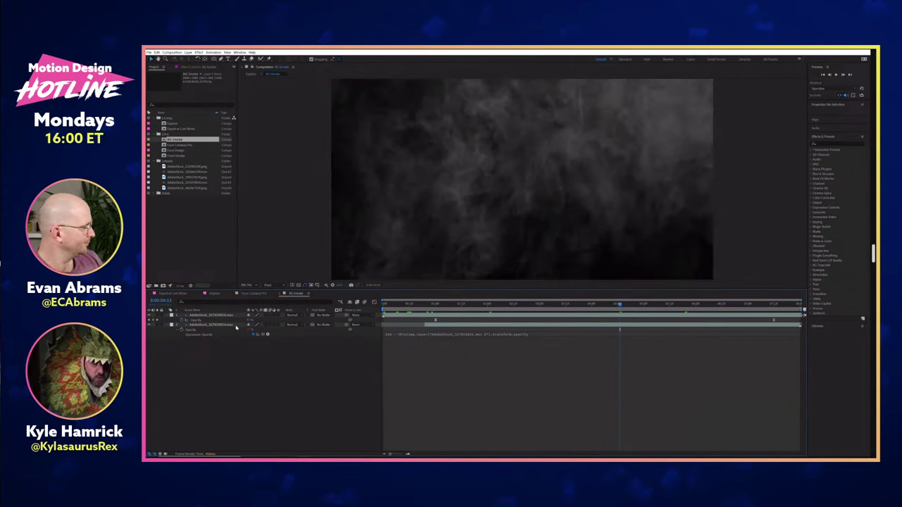
- Try shifting the second smoke clip back to the composition start, extending it to the full duration, and giving it a red label
click(229, 325)
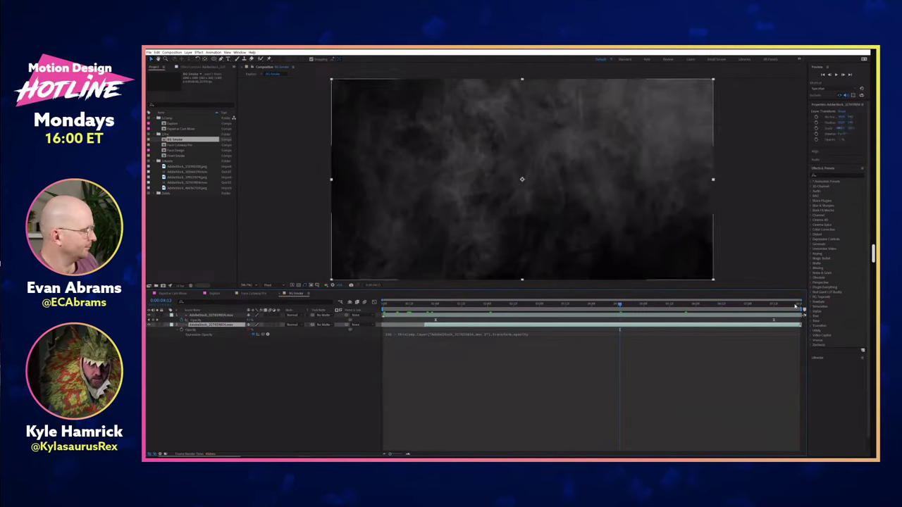
key(End)
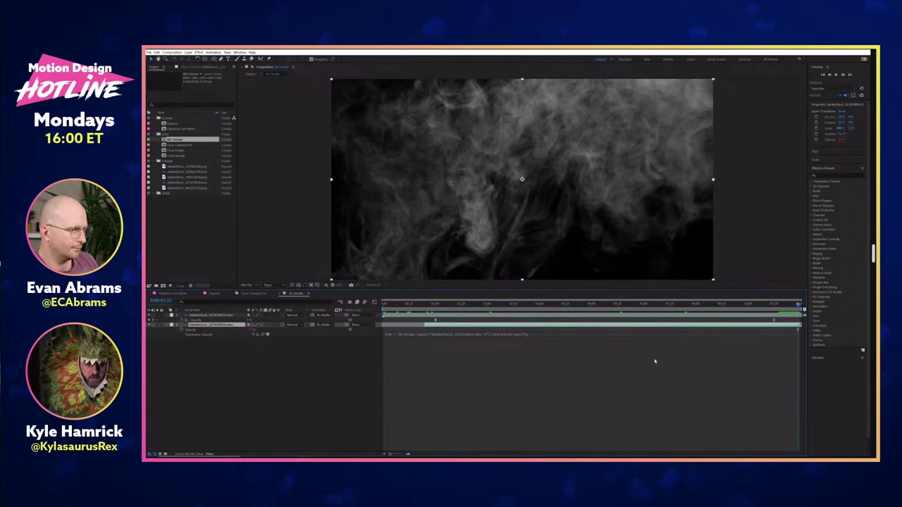
drag(760, 326, 388, 333)
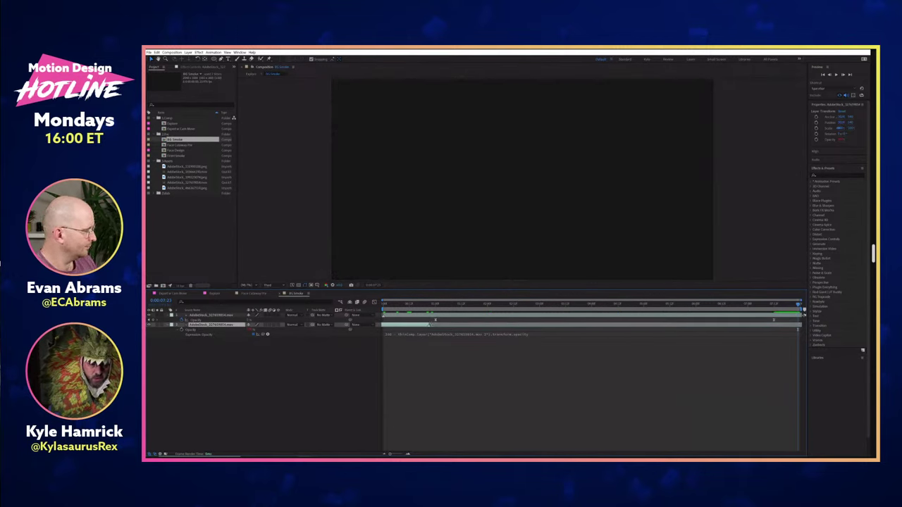
drag(700, 328, 411, 326)
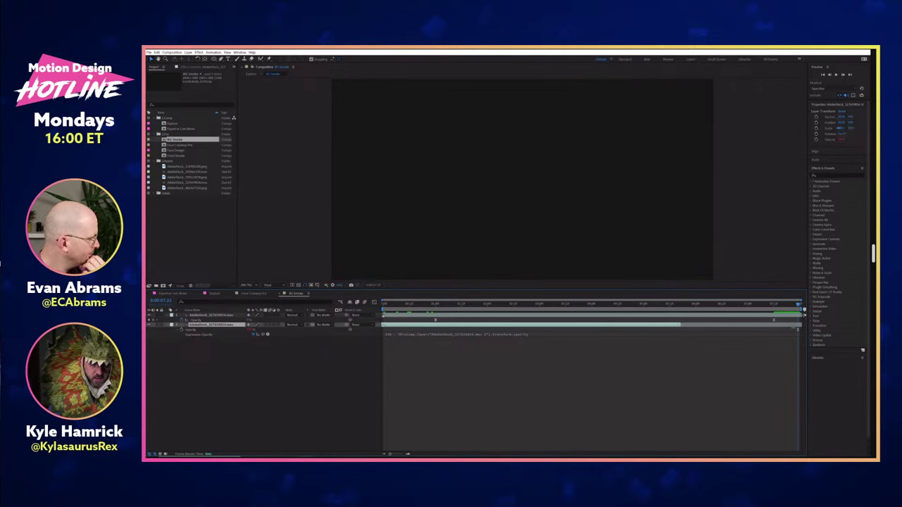
drag(792, 327, 802, 325)
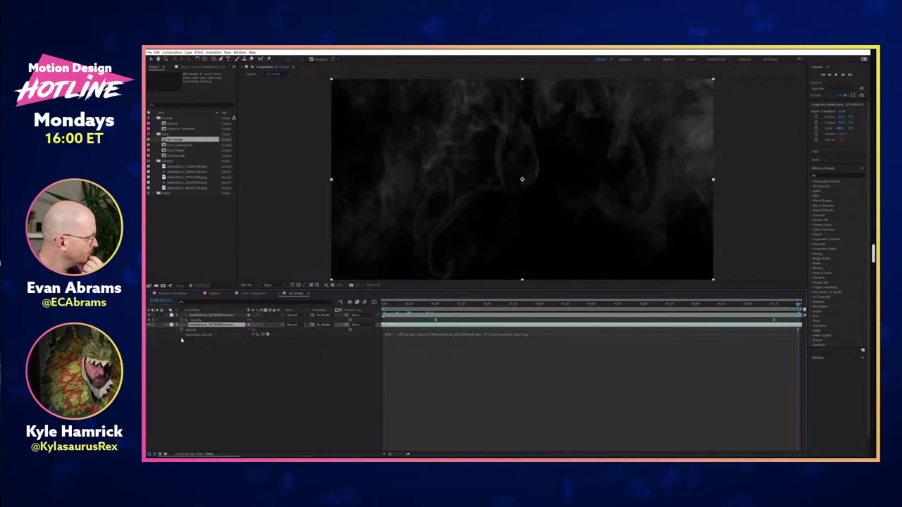
click(177, 325)
click(188, 338)
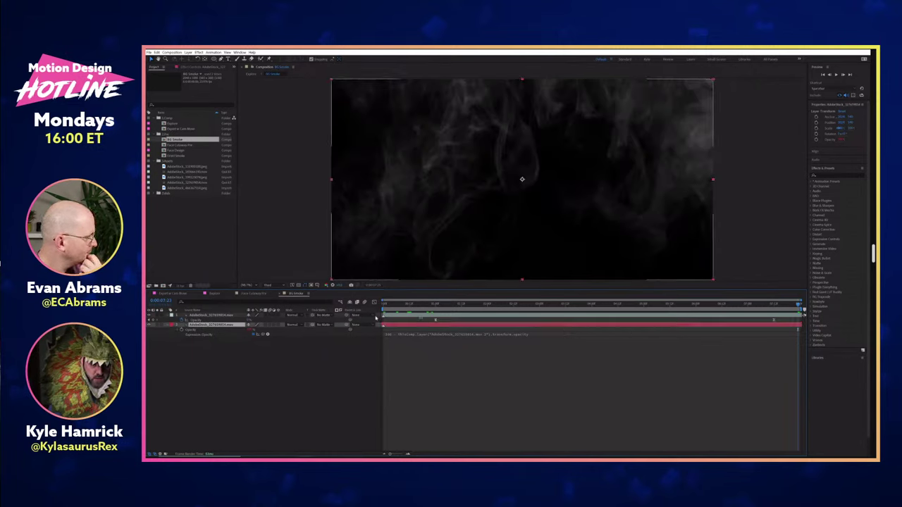
- Try duplicating the red smoke layer and offsetting the copy in time to demonstrate the loop, then revert the smoke clip demonstration
drag(386, 305, 341, 333)
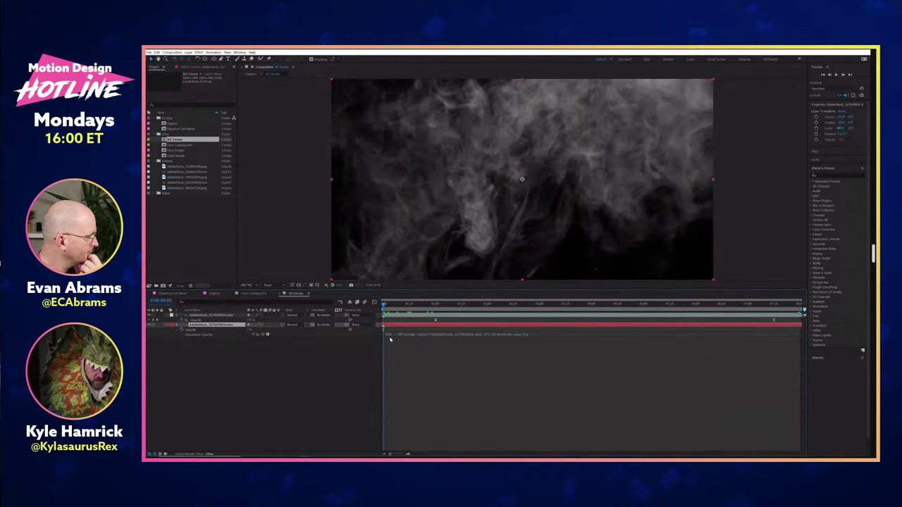
key(ctrl+d)
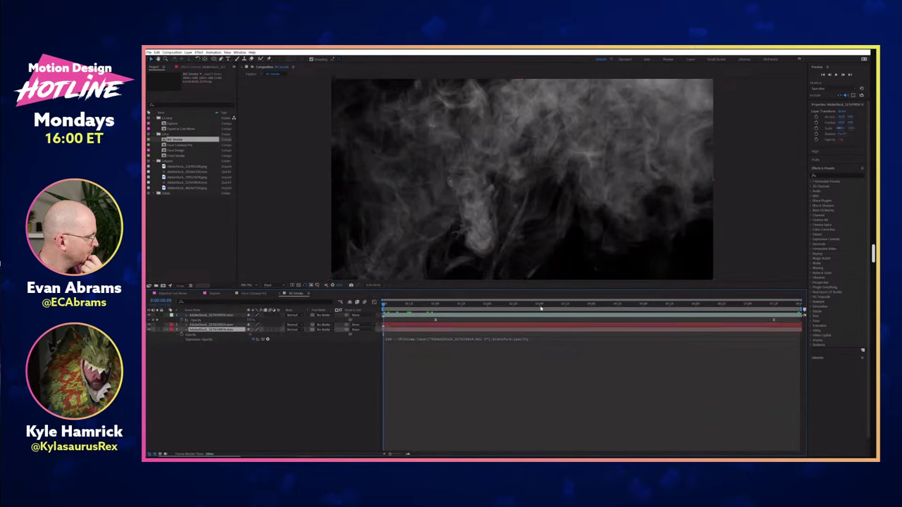
drag(576, 306, 642, 304)
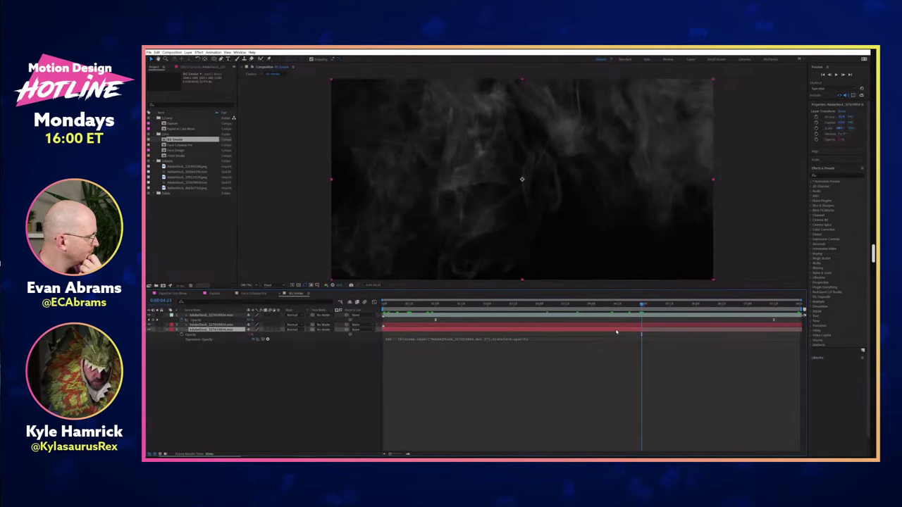
drag(788, 329, 773, 332)
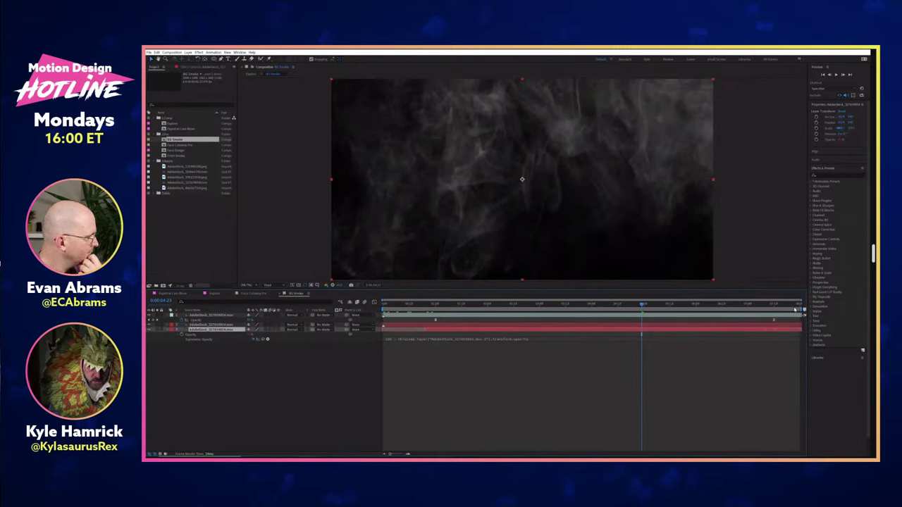
click(796, 306)
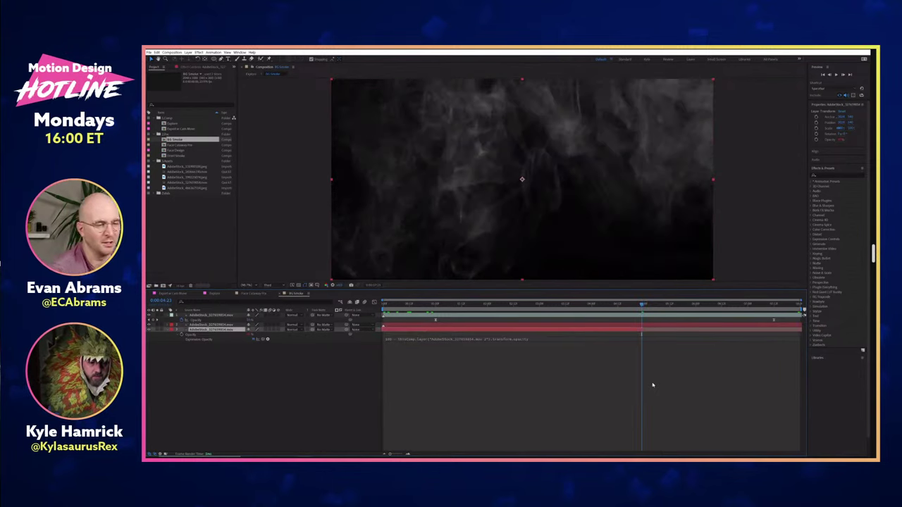
key(Delete)
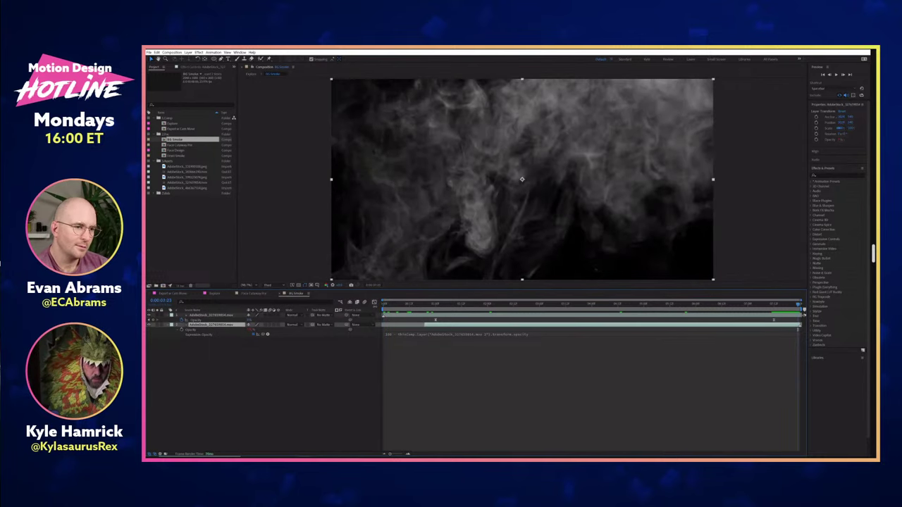
- Scrub from the start of BG Smoke to examine how its two clips crossfade into a loop, and return to the main composition
key(Home)
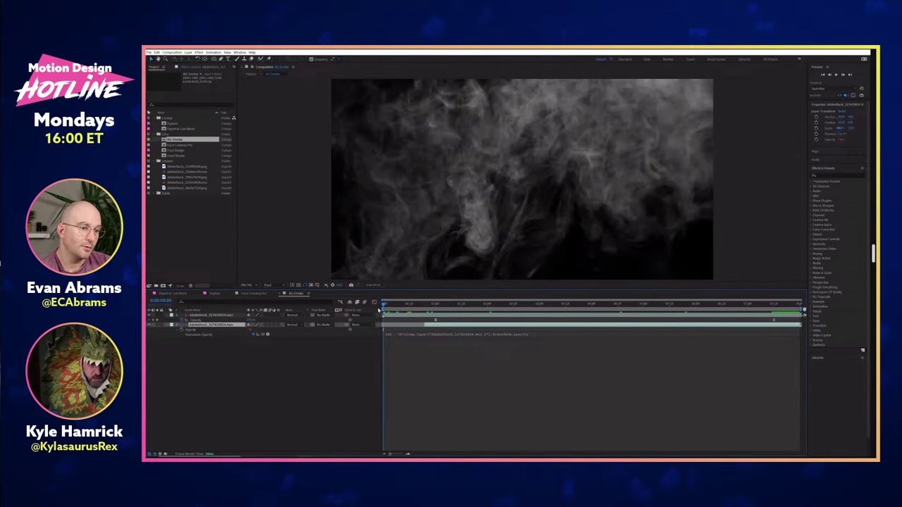
key(Page_Down)
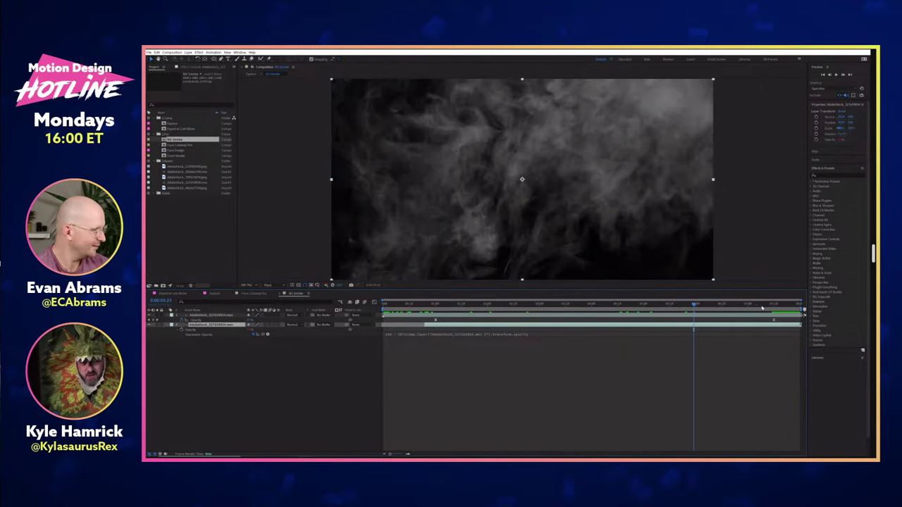
drag(678, 305, 626, 308)
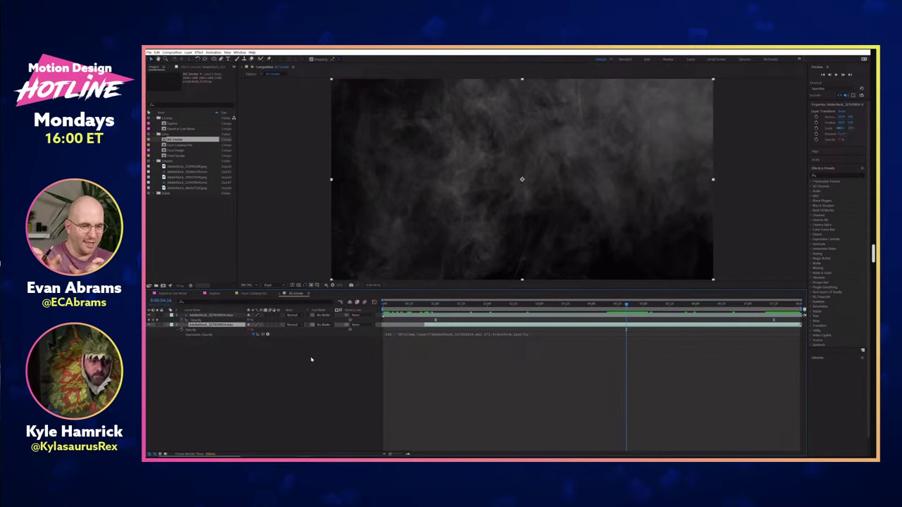
click(307, 371)
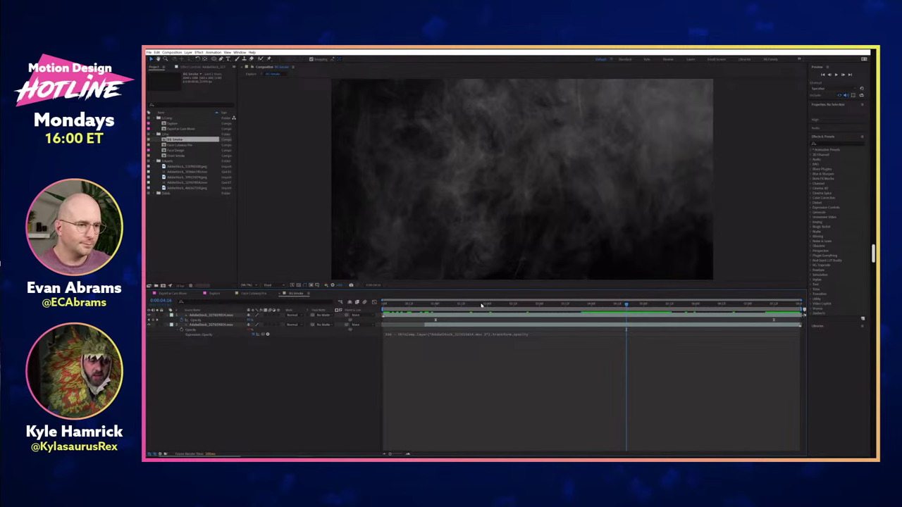
drag(481, 305, 639, 305)
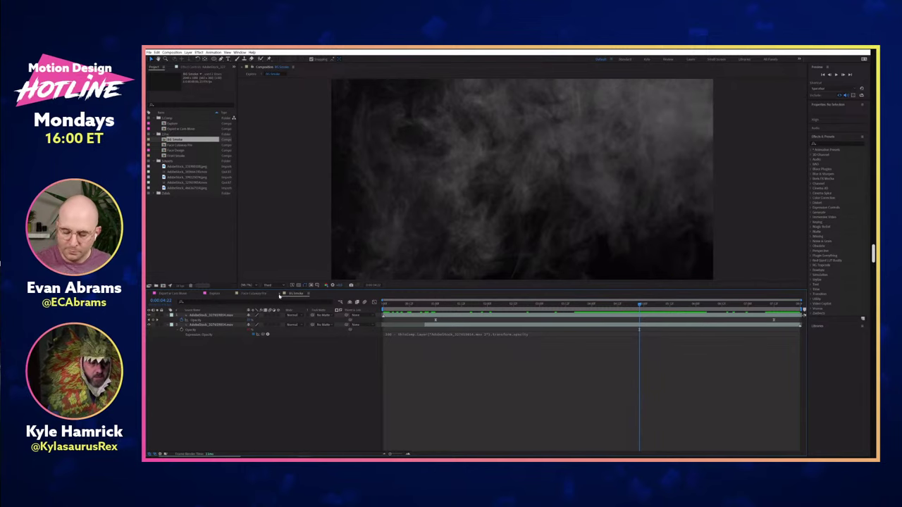
click(253, 293)
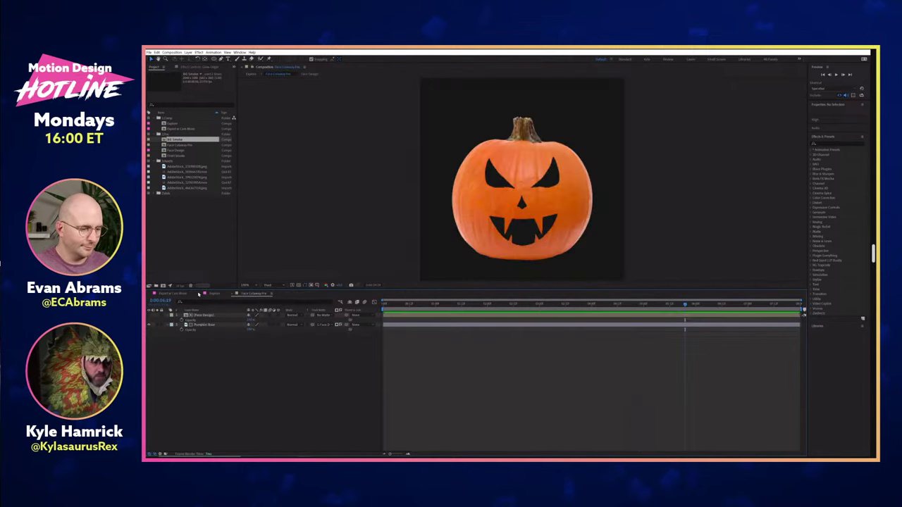
key(shift+Escape)
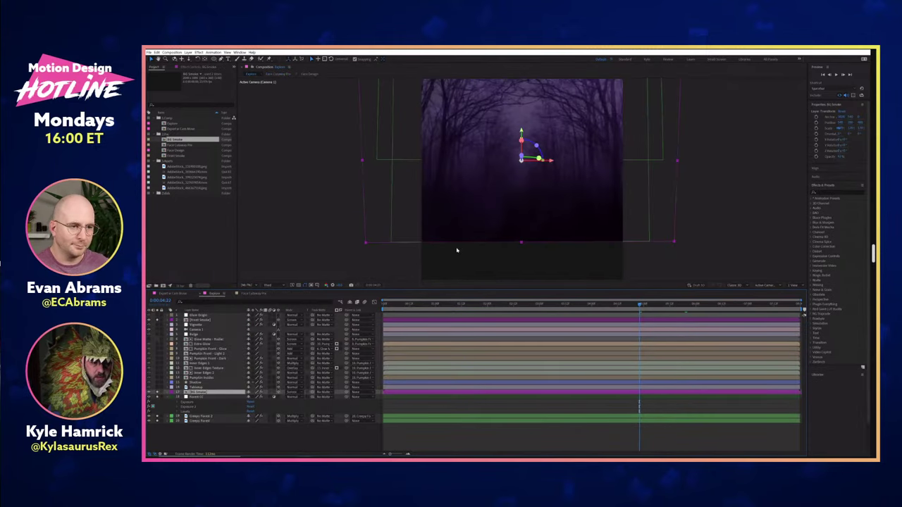
- Add the Tabletop layer to the solo, reveal its effects, and switch them off to show the original wood photo
click(196, 388)
click(157, 386)
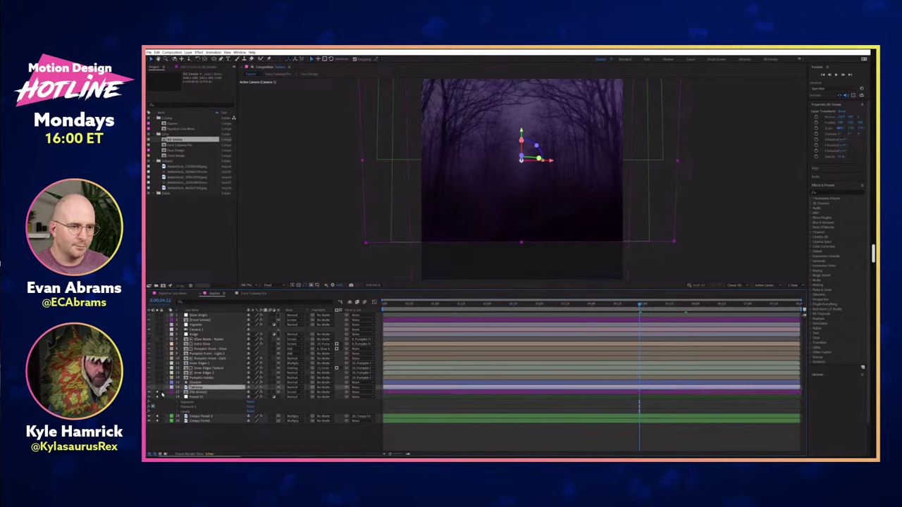
key(e)
click(148, 397)
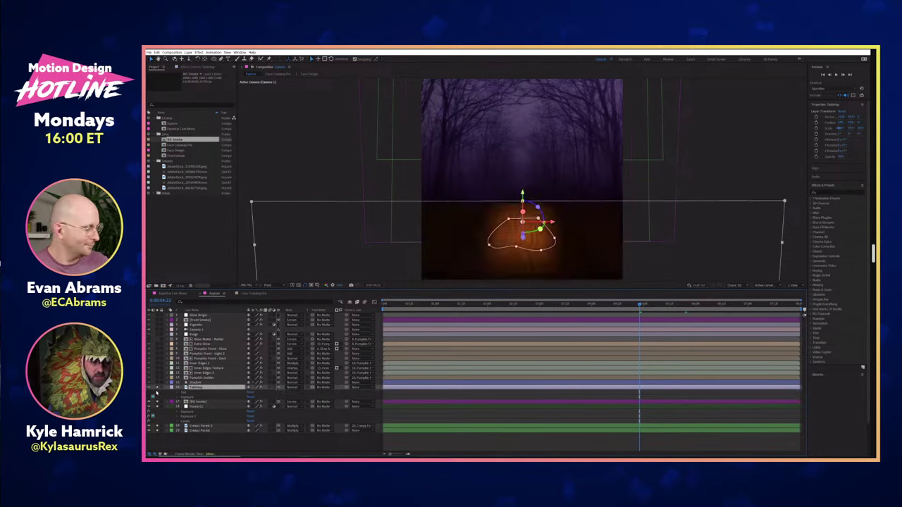
click(149, 393)
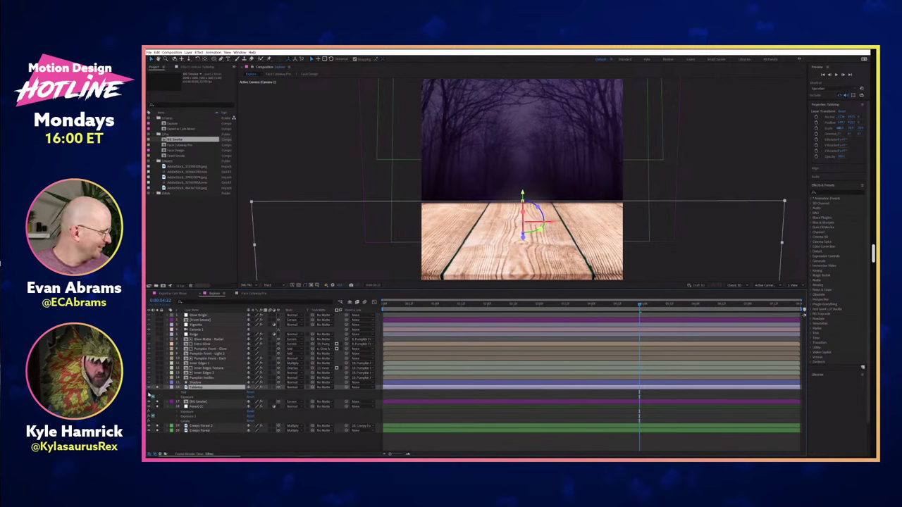
- Switch the Tabletop layer's tint and Exposure effects back on one at a time to rebuild the dark, glowing wood look
click(150, 397)
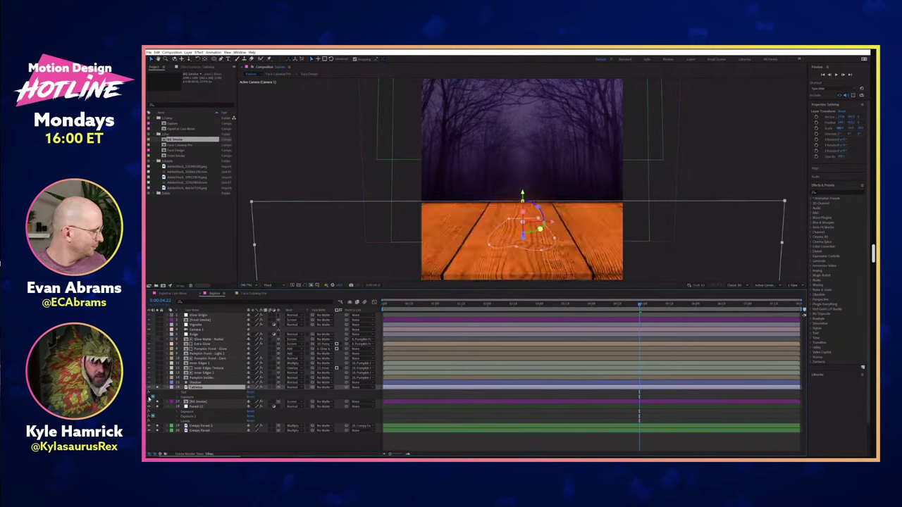
click(149, 398)
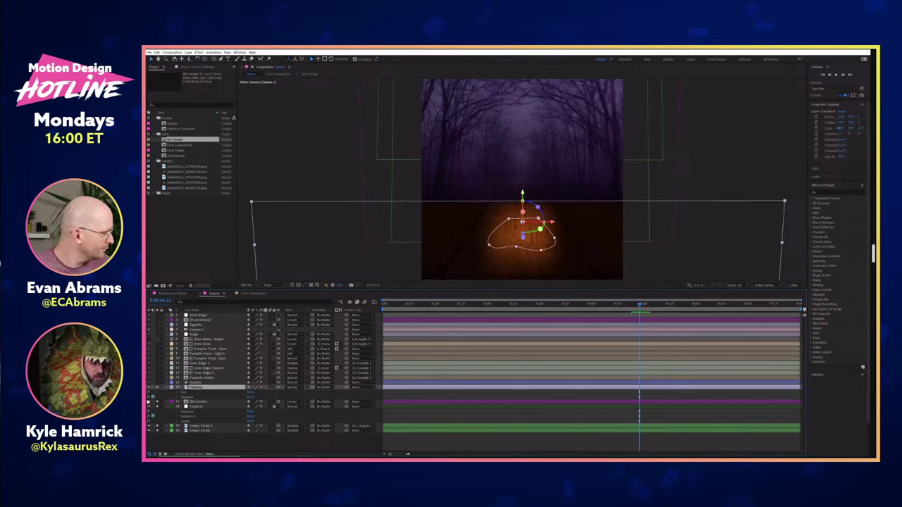
click(151, 398)
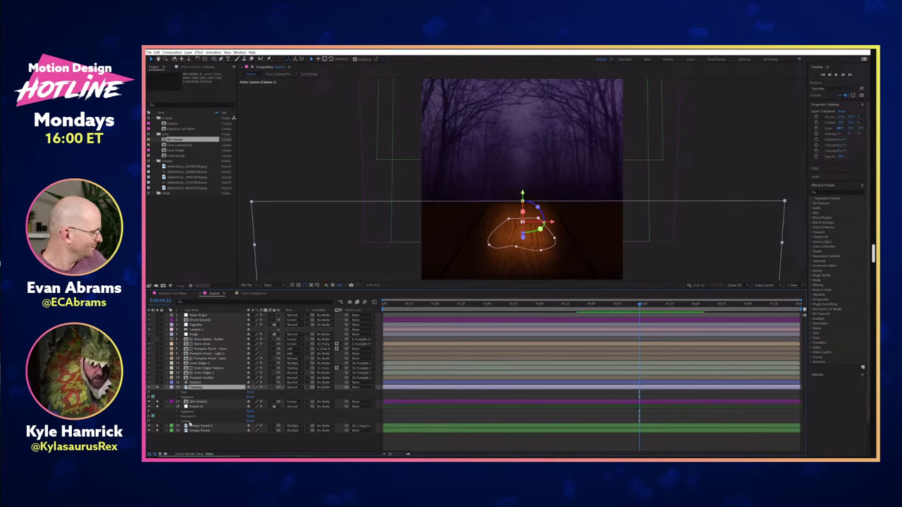
- Reveal the Tabletop layer's masks and examine how Exposure's compositing options use Glow Remove as the mask reference
key(shift+m)
click(177, 425)
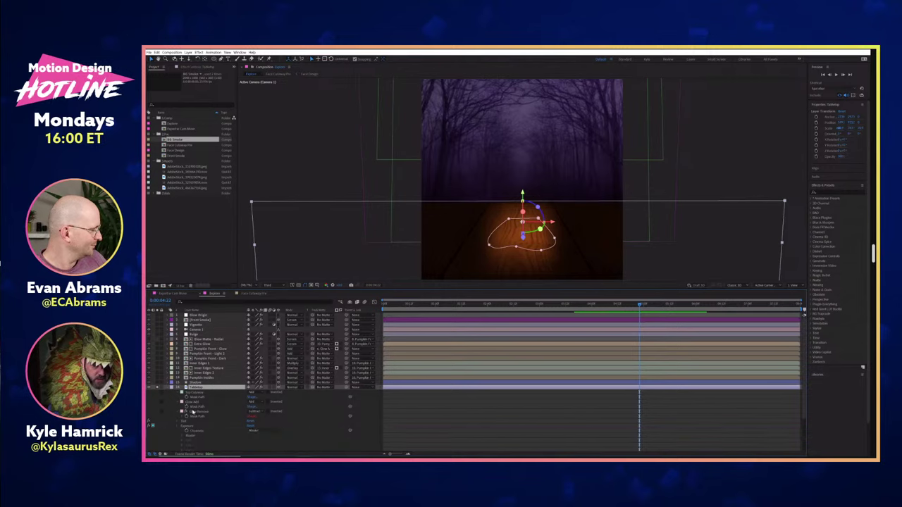
scroll(185, 415, down, 3)
click(183, 415)
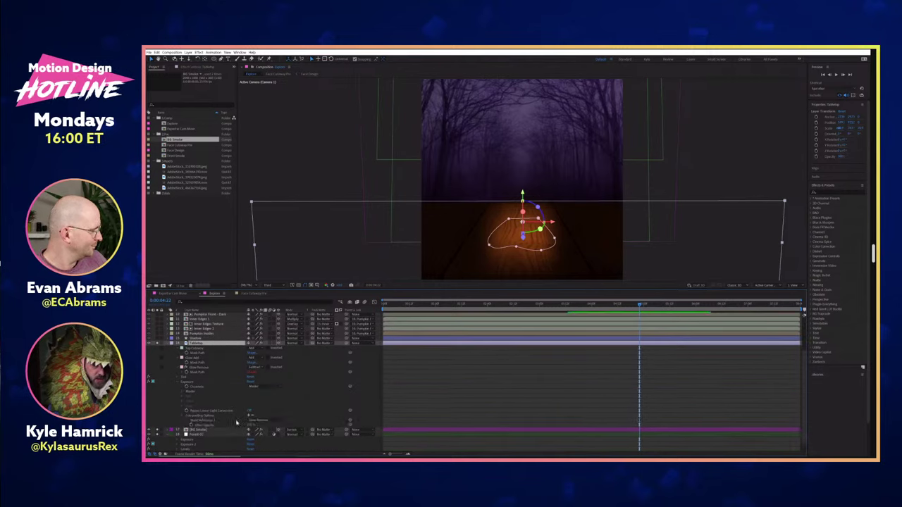
click(283, 421)
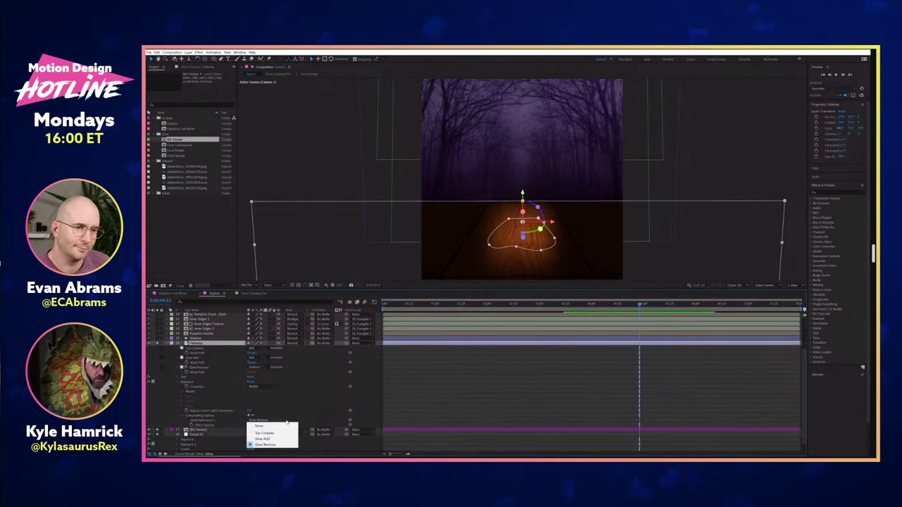
click(215, 418)
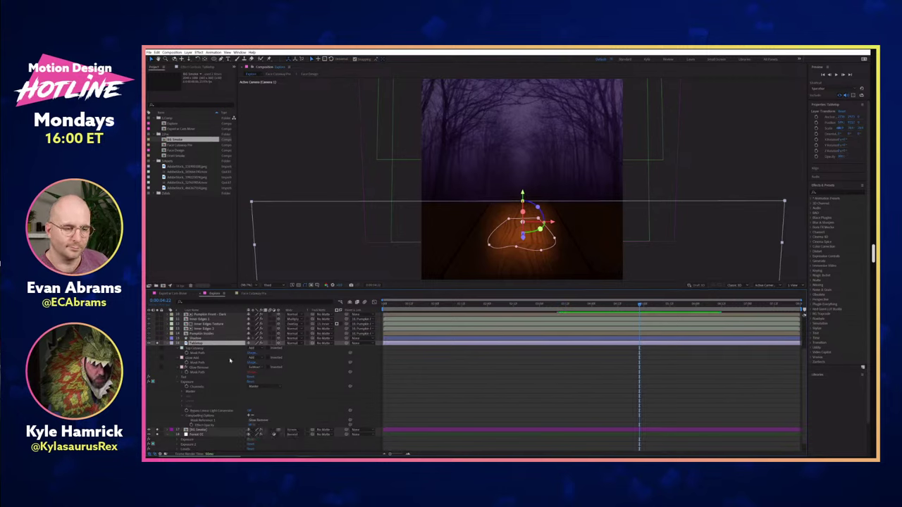
click(211, 416)
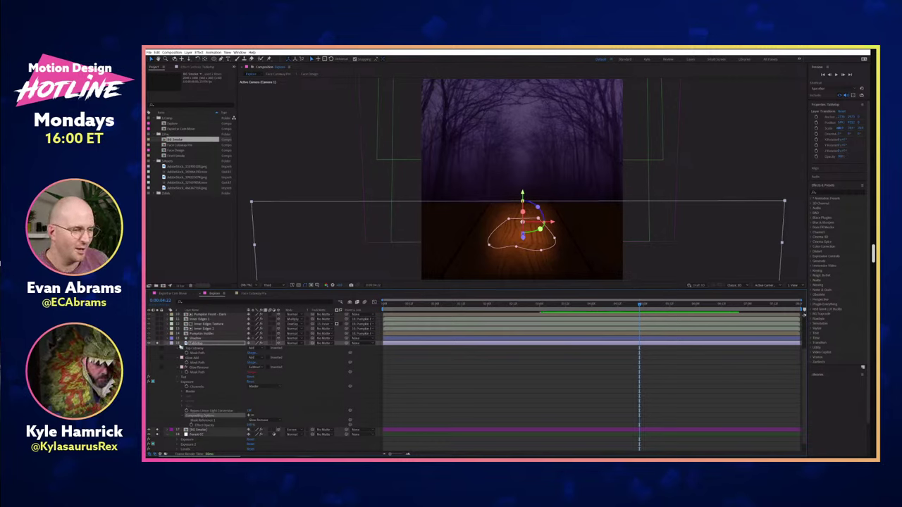
- Collapse the expanded Tabletop and Forest CC properties, and inspect the glow mask outline on the tabletop
click(170, 343)
click(167, 347)
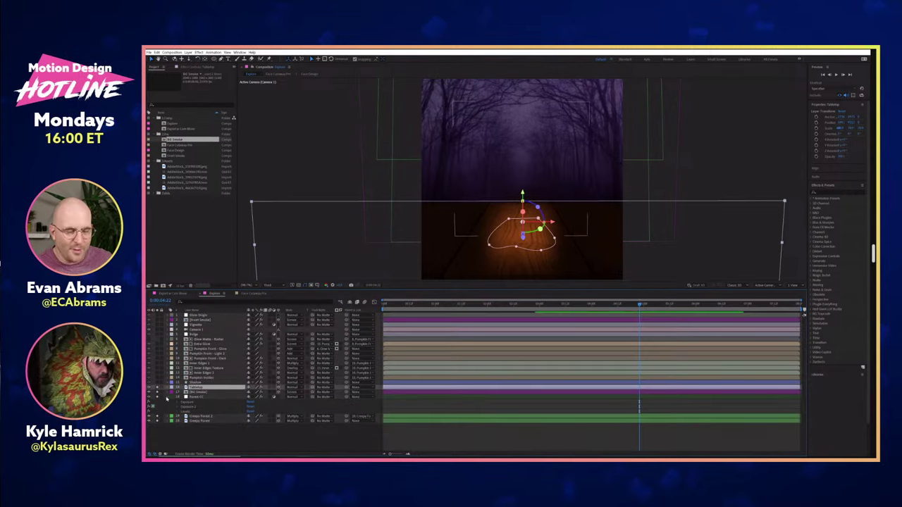
click(203, 428)
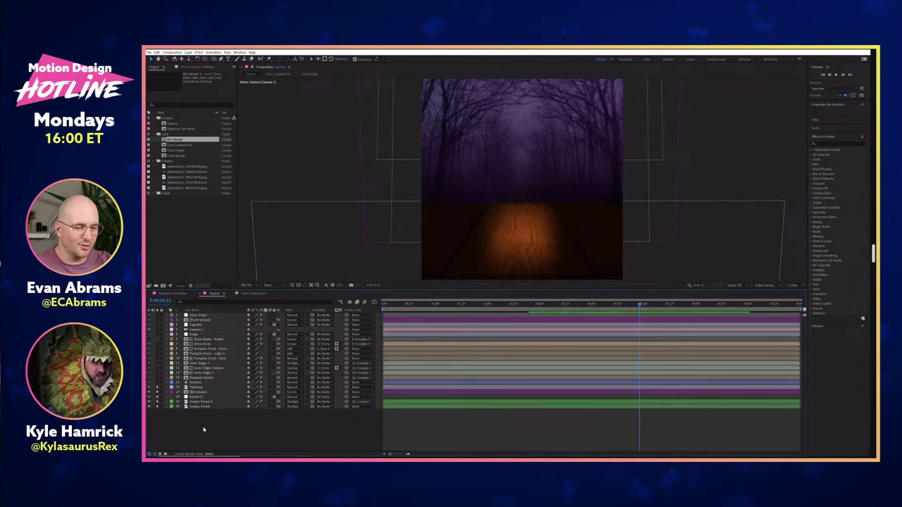
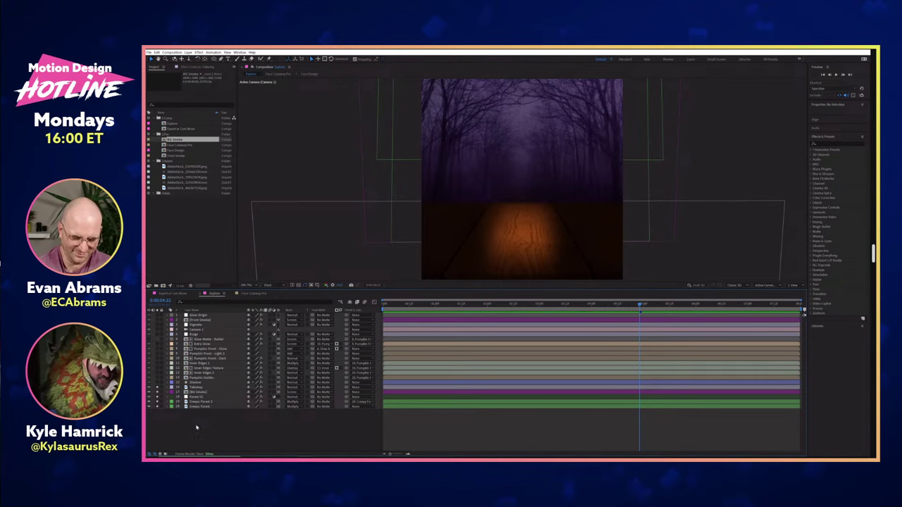
click(198, 394)
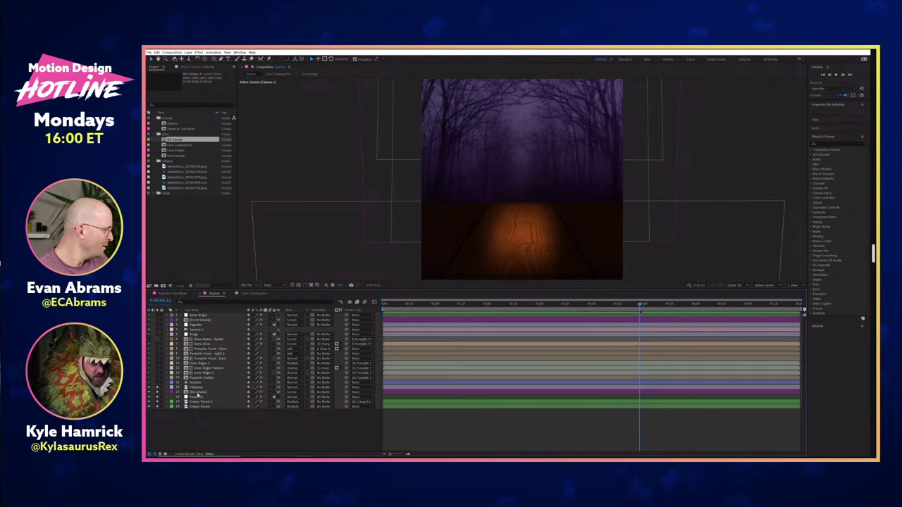
click(198, 388)
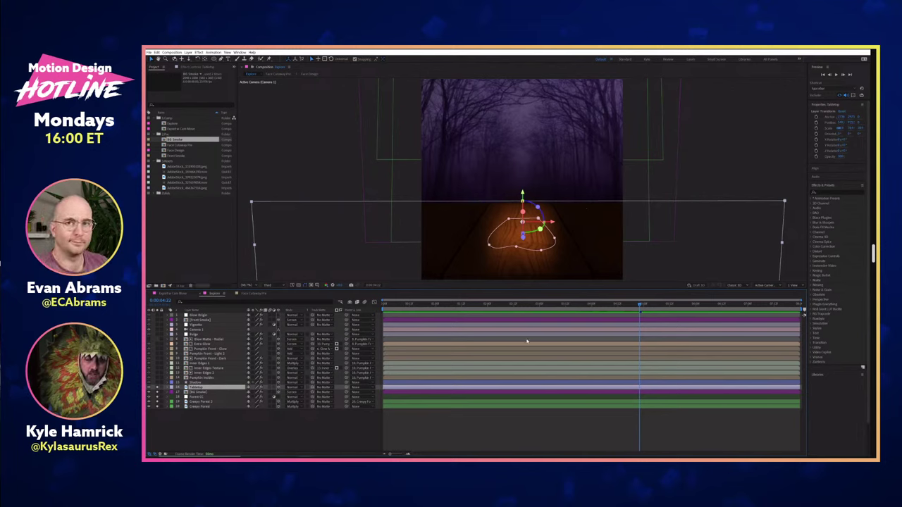
click(268, 422)
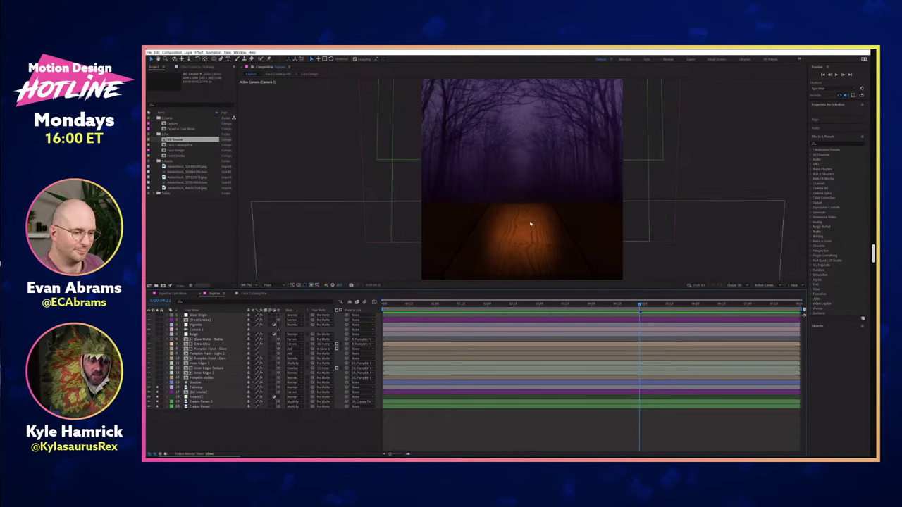
- Switch to the camera-move export composition, set its preview resolution to Quarter, and centre the frame in the viewer
click(187, 294)
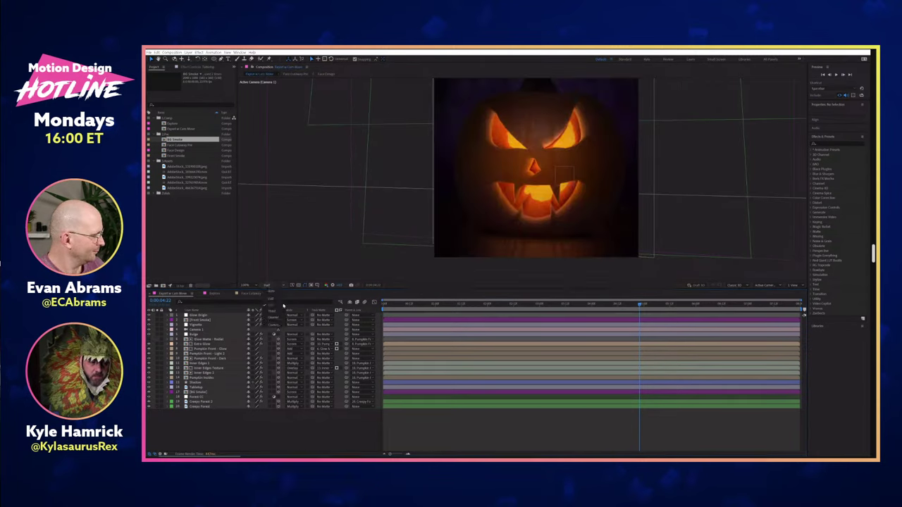
click(274, 318)
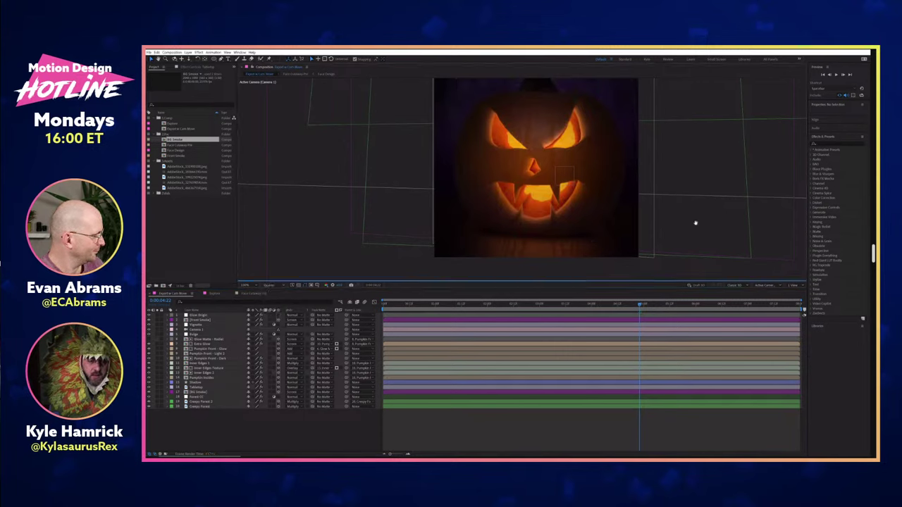
drag(695, 222, 683, 239)
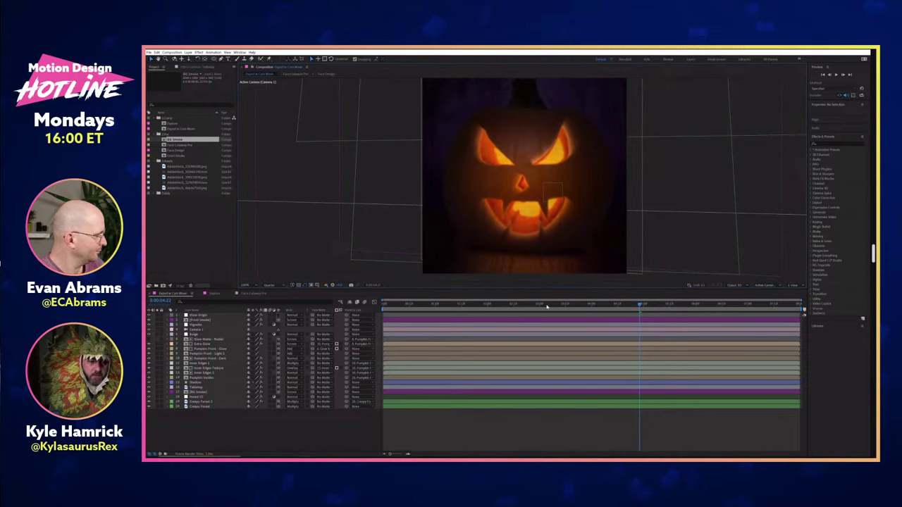
- Reveal the keyframed properties on all layers and step through the camera move's keyframes from the start to the end
click(480, 309)
key(u)
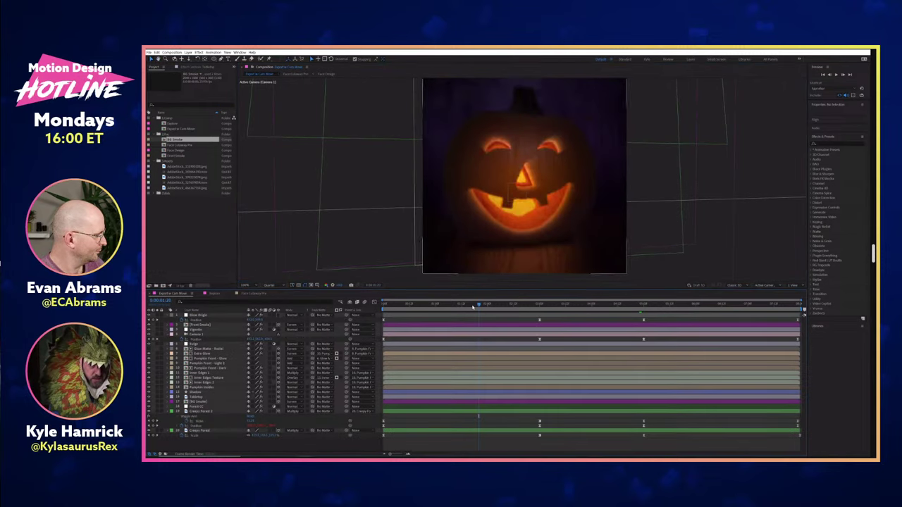
drag(393, 309, 378, 309)
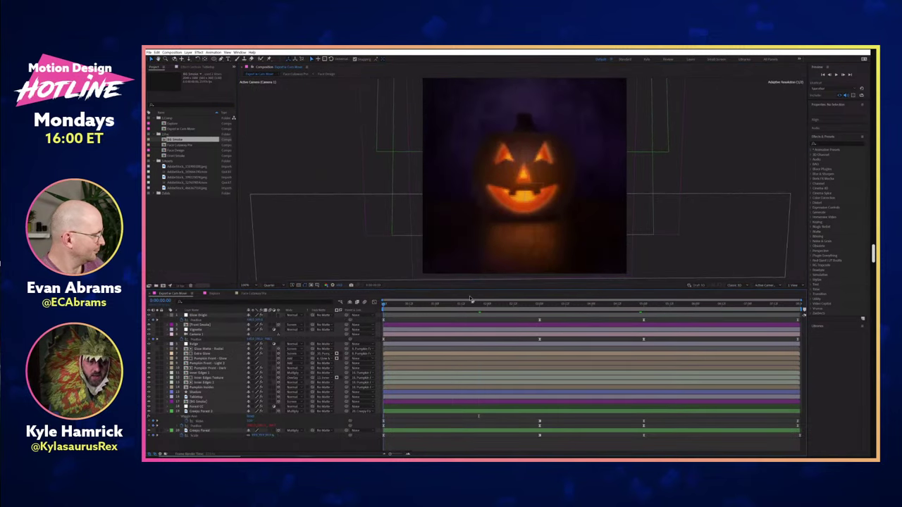
click(539, 305)
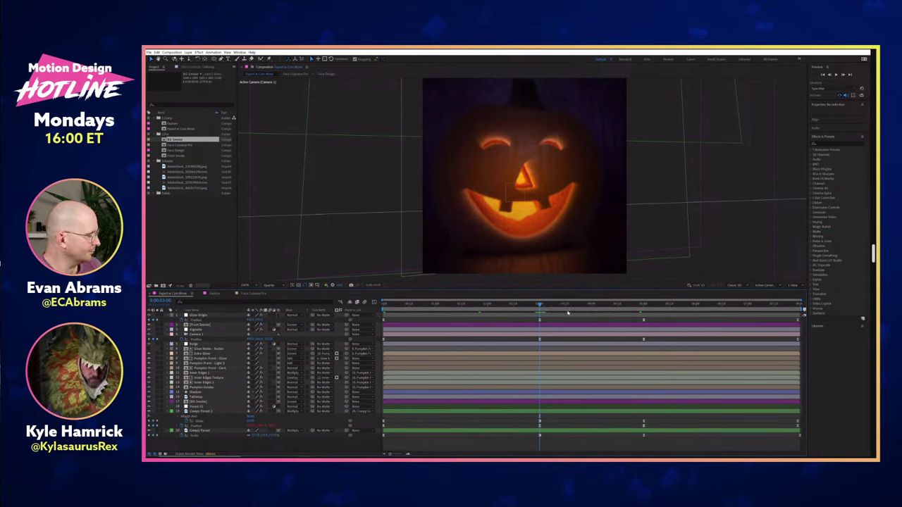
key(k)
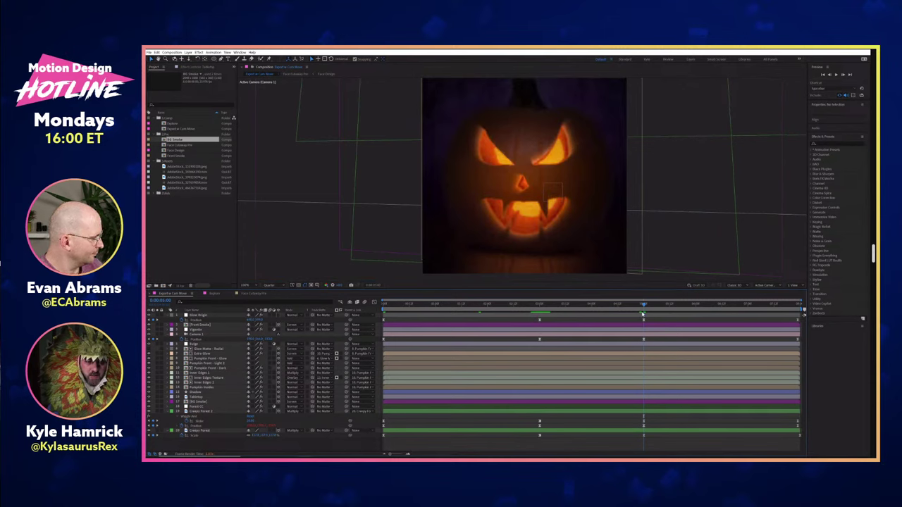
key(j)
key(k)
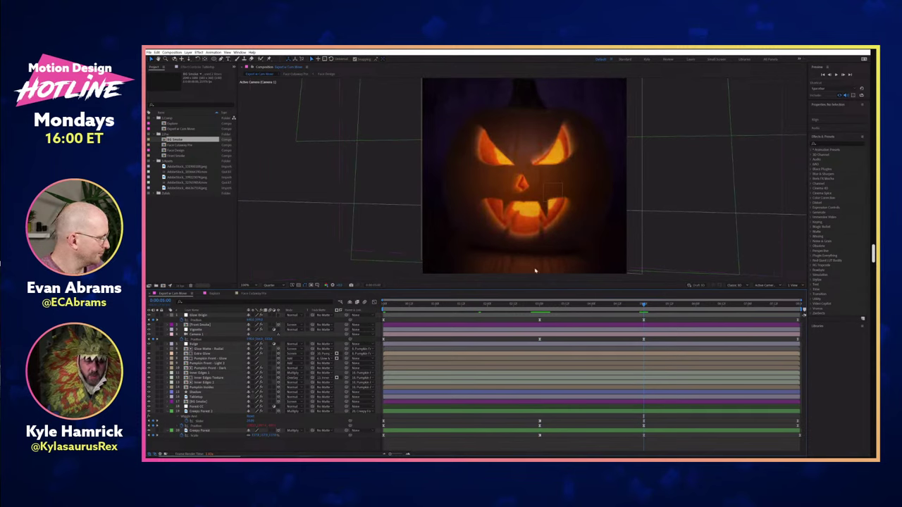
key(k)
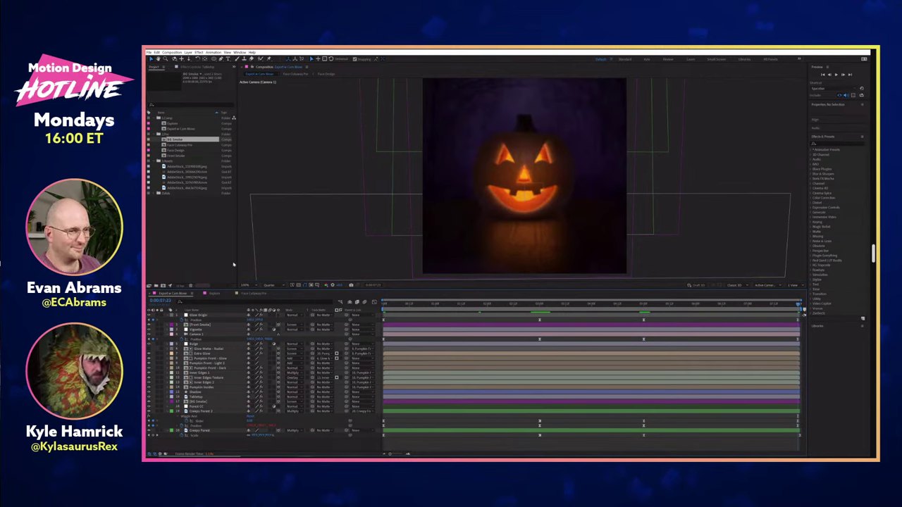
- Return to the Explore composition at 0:00:04:04, clear the layer solos, and hide the Tabletop, BG Smoke, and forest layers
click(218, 293)
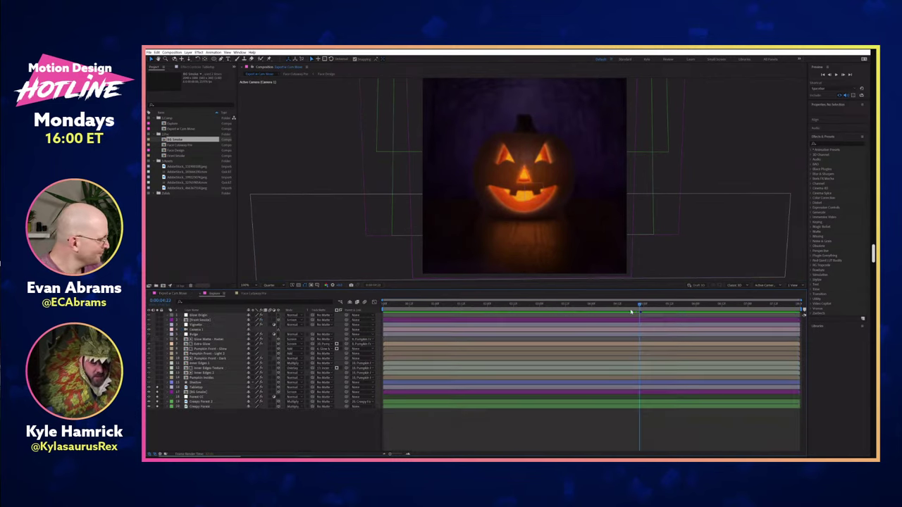
click(602, 305)
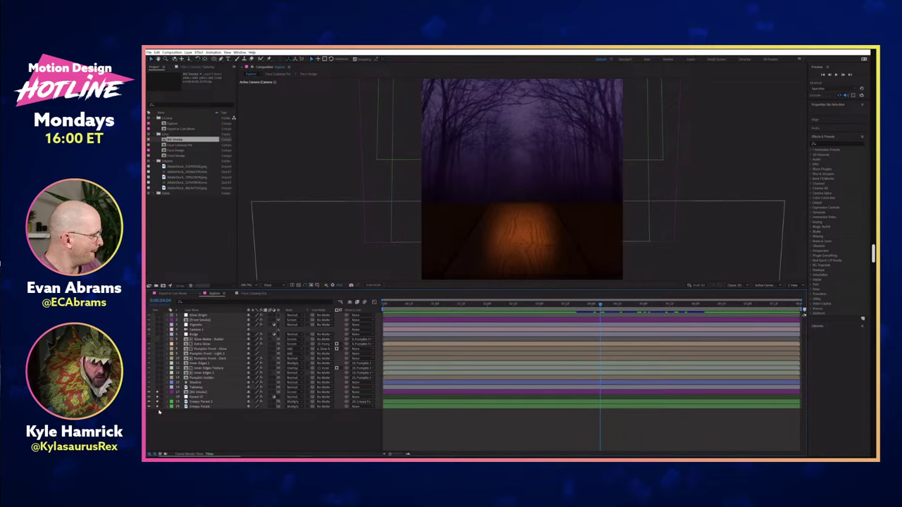
click(148, 391)
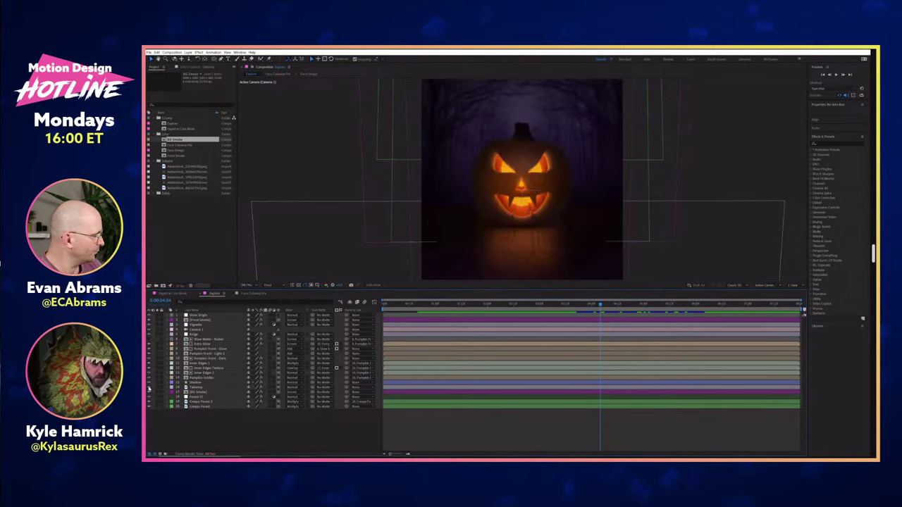
drag(148, 406, 148, 387)
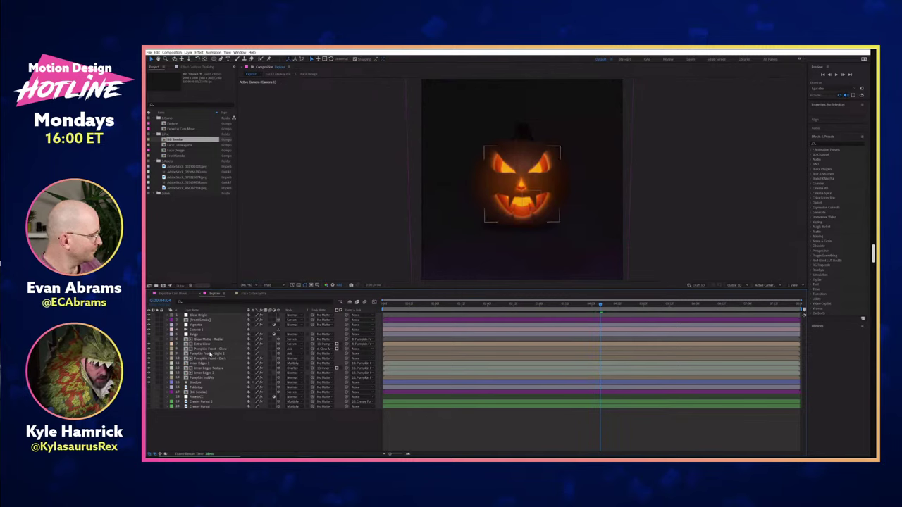
- Solo the Pumpkin Front - Dark layer and frame the pumpkin closely in the viewer
click(209, 349)
click(206, 359)
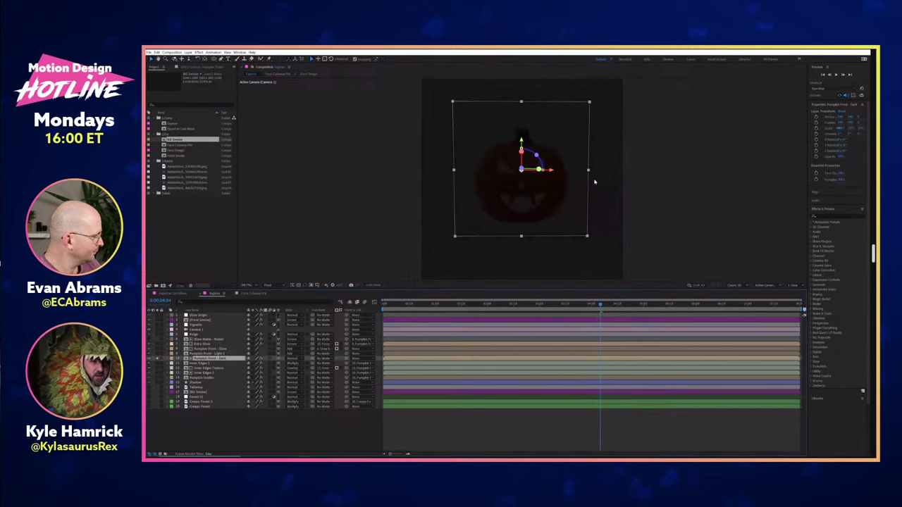
scroll(595, 182, up, 1)
scroll(596, 182, up, 3)
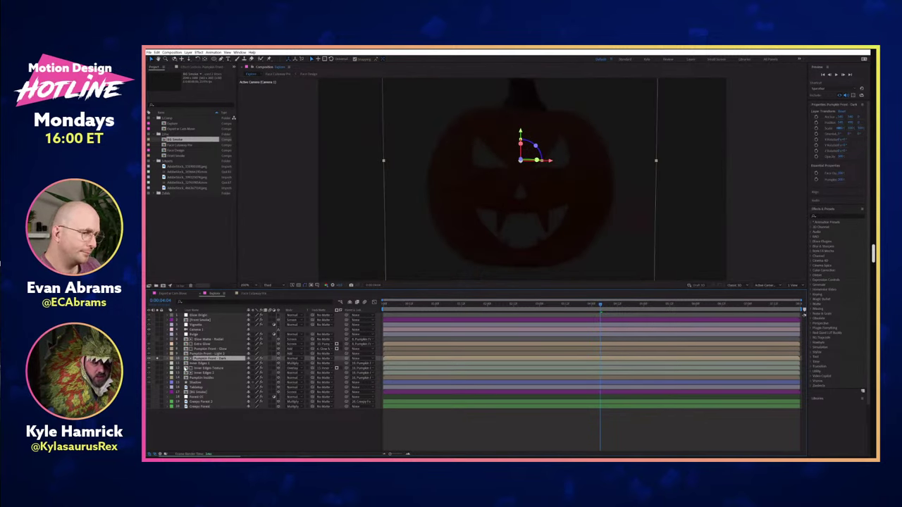
- Reveal the Exposure effect on Pumpkin Front - Dark and toggle it off and on to compare with the original pumpkin photo
key(e)
click(149, 363)
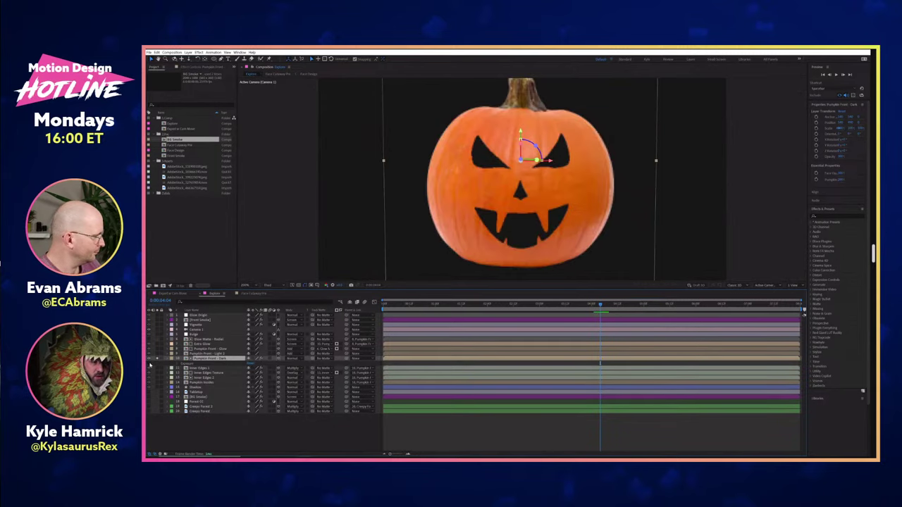
click(149, 364)
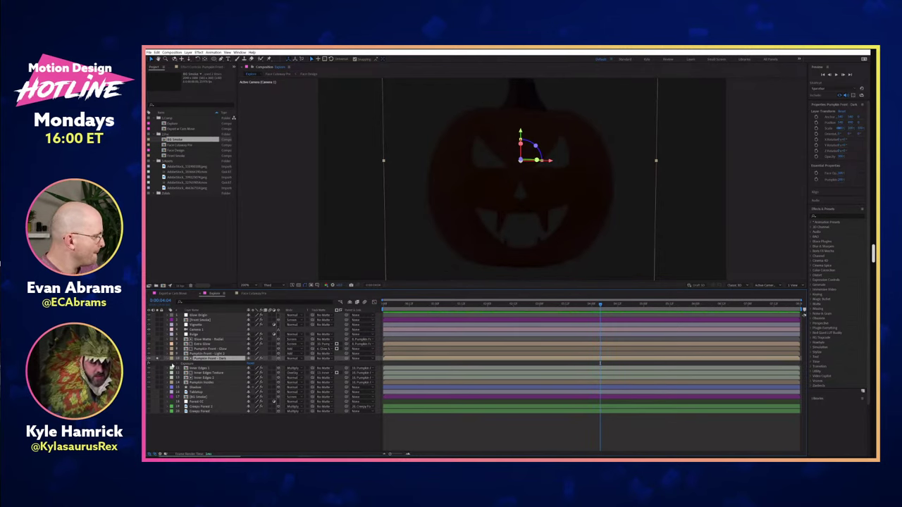
- Add Pumpkin Front - Light 2 to the solo, inspect its elliptical mask, and toggle its solo to compare the lighting
click(159, 355)
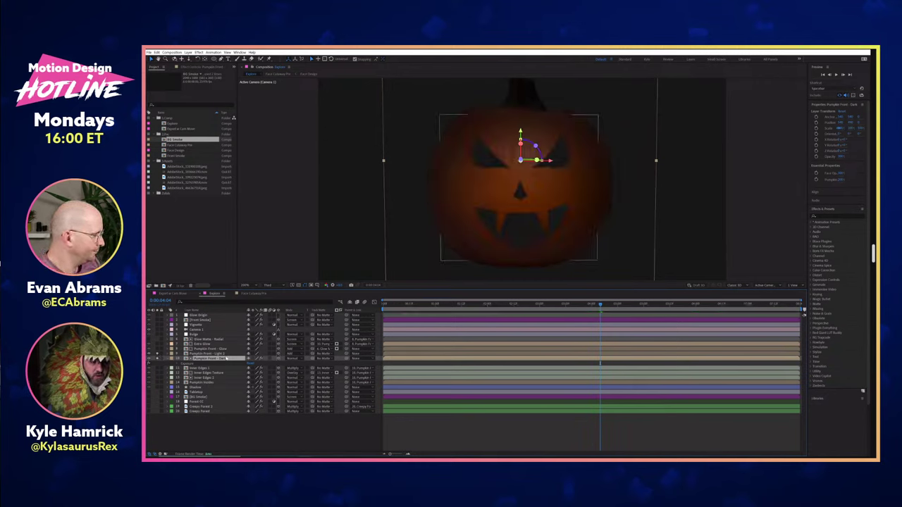
click(222, 354)
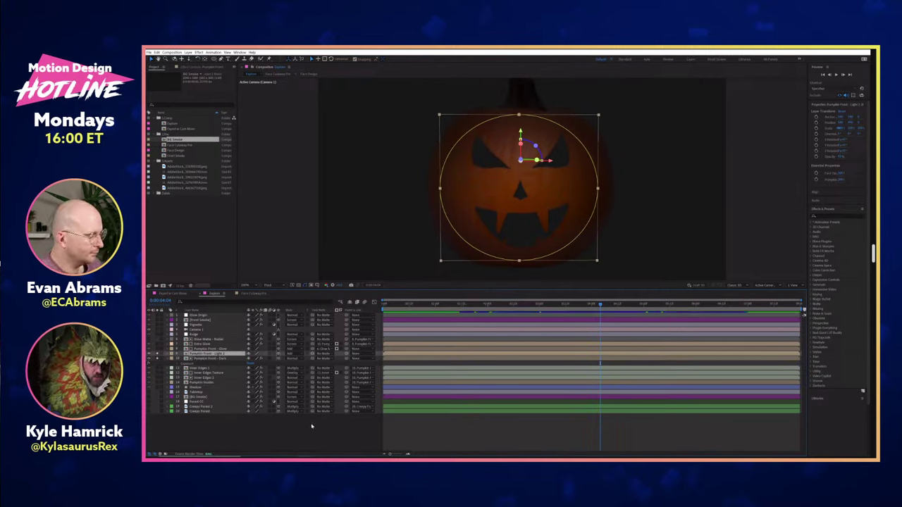
click(158, 354)
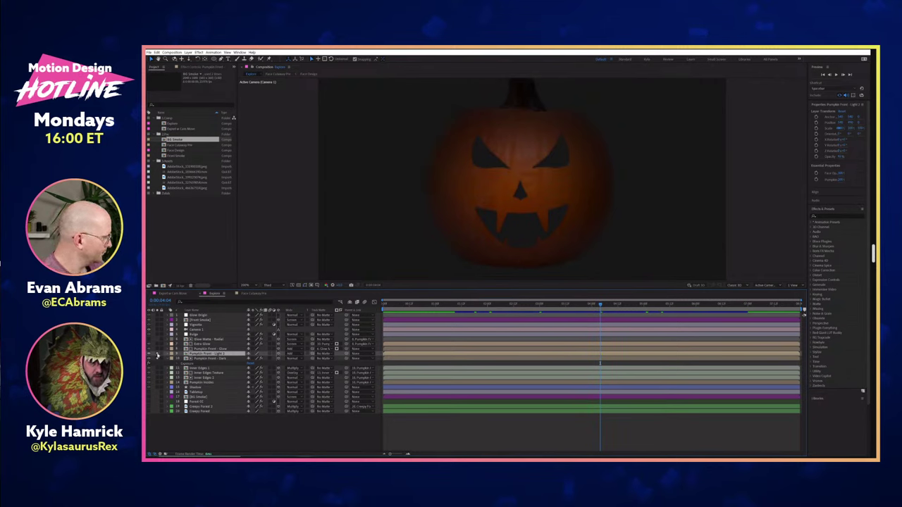
click(158, 354)
click(157, 354)
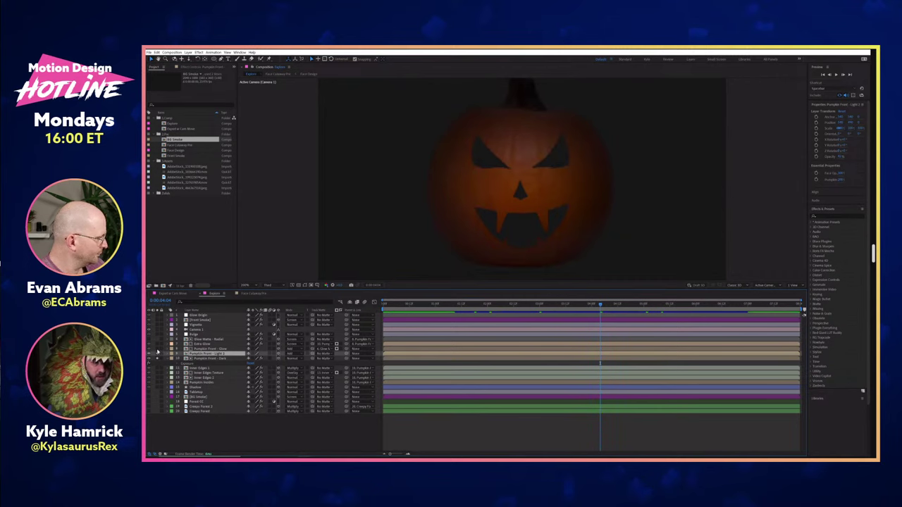
- Add Pumpkin Front - Glow to the solo and briefly solo Glow Matte - Radial to compare the carved-edge glow with its matte
click(157, 350)
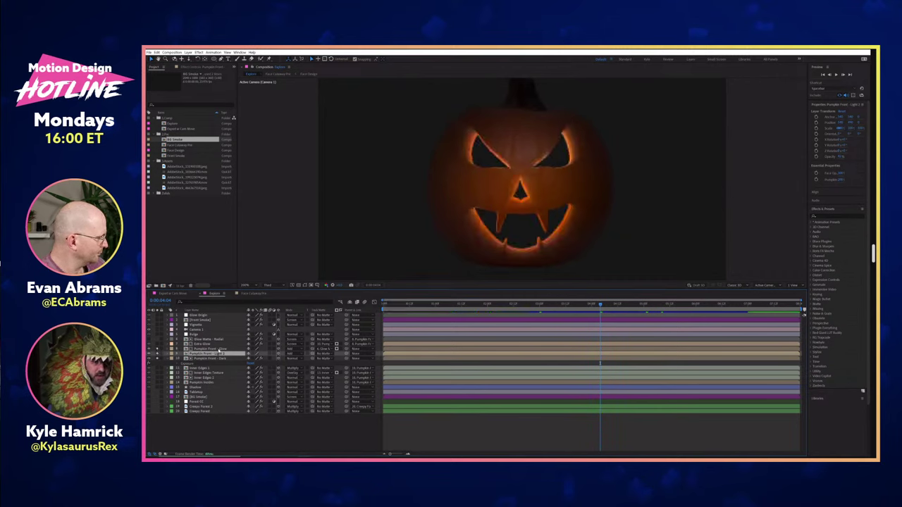
click(221, 350)
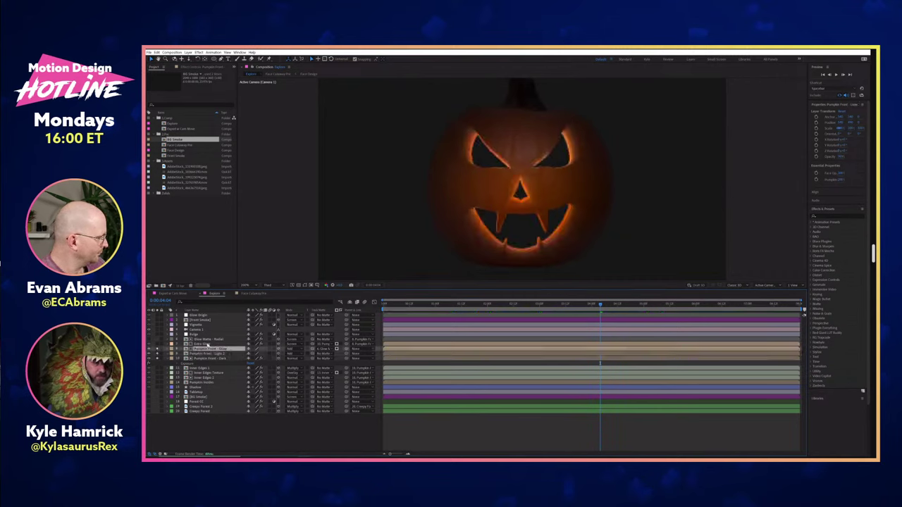
click(157, 339)
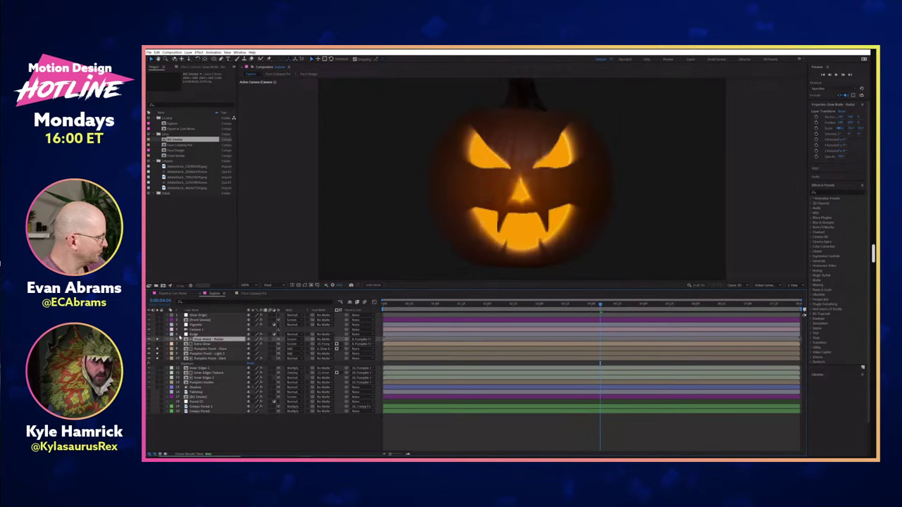
key(ctrl+z)
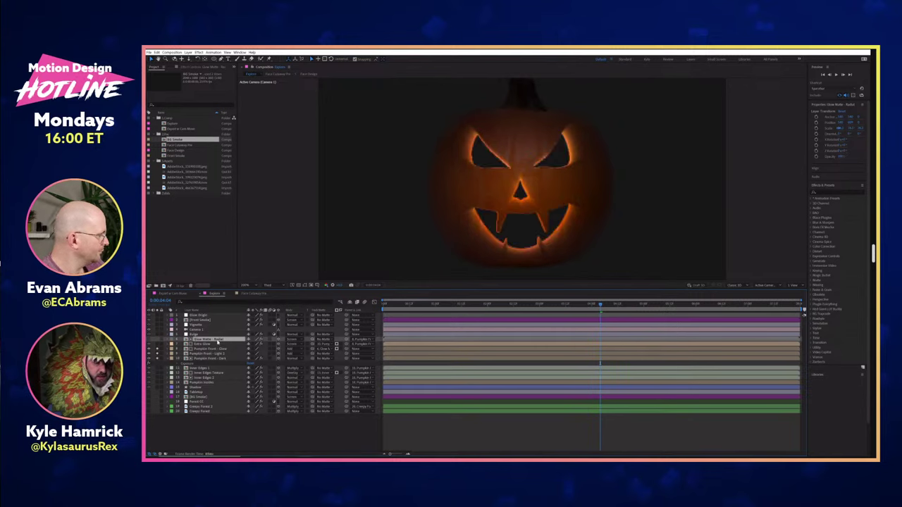
- Check the Face Design precomp behind Glow Matte - Radial, then in Explore reveal that layer's effects and solo it alone
key(ctrl+z)
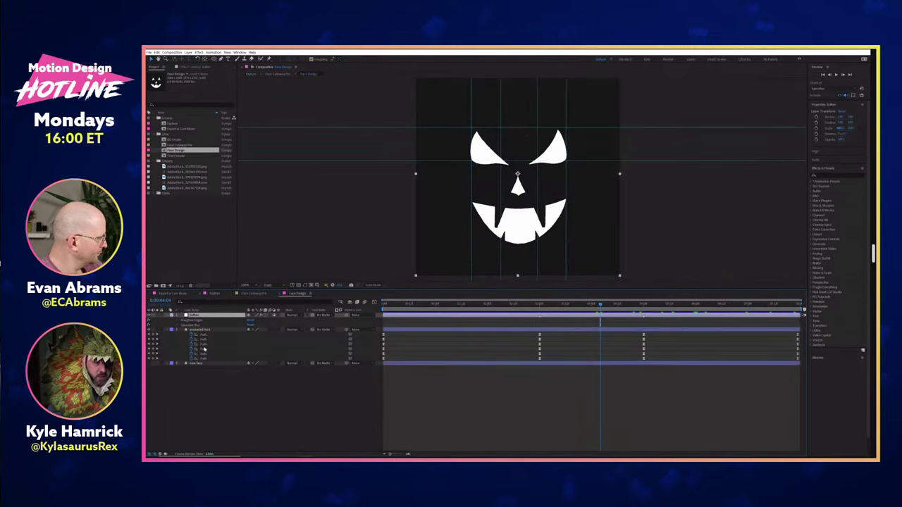
click(215, 294)
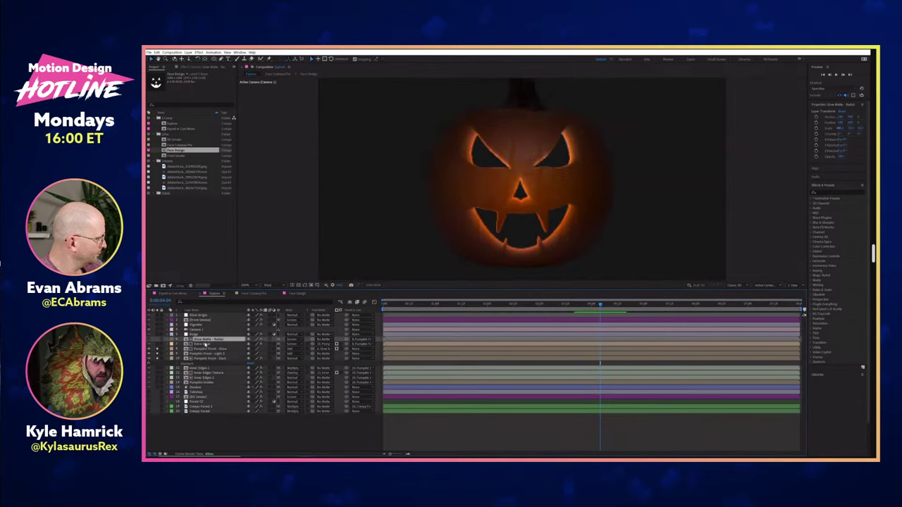
key(e)
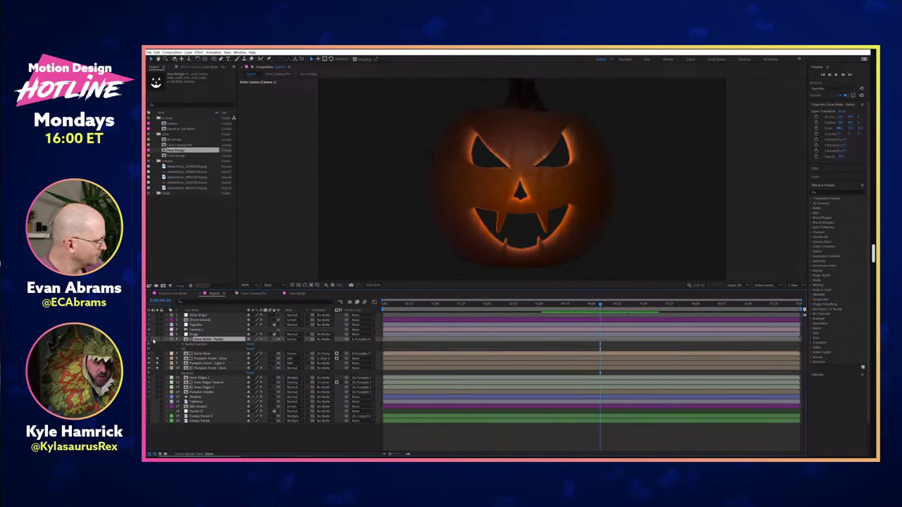
click(159, 362)
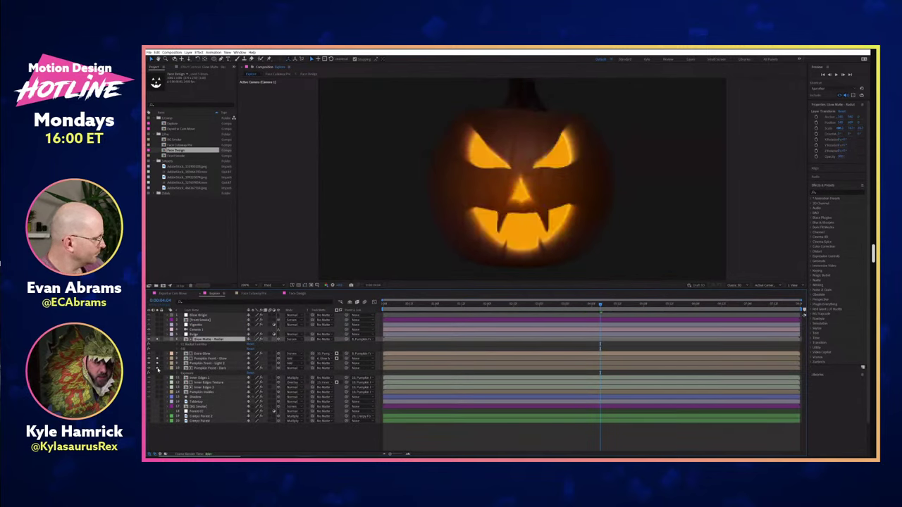
click(159, 375)
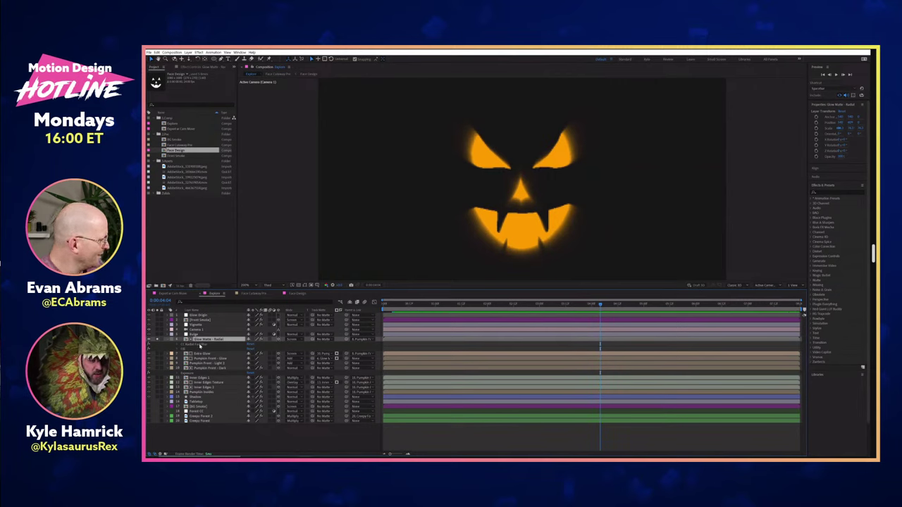
- Show the effect settings of Glow Matte - Radial and toggle its Radial Fast Blur and Fill off and on to compare the face shape
key(Return)
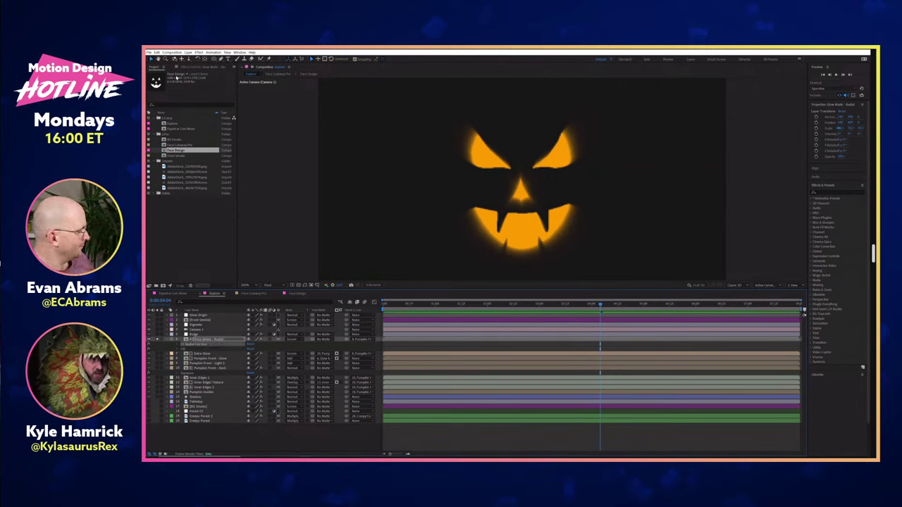
click(189, 67)
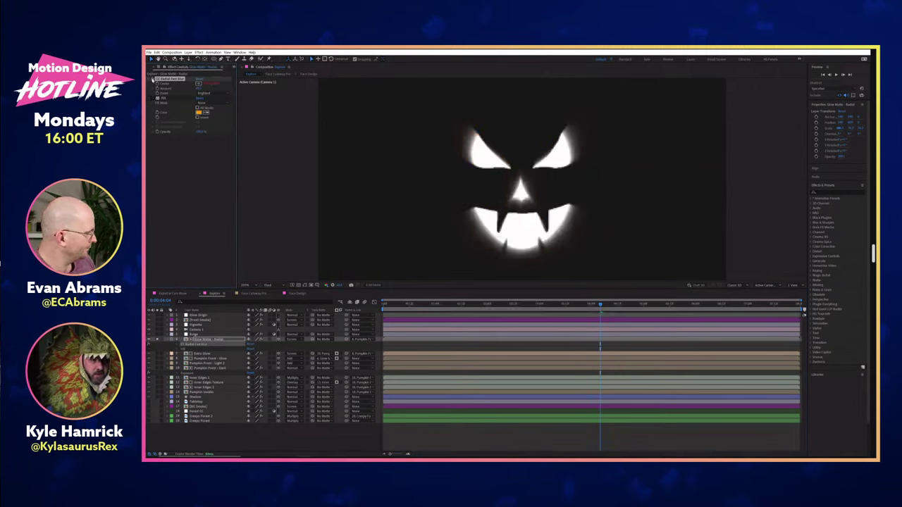
click(152, 78)
click(152, 79)
click(152, 79)
click(151, 81)
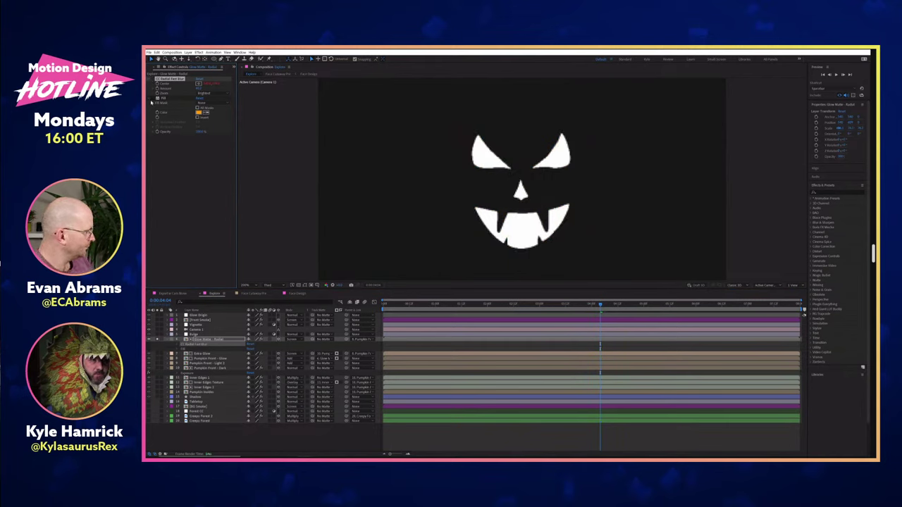
click(152, 79)
click(152, 341)
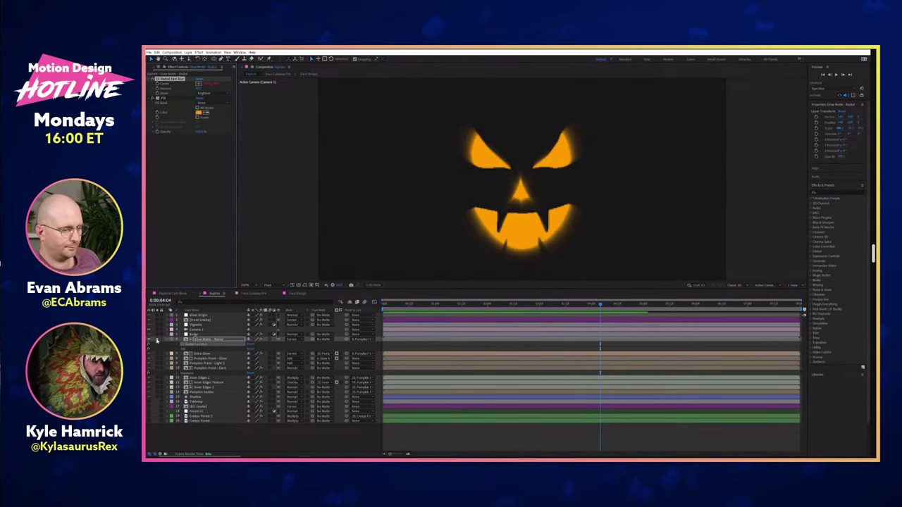
- Unsolo Glow Matte - Radial and solo Pumpkin Front - Glow, Light 2, Dark and Extra Glow to preview the carved front
click(153, 342)
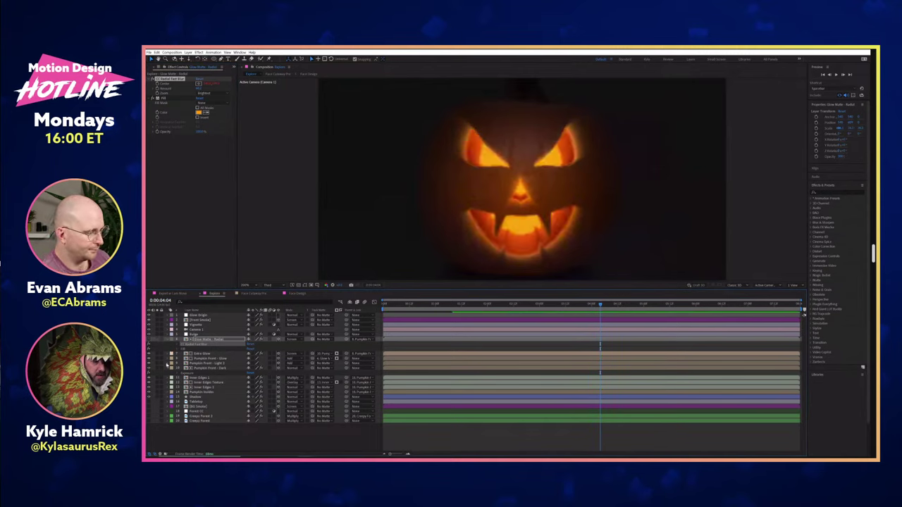
click(157, 359)
click(158, 358)
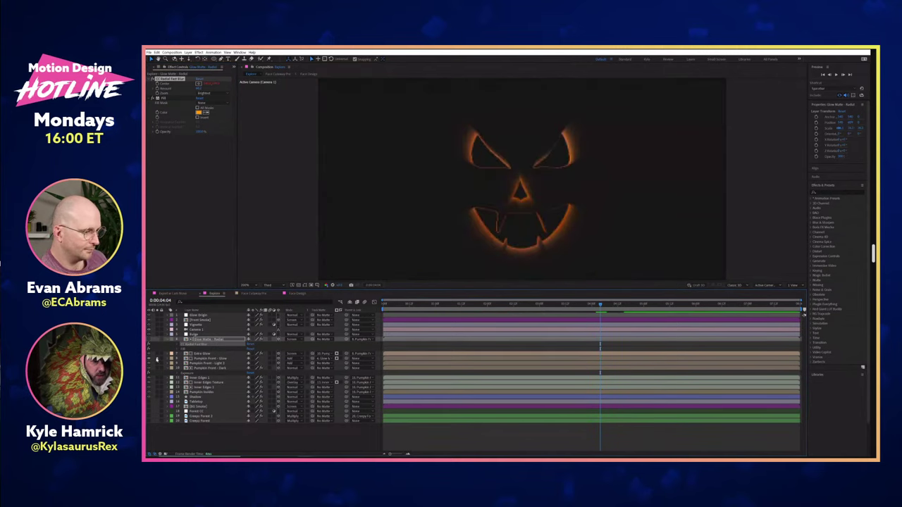
click(157, 367)
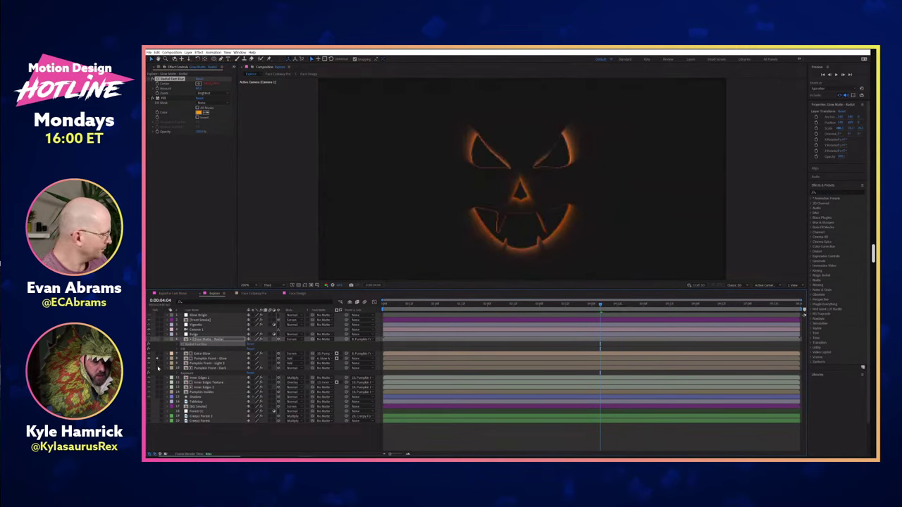
click(157, 362)
click(204, 354)
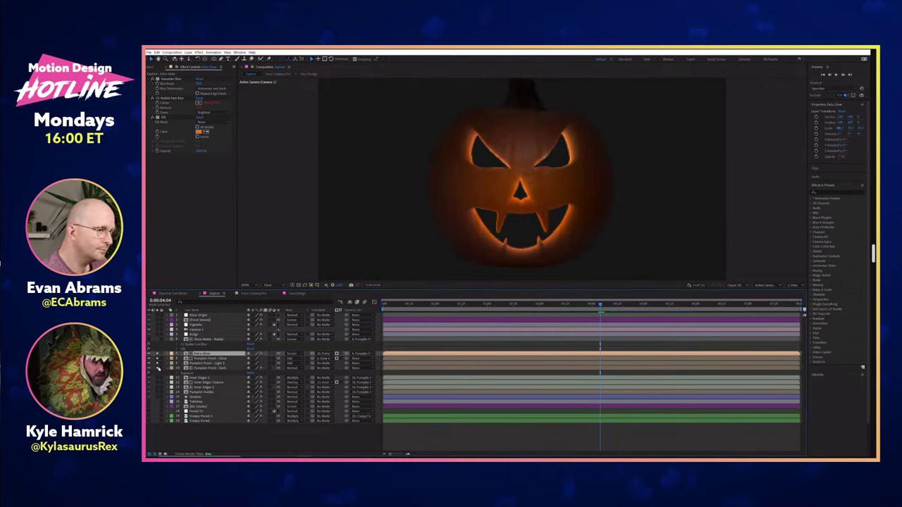
- Solo the Inner Edges 2 layer, collapse its effects and disable all of them except CC Radial Blur
click(199, 386)
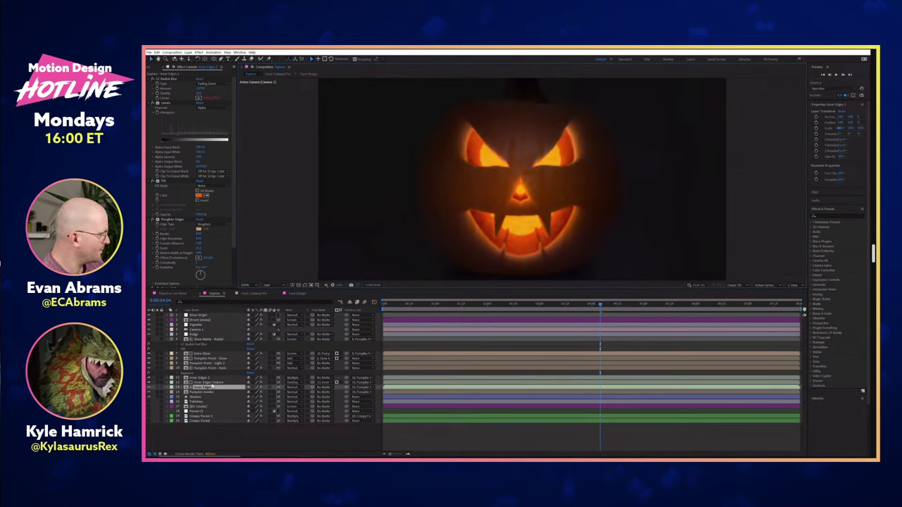
click(208, 382)
key(ctrl+Down)
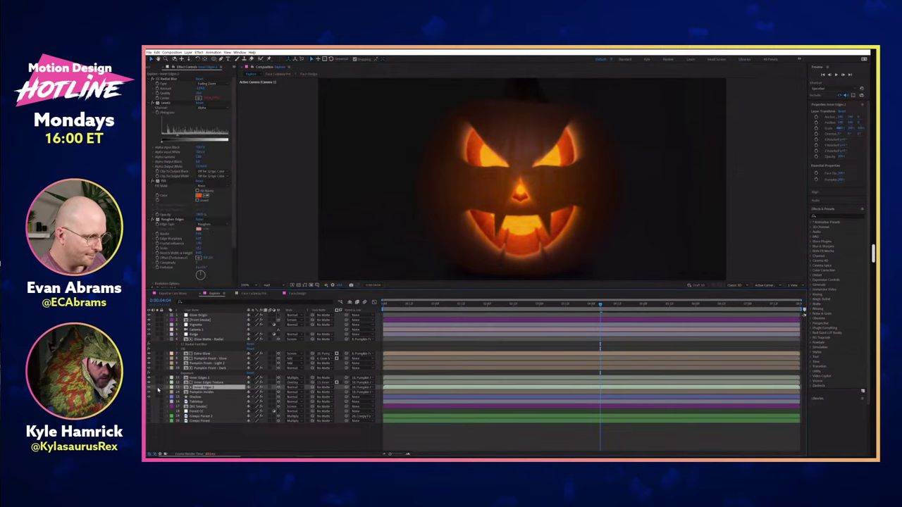
click(156, 390)
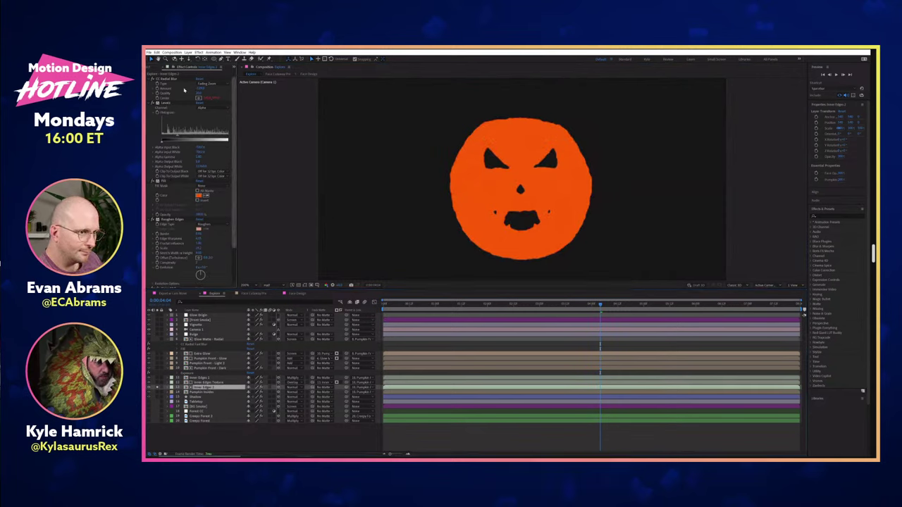
click(164, 103)
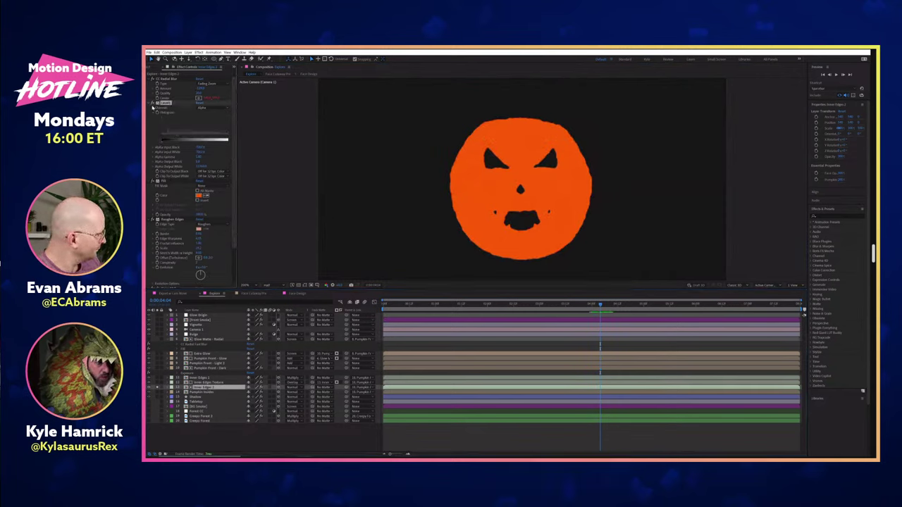
key(ctrl+a)
key(ctrl+grave)
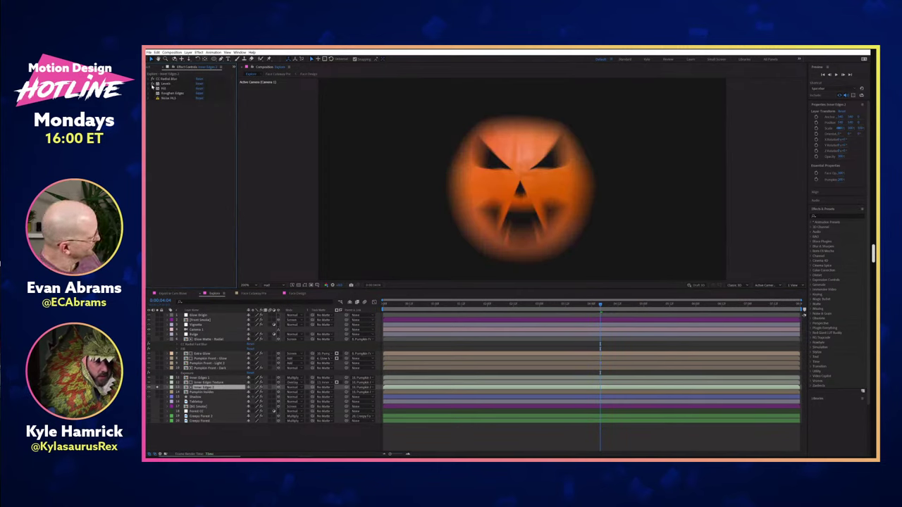
- Re-enable Levels, Fill, Roughen Edges and Noise HLS one by one on Inner Edges 2 to inspect each effect's contribution
click(152, 85)
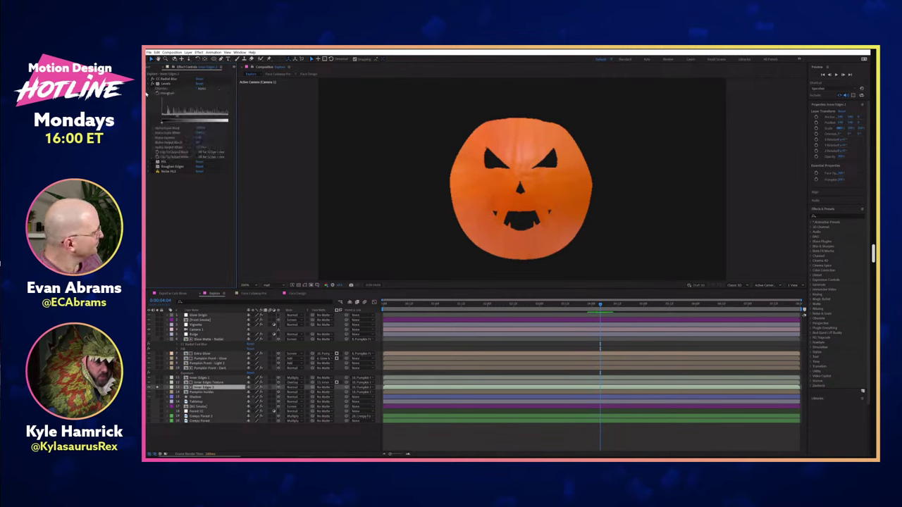
click(152, 83)
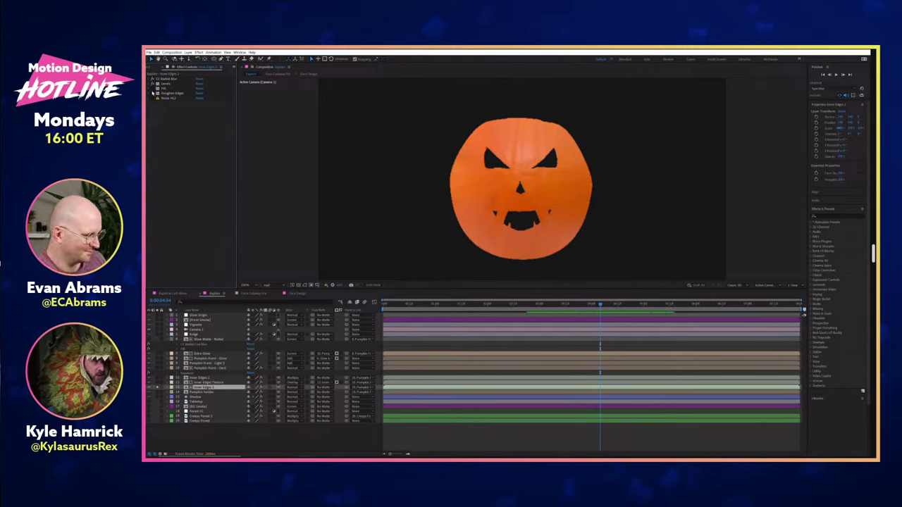
click(152, 89)
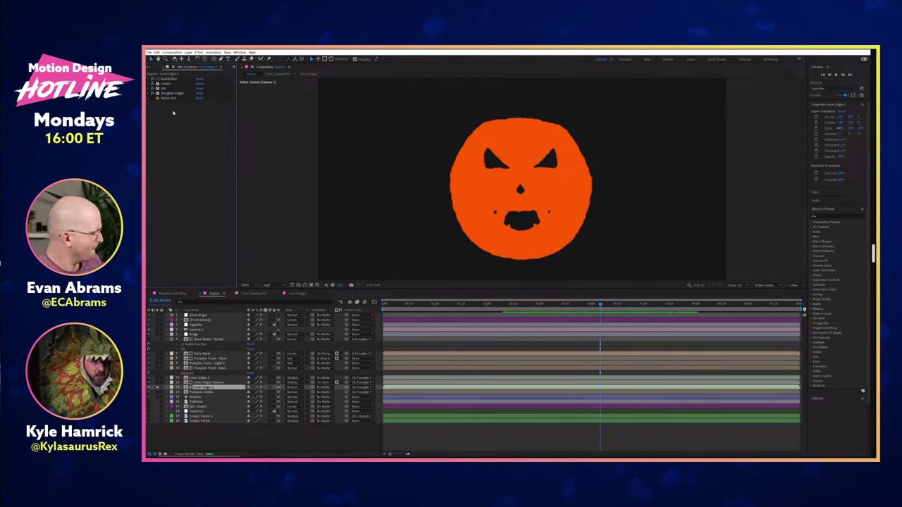
key(period)
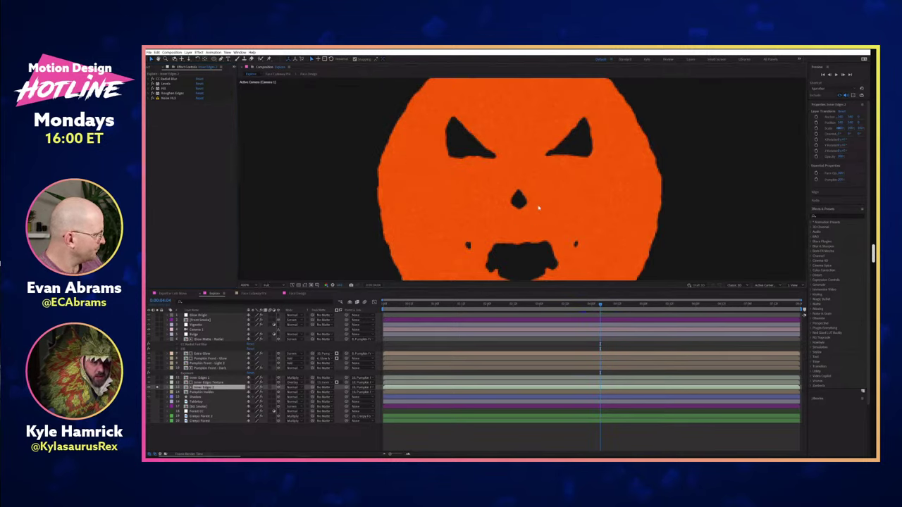
click(153, 98)
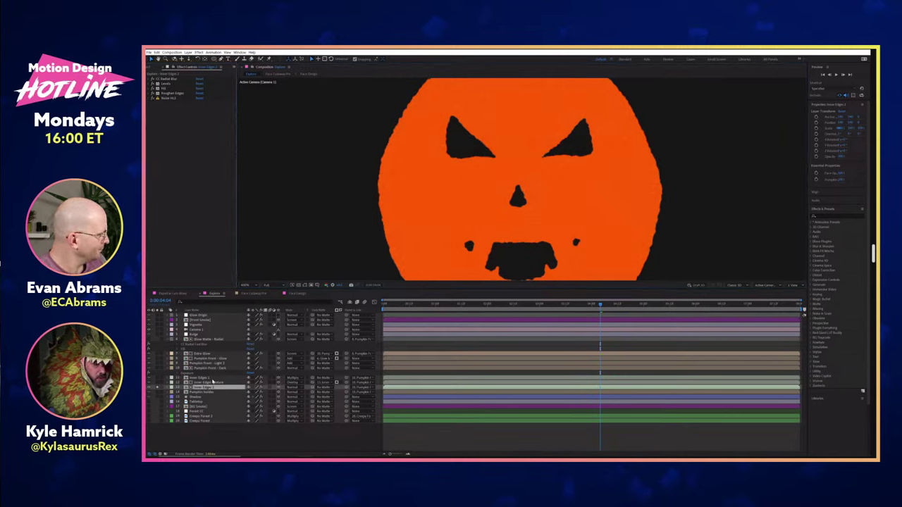
- Add Inner Edges Texture, Inner Edges 1 and the Extra Glow through Pumpkin Front - Dark layers to the soloed set
click(158, 382)
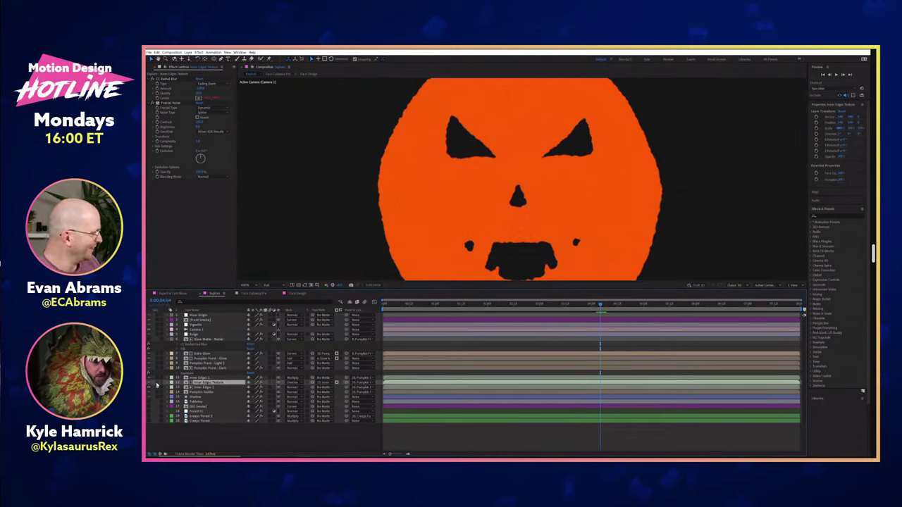
click(153, 79)
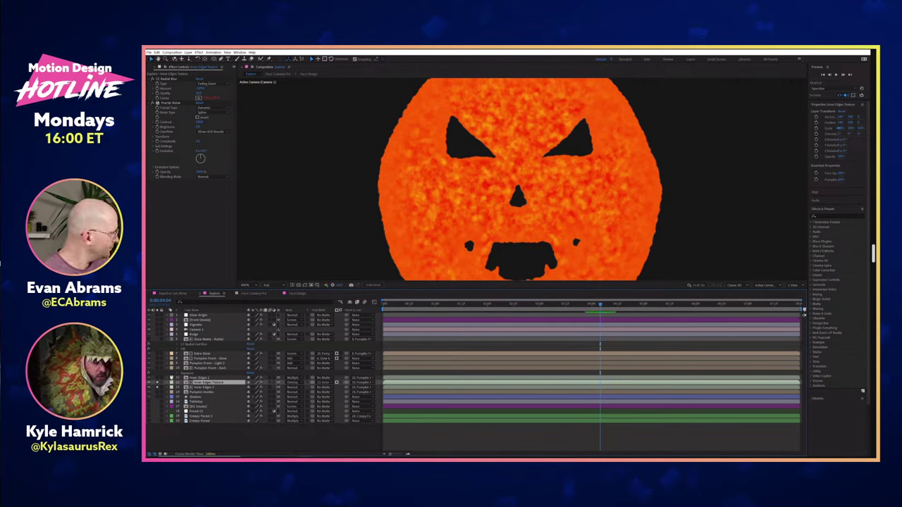
click(157, 377)
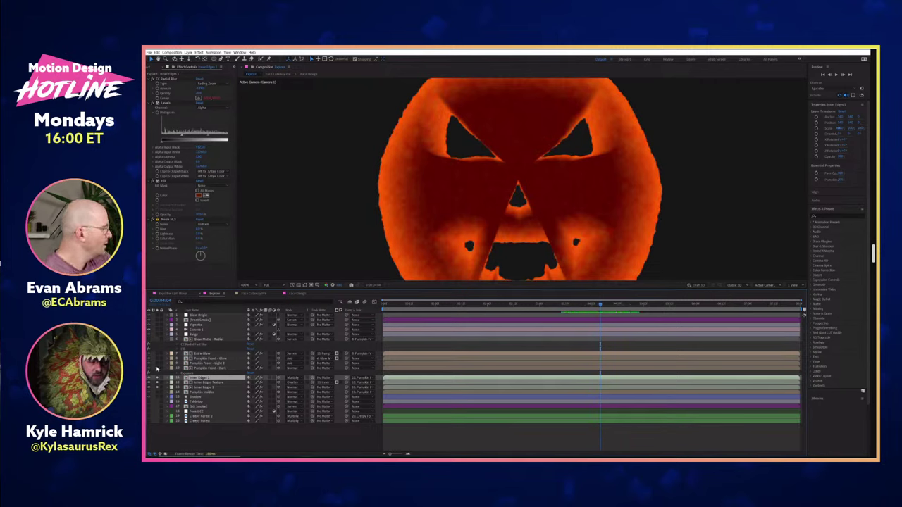
drag(157, 353, 157, 368)
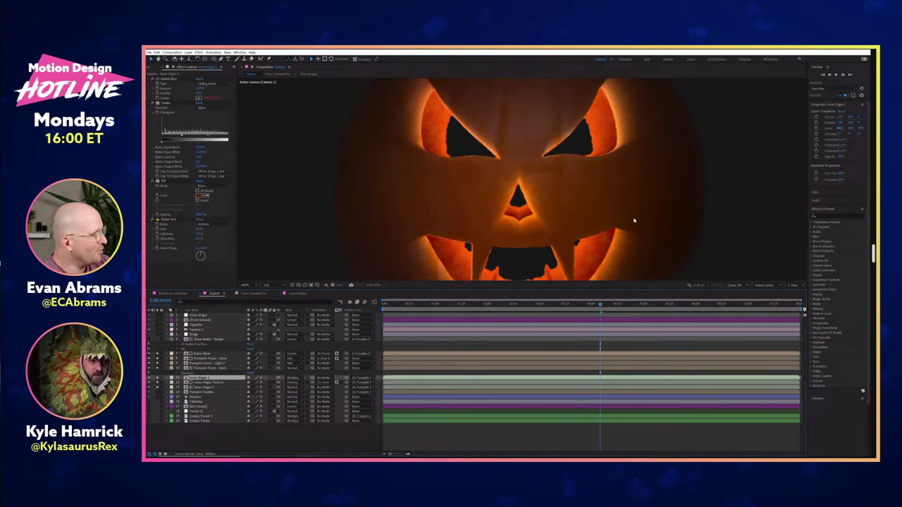
scroll(633, 221, down, 1)
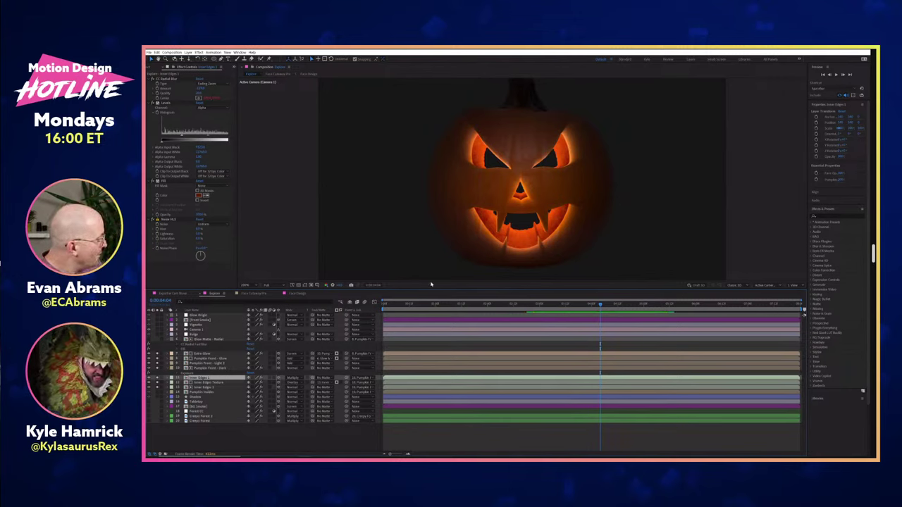
- Select Pumpkin Insides, toggle the solo on Inner Edges 1 to compare its shading, and examine the carved edges up close
click(205, 392)
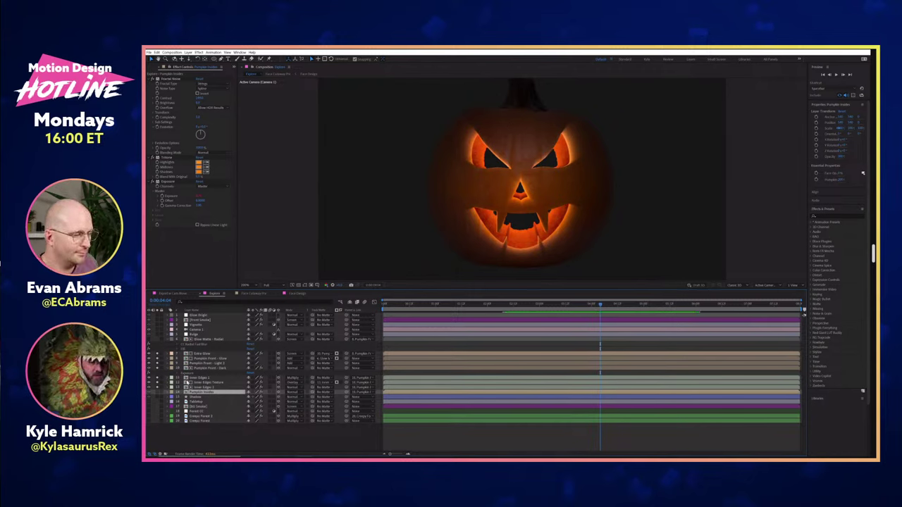
drag(157, 383, 157, 378)
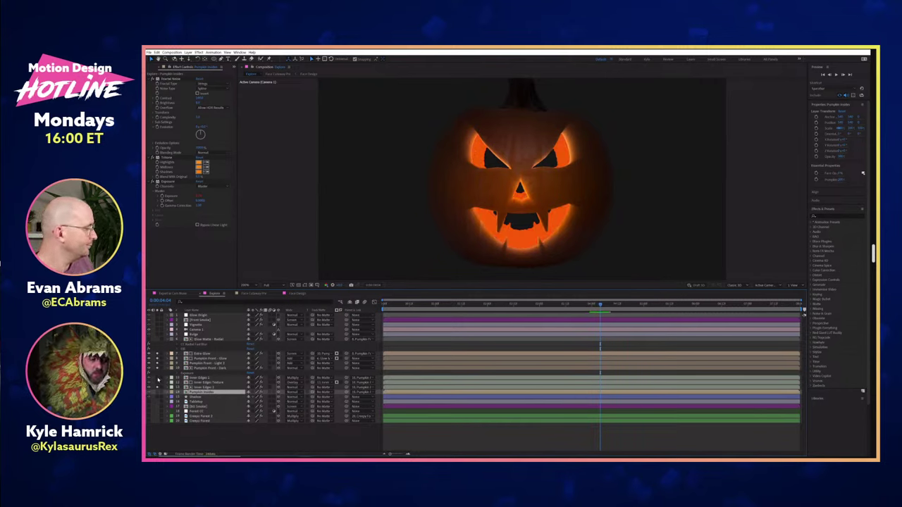
click(157, 378)
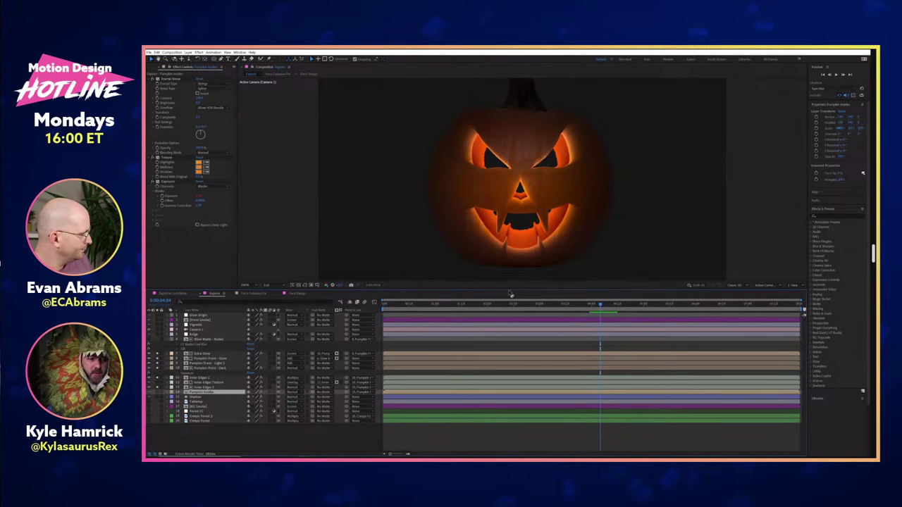
key(period)
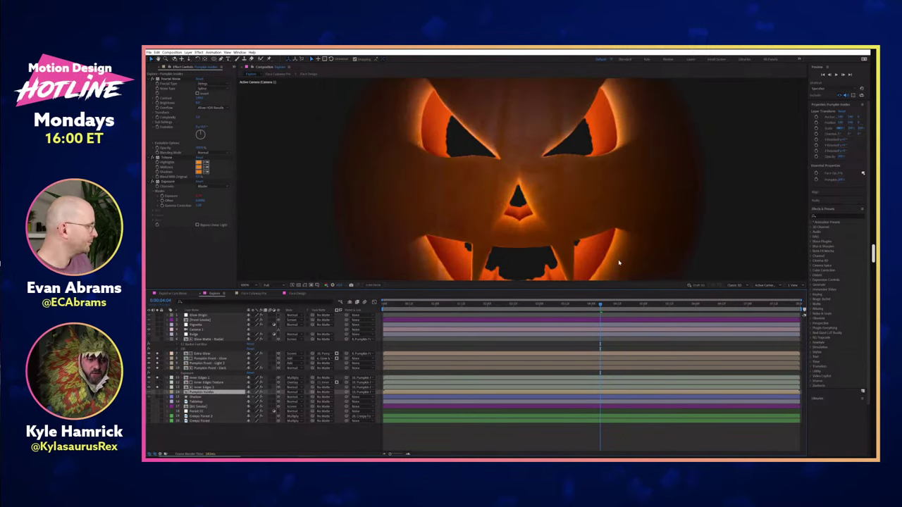
scroll(629, 184, down, 5)
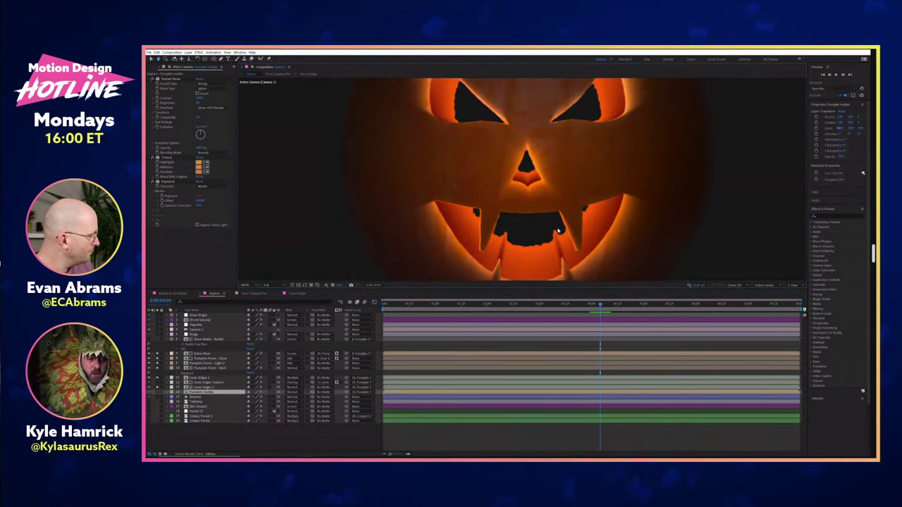
scroll(539, 227, down, 2)
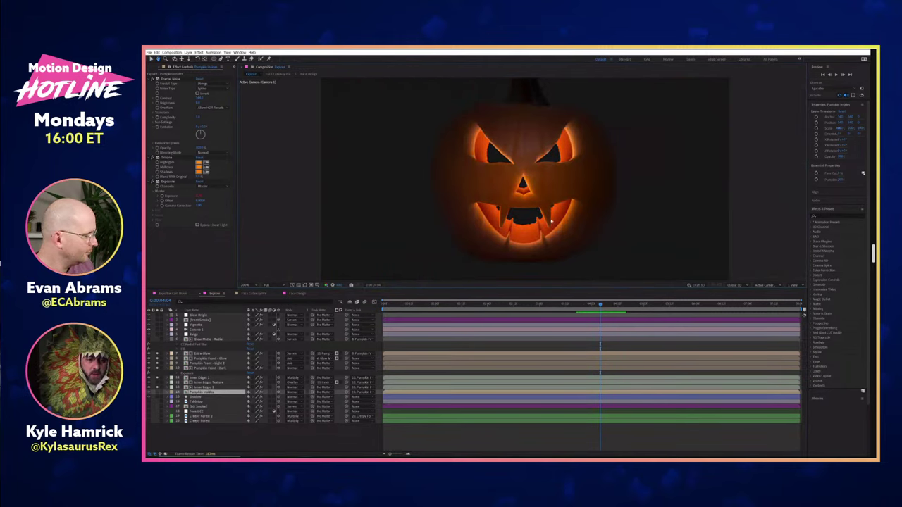
key(v)
scroll(501, 209, up, 2)
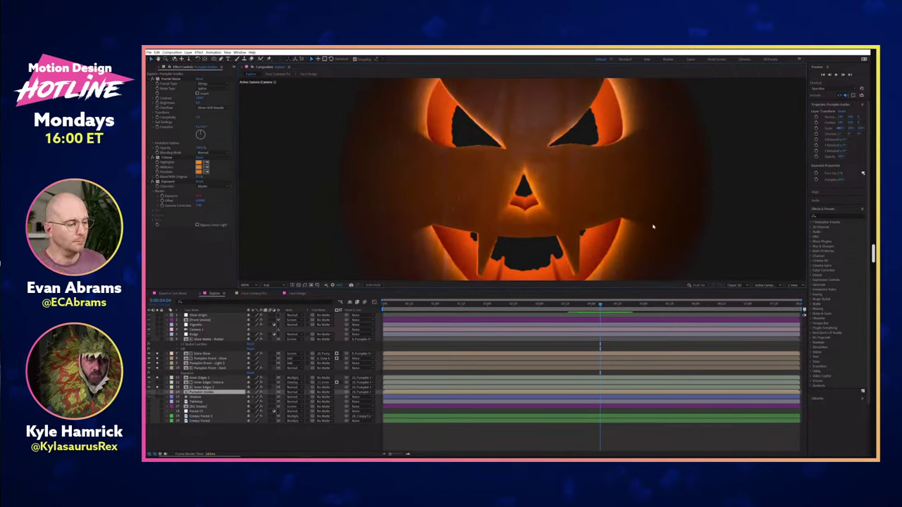
scroll(602, 224, down, 2)
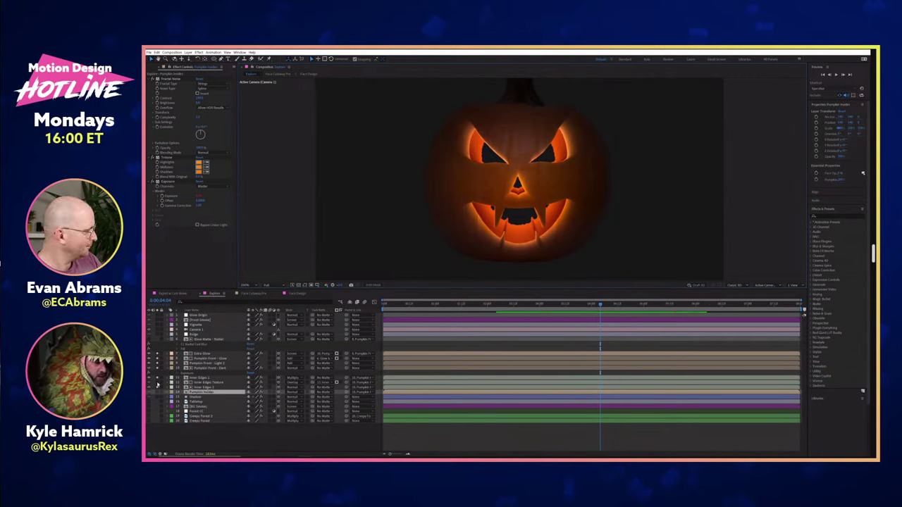
- Isolate the Pumpkin Insides layer and toggle its Tritone and Exposure effects off and on to compare them
drag(157, 354, 157, 387)
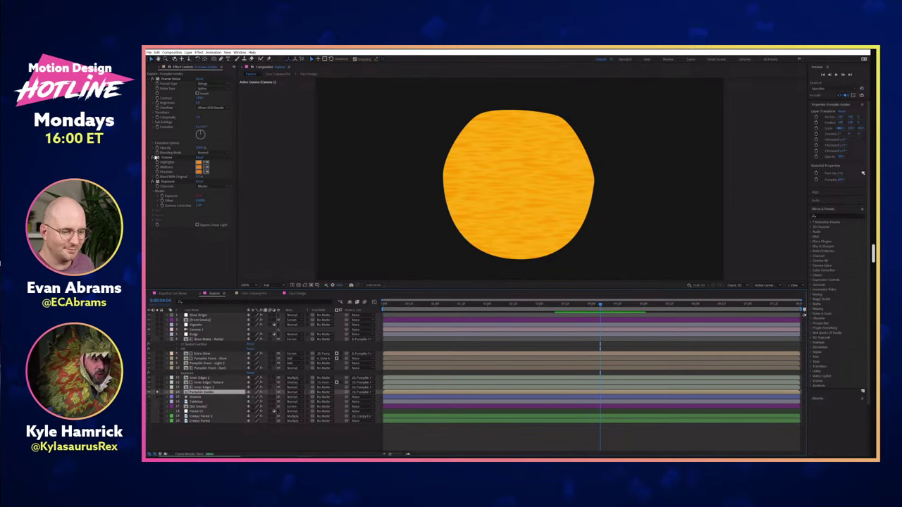
click(156, 157)
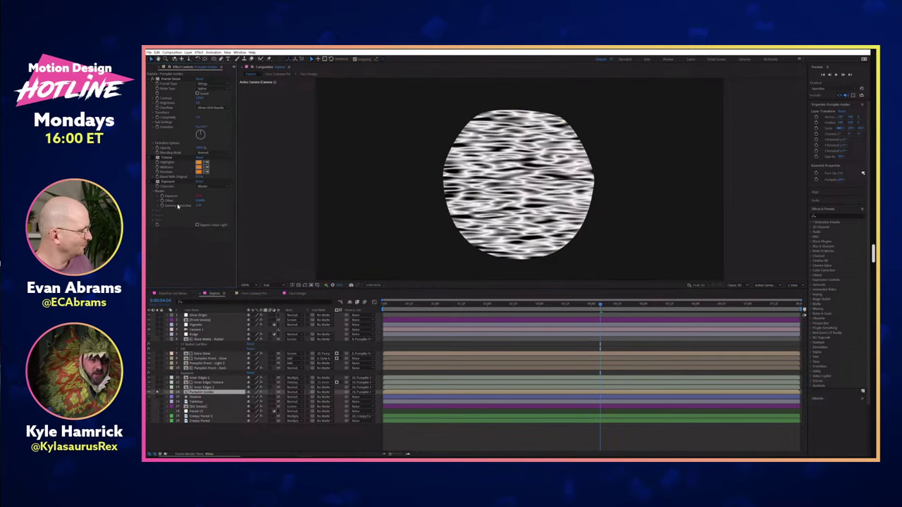
click(155, 158)
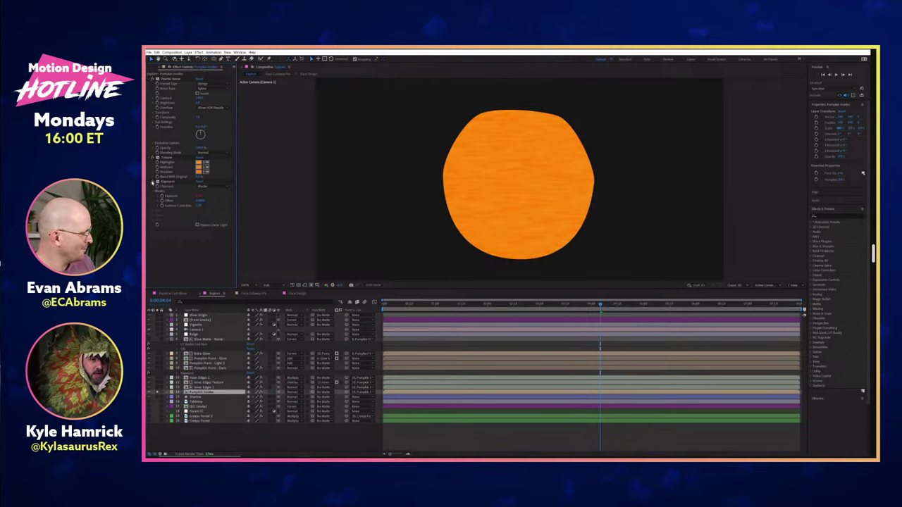
click(156, 183)
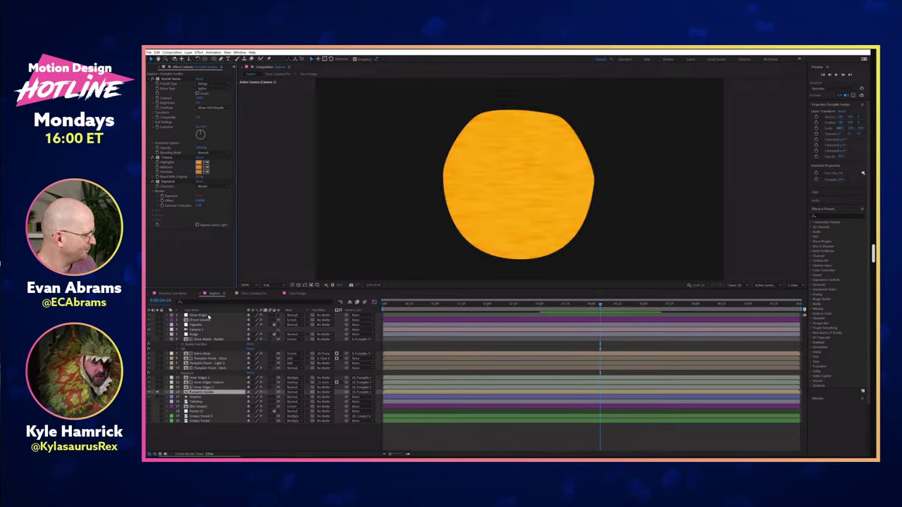
- Reveal the Glow Origin layer's effects in the timeline and unsolo Pumpkin Insides to preview the full composite
click(208, 316)
key(e)
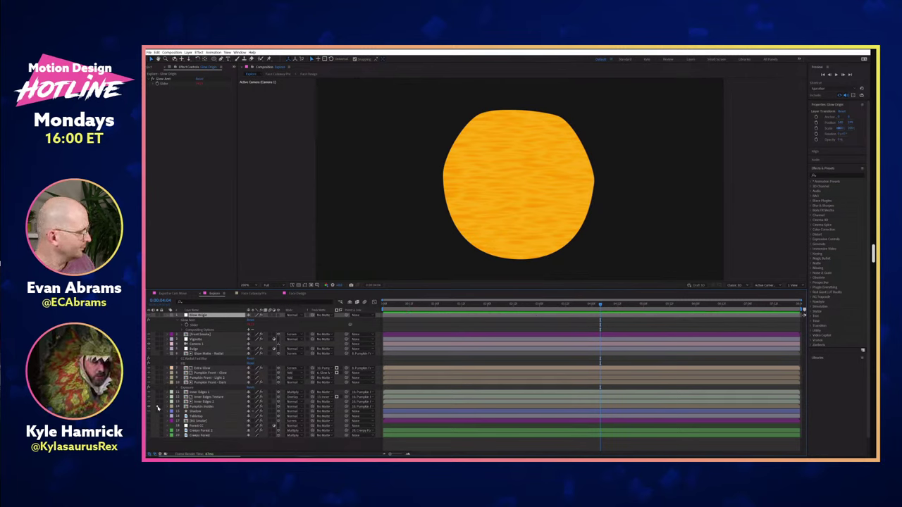
click(158, 407)
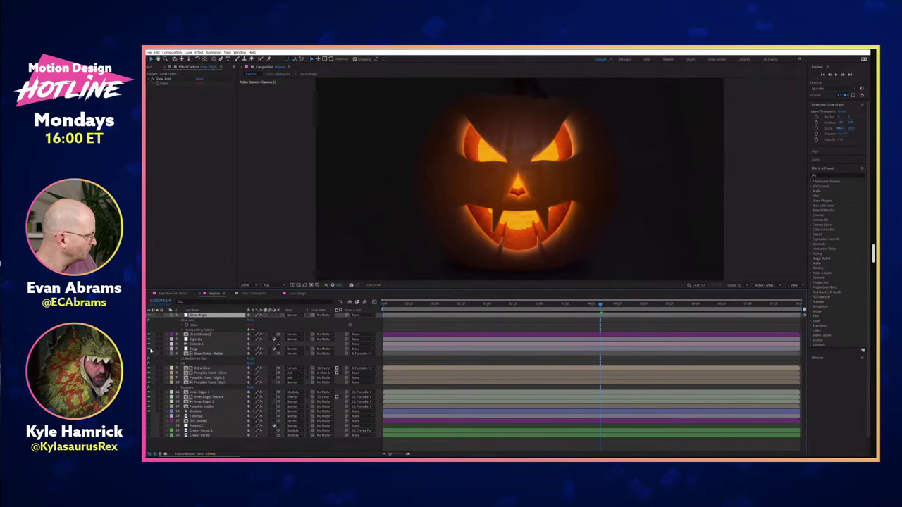
- Toggle the Bulge layer's visibility to compare the pumpkin with and without the distortion
click(149, 349)
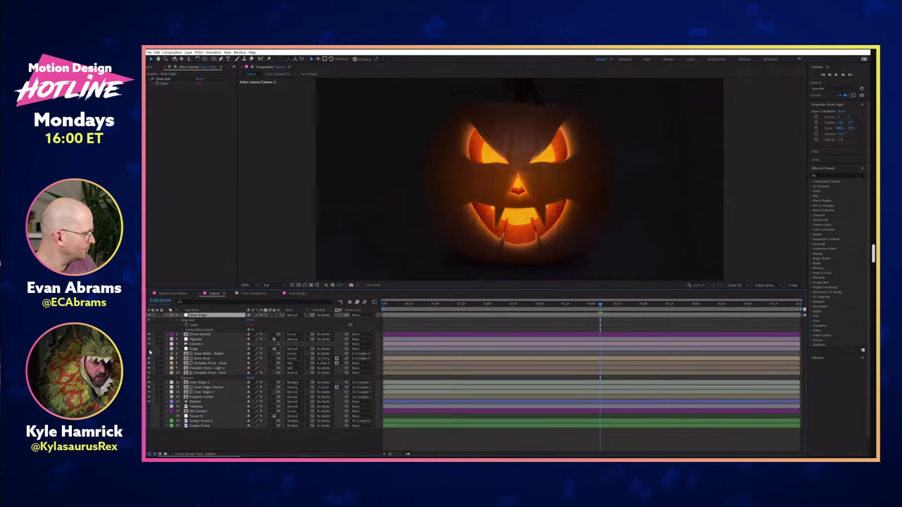
click(149, 348)
click(149, 348)
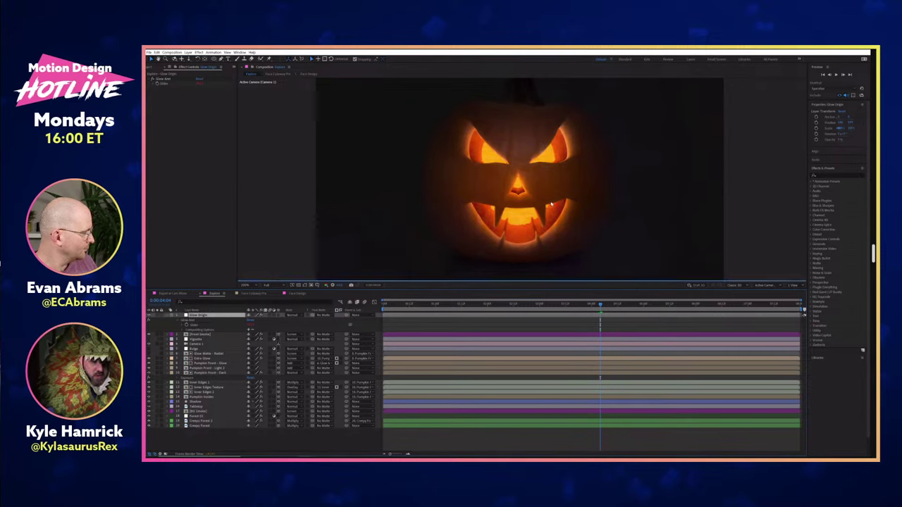
- Dolly the scene camera out and in around the pumpkin, and orbit it to view the composite from a different angle
scroll(566, 197, down, 1)
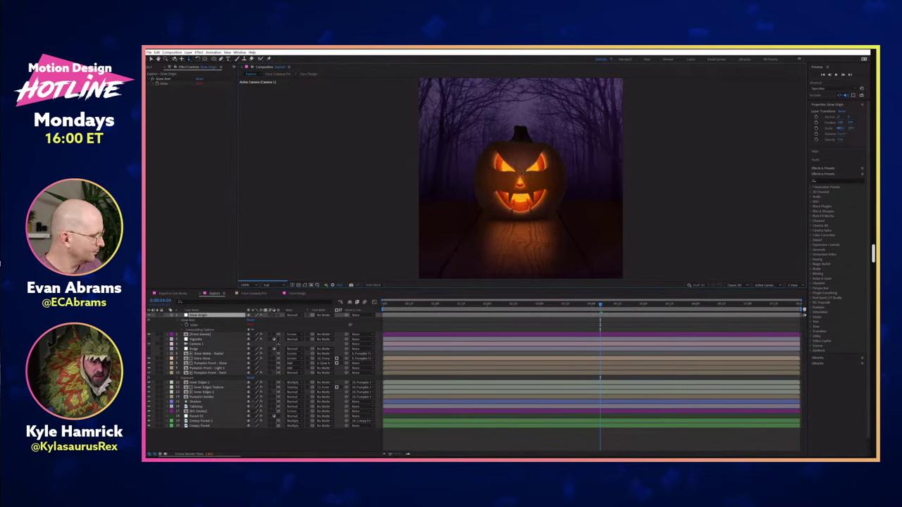
drag(519, 183, 523, 169)
scroll(521, 171, up, 3)
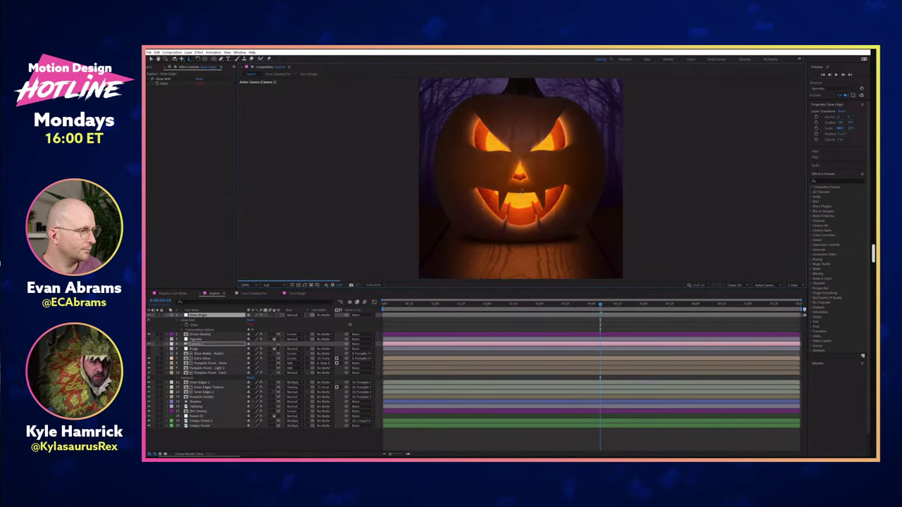
scroll(522, 189, down, 3)
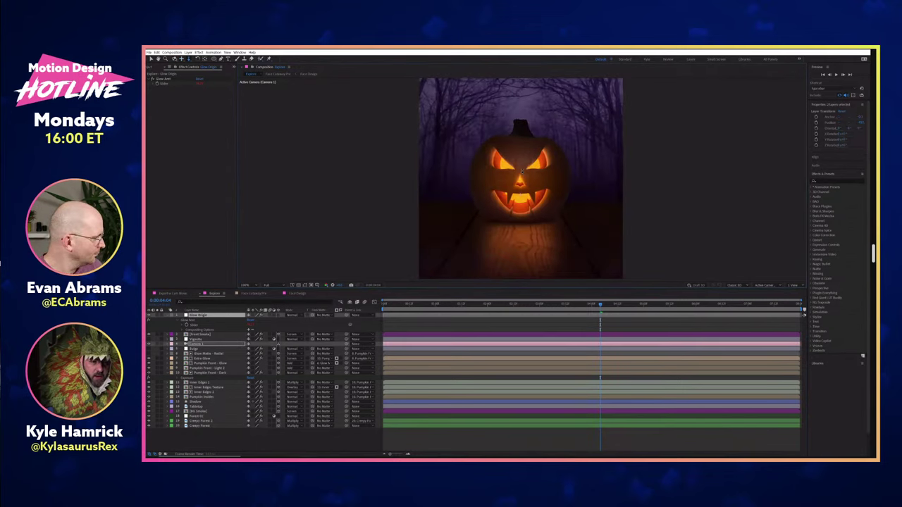
scroll(521, 171, up, 3)
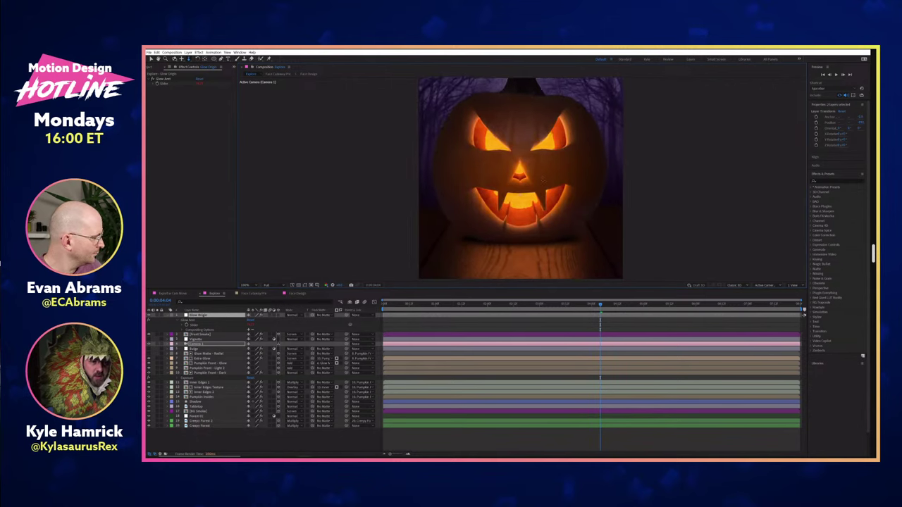
drag(544, 191, 553, 101)
key(1)
click(535, 192)
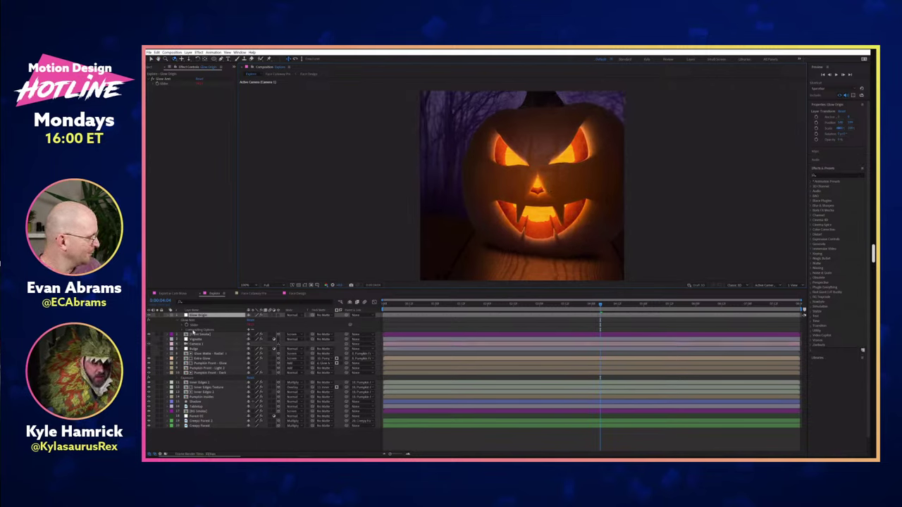
- Expand the Bulge layer's effect properties, toggle the layer's visibility, and try a Bulge Height of 1 to exaggerate the distortion
click(177, 349)
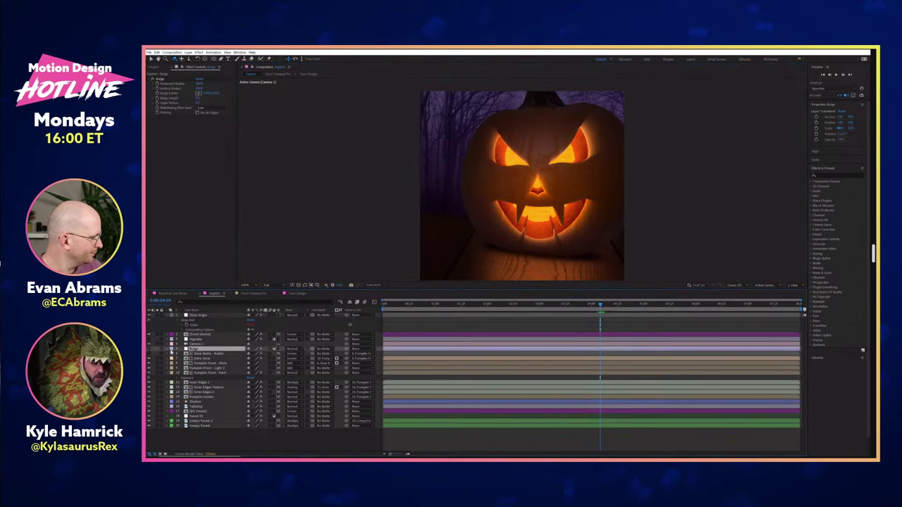
key(e)
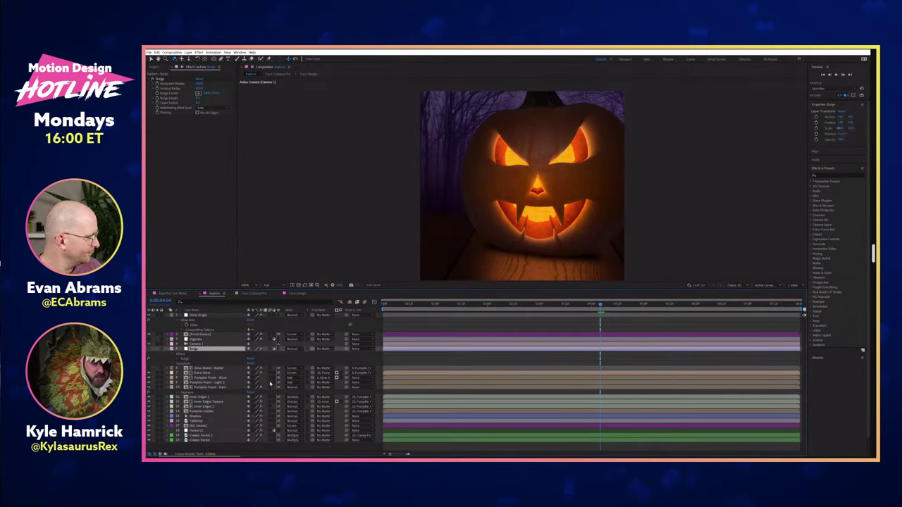
click(177, 359)
click(149, 349)
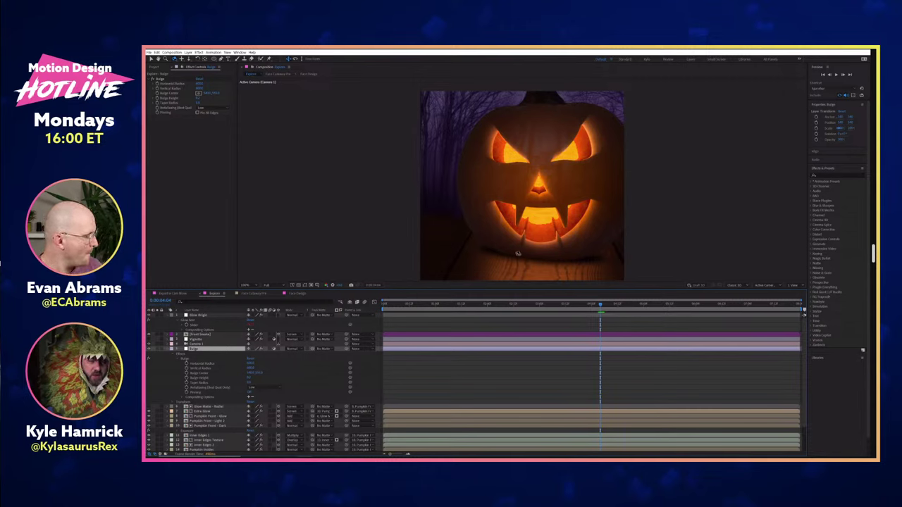
click(249, 377)
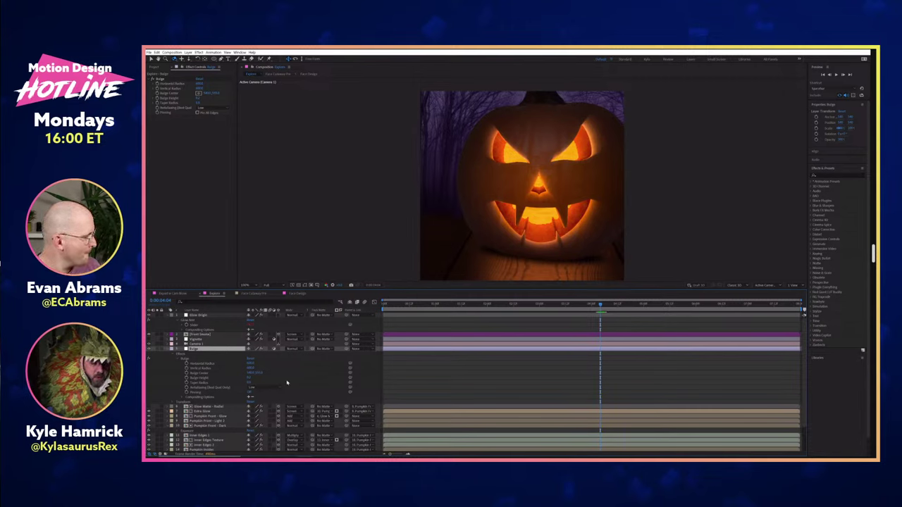
text(1)
click(284, 380)
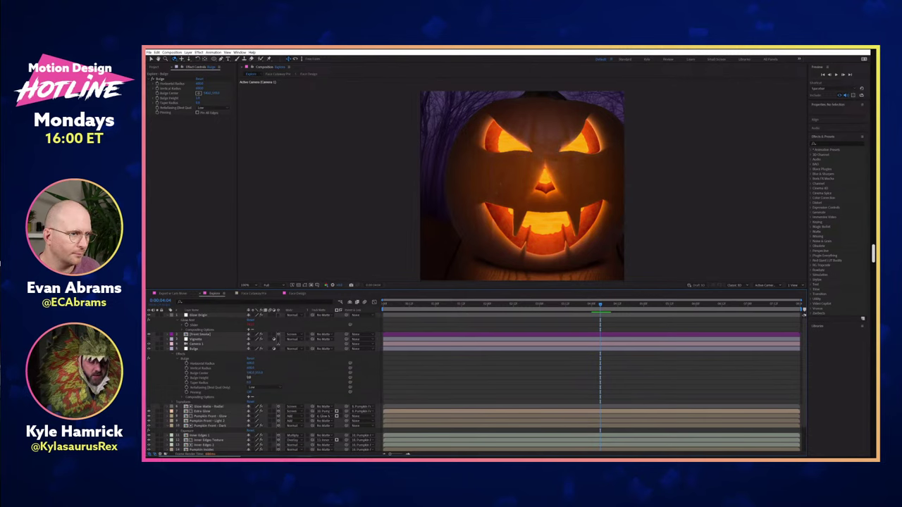
- Set the Bulge Height to 0 and collapse the Bulge layer's properties
click(250, 377)
text(0)
key(Return)
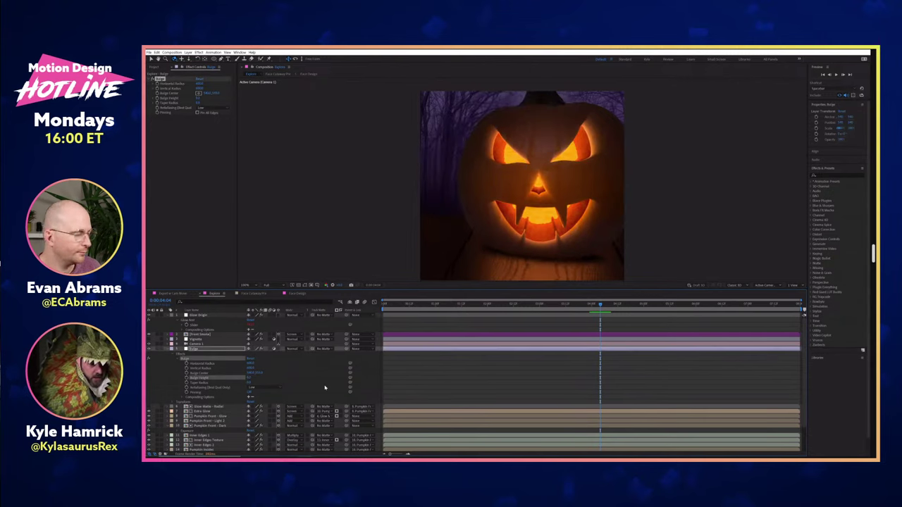
click(166, 348)
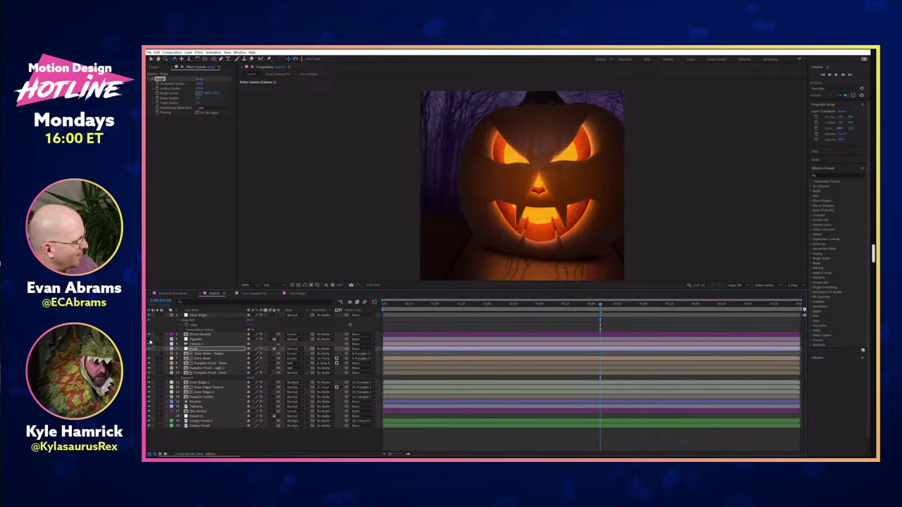
- Turn on the Vignette layer and switch off its Optics Compensation effect
click(149, 340)
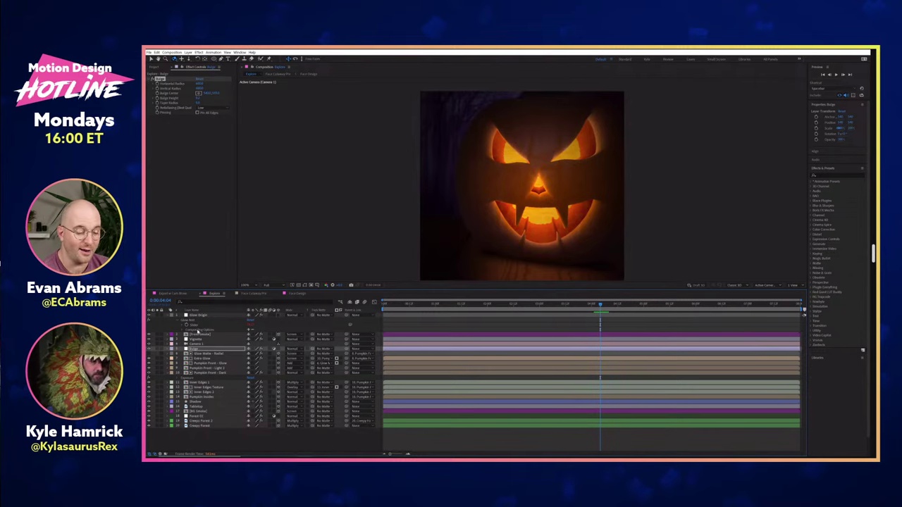
click(204, 339)
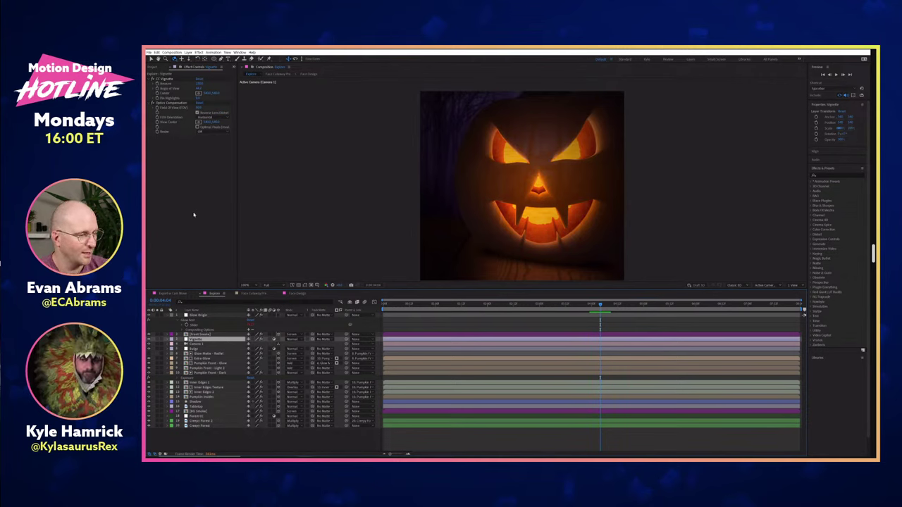
click(152, 103)
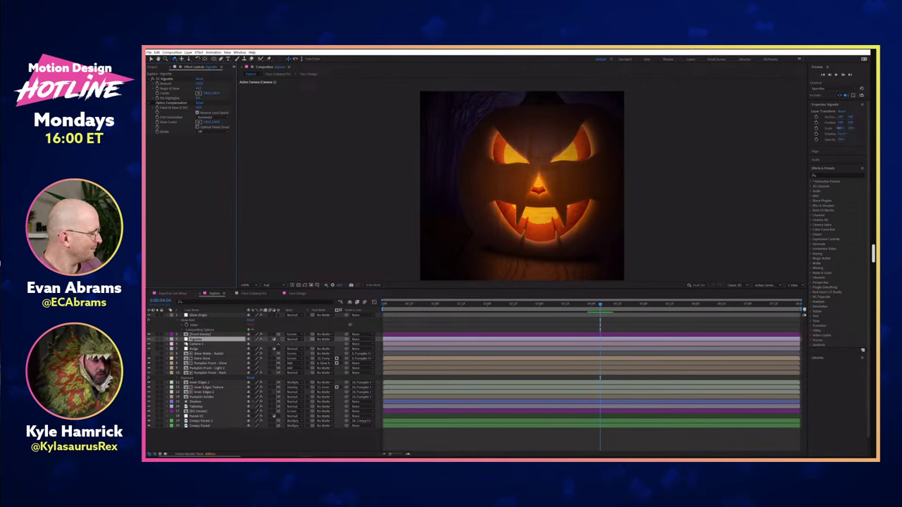
- Reveal the Vignette layer's effects in the timeline and toggle CC Vignette to compare the darkened edges
key(e)
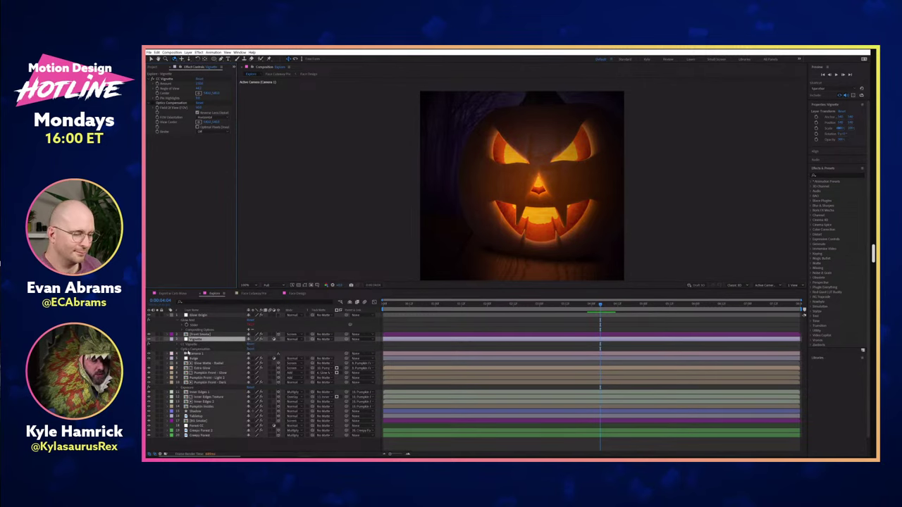
click(150, 344)
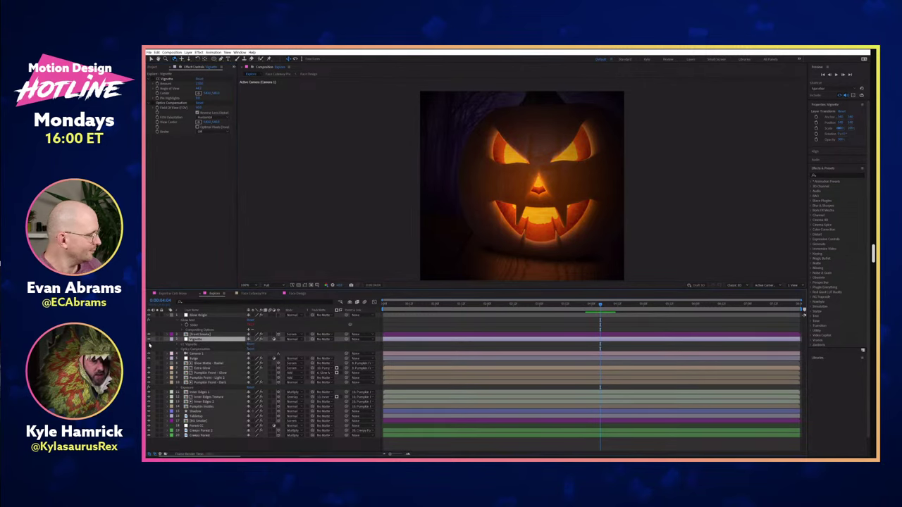
click(150, 346)
click(150, 345)
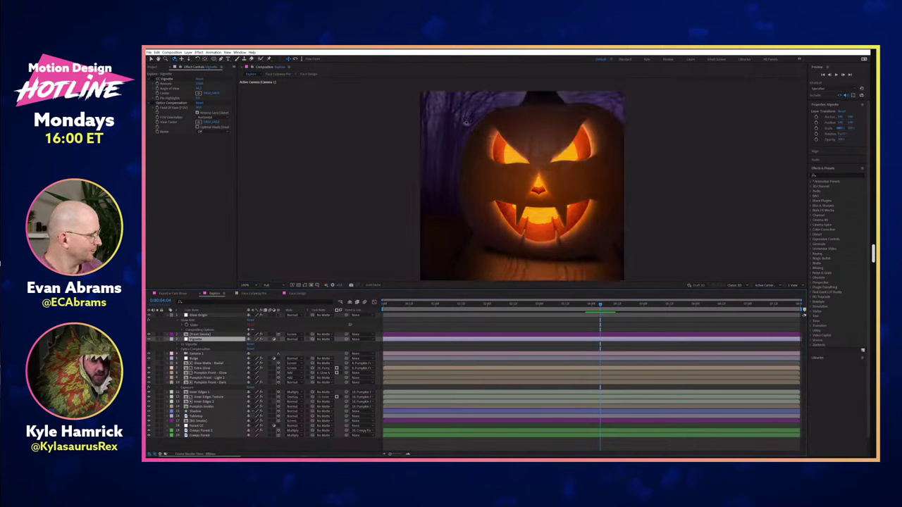
- Expand Optics Compensation on the Vignette layer and toggle it repeatedly to compare the lens distortion, leaving it enabled
click(206, 350)
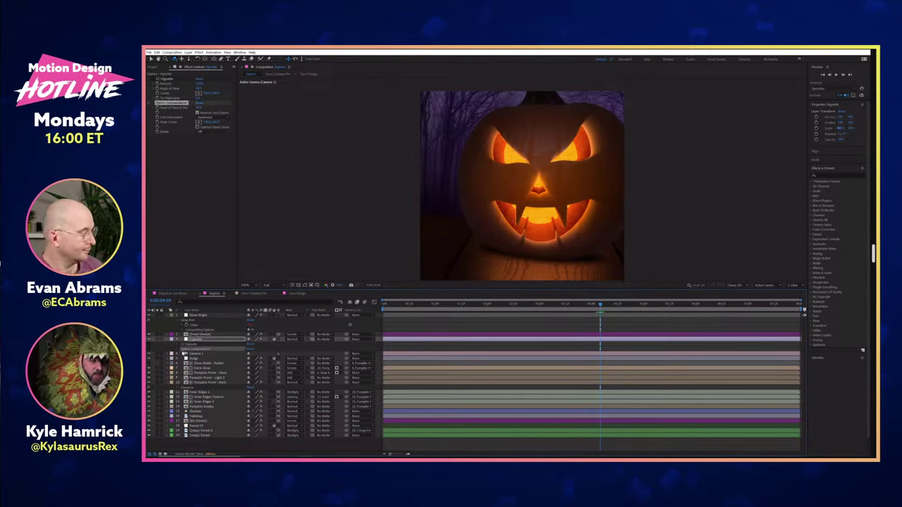
click(177, 350)
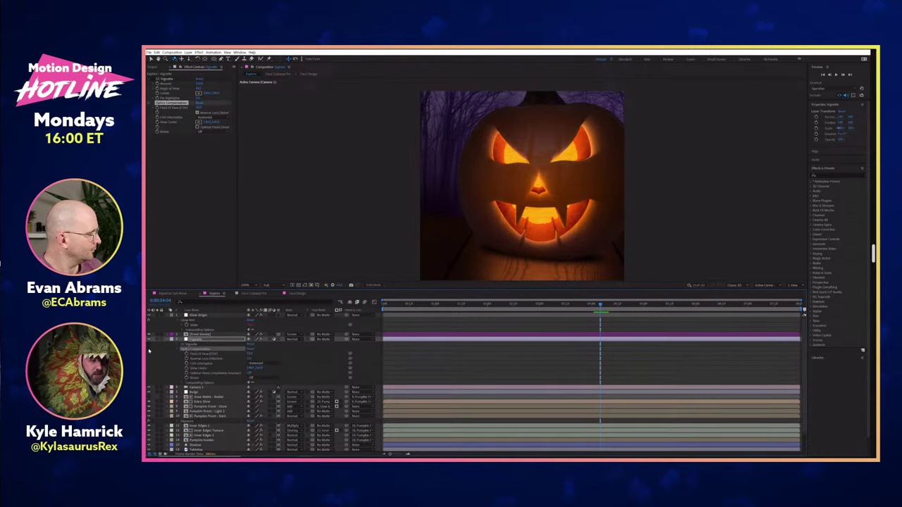
click(149, 350)
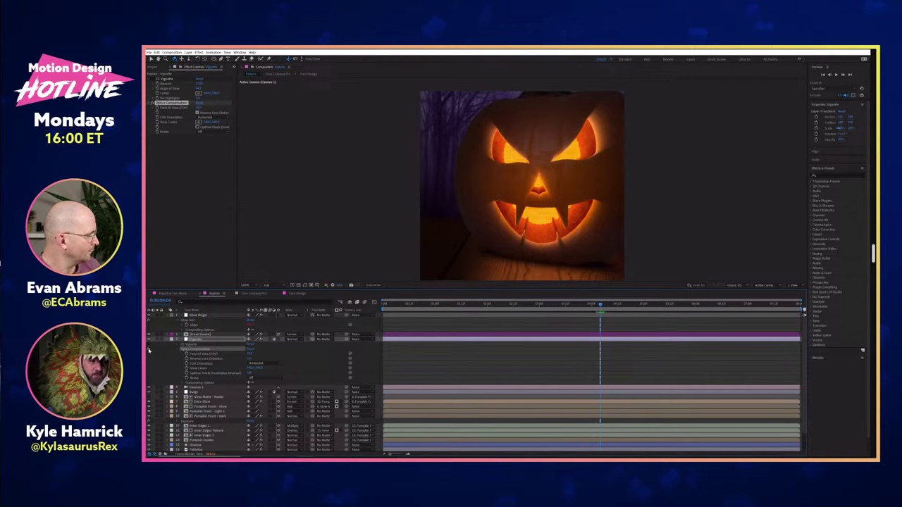
click(148, 350)
click(149, 350)
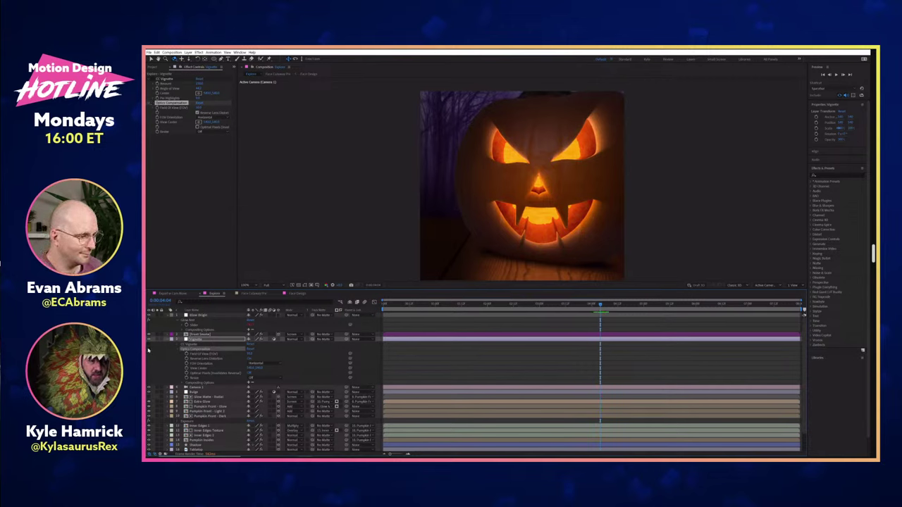
click(148, 350)
click(148, 350)
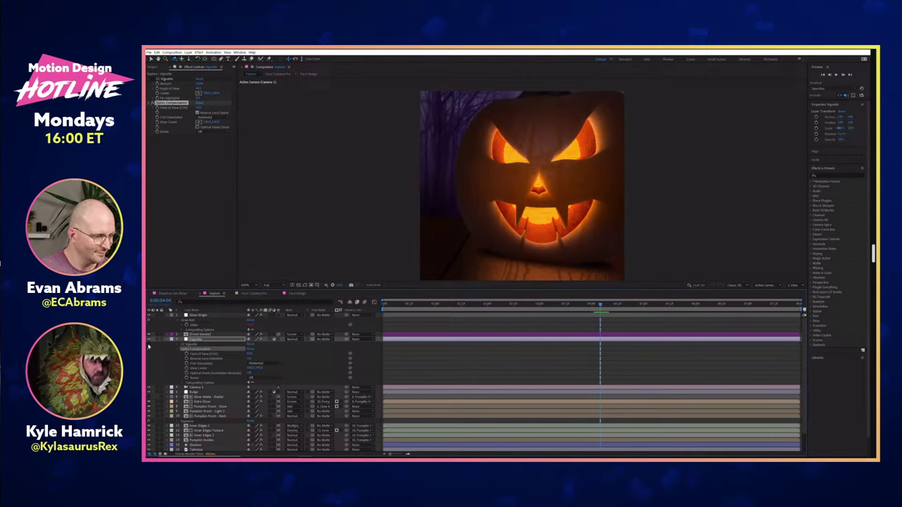
- Re-enable CC Vignette, set its Amount to 150, and collapse the expanded layer properties in the timeline
click(171, 339)
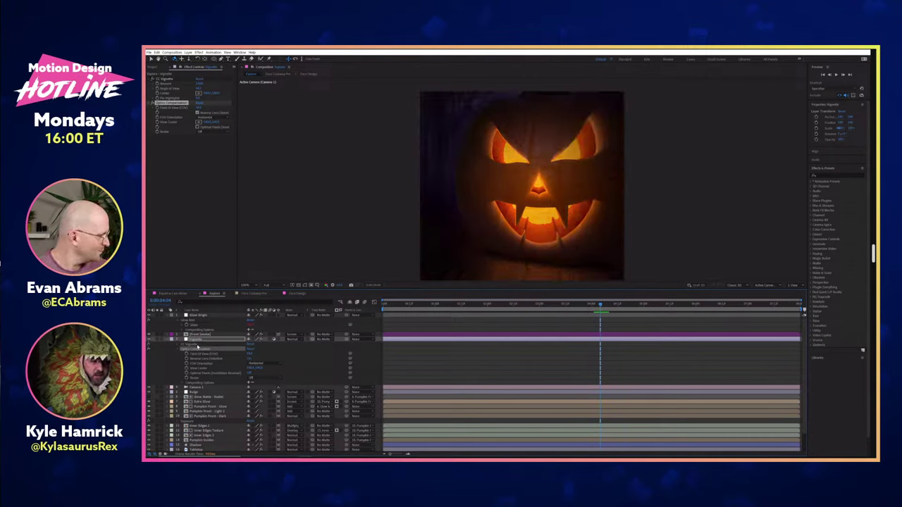
click(199, 91)
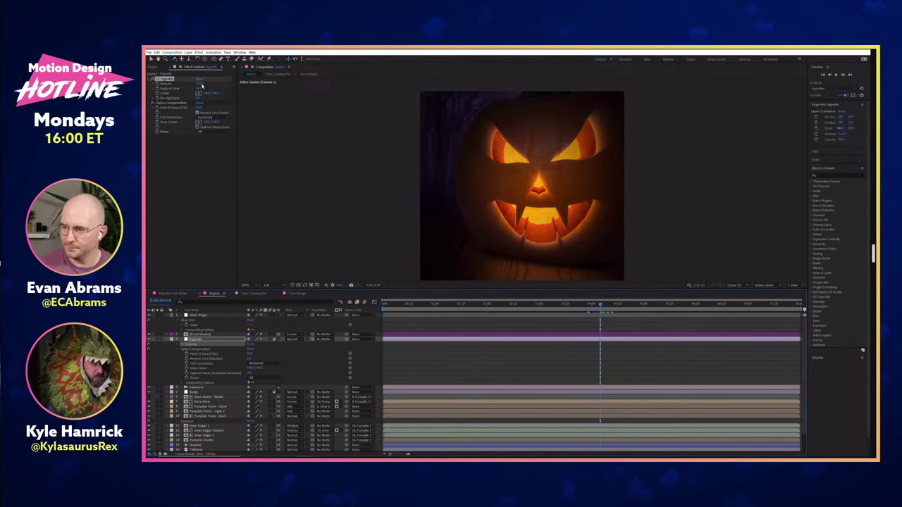
text(150)
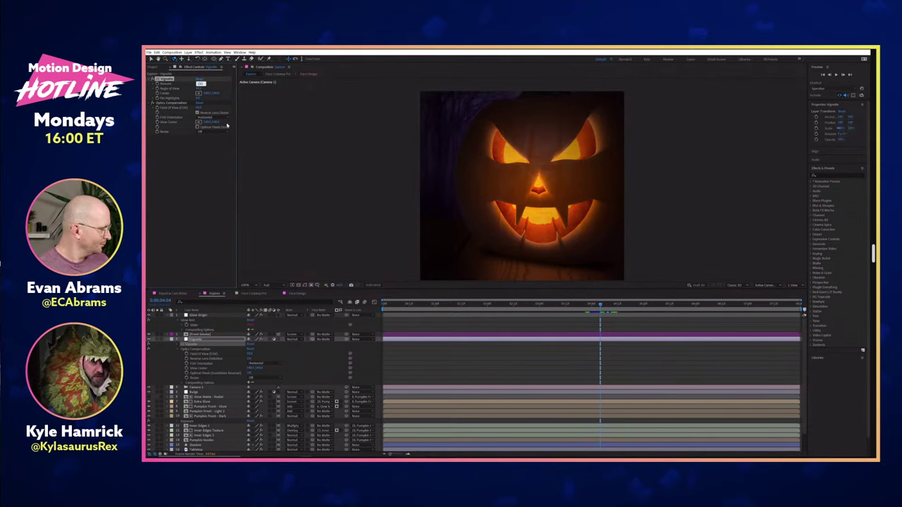
key(Return)
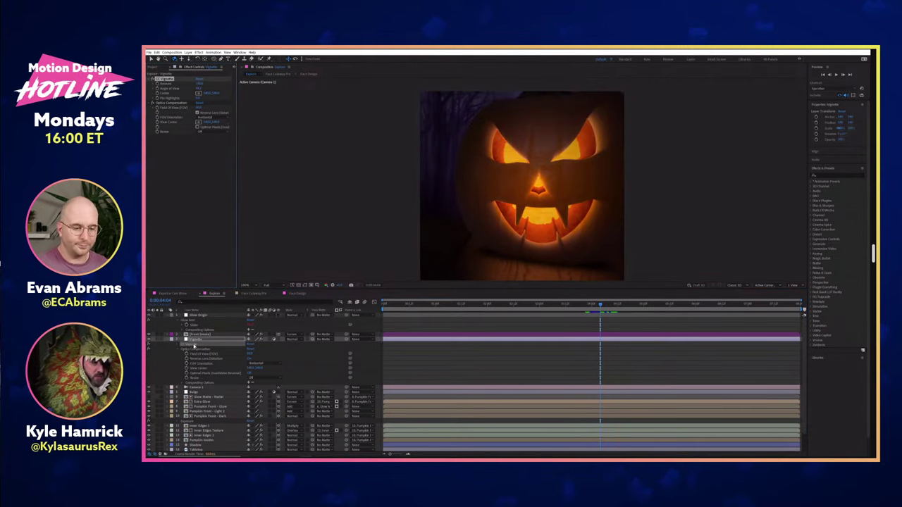
click(167, 339)
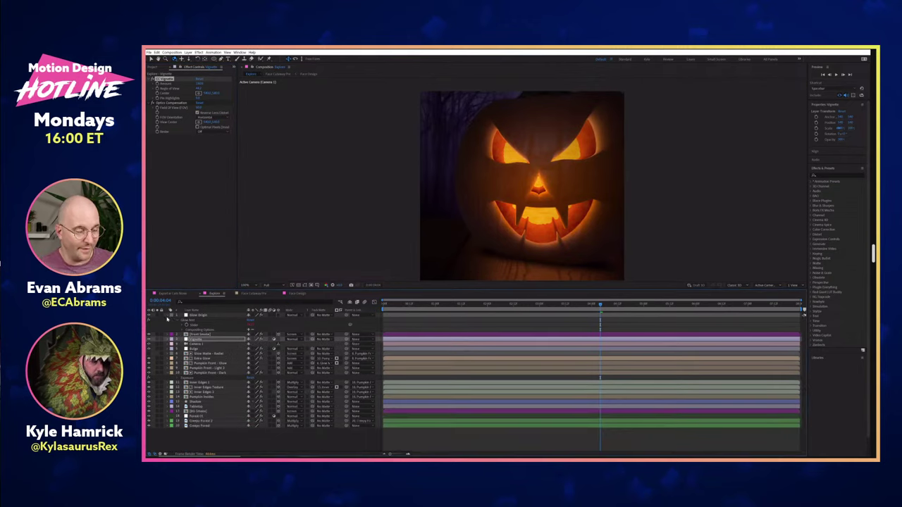
click(250, 429)
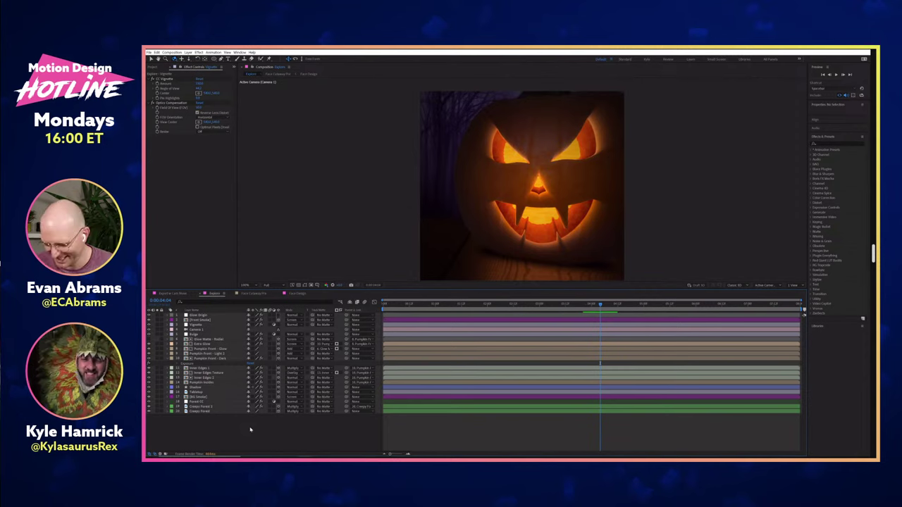
- Open the Face Design composition and preview the animated face's path animation
click(301, 293)
click(321, 391)
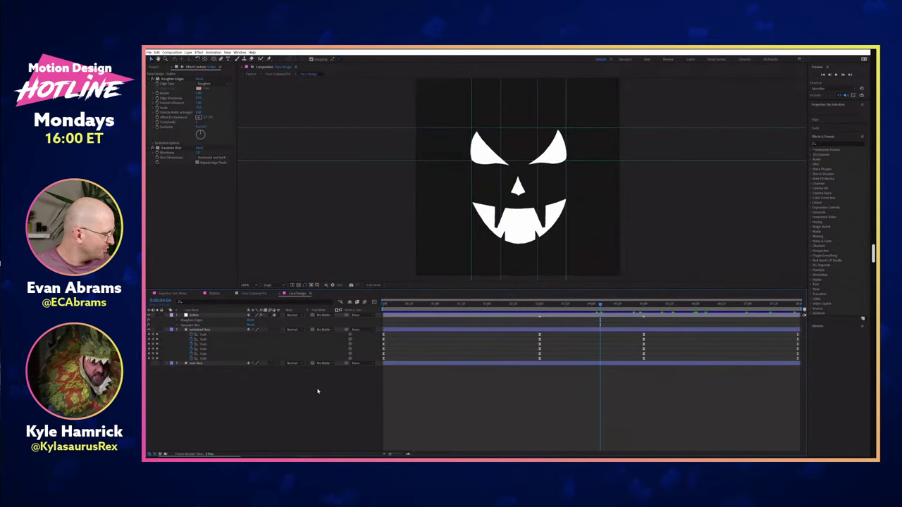
click(214, 336)
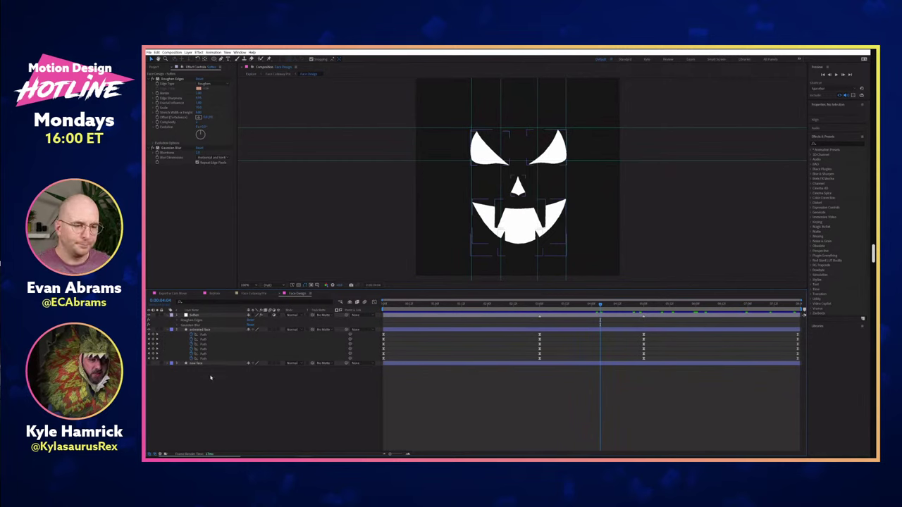
click(398, 393)
key(space)
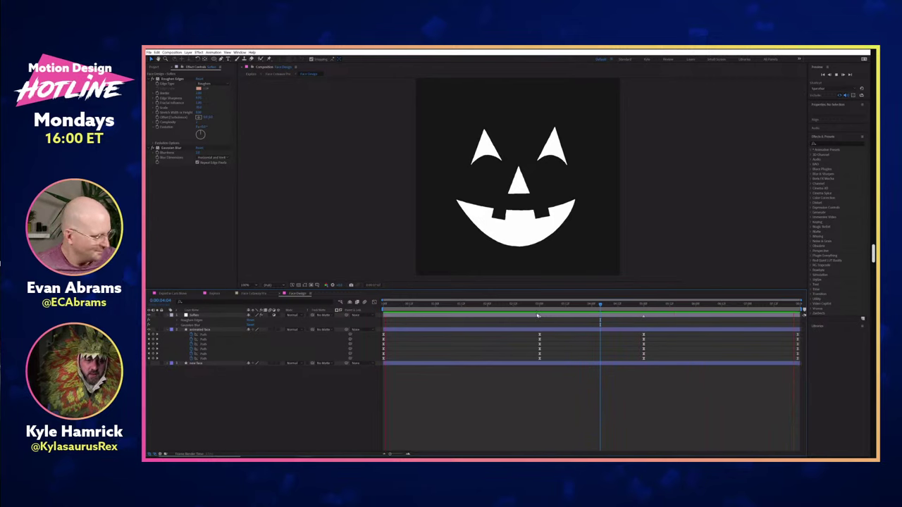
- Scrub between the face's path keyframes and park the time on the set at 5 seconds to inspect the pose
drag(539, 307, 642, 312)
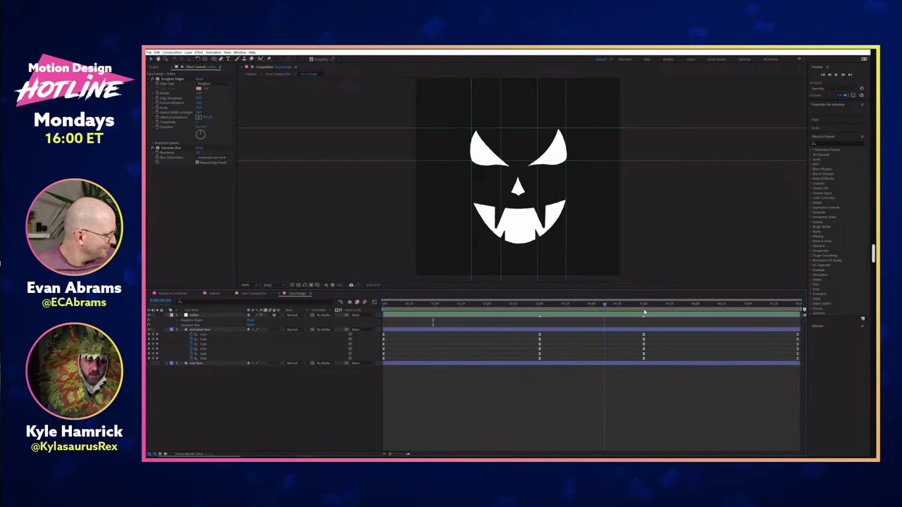
key(k)
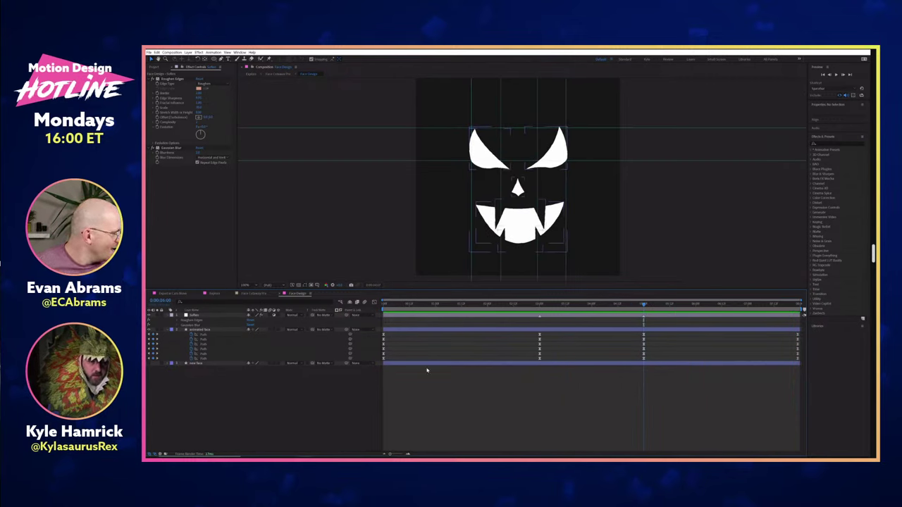
click(607, 329)
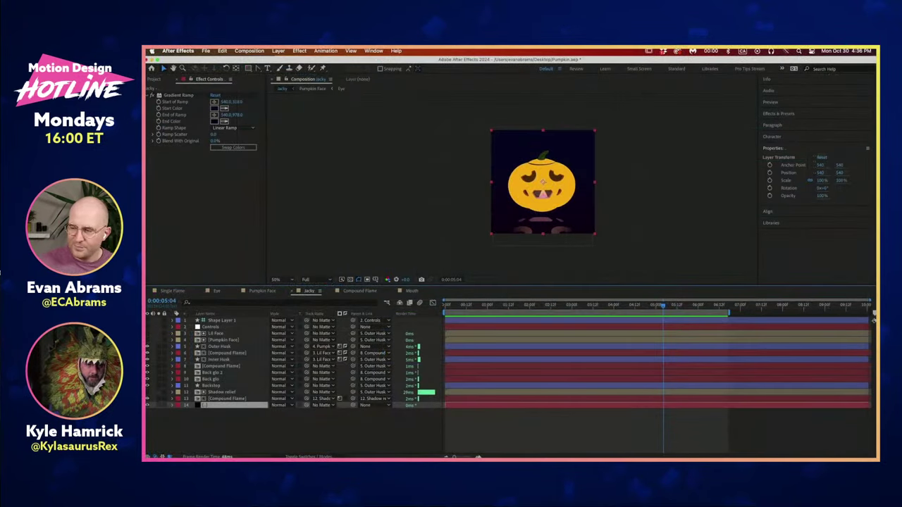
- Select the Blink control on the Controls layer and move the time to 6 seconds
click(531, 325)
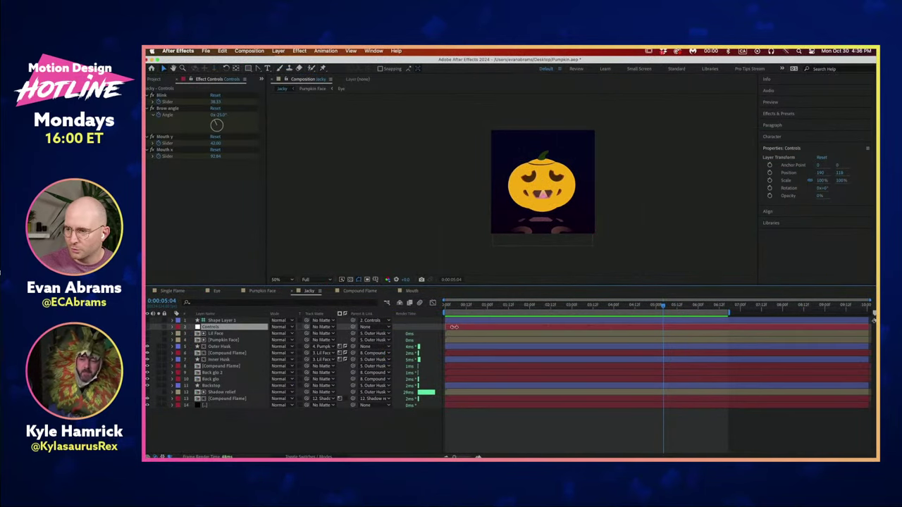
click(164, 95)
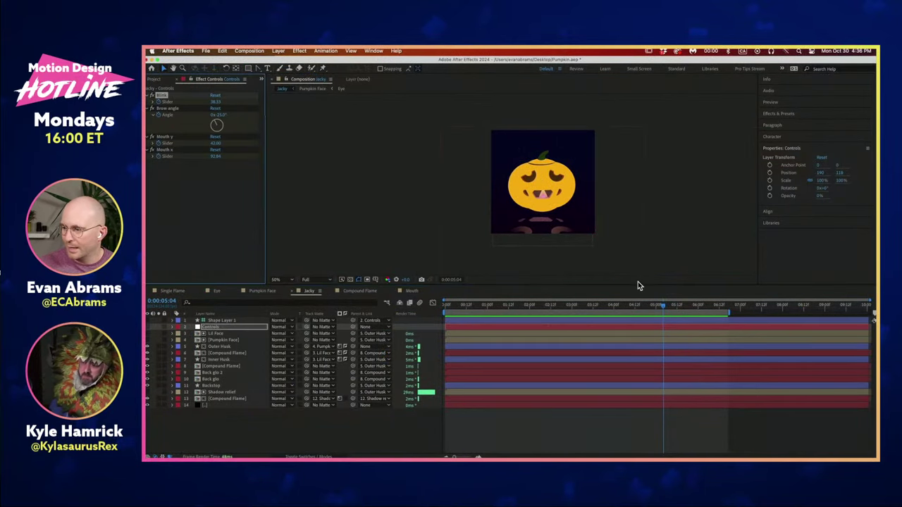
drag(669, 307, 698, 308)
scroll(620, 223, up, 1)
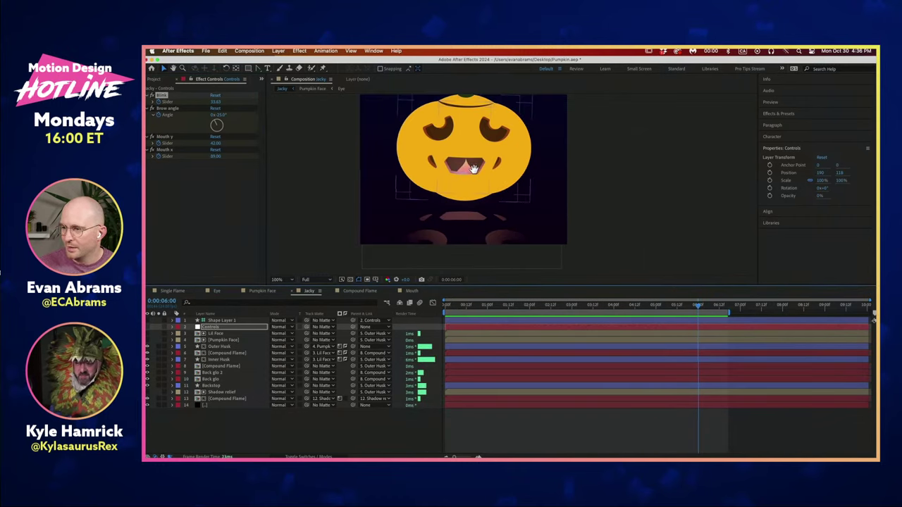
- Try other slider values for the Blink and mouth controls on the pumpkin face and undo the changes
drag(215, 102, 212, 157)
key(super+z)
key(super+z)
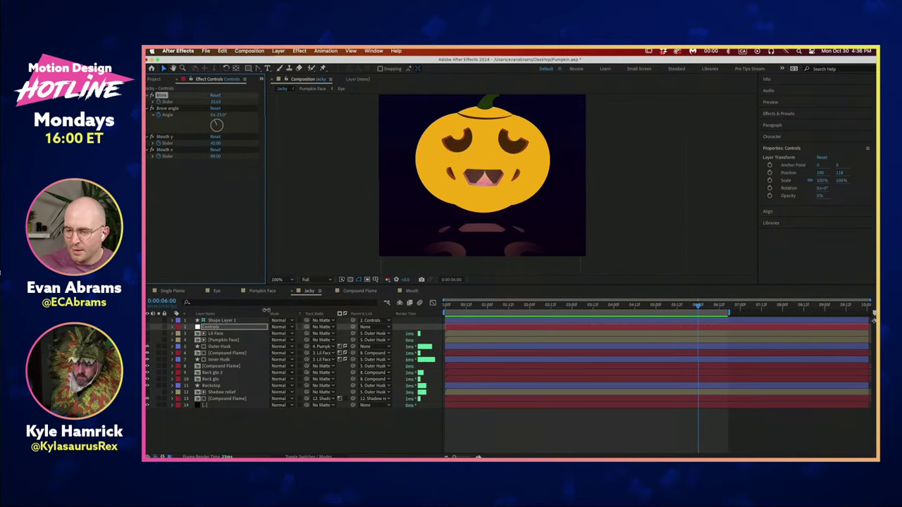
- Make the green dot on Shape Layer 1 visible and reveal its keyframed Position in the timeline
click(248, 321)
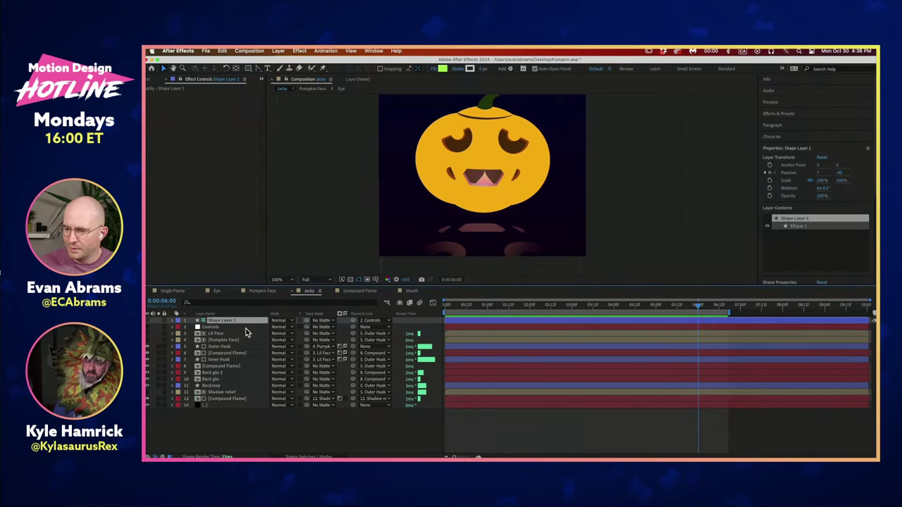
drag(502, 159, 521, 210)
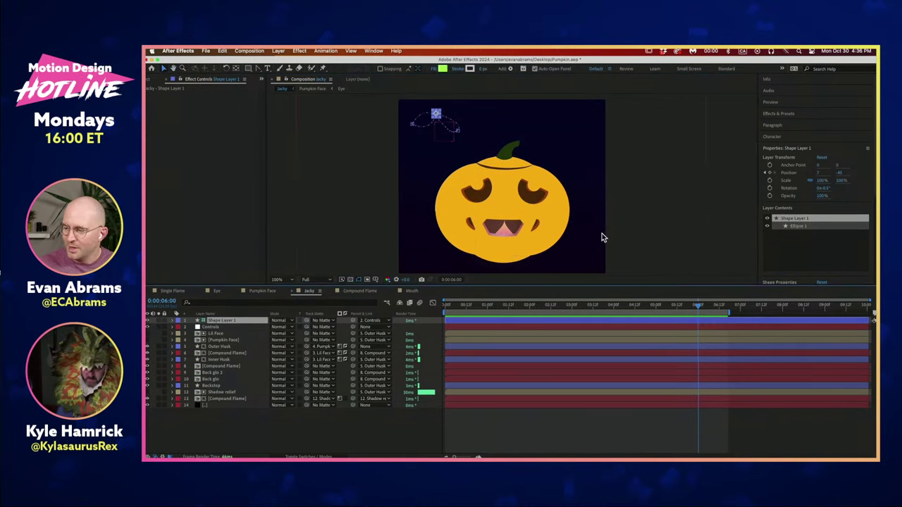
scroll(458, 120, up, 2)
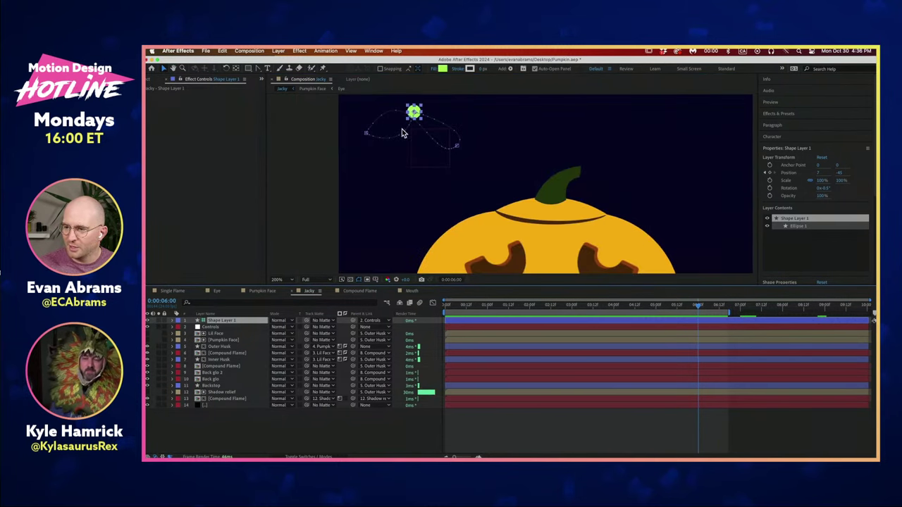
click(304, 169)
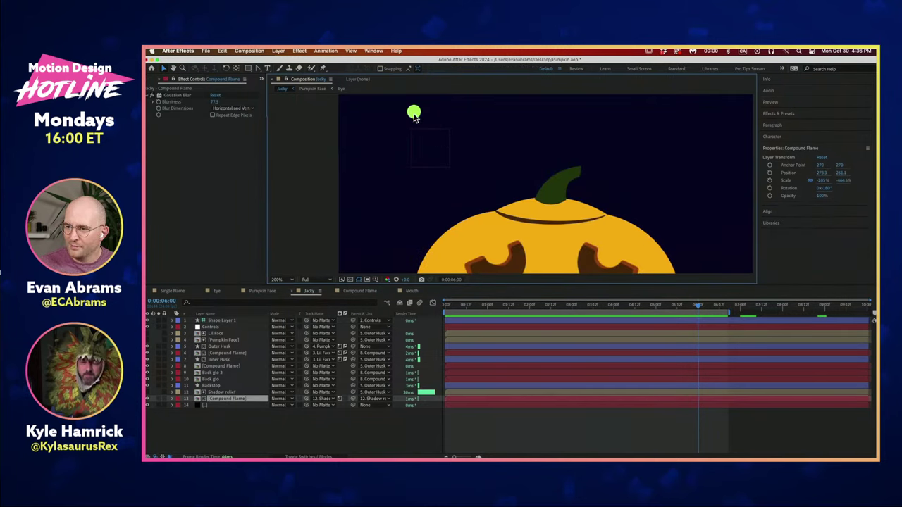
click(484, 327)
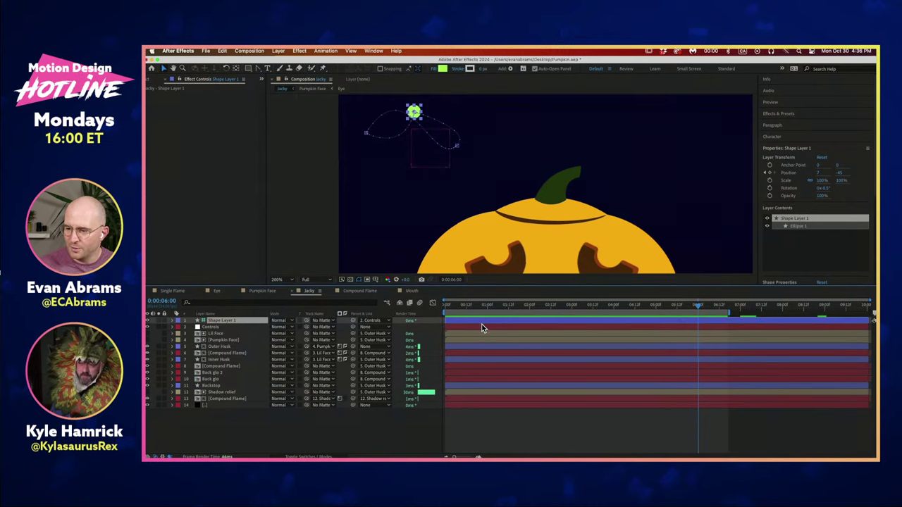
click(483, 322)
key(u)
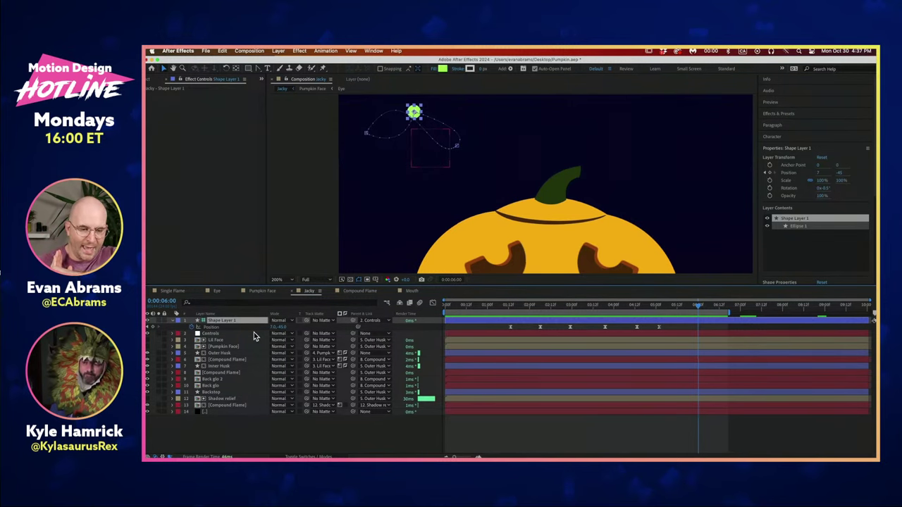
- Move the green dot to Position -33, 17 at 6 seconds to redirect the pumpkin's gaze, undo the extra move, and deselect the layer
click(419, 112)
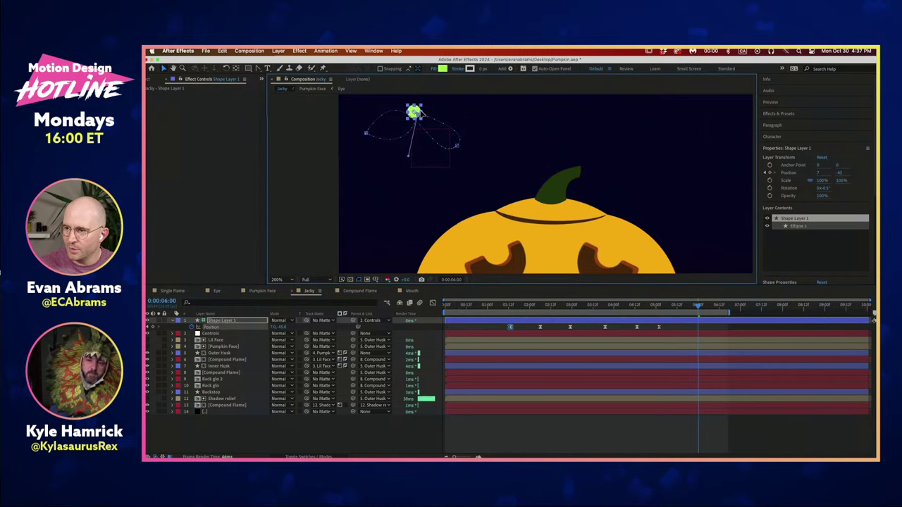
key(super+z)
mouse_move(418, 113)
mouse_down()
mouse_move(427, 125)
mouse_move(408, 124)
mouse_up()
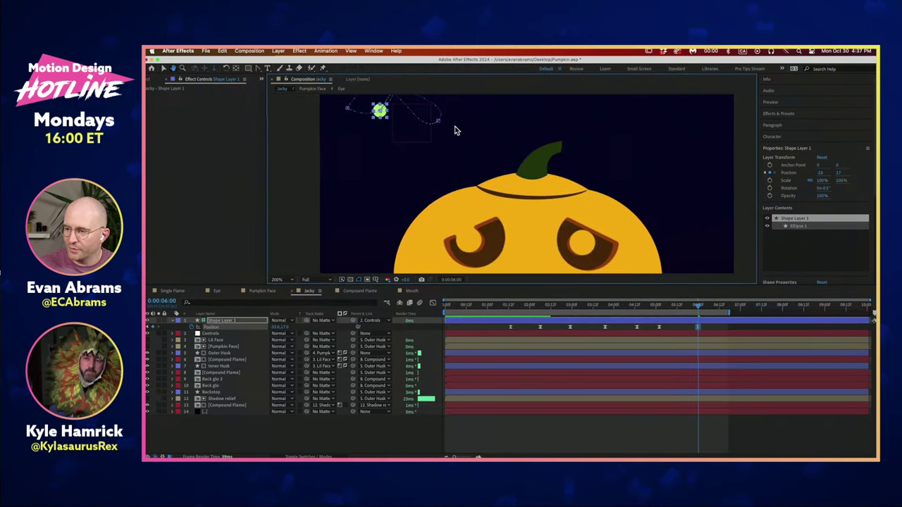
scroll(433, 124, down, 1)
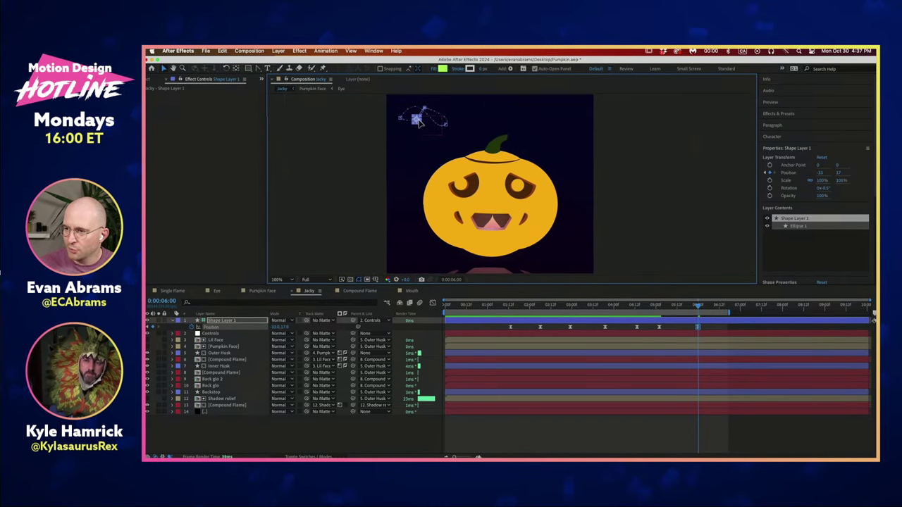
mouse_move(418, 120)
mouse_down()
mouse_move(434, 119)
mouse_move(399, 126)
mouse_move(439, 121)
mouse_move(423, 115)
mouse_move(438, 125)
mouse_move(430, 126)
mouse_up()
key(super+z)
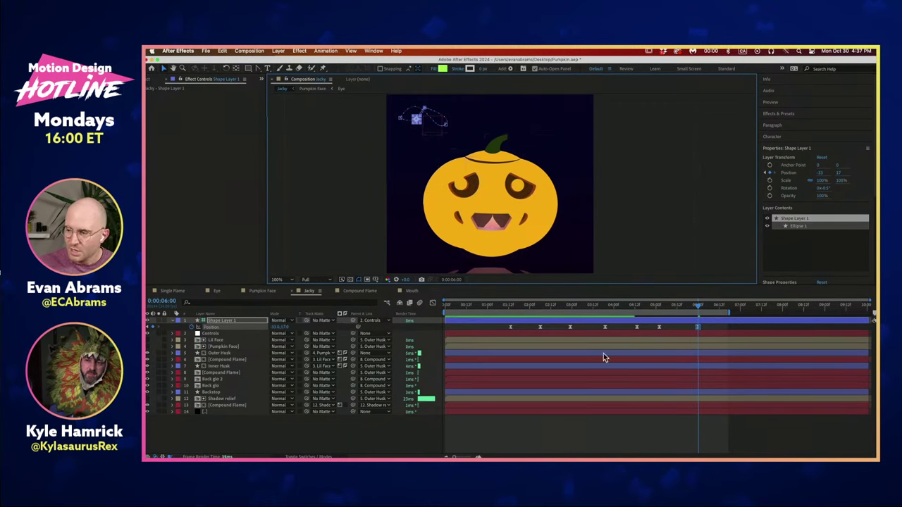
click(719, 329)
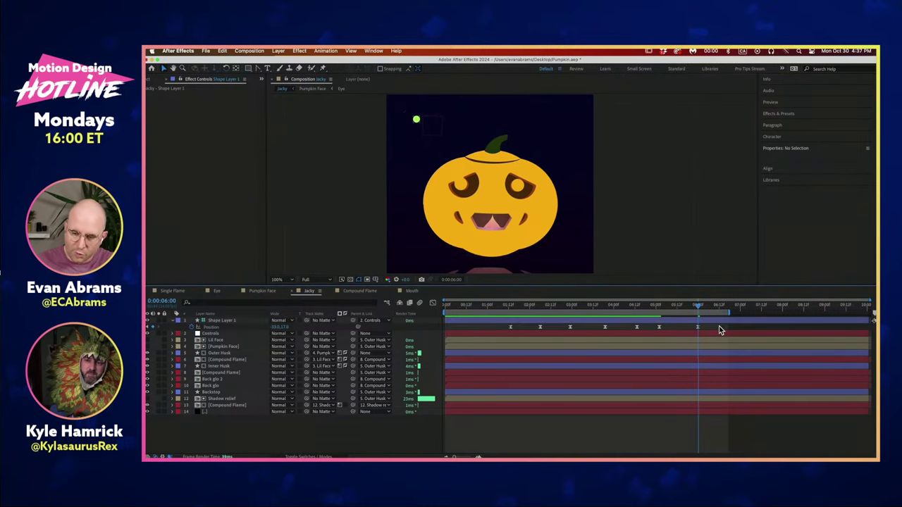
- Open the Pumpkin Face composition, inspect its Mouth, Eye and Black Solid layers, and display layer names instead of source names
double_click(253, 347)
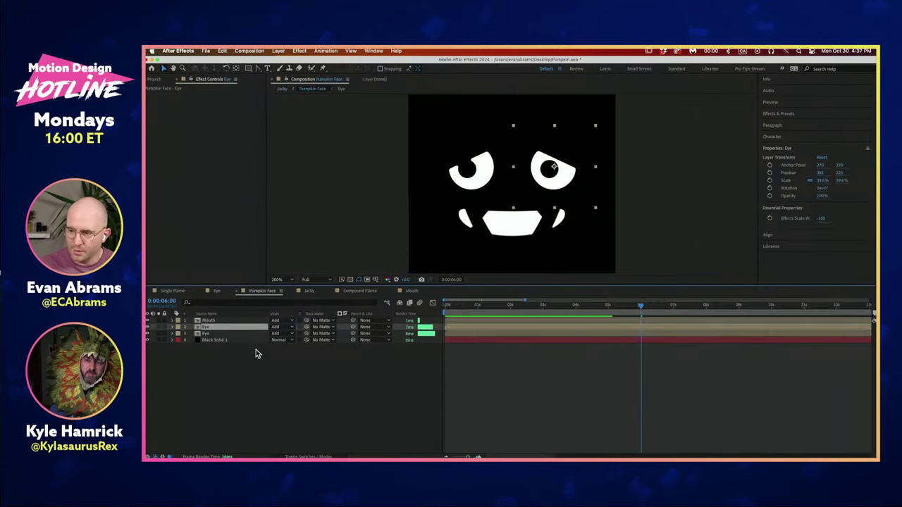
click(212, 328)
shift+click(213, 334)
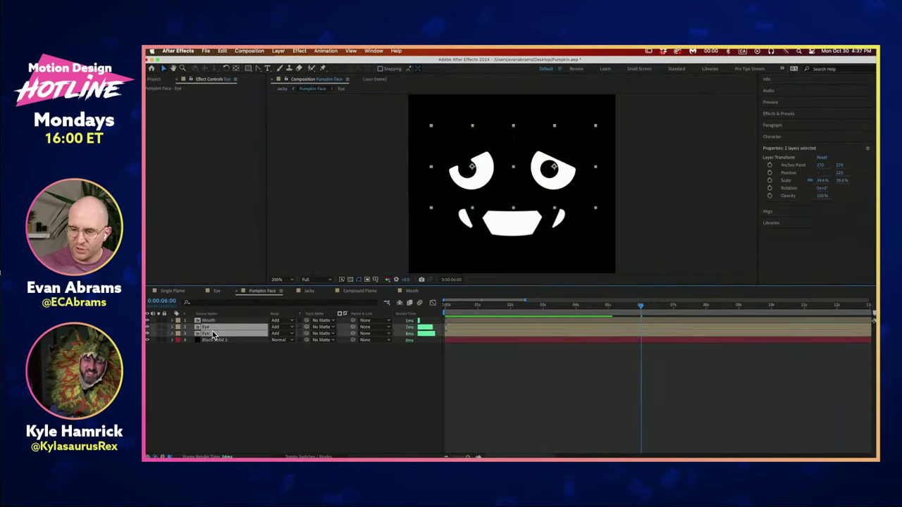
shift+click(218, 321)
click(226, 340)
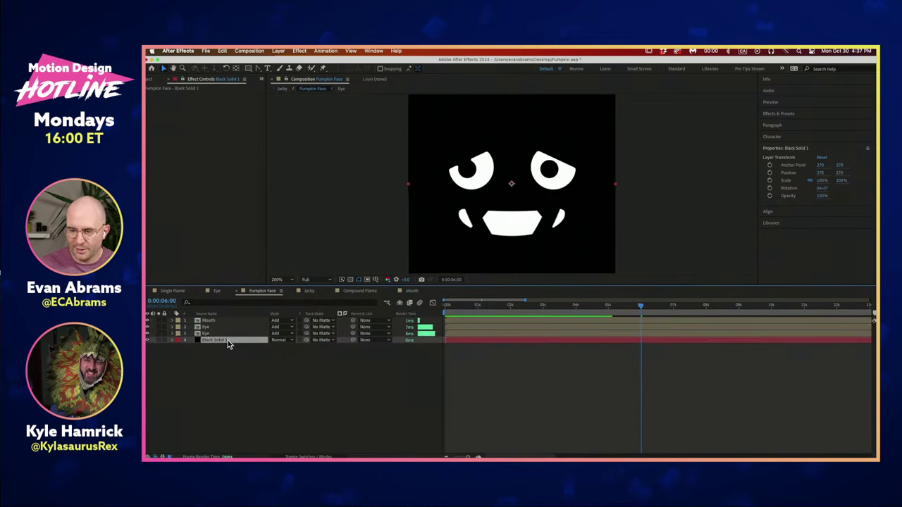
click(223, 315)
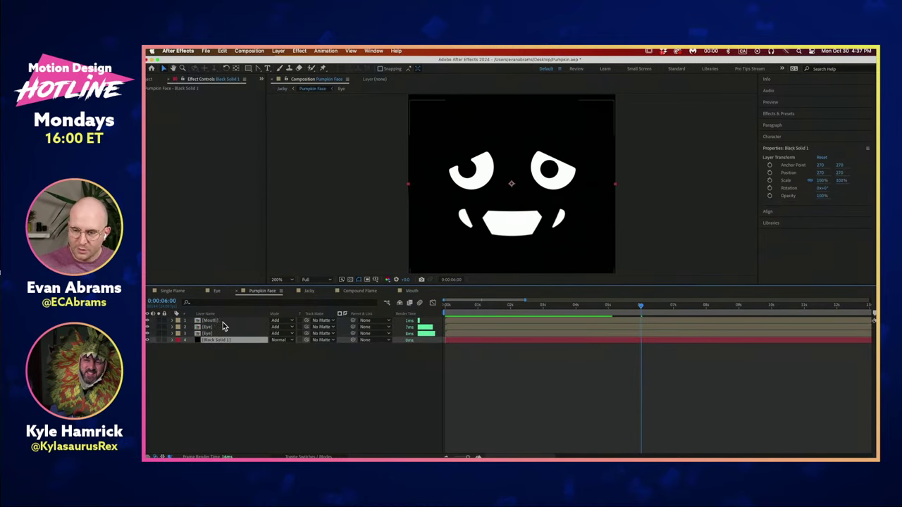
- Expand both Eye layers to examine their Essential Properties, including Effects Scale Width on the upper one, and collapse them again
click(237, 327)
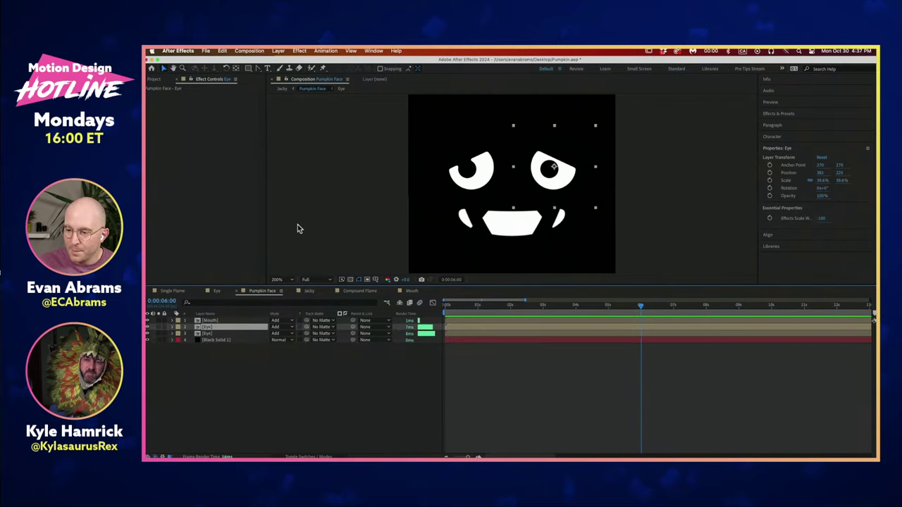
click(173, 328)
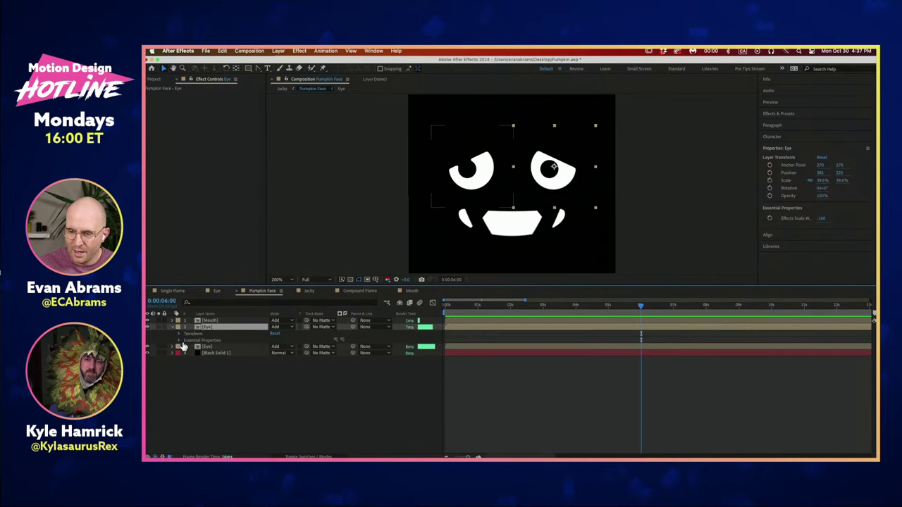
click(179, 340)
click(209, 341)
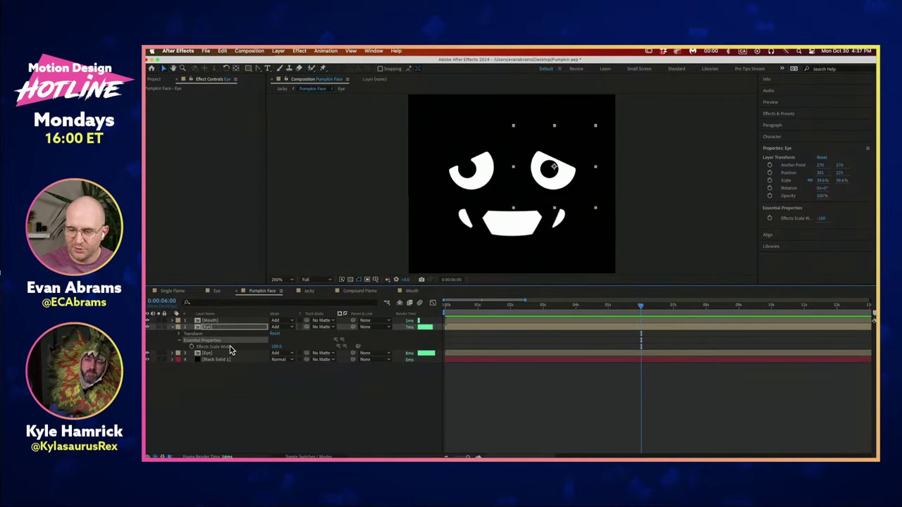
click(200, 353)
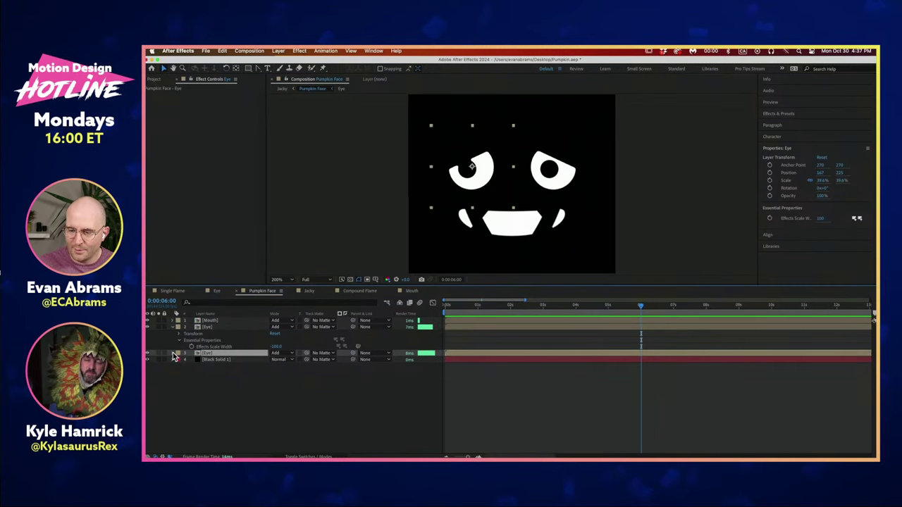
click(173, 354)
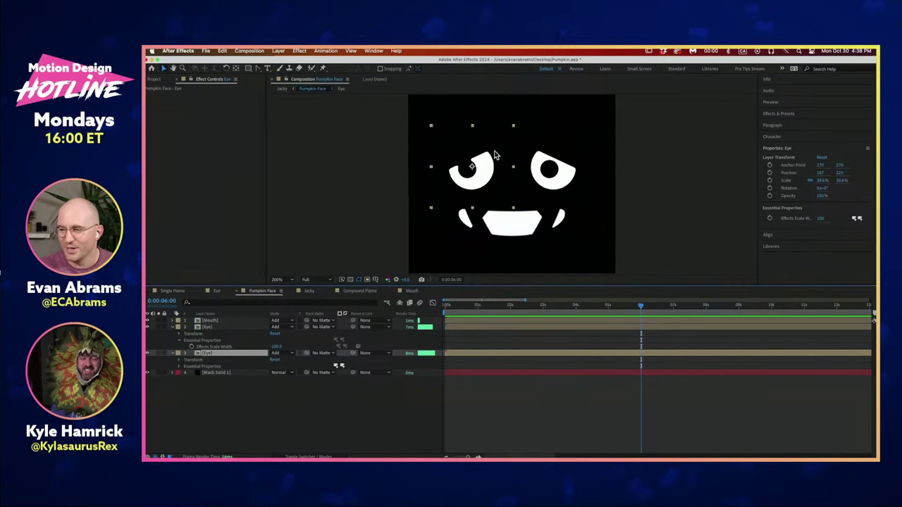
click(509, 428)
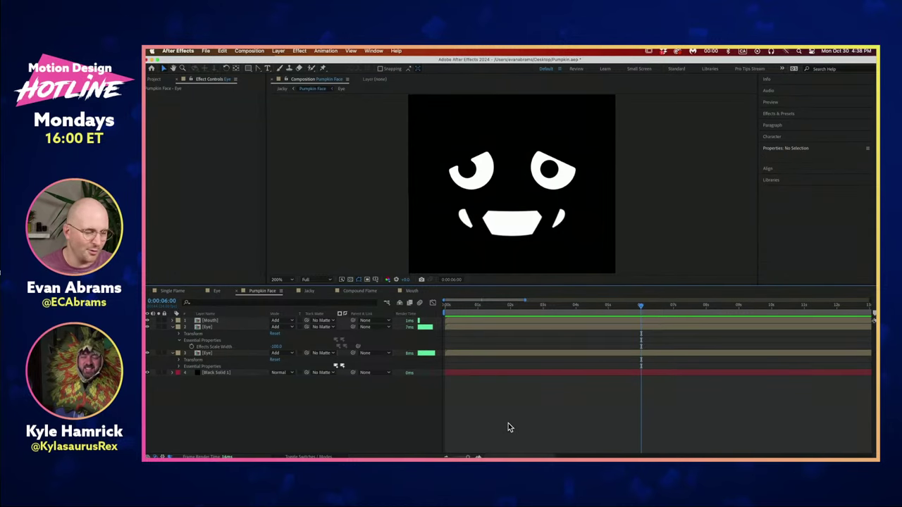
click(173, 328)
click(174, 332)
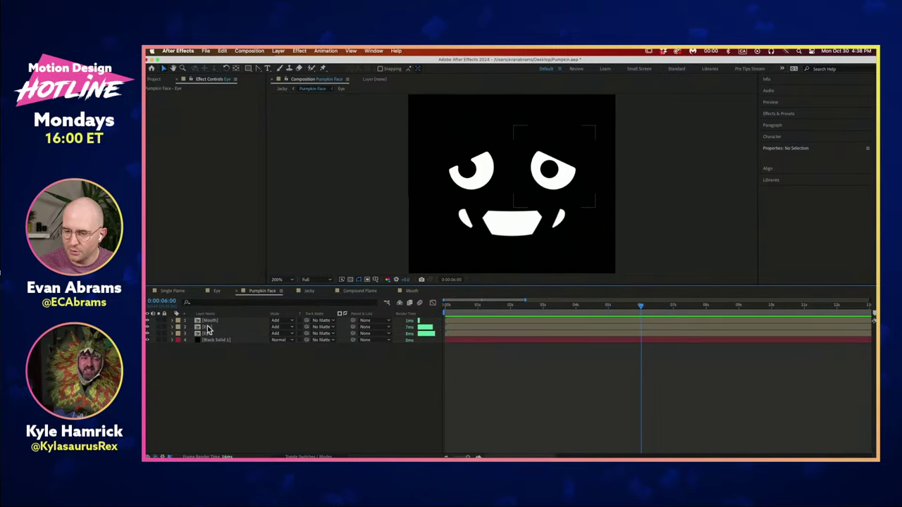
- Open the Eye composition and inspect how its Brow and Pupil layers shape the eye
double_click(206, 328)
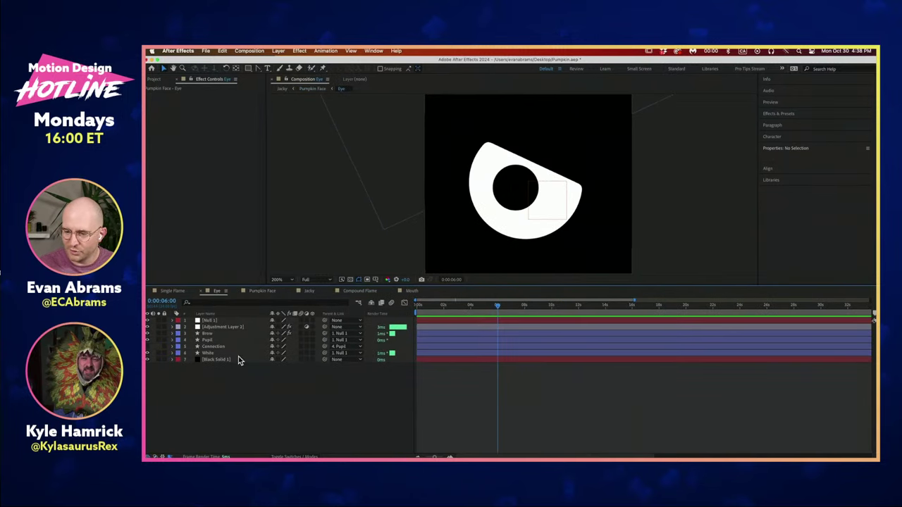
click(213, 333)
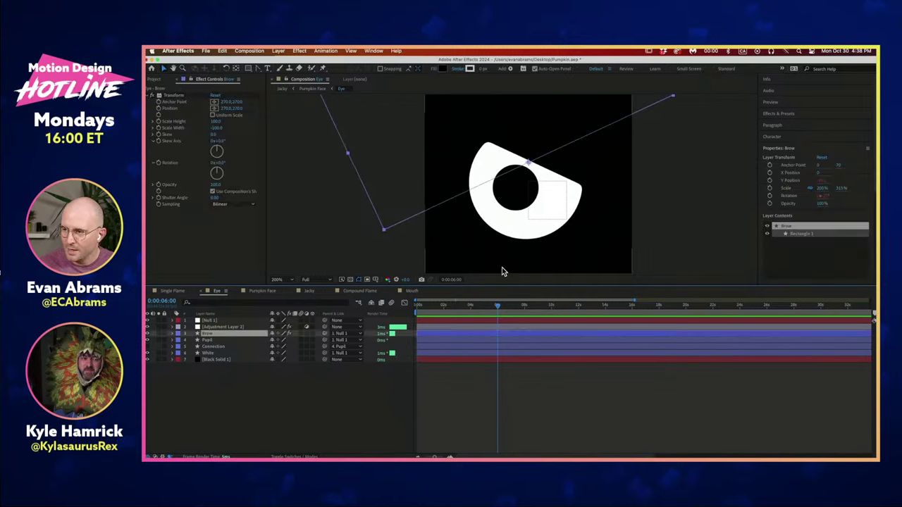
scroll(506, 262, down, 1)
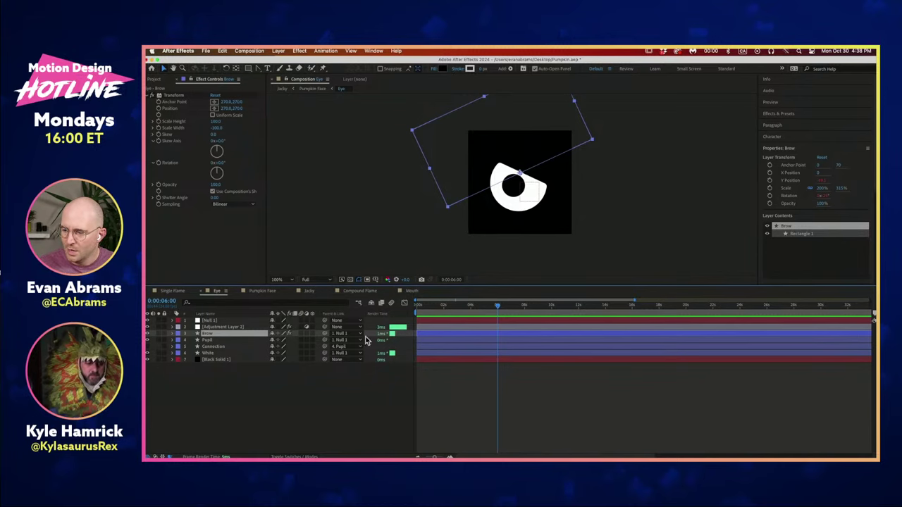
click(241, 341)
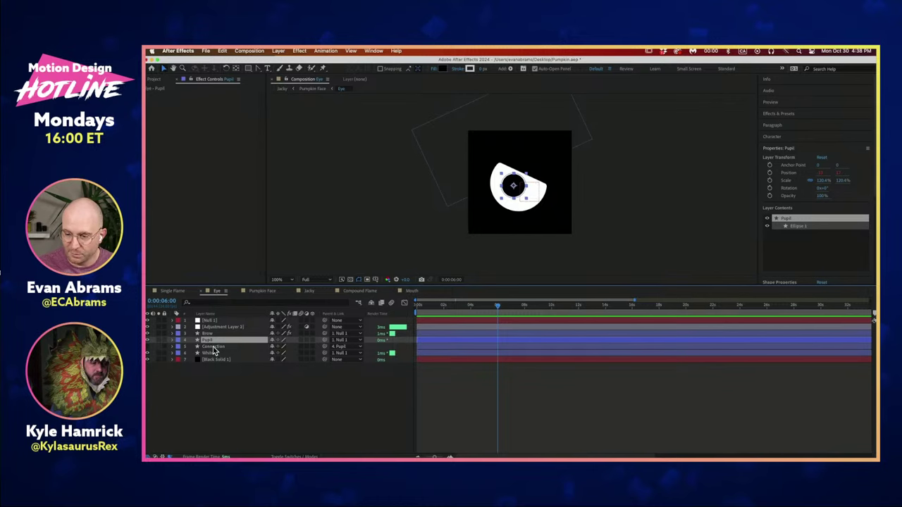
- Show the Connection layer to see how it extends from the pupil, hide it again, and inspect the White and Pupil layers
click(212, 347)
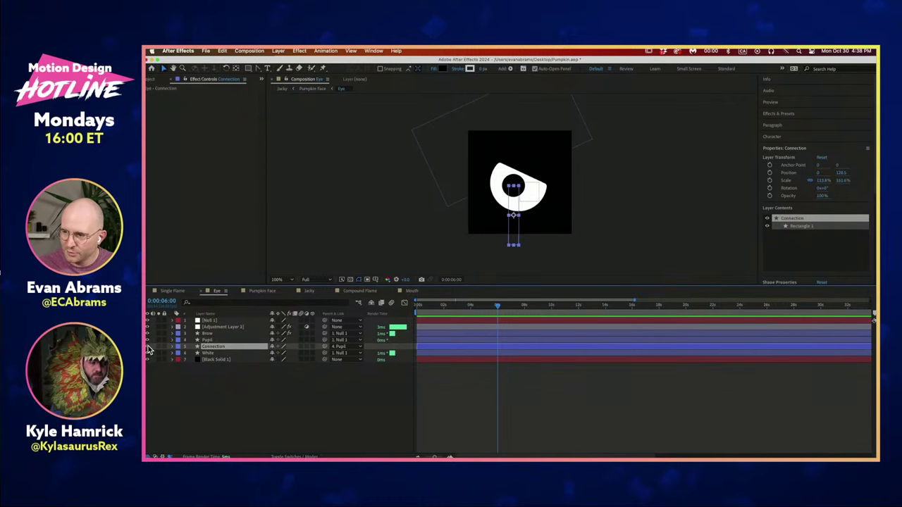
click(147, 346)
key(F2)
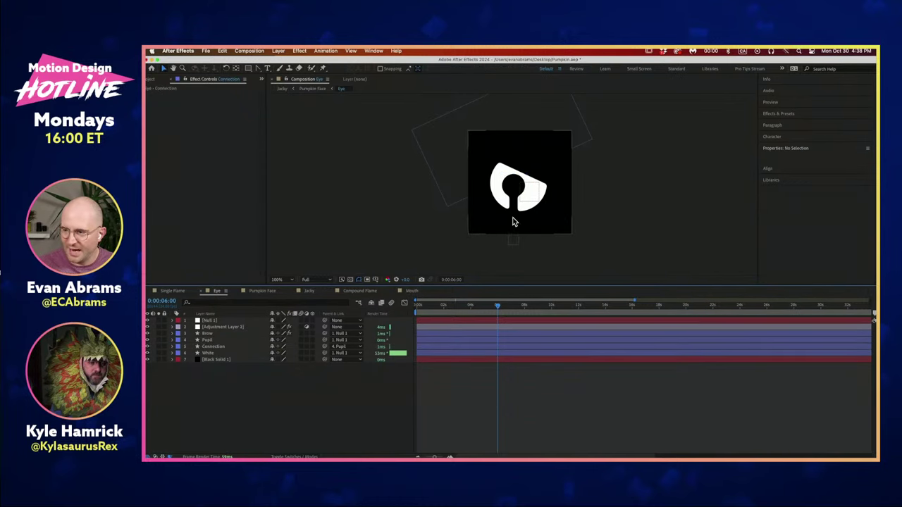
click(513, 239)
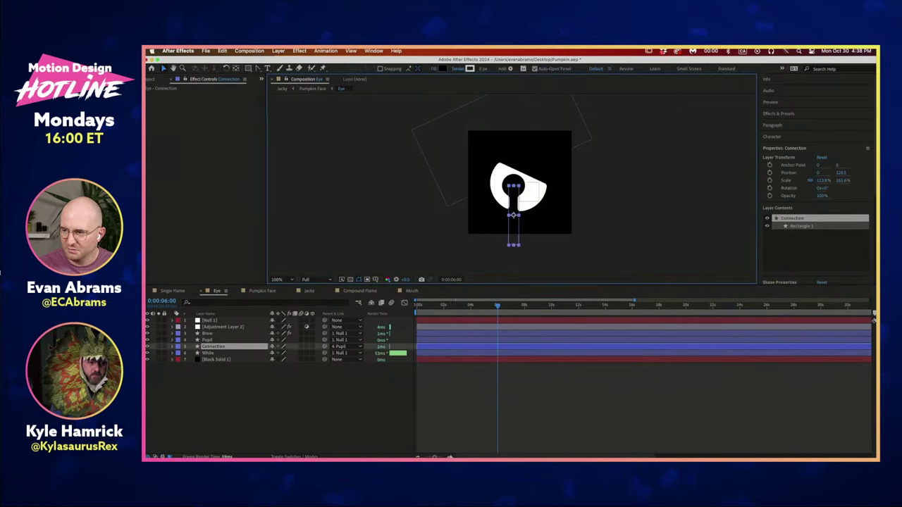
click(147, 347)
click(211, 353)
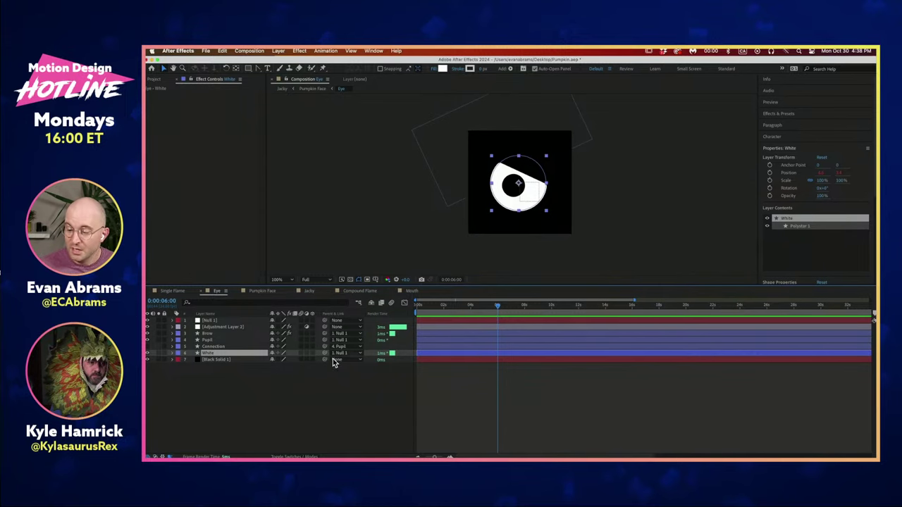
click(213, 339)
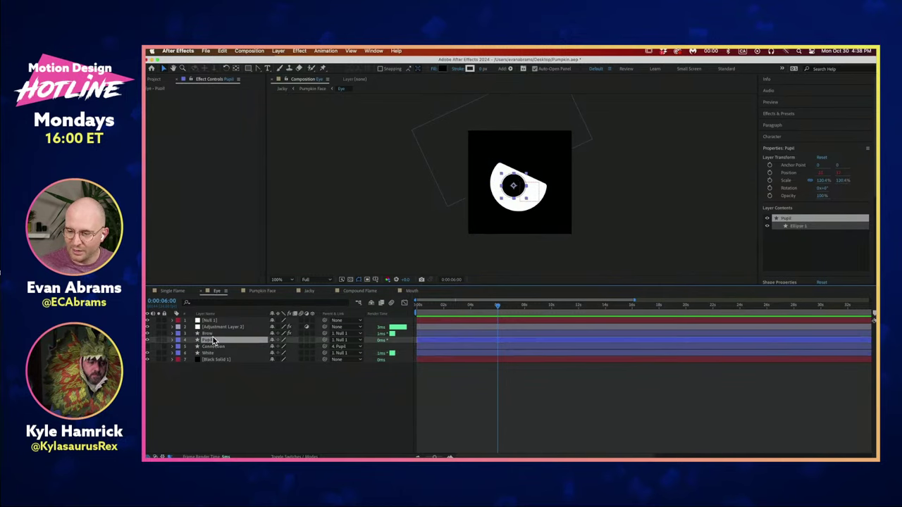
- Reveal the expression applied to the Pupil layer in the Eye composition
click(212, 334)
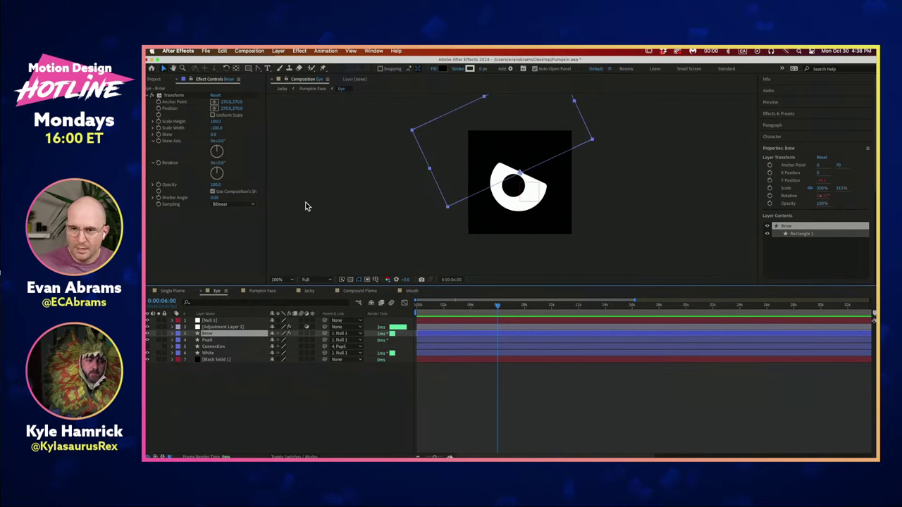
click(246, 398)
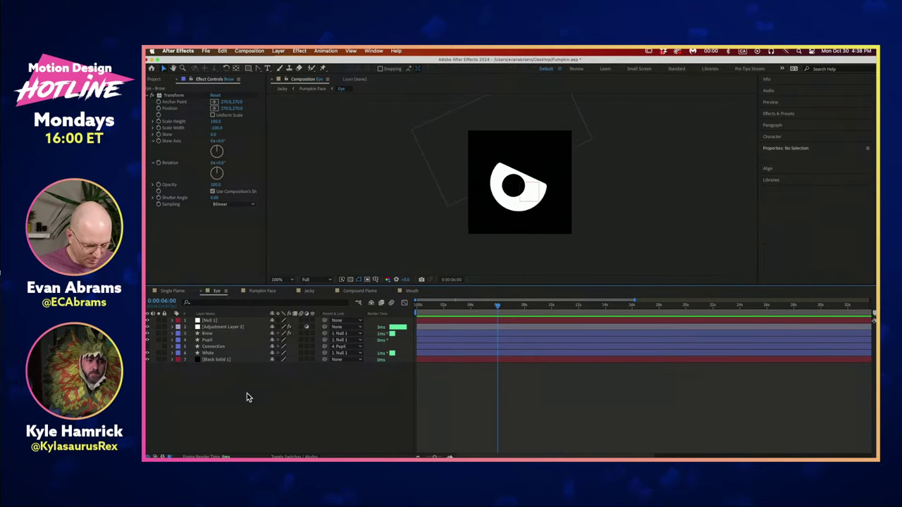
key(e)
key(e)
key(e)
key(e)
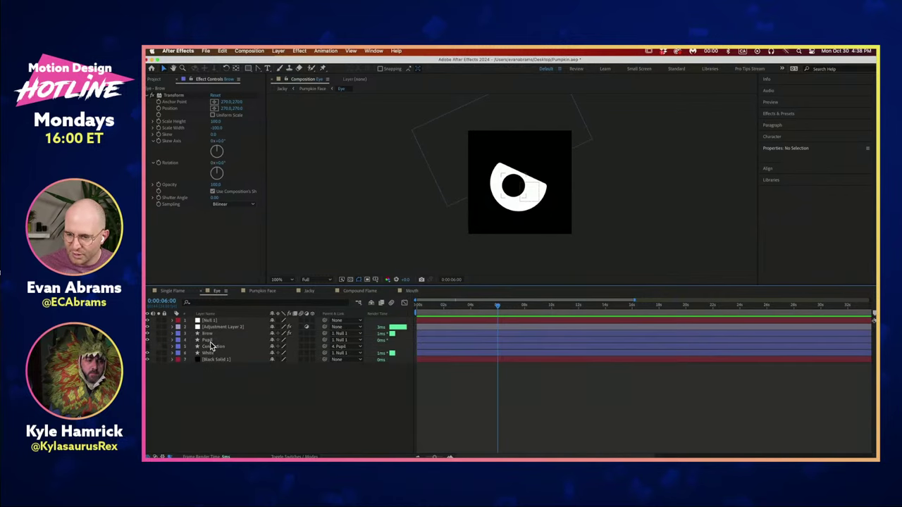
click(212, 340)
key(e)
key(e)
- Examine the Pupil's Position expression and its reference to Shape Layer 1 in the Jacky composition
click(484, 369)
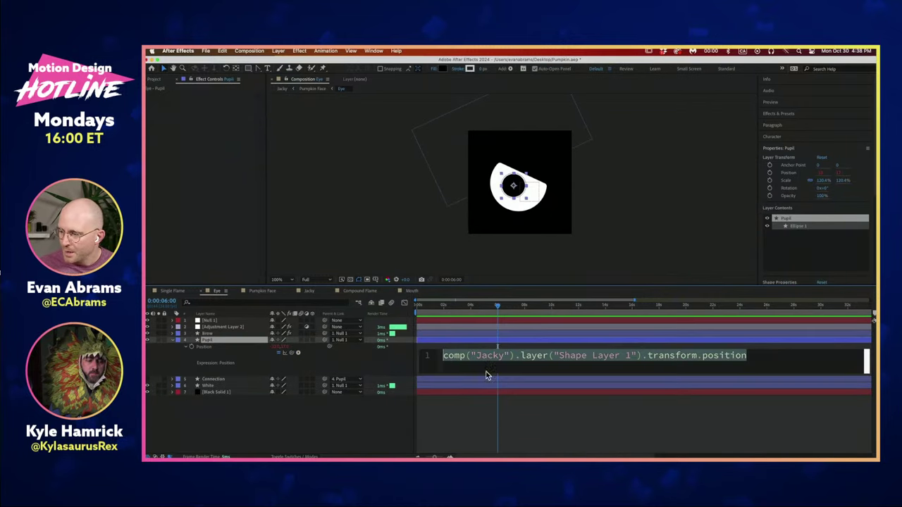
click(488, 369)
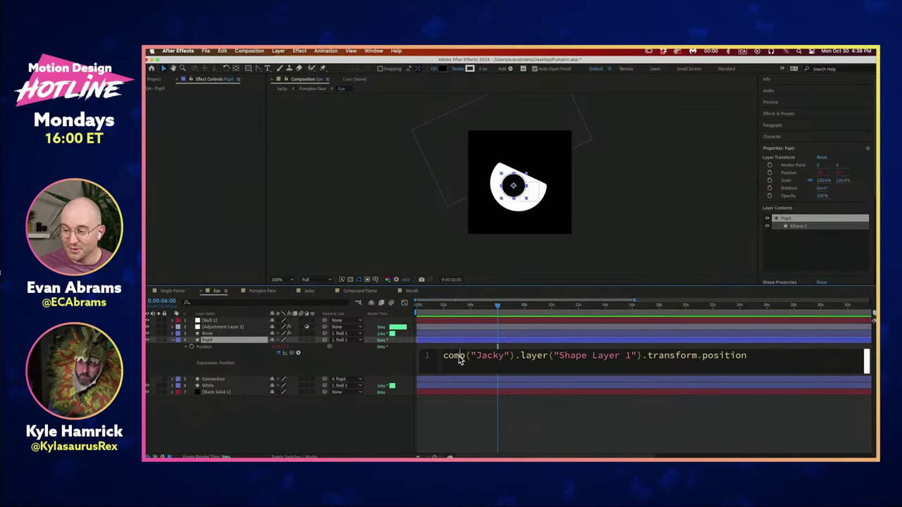
drag(460, 360, 709, 356)
click(639, 356)
click(751, 357)
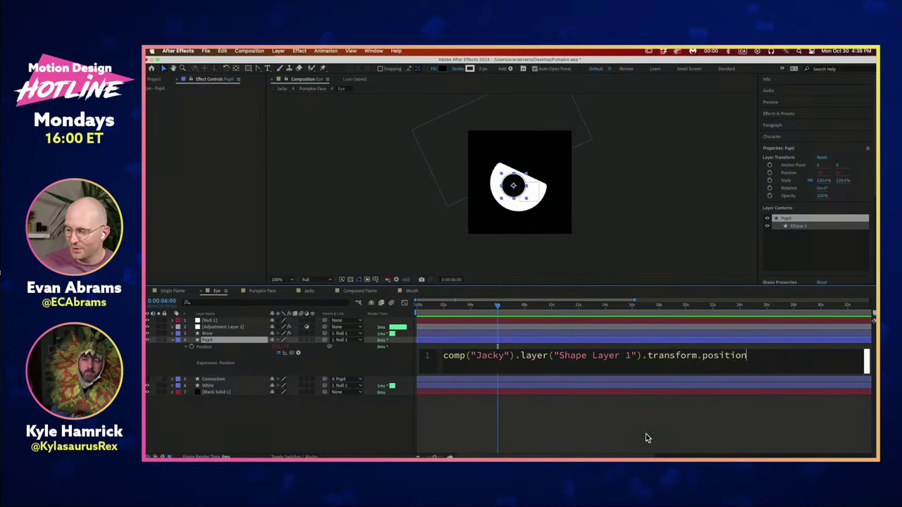
click(643, 437)
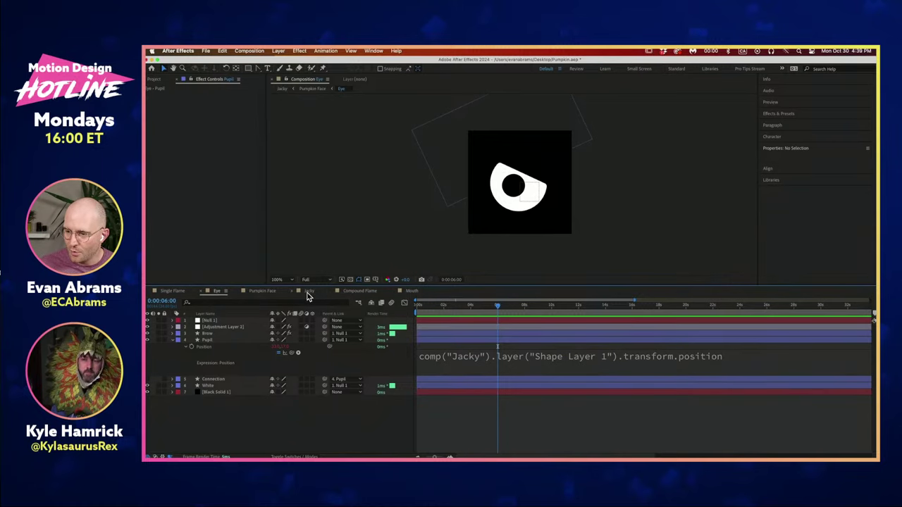
- Inspect Shape Layer 1's Position keyframes in the Jacky composition, and scrub the Eye composition back to 0:00:05:08
click(308, 291)
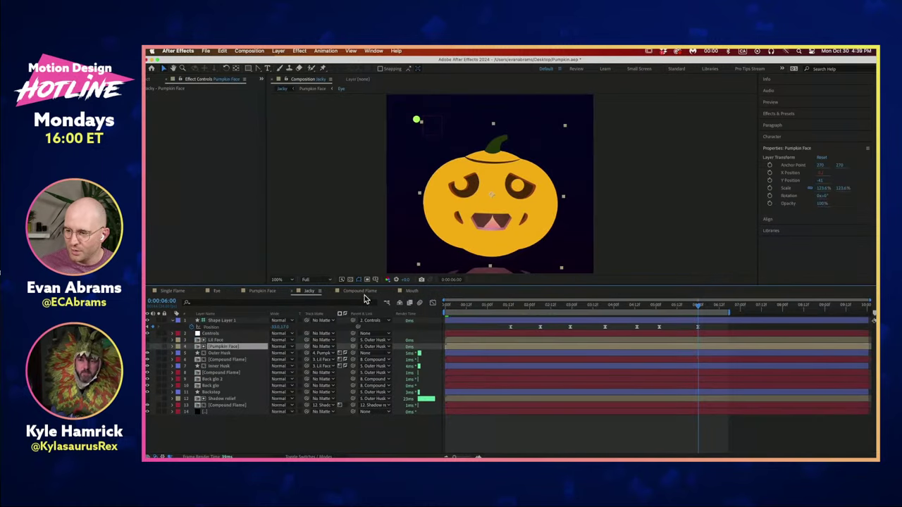
click(235, 321)
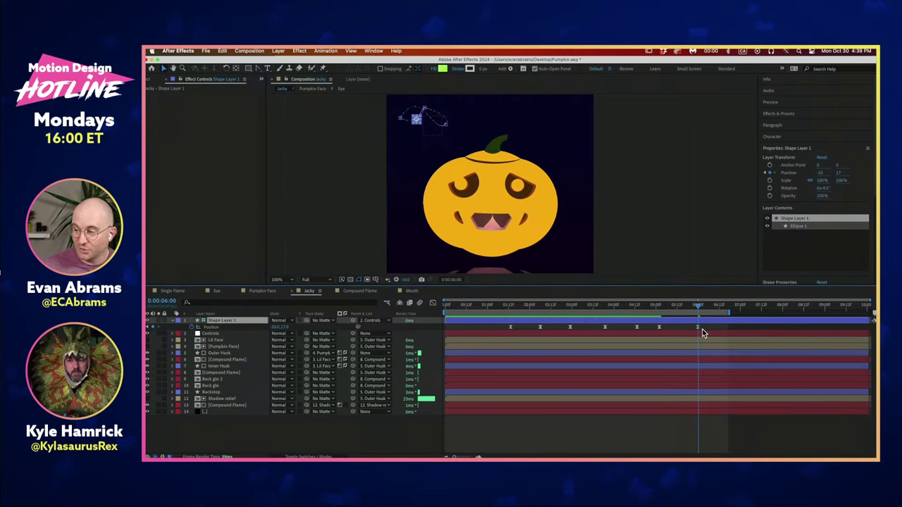
click(232, 328)
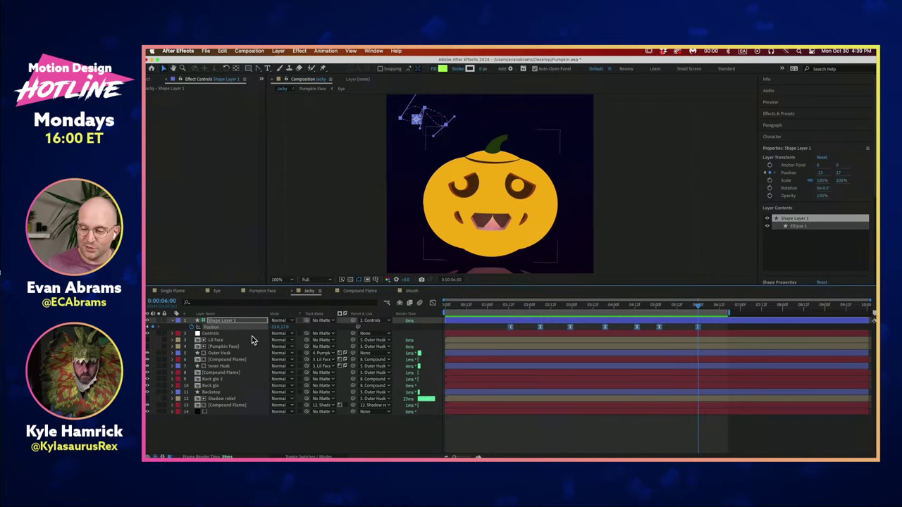
click(216, 291)
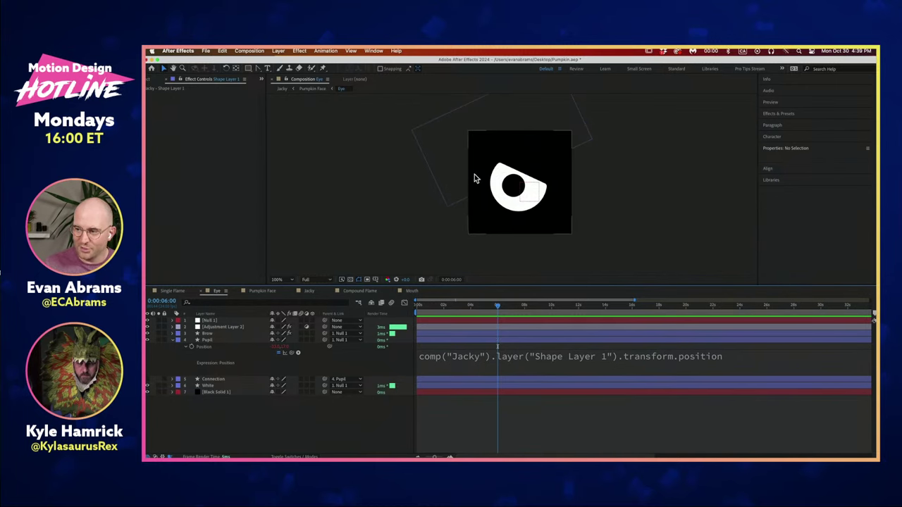
mouse_move(497, 305)
mouse_down()
mouse_move(450, 304)
mouse_move(501, 305)
mouse_move(486, 307)
mouse_up()
- Hide and show Adjustment Layer 2 to compare the eye without and with its Gaussian Blur and Levels effects
click(222, 327)
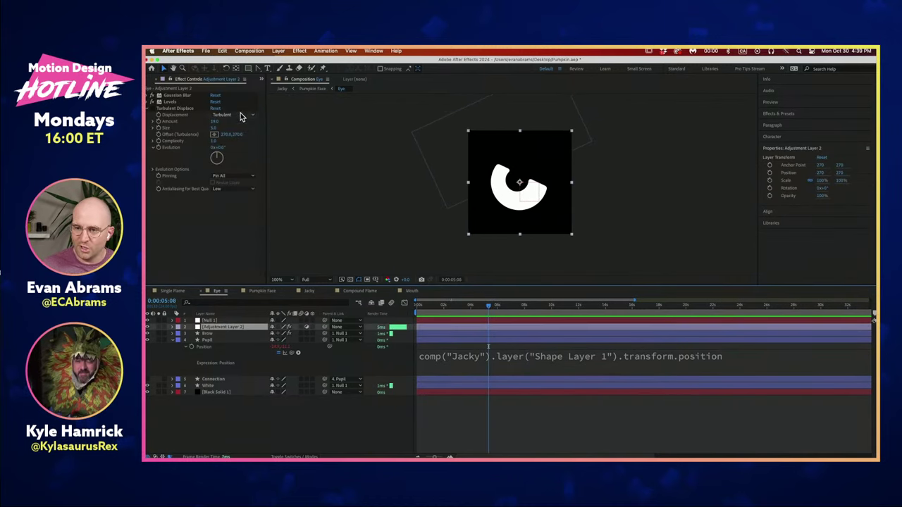
click(182, 97)
shift+click(178, 102)
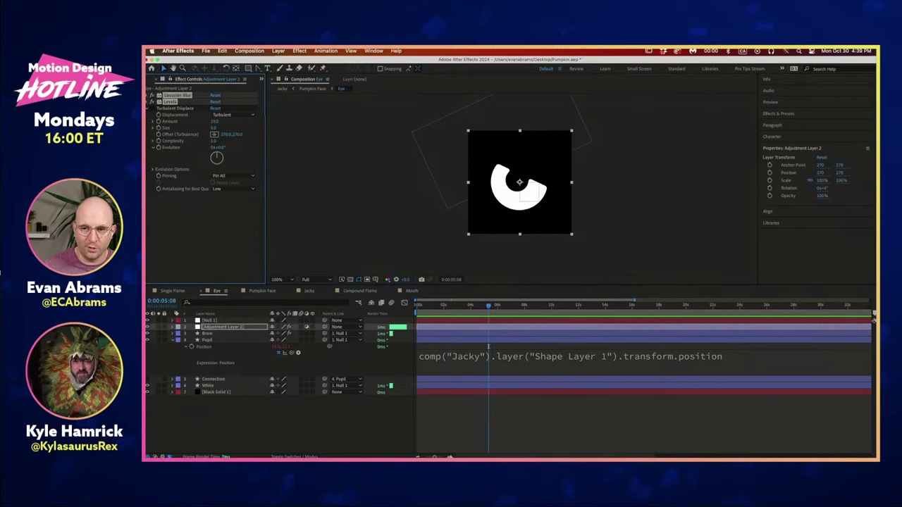
click(147, 327)
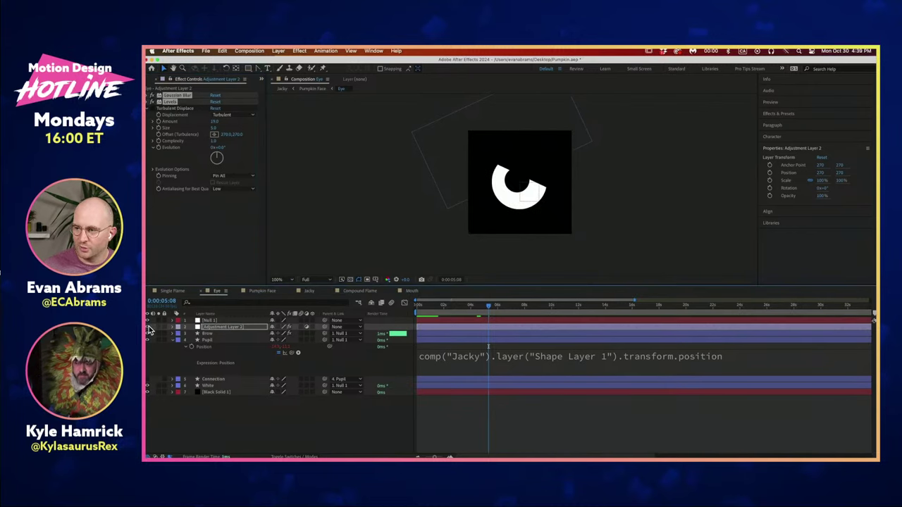
click(147, 327)
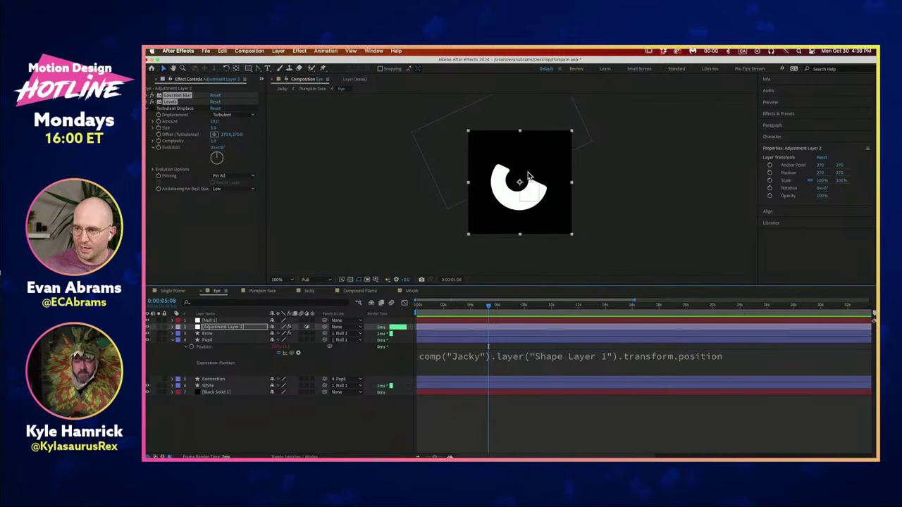
click(492, 402)
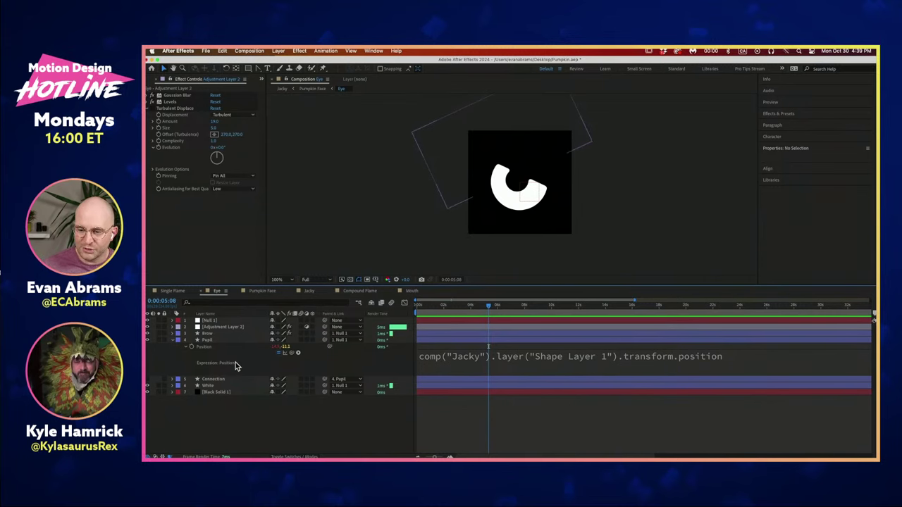
- Check the Null 1 parent, collapse the Pupil layer, and reveal the expressions on the Brow layer
click(213, 321)
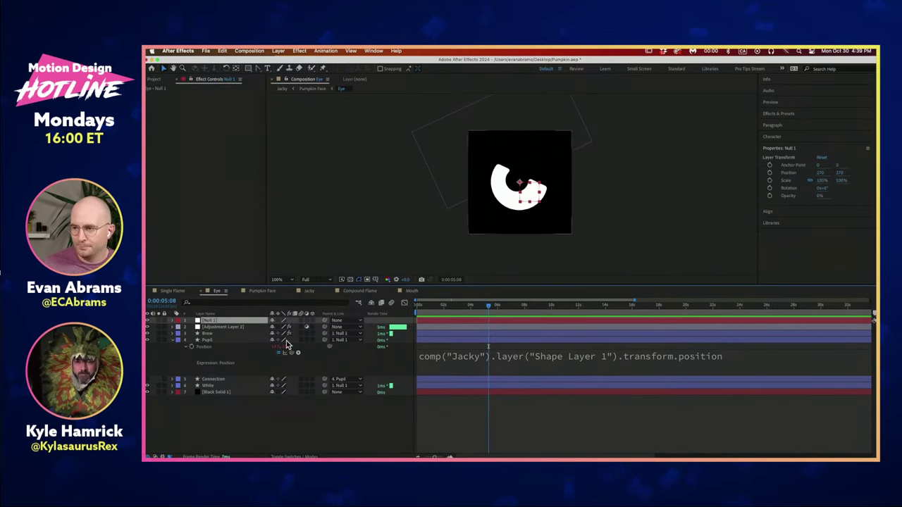
click(505, 415)
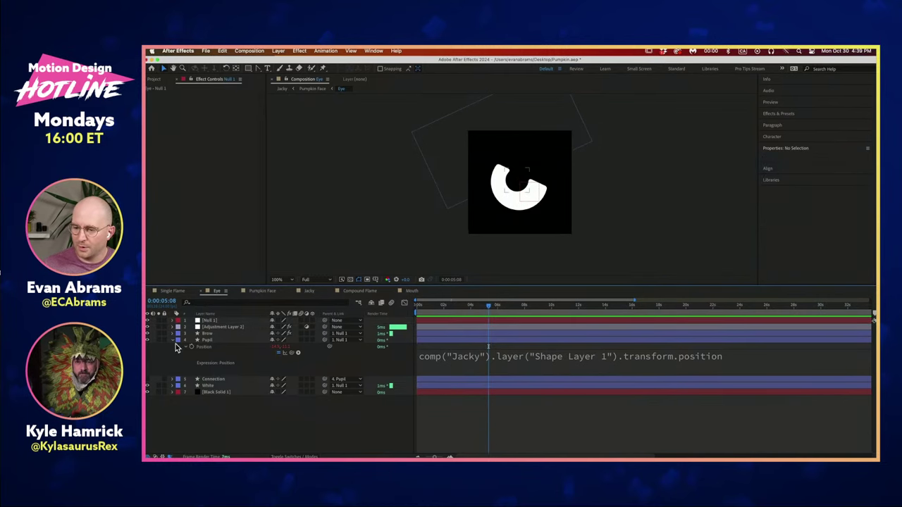
click(172, 340)
click(211, 333)
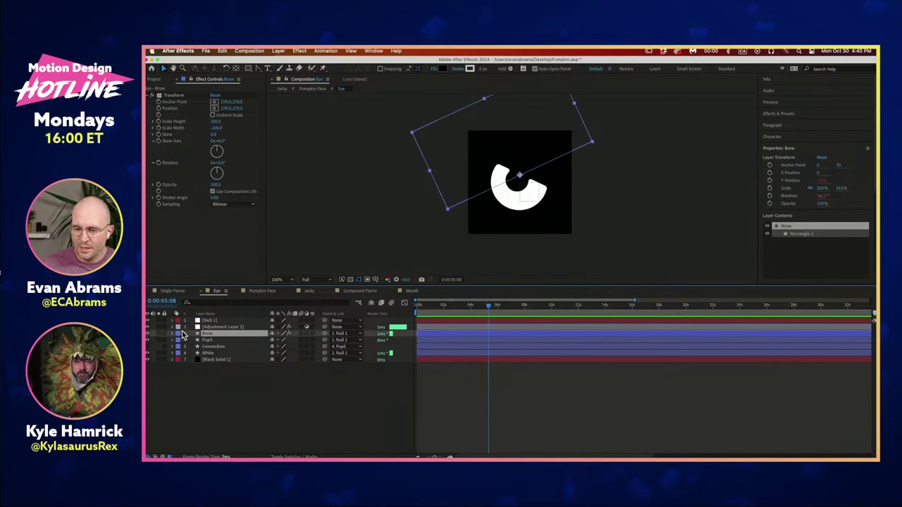
click(172, 334)
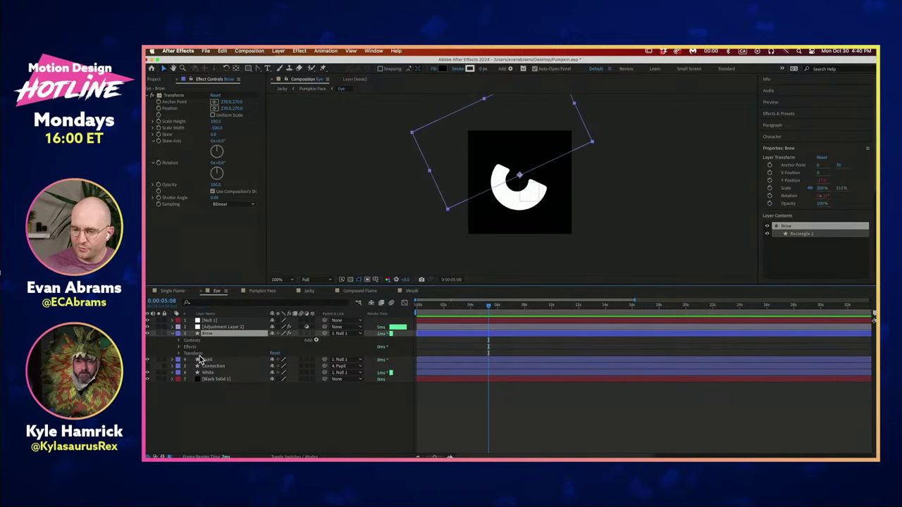
key(e)
key(e)
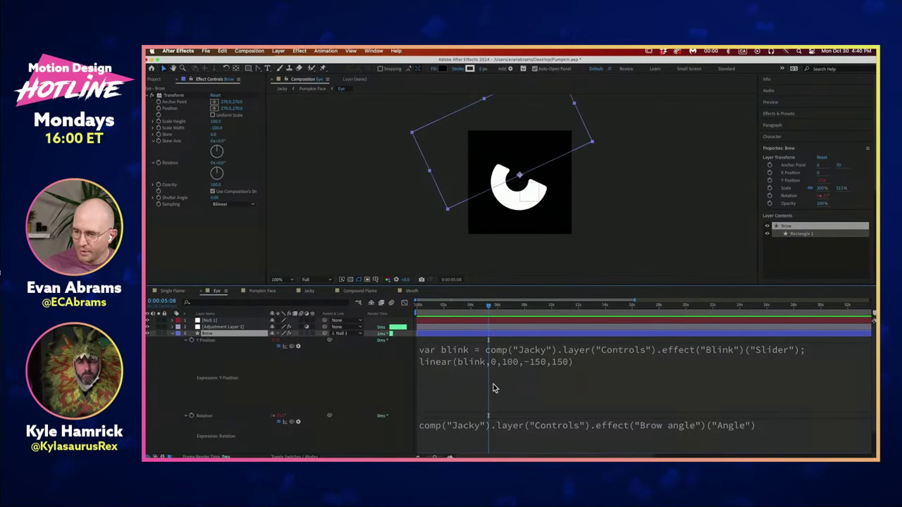
- Examine the Brow's Y Position expression, from its blink variable to the linear remap of the Controls layer's Blink slider
click(453, 354)
click(486, 359)
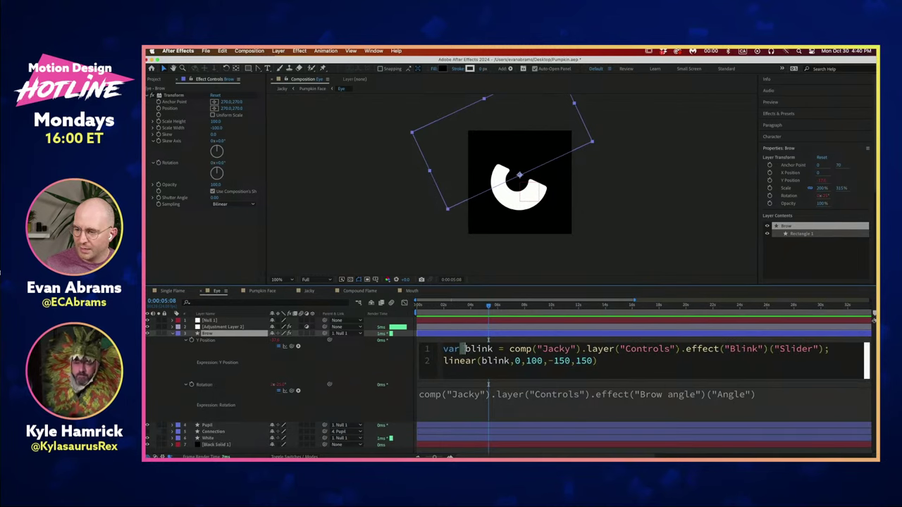
drag(464, 349, 497, 351)
click(495, 361)
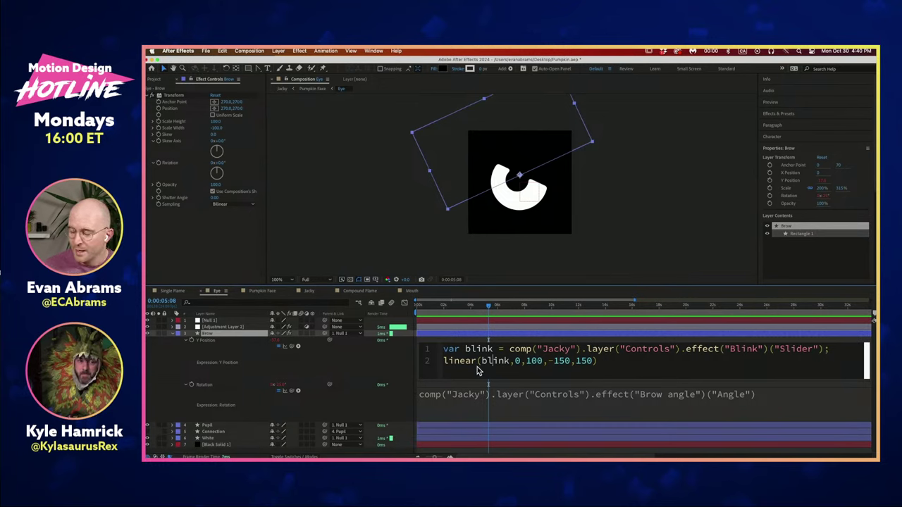
drag(467, 361, 586, 368)
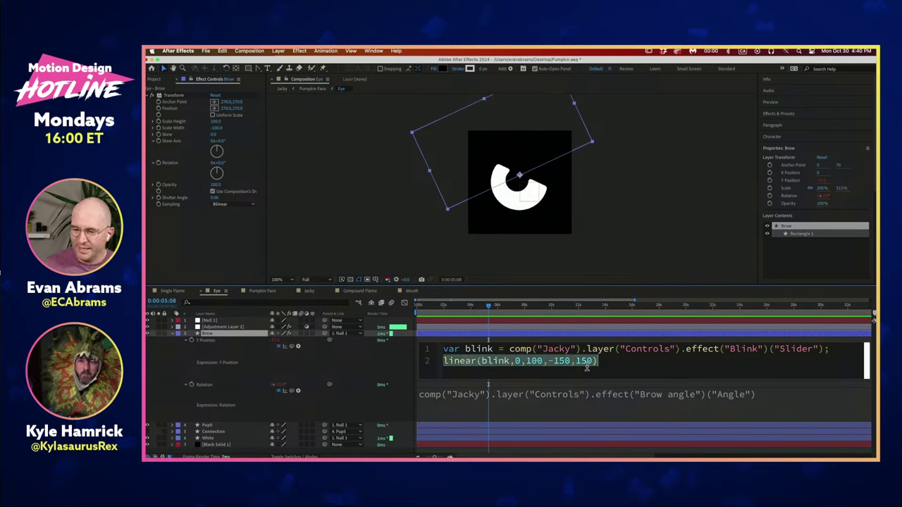
click(544, 364)
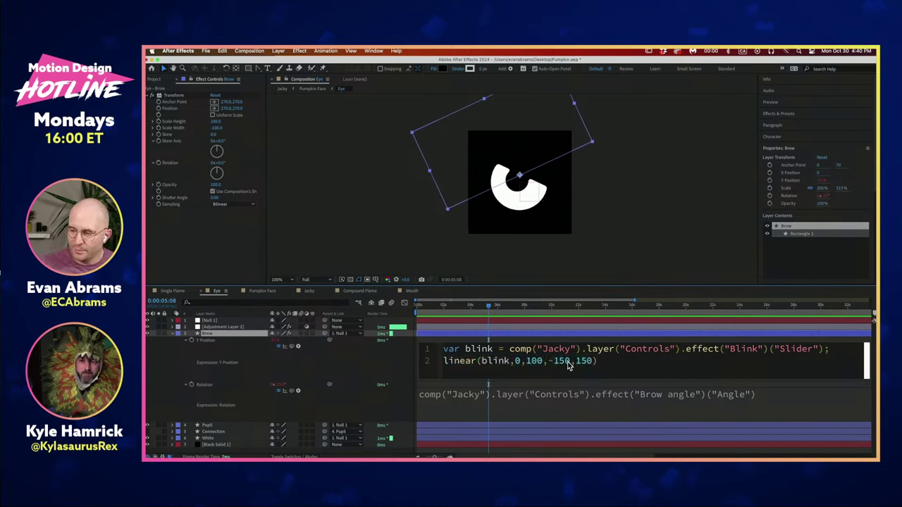
drag(568, 362, 592, 361)
- Check that Separate Dimensions is enabled for the Brow's position and leave the option unchanged
click(208, 344)
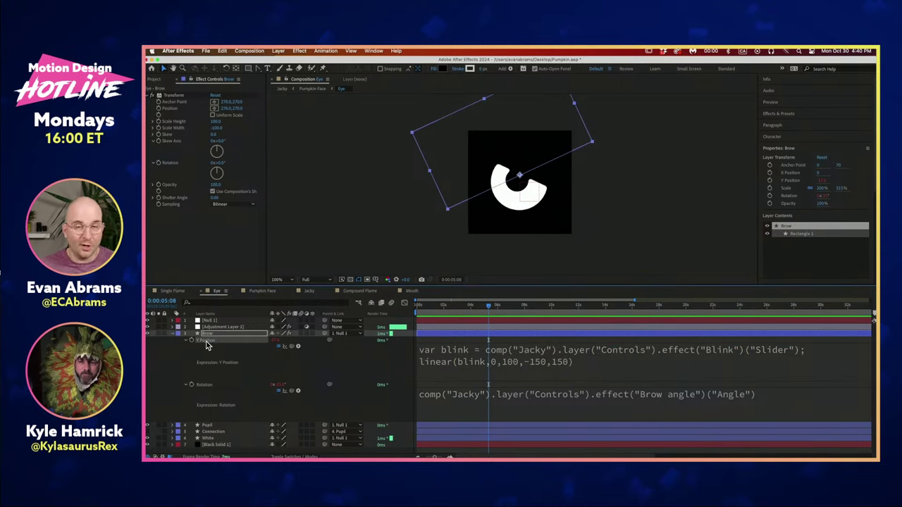
right_click(207, 344)
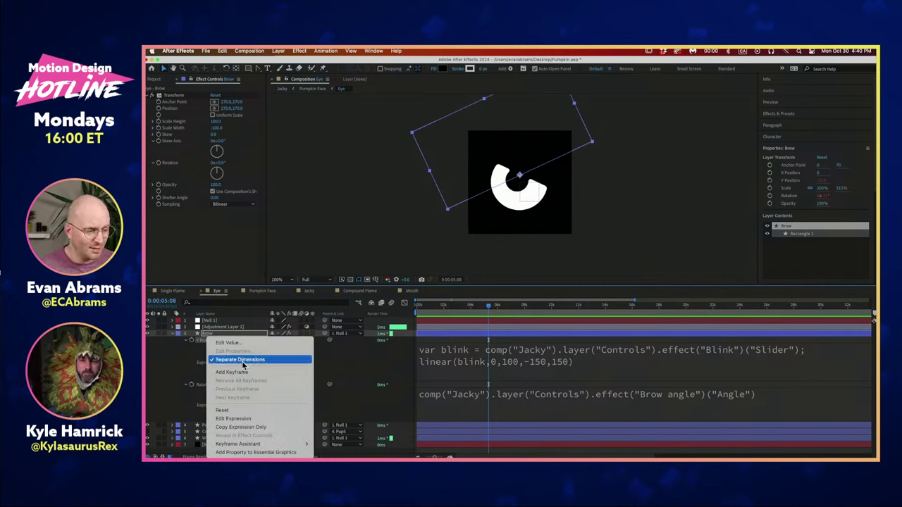
click(372, 355)
- Review the linear remap's input range of 0 to 100 and output range of -150 to 150 in the Y Position expression
click(487, 363)
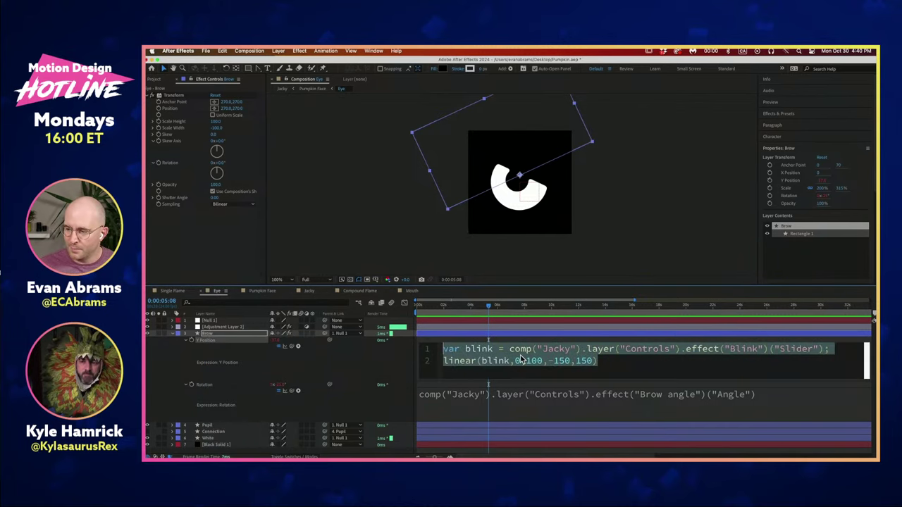
double_click(519, 361)
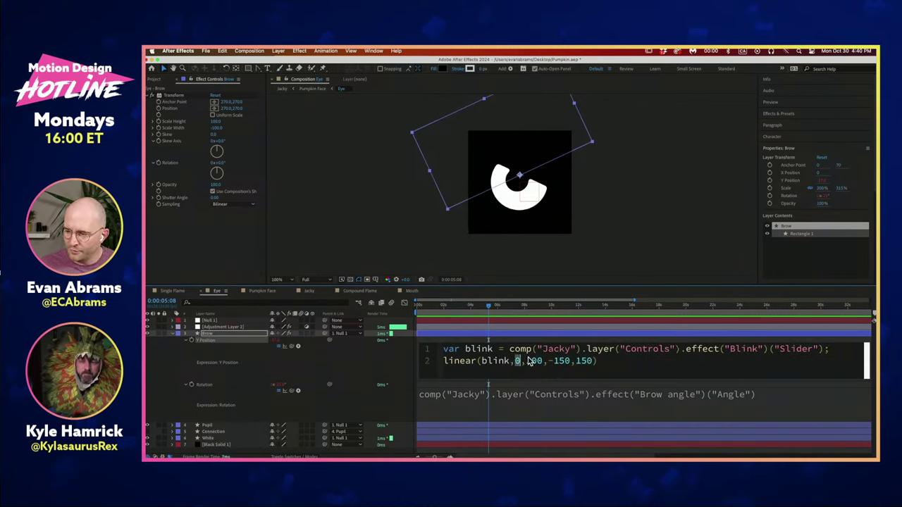
double_click(533, 360)
double_click(561, 361)
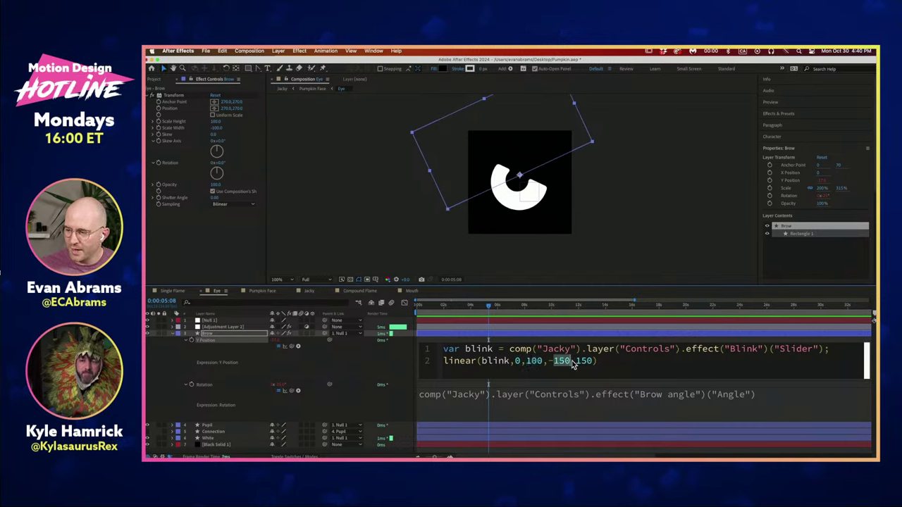
triple_click(584, 362)
click(585, 338)
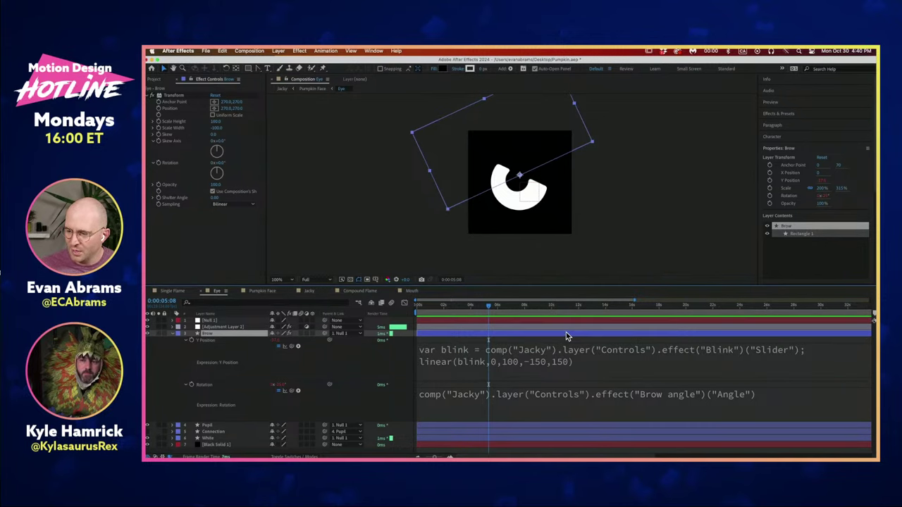
- Scrub the Eye composition back to 0:00:05:05 and open the Brow layer's Rotation expression to examine its Brow angle link
click(240, 321)
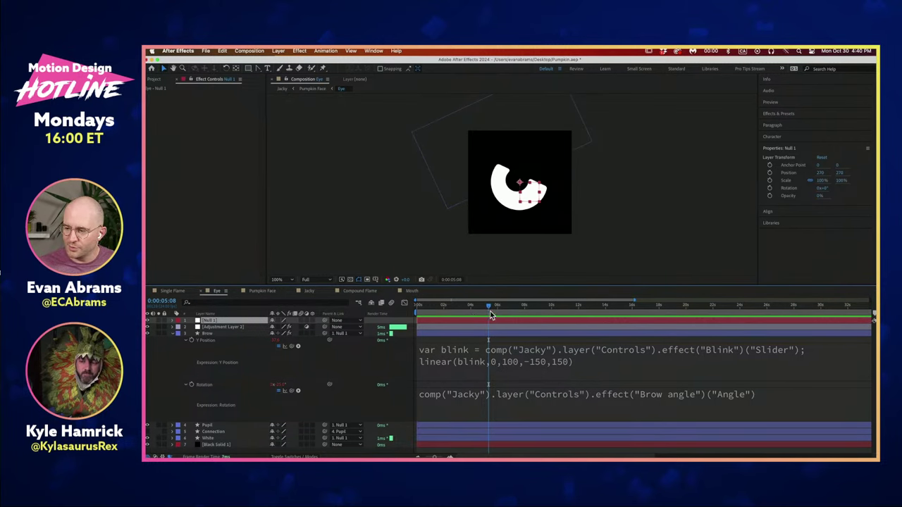
mouse_move(491, 315)
mouse_down()
mouse_move(579, 311)
mouse_move(488, 321)
mouse_up()
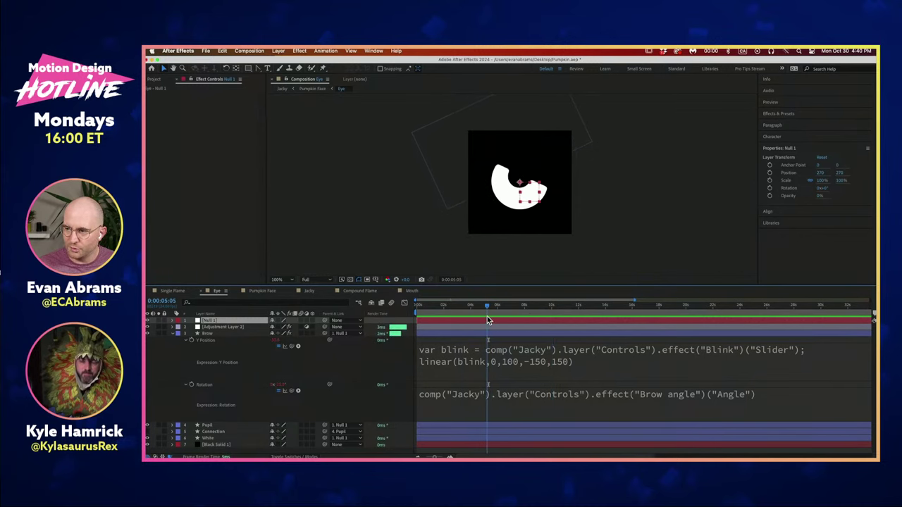
click(500, 127)
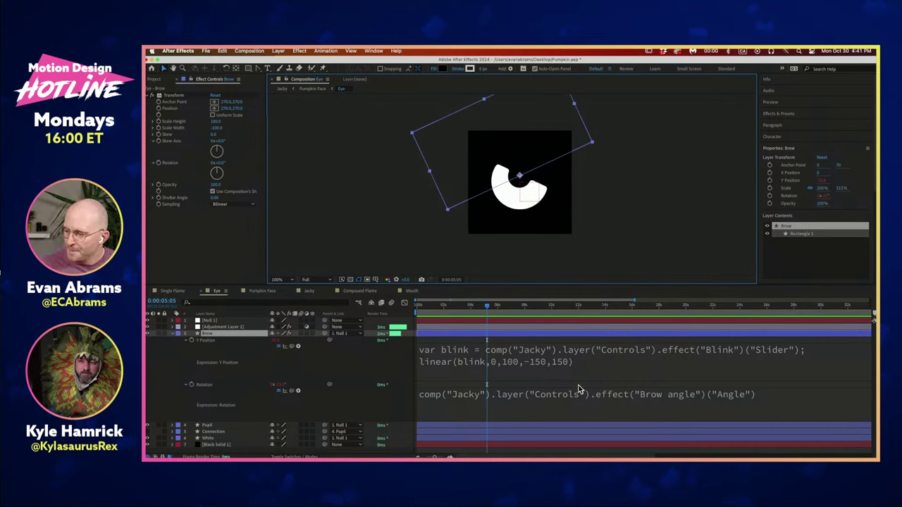
click(578, 404)
click(493, 405)
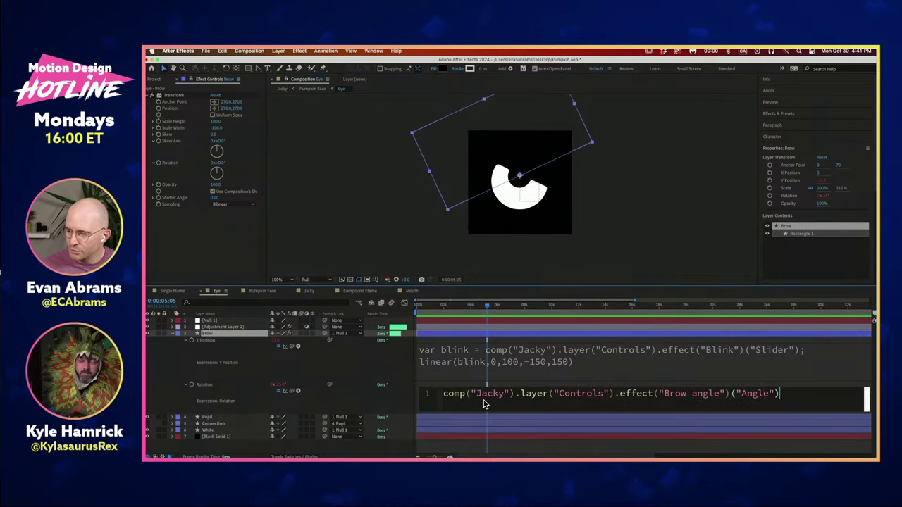
- Examine the Brow layer's Rotation expression linking it to the Brow angle effect on the Jacky composition's Controls layer
double_click(454, 393)
drag(454, 394, 784, 394)
click(473, 445)
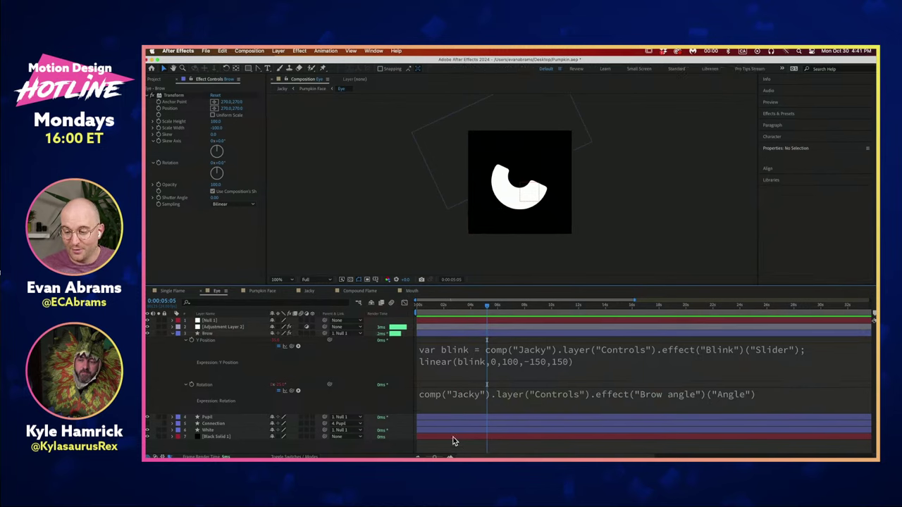
click(234, 385)
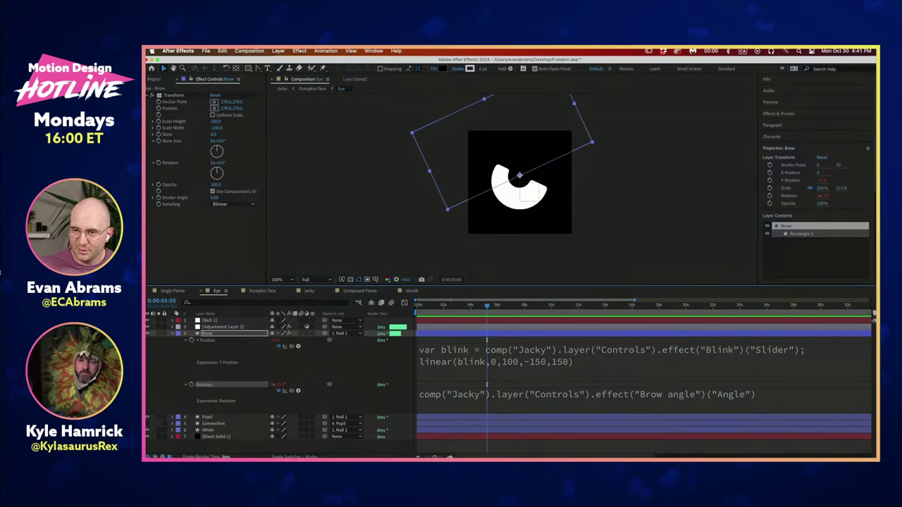
- Select the Brow's Transform effect and display Essential Graphics to review the Eye composition's exposed Effects Scale Width property
click(178, 96)
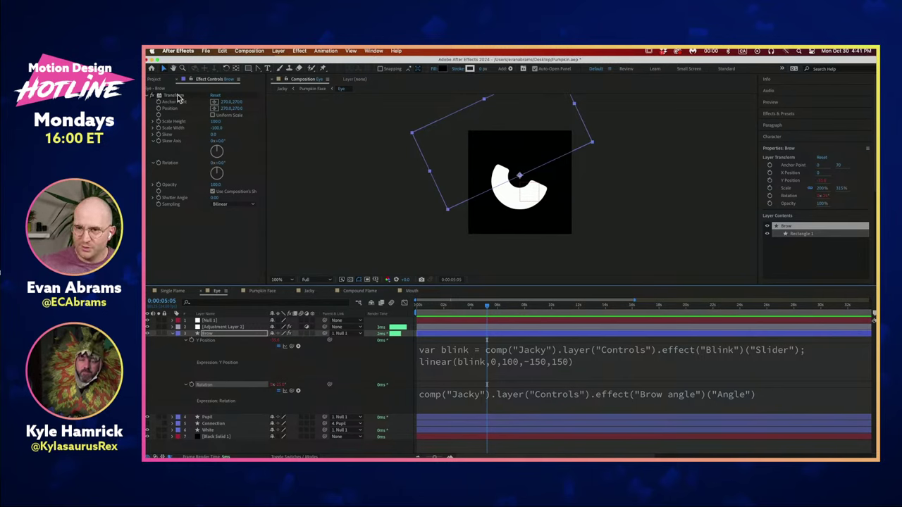
click(177, 97)
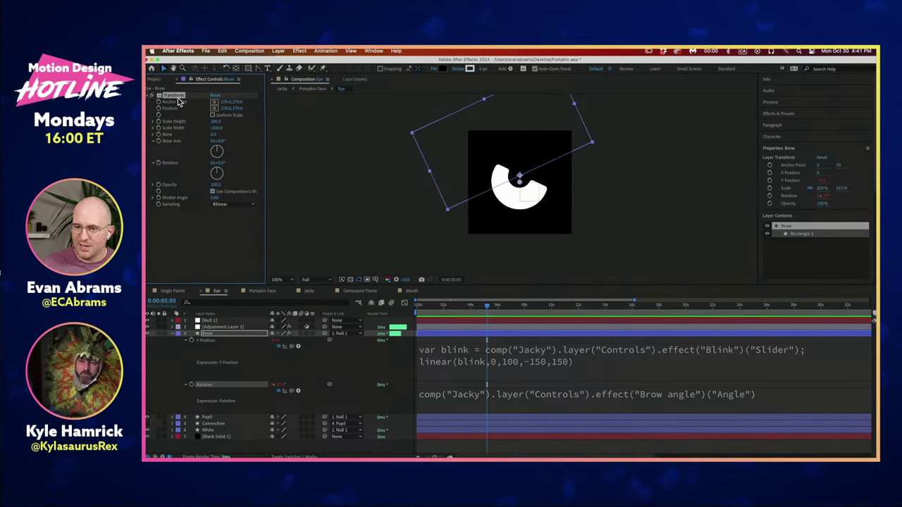
click(373, 51)
click(396, 159)
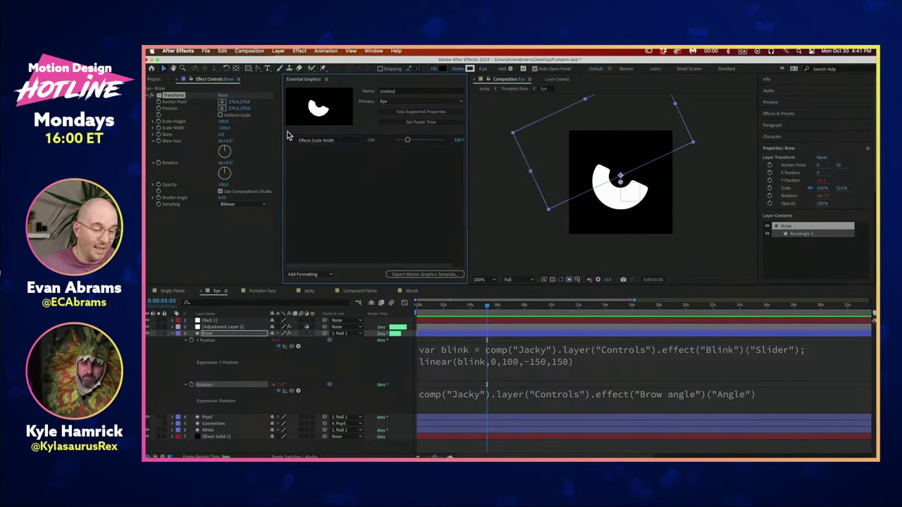
click(480, 343)
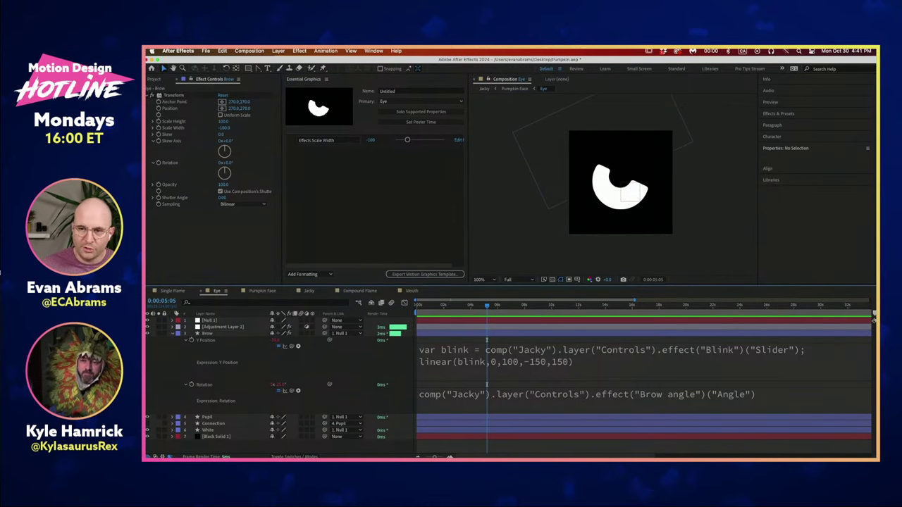
- Revisit the Brow's Transform effect and Y Position expression, leaving the expression text unchanged
click(180, 96)
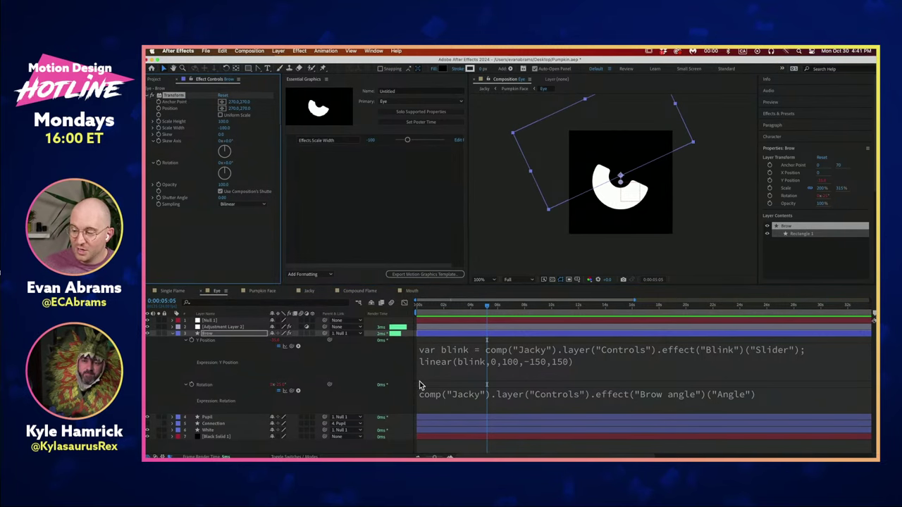
click(476, 342)
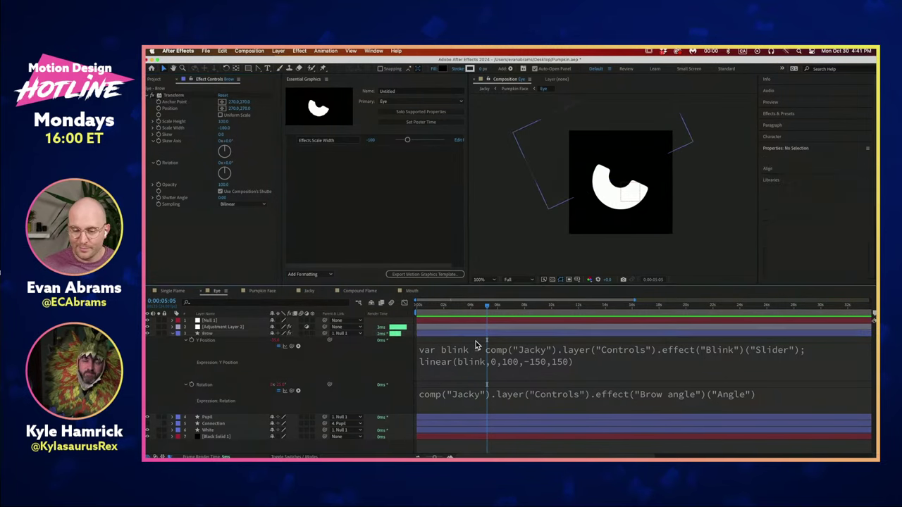
click(464, 347)
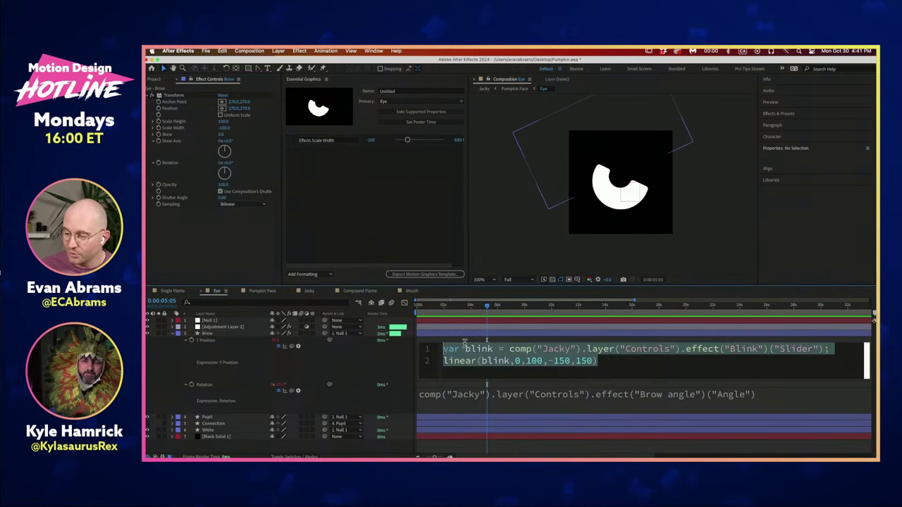
key(super+z)
click(483, 340)
- Go up to the Jacky composition and review the Controls layer's Blink and Brow angle effects and Shape Layer 1's position path
key(Tab)
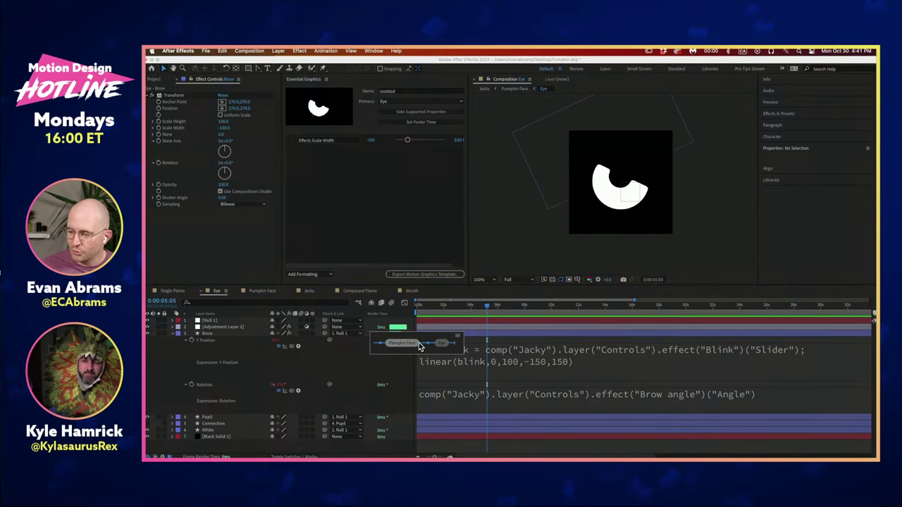
click(438, 342)
click(386, 350)
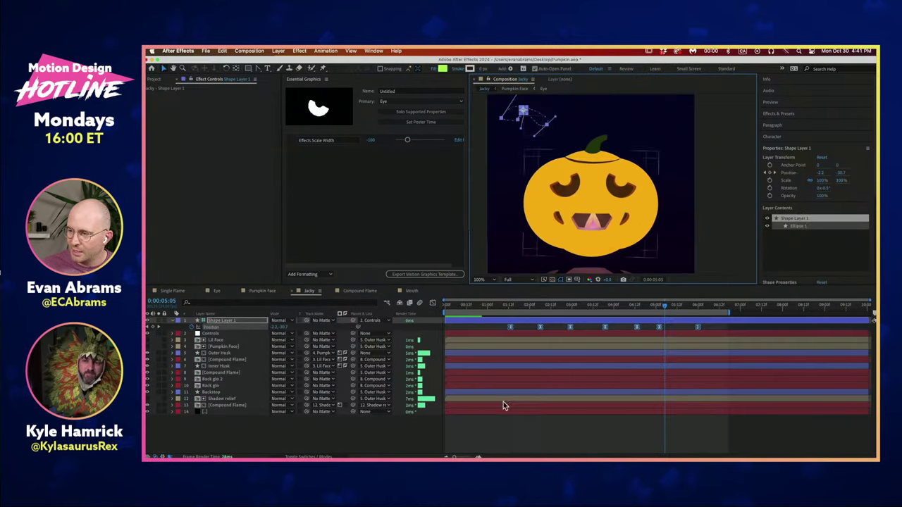
click(539, 434)
click(238, 333)
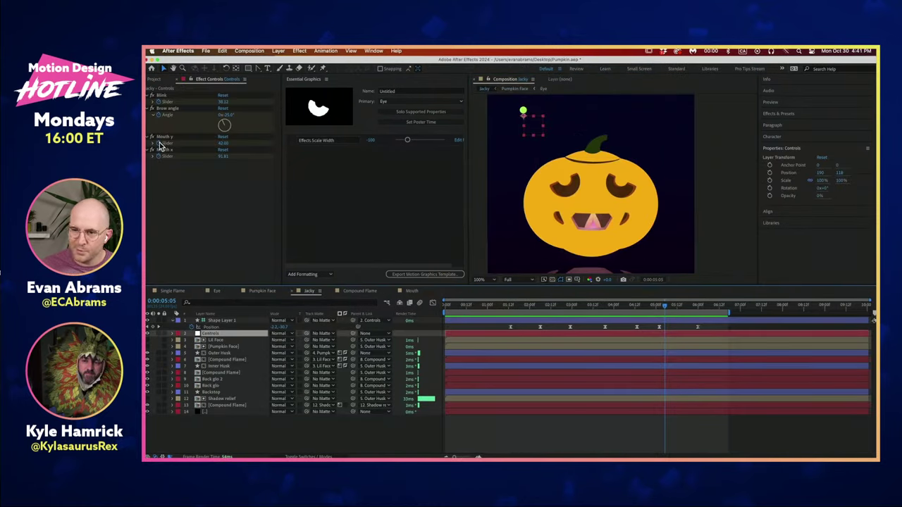
click(163, 95)
shift+click(169, 109)
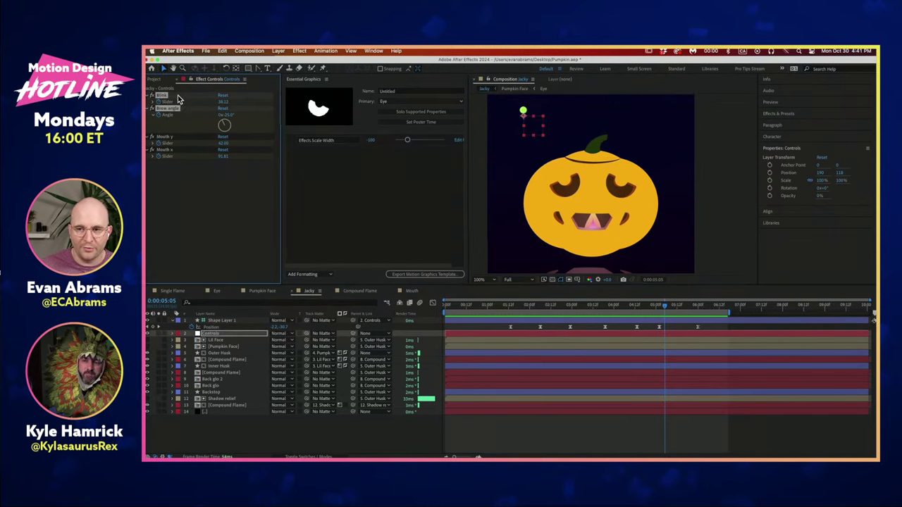
click(234, 321)
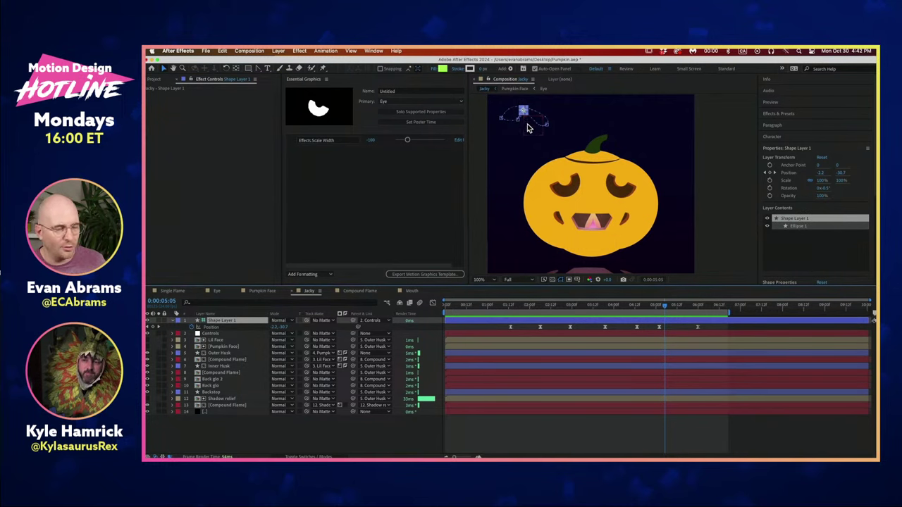
click(562, 418)
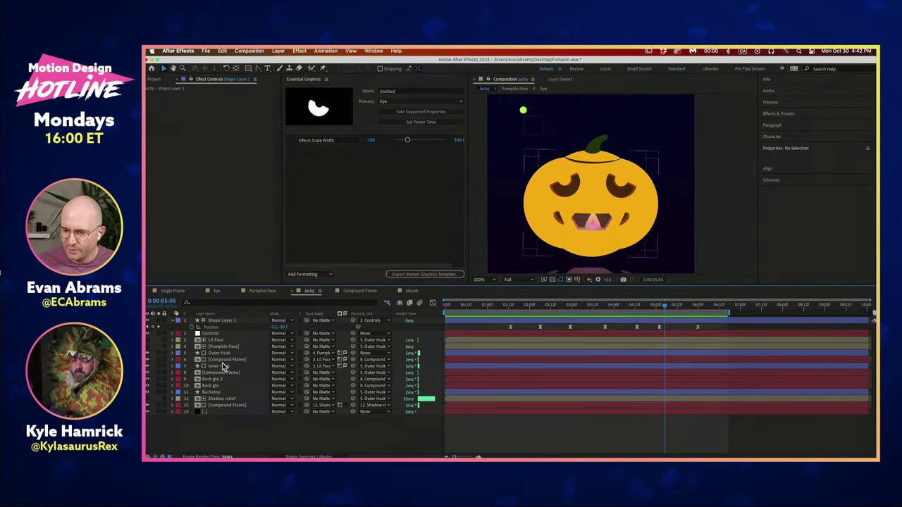
- Reopen the Eye composition from the project items and collapse the Brow layer's properties
click(155, 80)
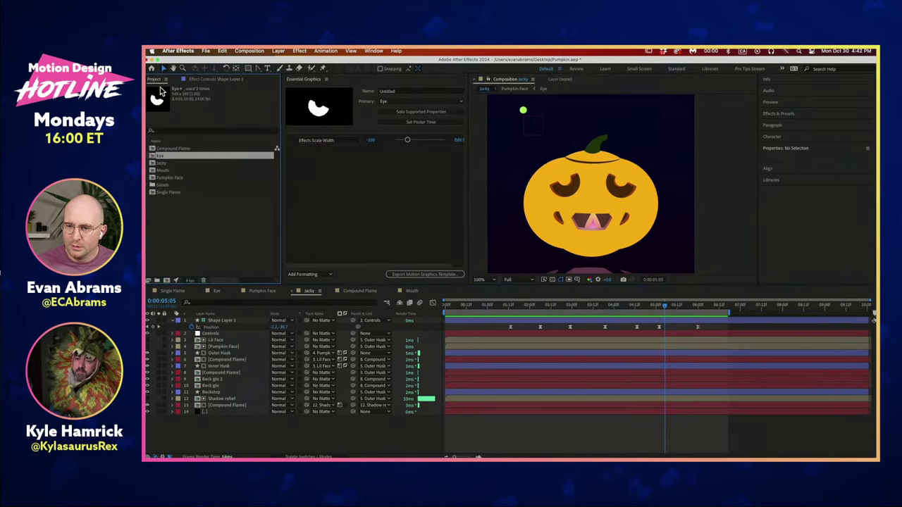
click(173, 171)
click(186, 218)
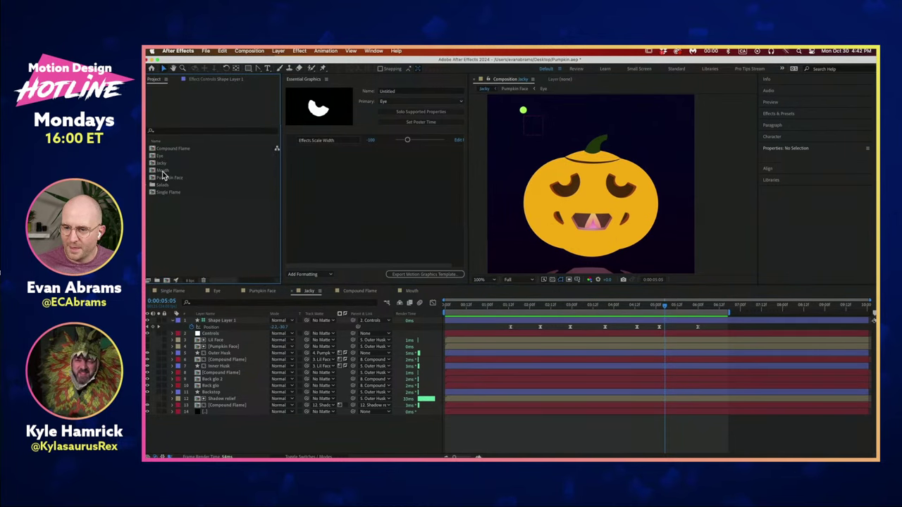
double_click(160, 156)
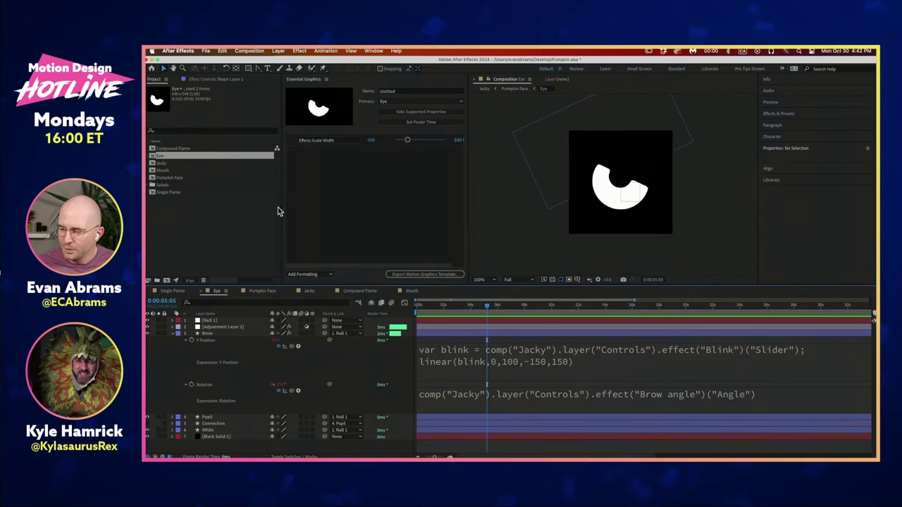
click(172, 334)
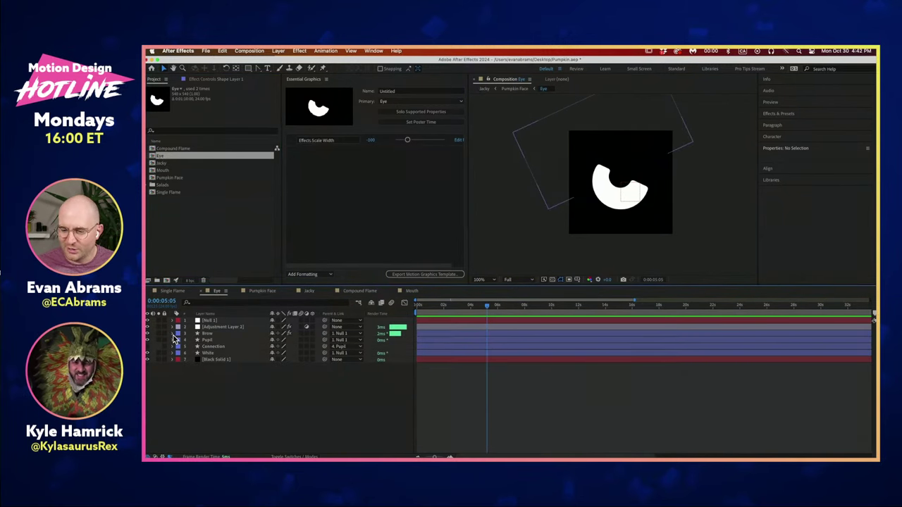
- Reveal the White layer's modified properties, examine its Position expression that divides the Pupil's position by 5, and collapse the layer
click(211, 354)
key(u)
key(u)
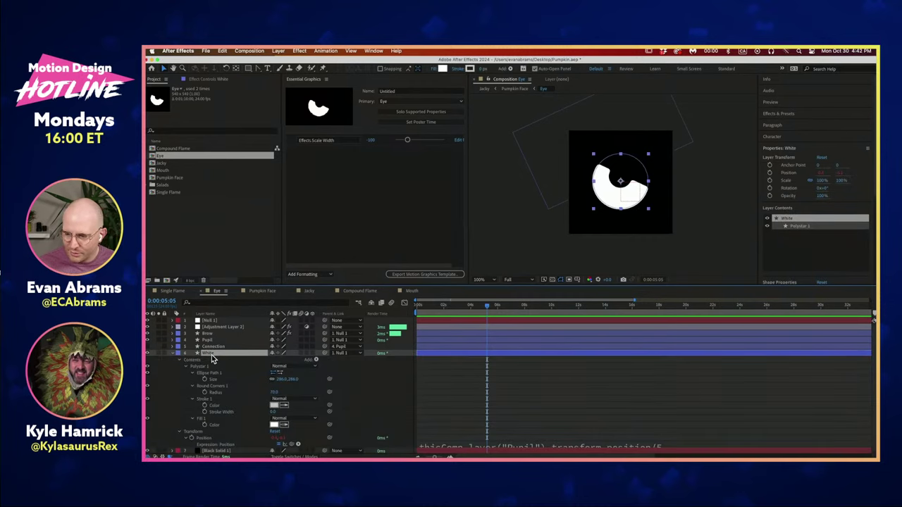
scroll(533, 444, down, 1)
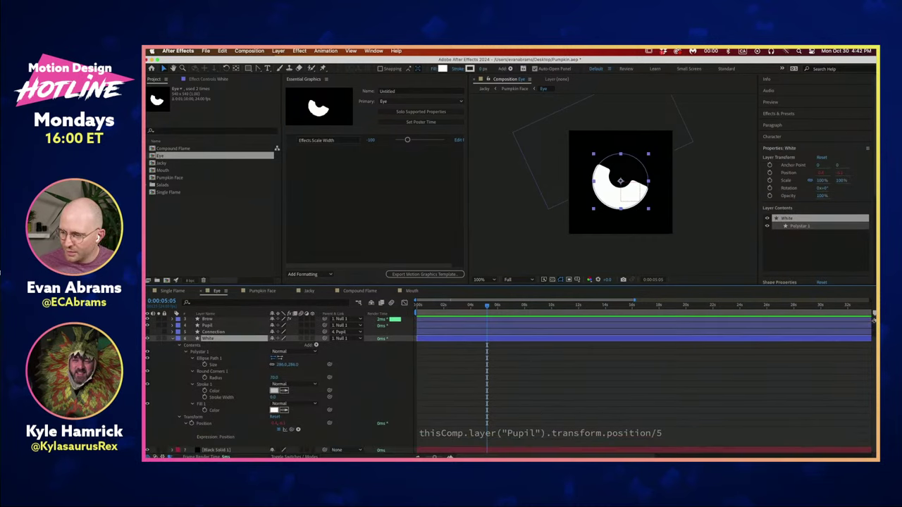
click(540, 433)
click(490, 438)
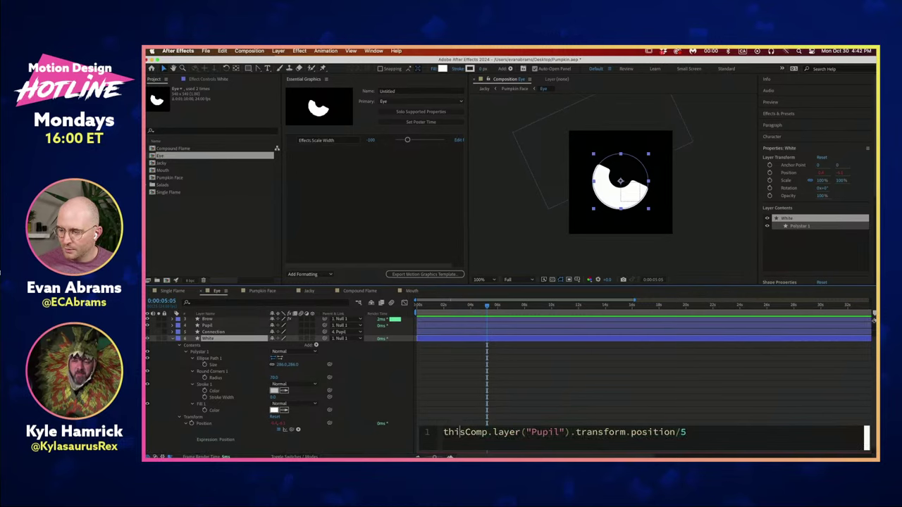
click(493, 419)
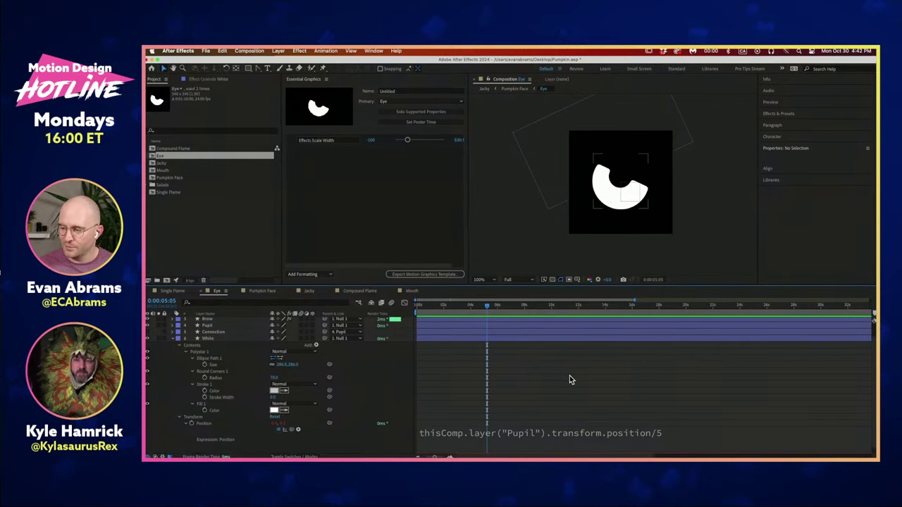
scroll(569, 375, up, 2)
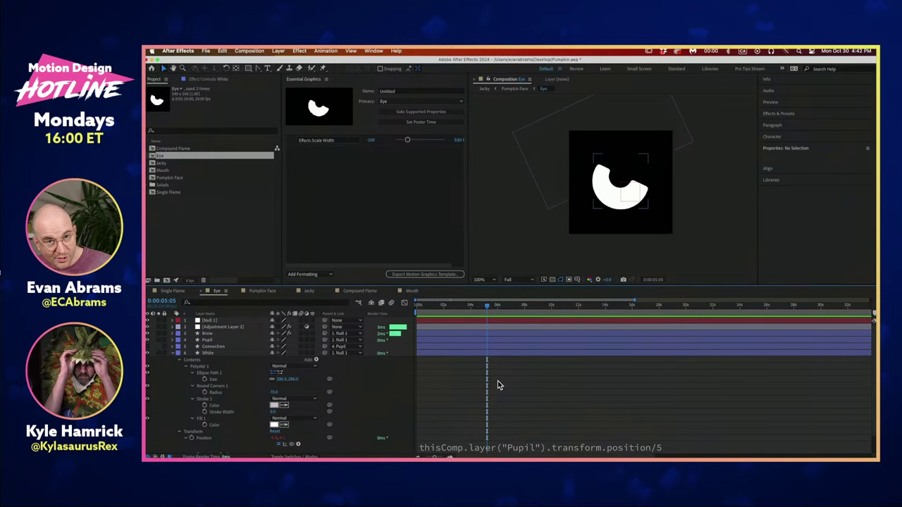
click(177, 354)
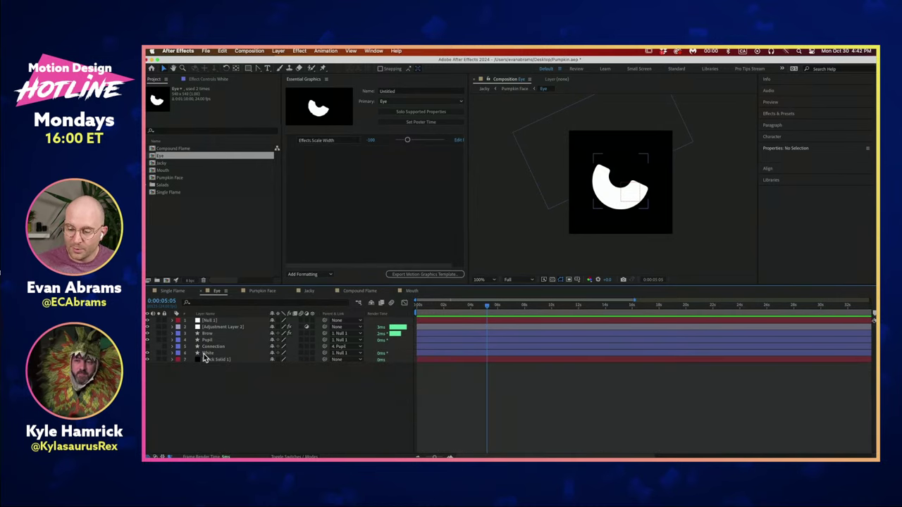
- Inspect the Pupil and White layers together with Null 1, the null they are parented to
click(207, 340)
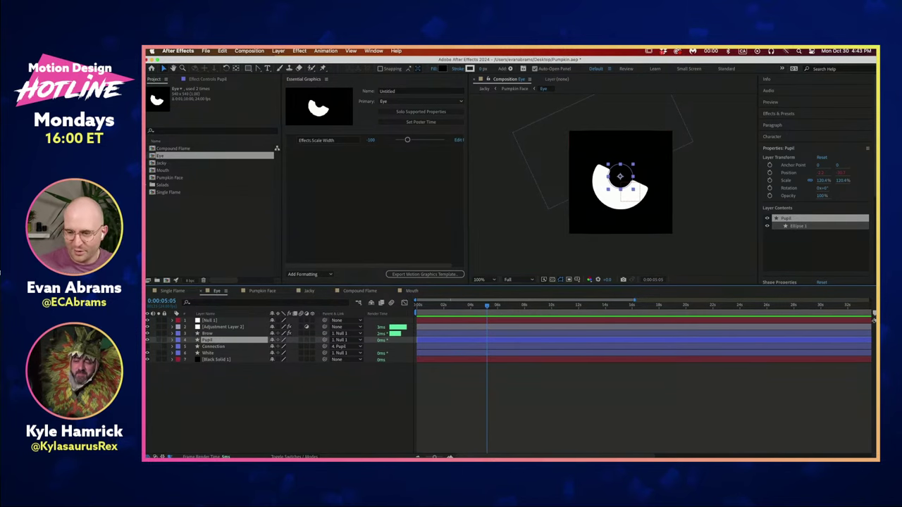
super+click(221, 351)
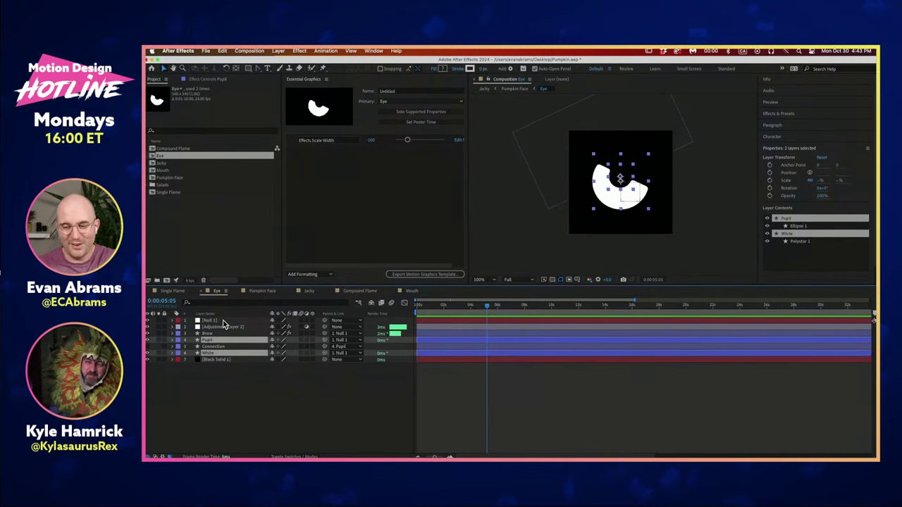
click(224, 321)
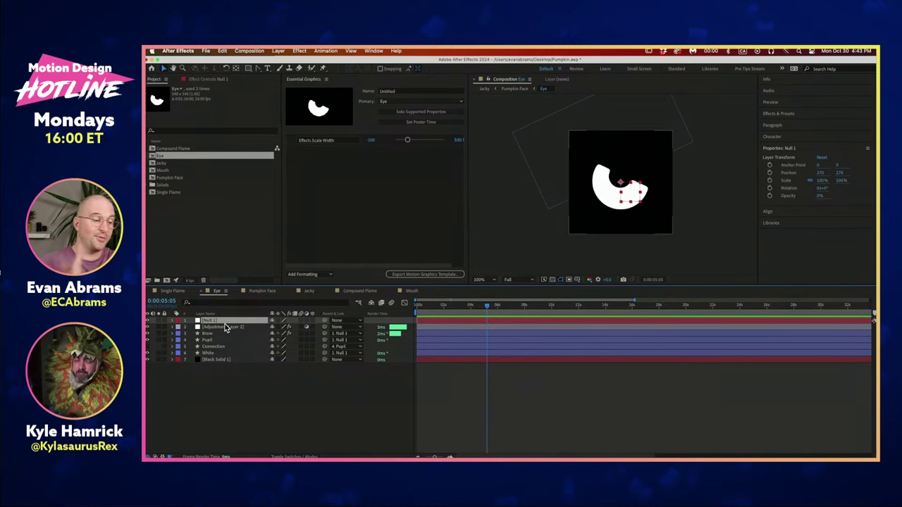
click(643, 423)
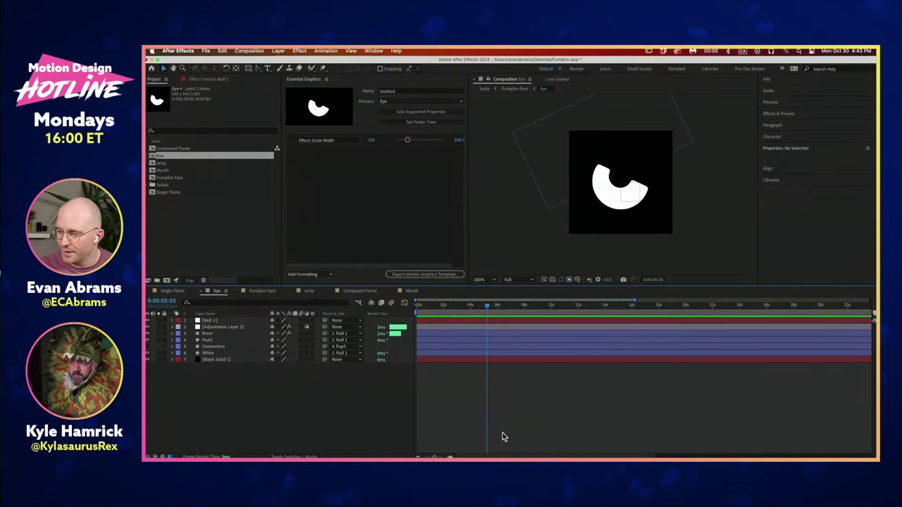
- Scrub the Eye composition to 0:00:05:21 and go up to the Pumpkin Face composition
drag(465, 308, 498, 307)
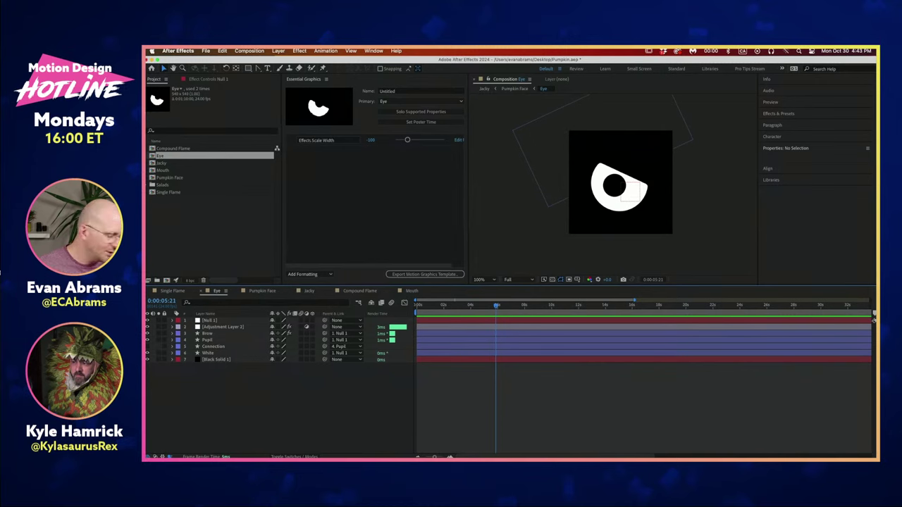
key(Tab)
click(329, 416)
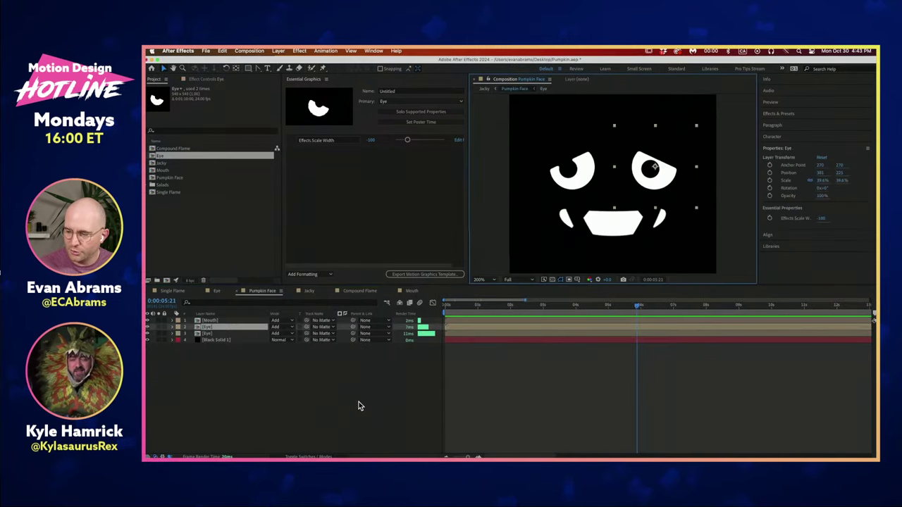
- Open the nested Mouth composition and scrub back to 0:00:03:04 to examine how the mouth shape changes
click(223, 321)
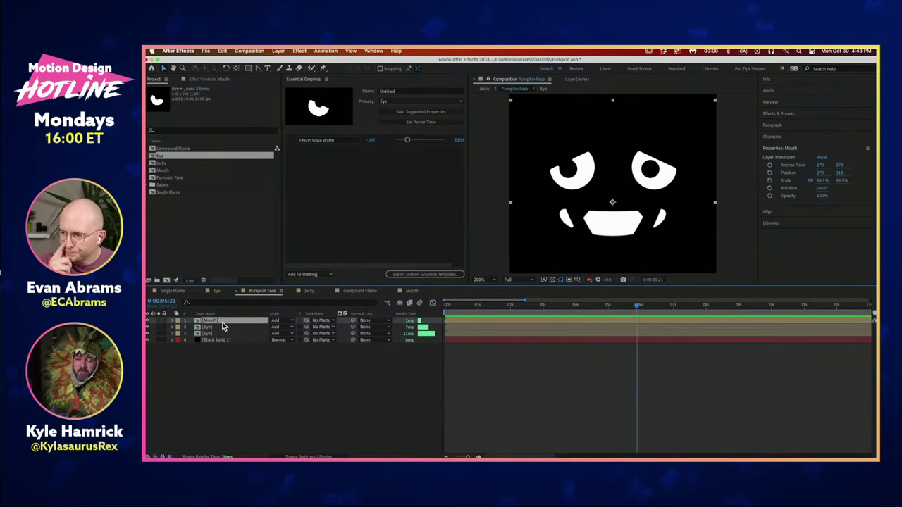
double_click(223, 323)
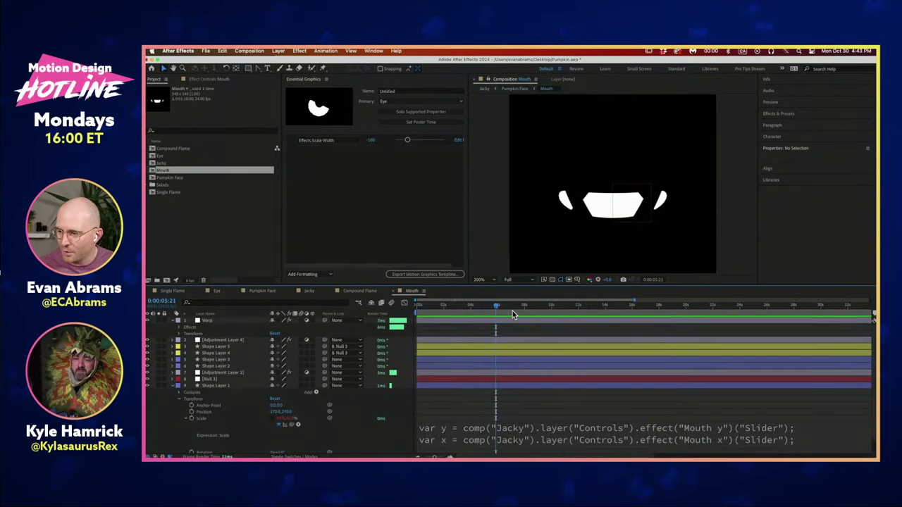
drag(512, 311, 460, 312)
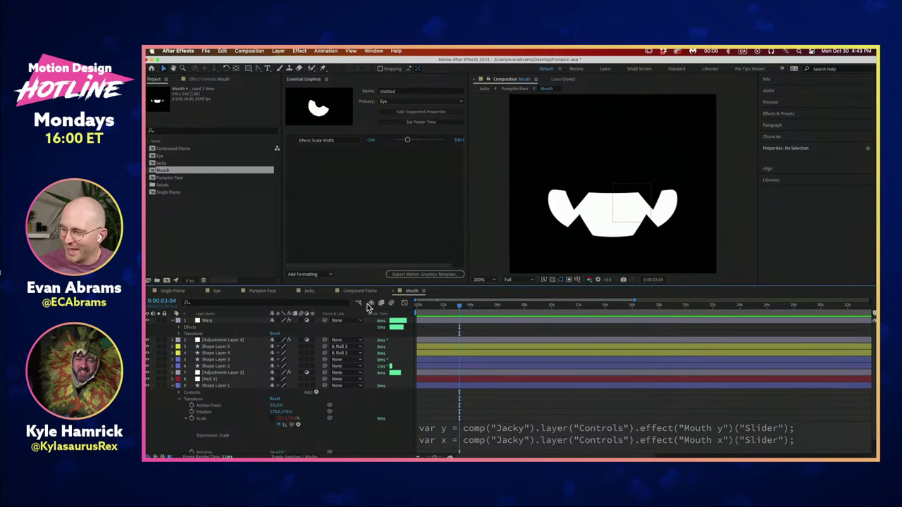
click(170, 393)
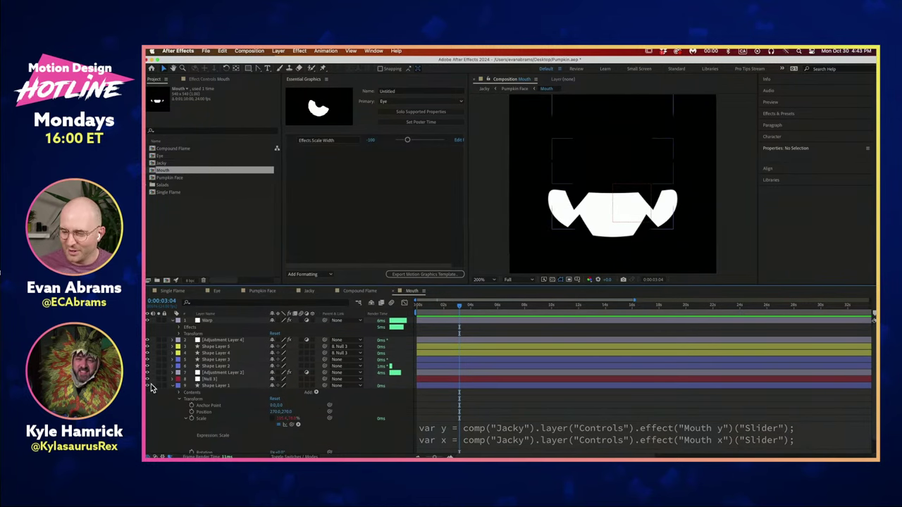
- Collapse Shape Layer 1 and the Warp layer, and open the Warp layer's effect settings
click(174, 386)
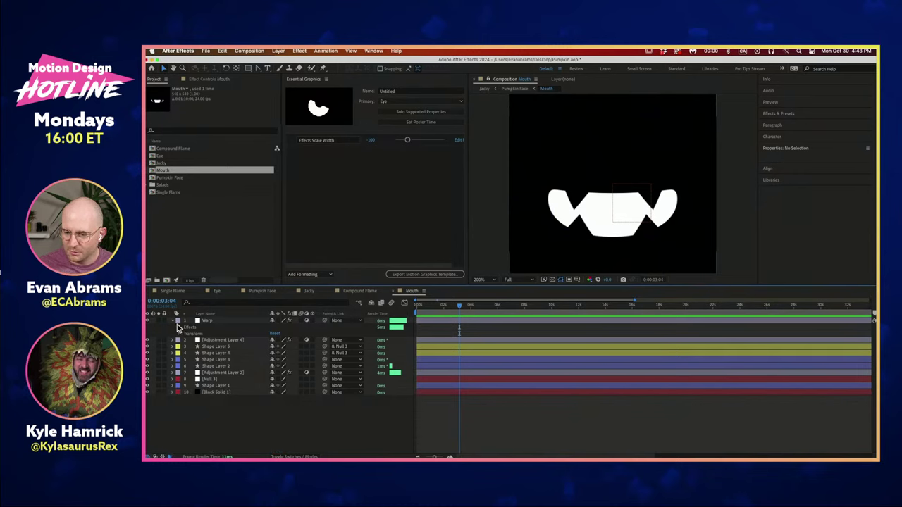
click(173, 321)
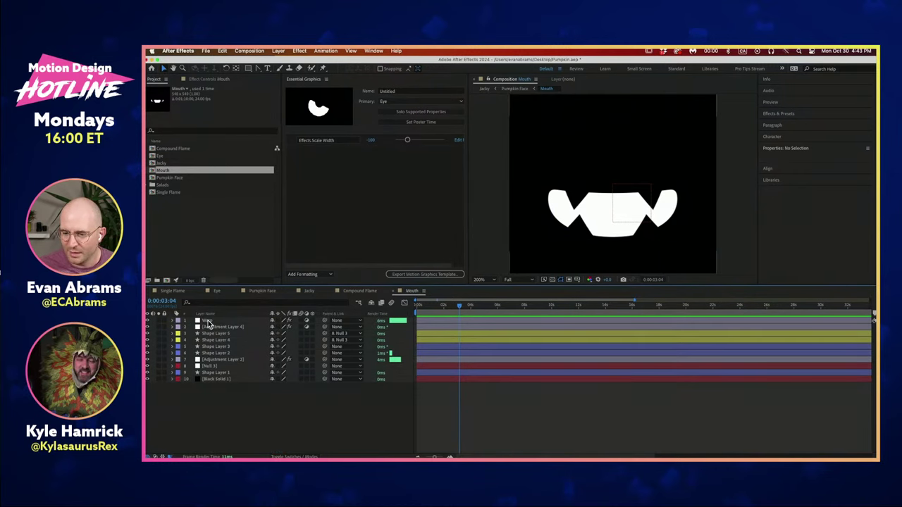
click(207, 322)
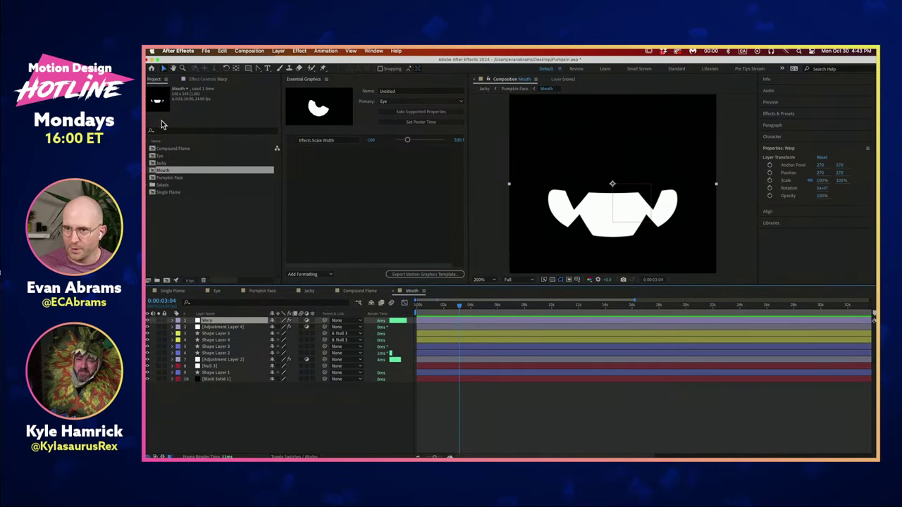
click(208, 78)
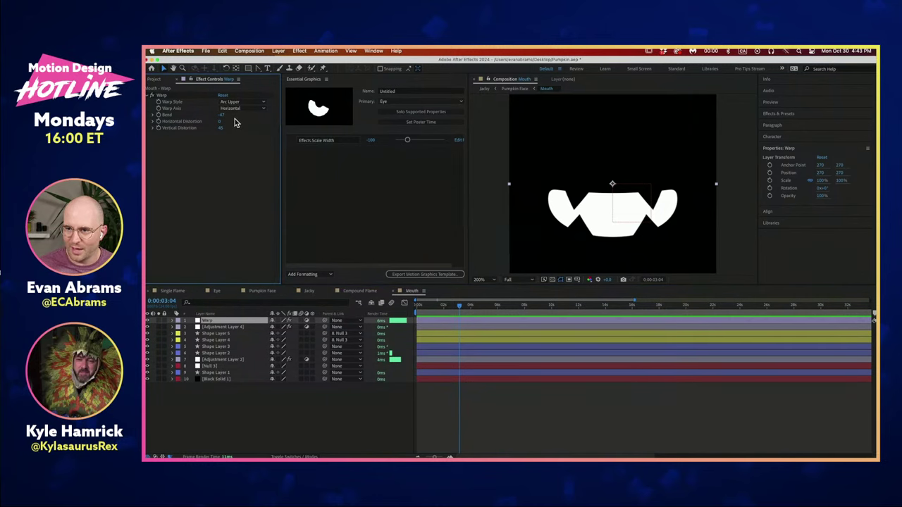
- Toggle the Warp layer's visibility repeatedly to compare the mouth with and without the Arc Upper bend
click(148, 320)
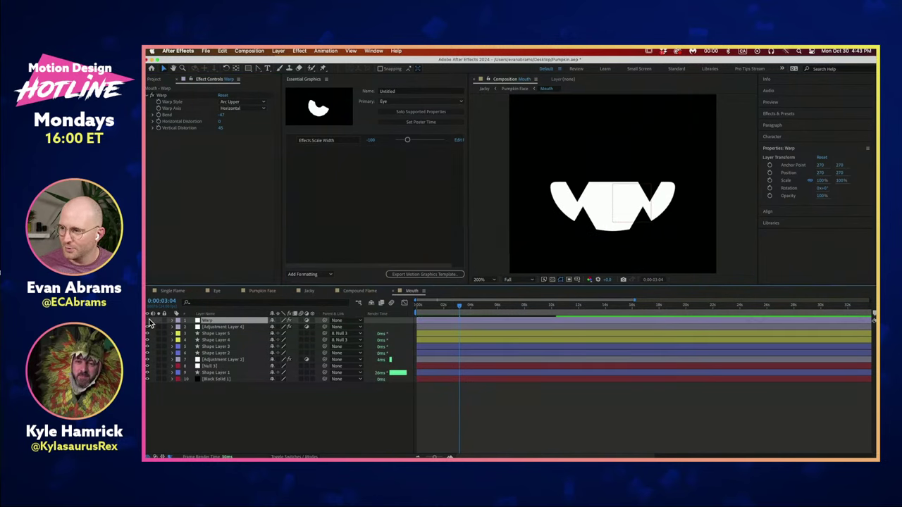
click(148, 321)
click(148, 321)
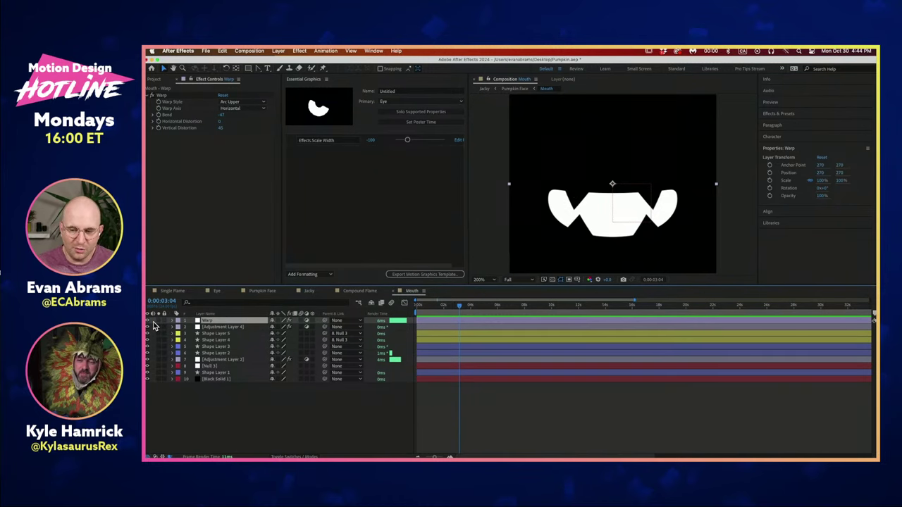
click(148, 321)
- Inspect Adjustment Layer 4's Turbulent Displace effect, hide that layer, and make the Warp layer visible again
click(204, 328)
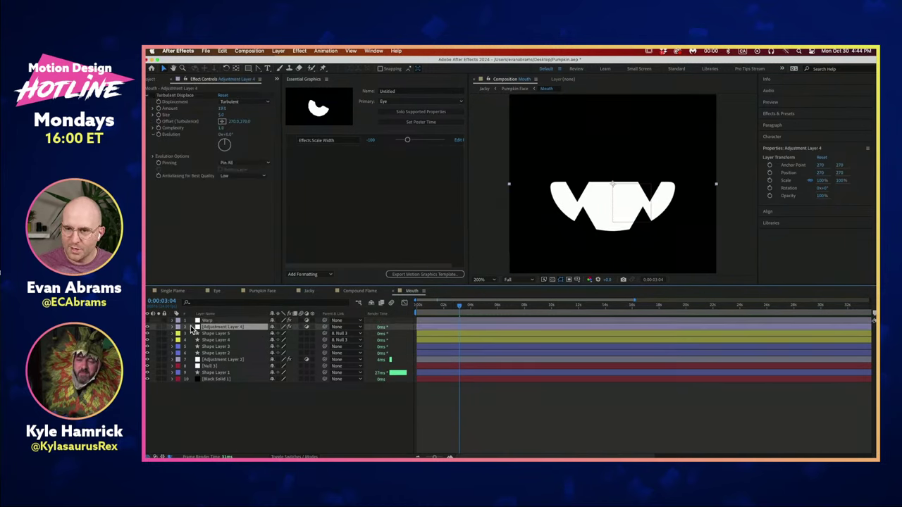
click(147, 326)
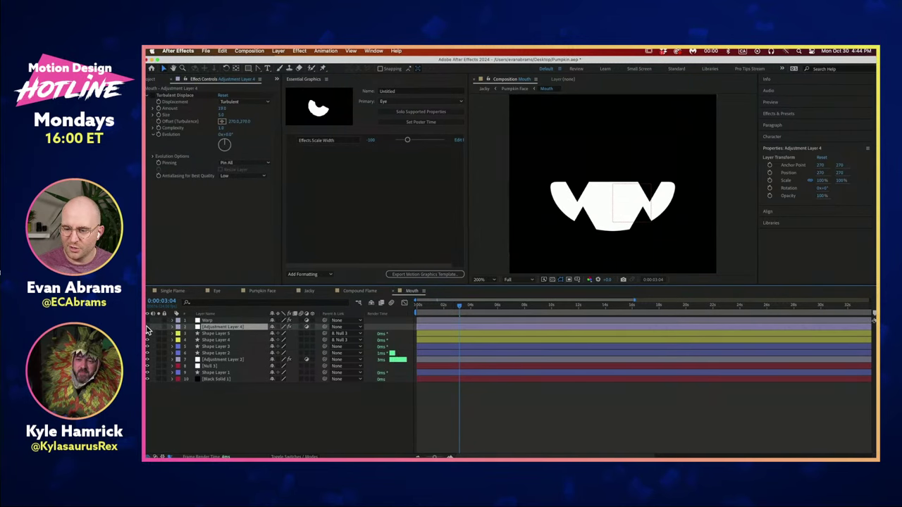
click(148, 321)
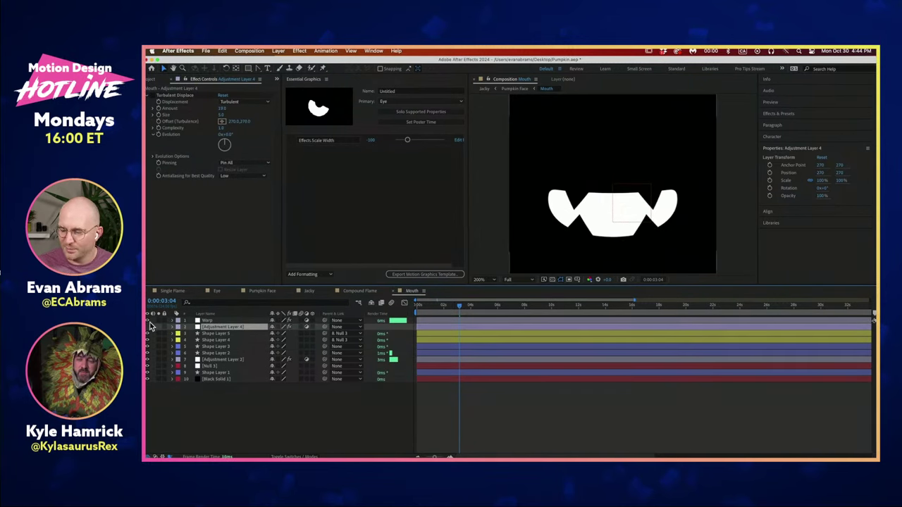
- Toggle Adjustment Layer 2 off and on to compare the mouth's corners with and without its Gaussian Blur and Levels effects
click(210, 360)
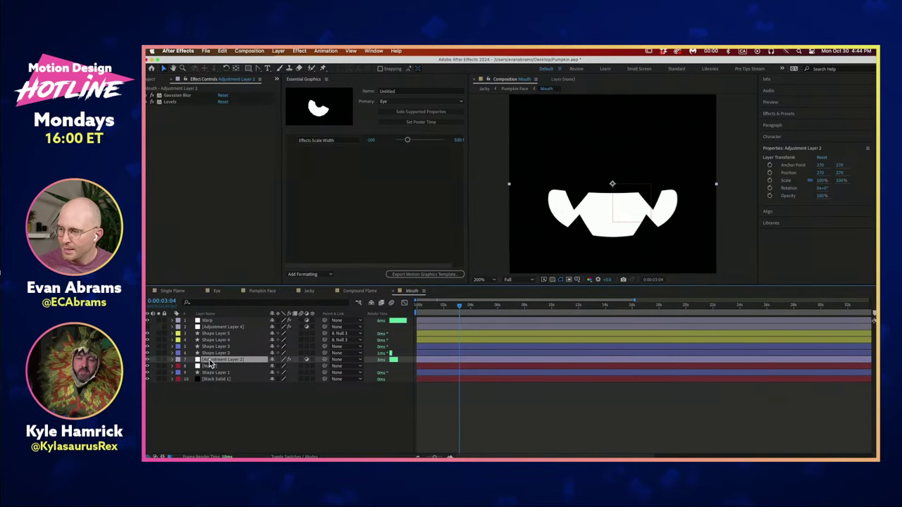
click(147, 360)
click(147, 360)
click(147, 360)
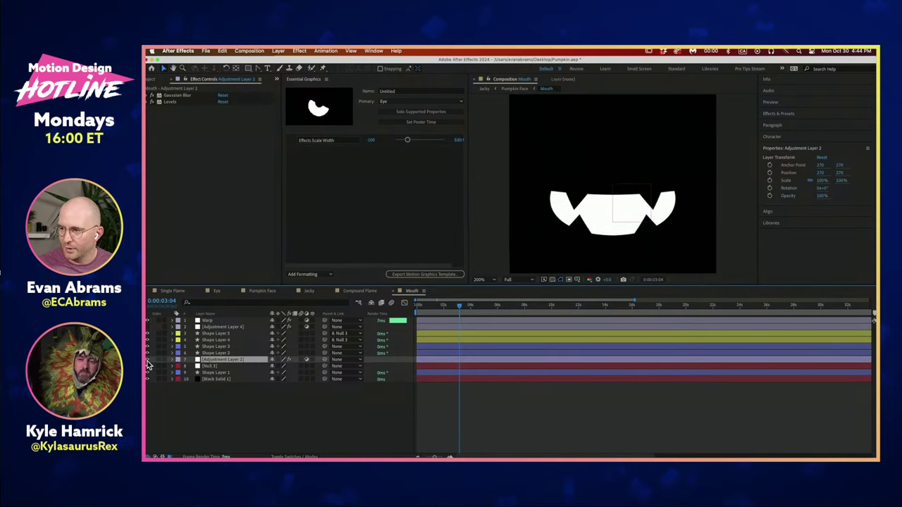
click(147, 360)
click(147, 361)
click(147, 361)
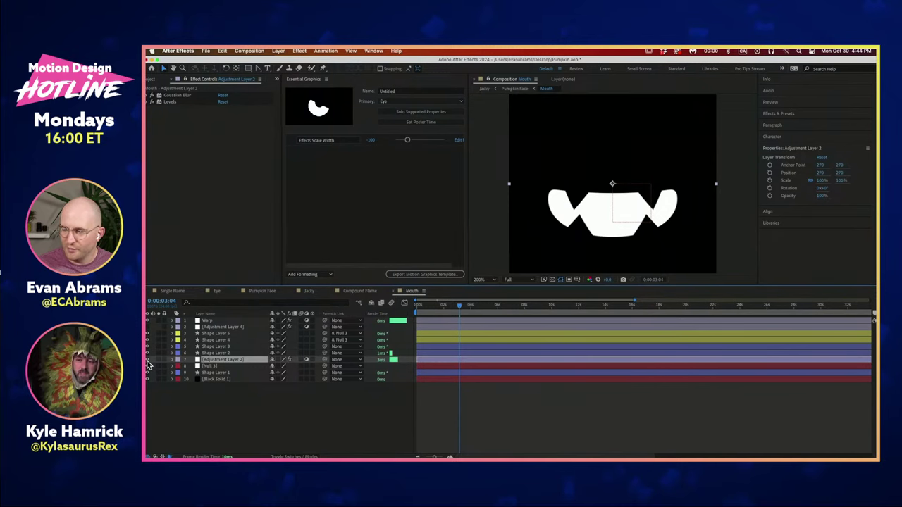
click(147, 361)
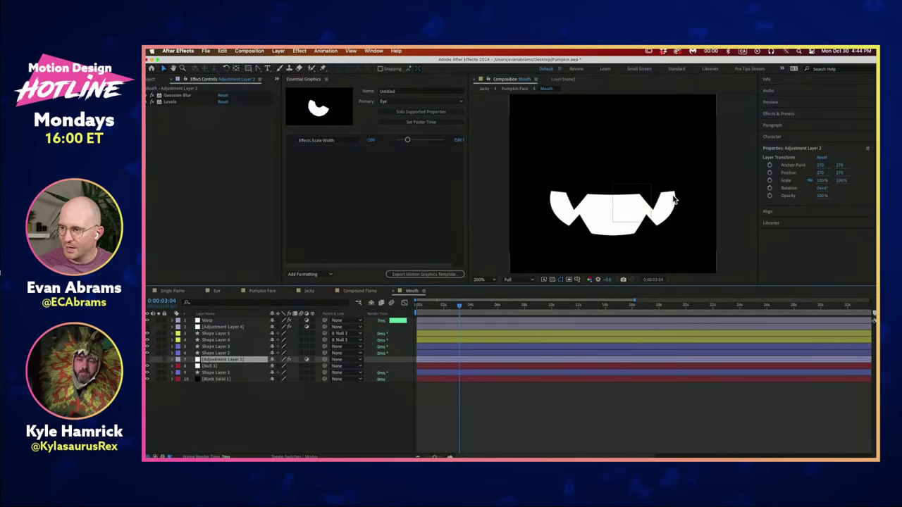
click(148, 360)
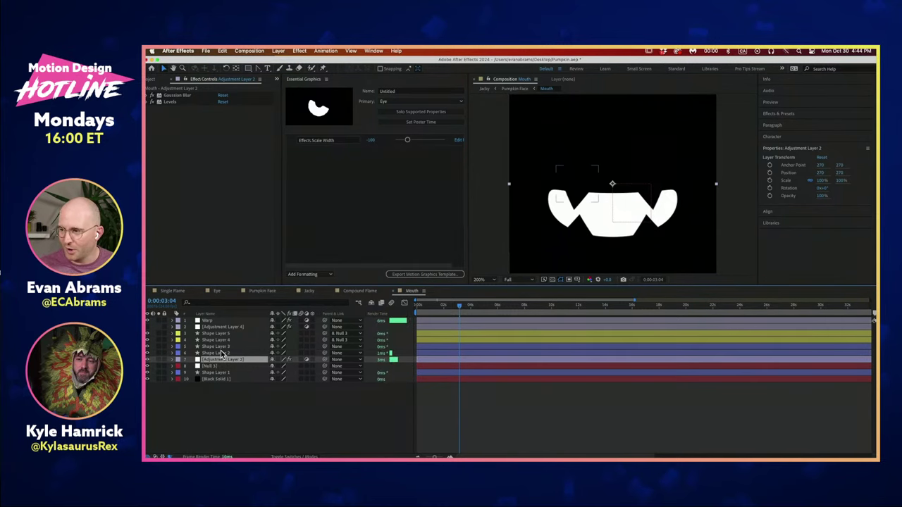
- Scrub the Mouth composition to 0:00:03:09 to examine how the smoothed shape changes, and clear the layer selection
mouse_move(463, 306)
mouse_down()
mouse_move(476, 310)
mouse_move(460, 310)
mouse_up()
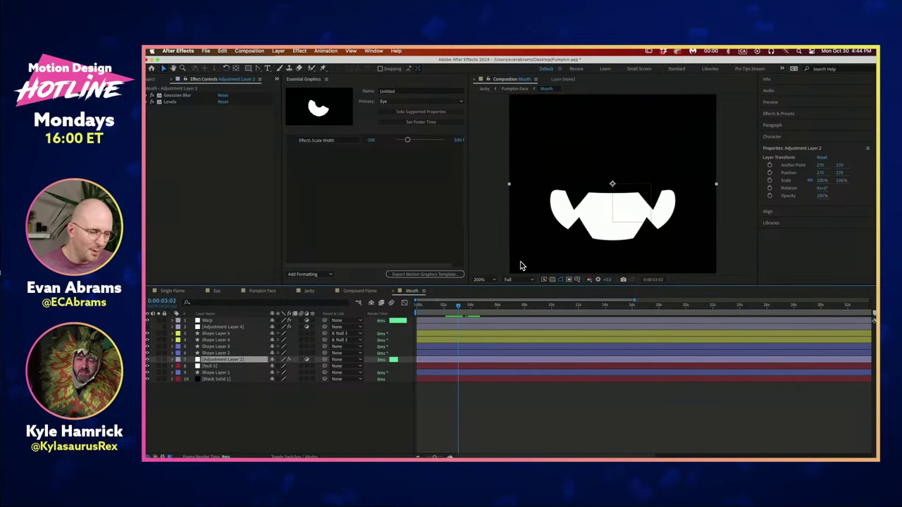
drag(484, 306, 462, 305)
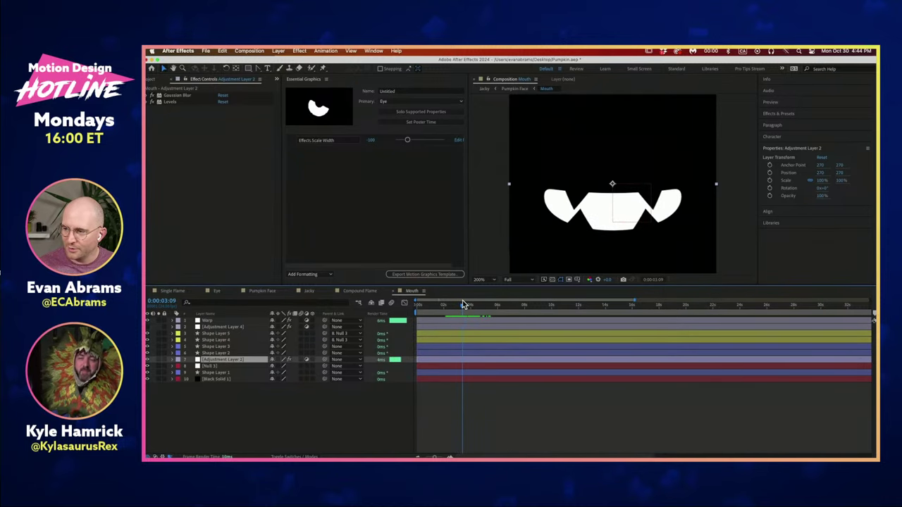
click(212, 392)
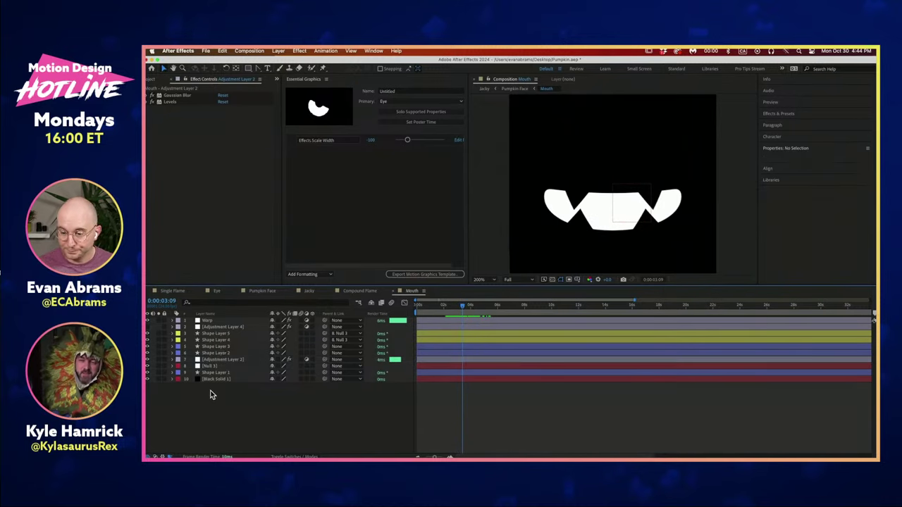
- Inspect the upper tooth triangles on Shape Layers 3 and 2 and the mouth's ellipse on Shape Layer 1
click(219, 347)
click(222, 353)
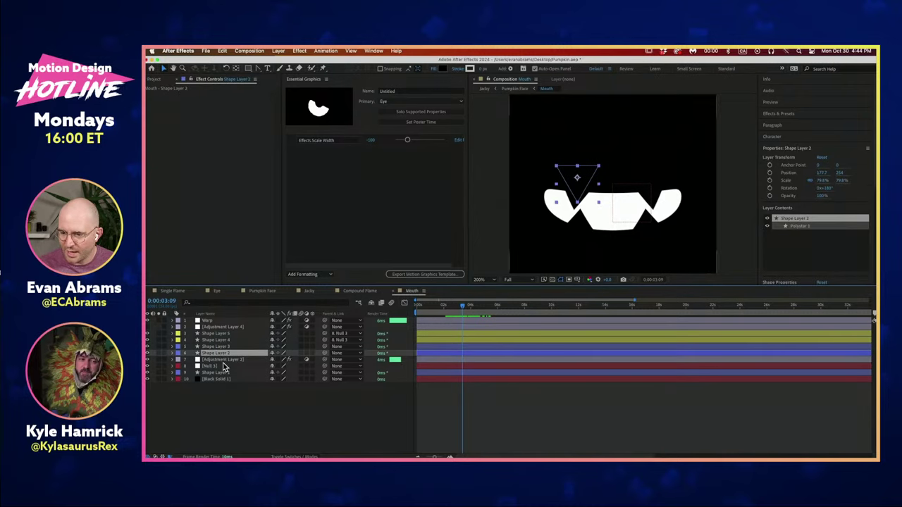
click(225, 372)
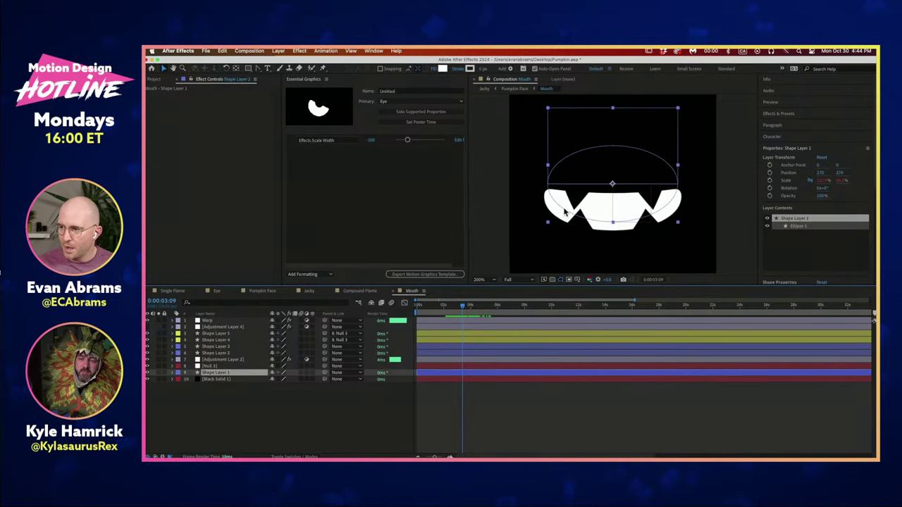
- Reveal Shape Layer 1's Scale expression, enlarge it to read how it uses the Mouth x and Mouth y sliders, and collapse the layer
key(s)
key(s)
key(s)
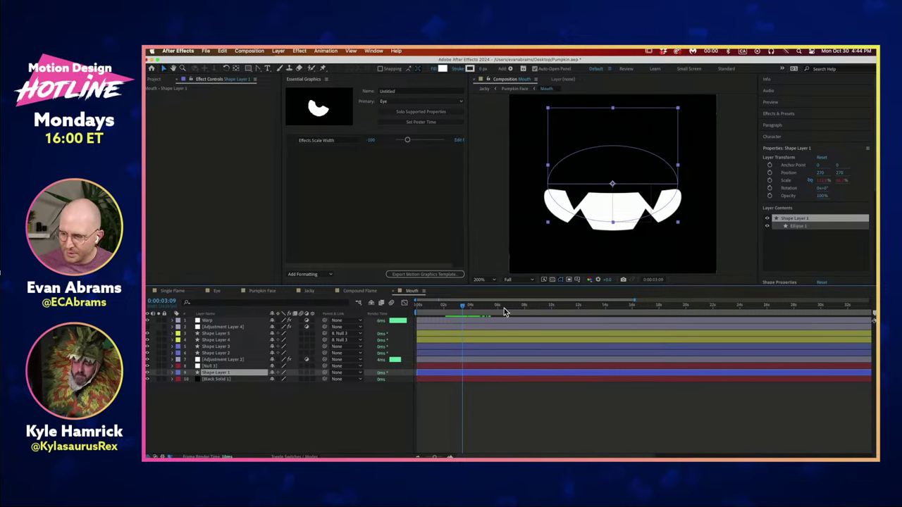
click(186, 379)
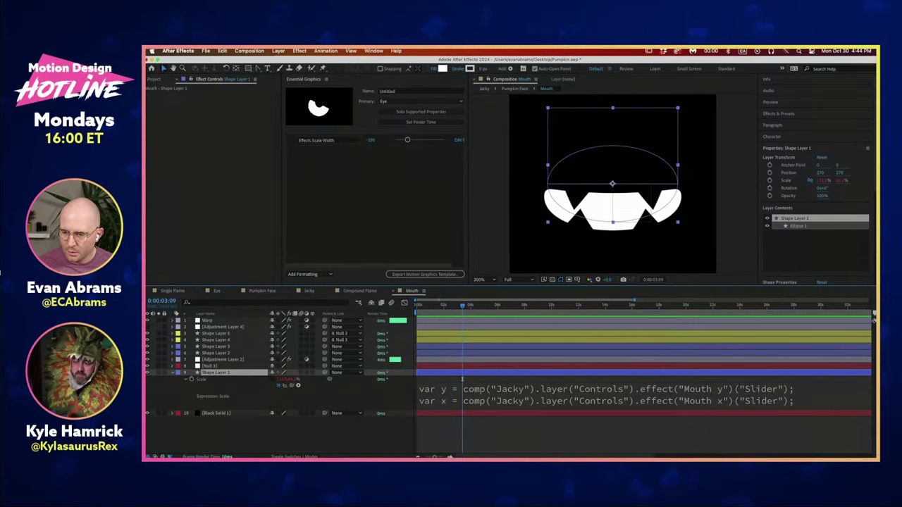
click(437, 411)
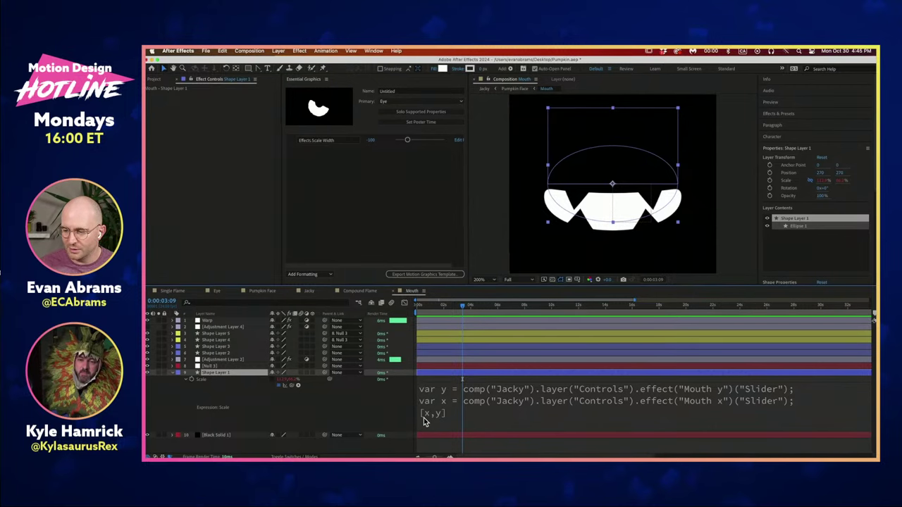
click(172, 372)
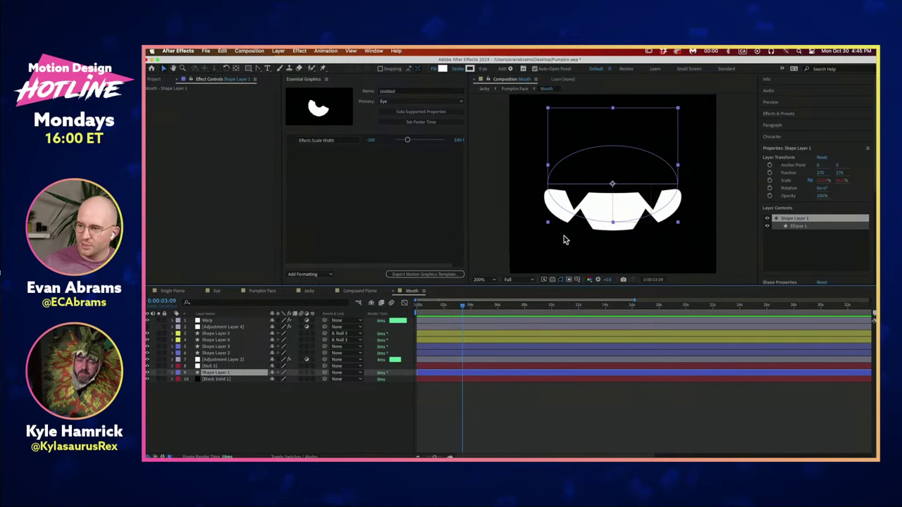
- Scrub to 0:00:03:05, inspect Shape Layer 3, and reveal the X and Y Position properties of the lower teeth, Shape Layers 4 and 5
mouse_move(473, 307)
mouse_down()
mouse_move(504, 311)
mouse_move(459, 311)
mouse_up()
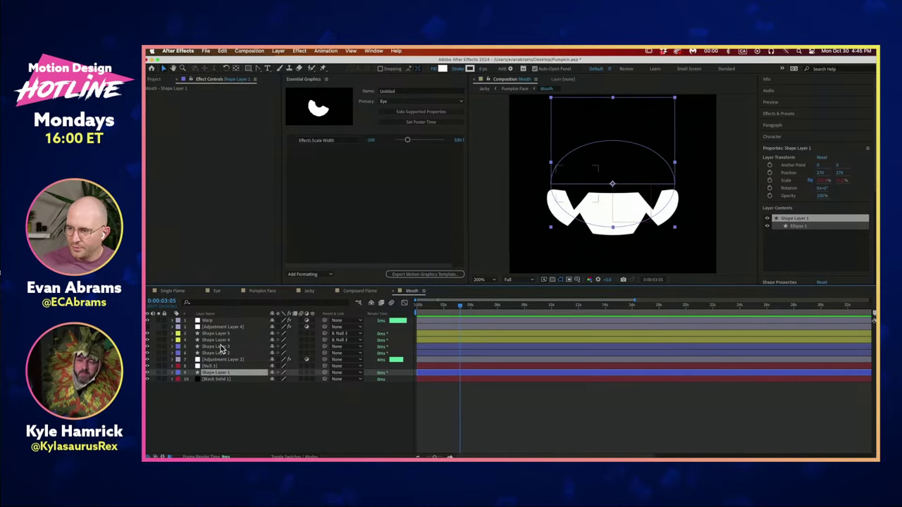
click(207, 346)
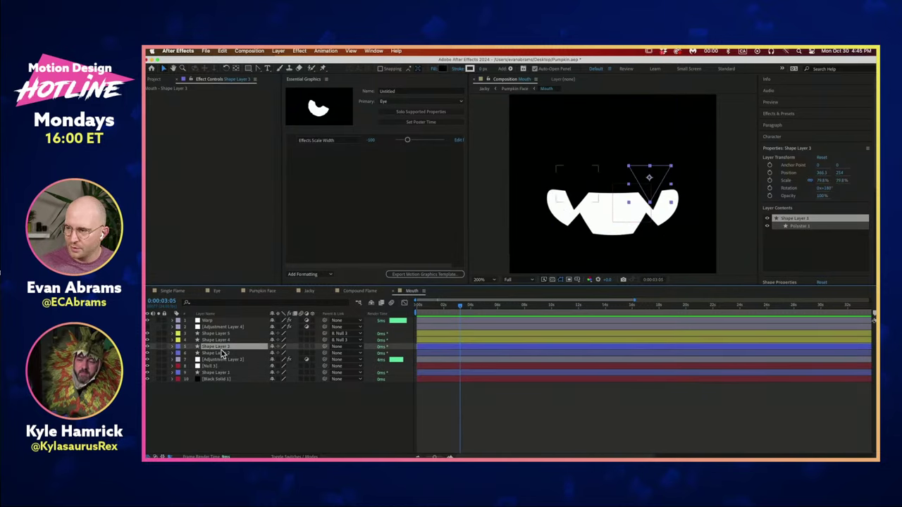
click(221, 340)
shift+click(221, 334)
key(p)
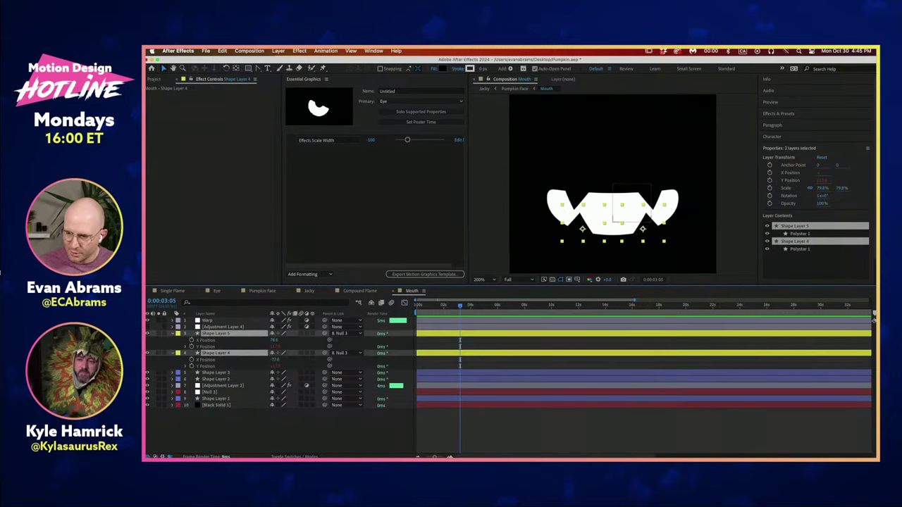
- Reveal Shape Layer 5's Y Position expression and enlarge its field to read both lines
click(211, 346)
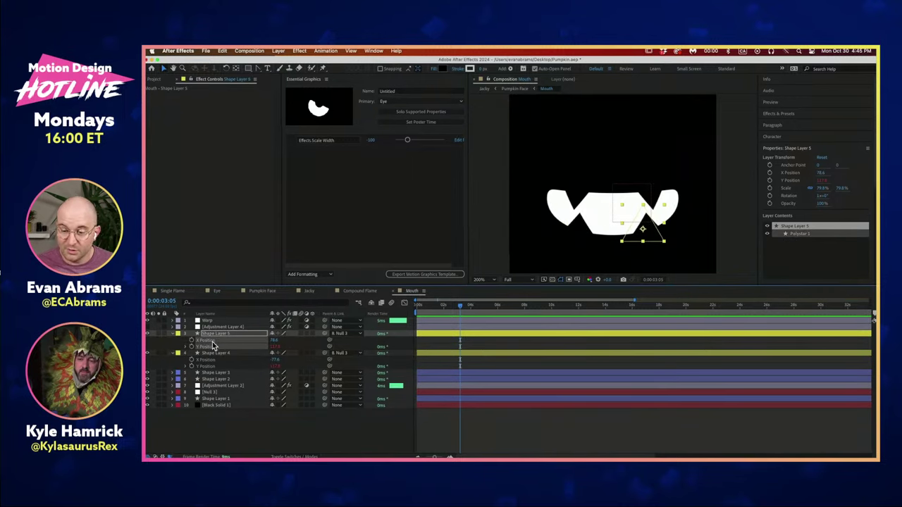
click(202, 341)
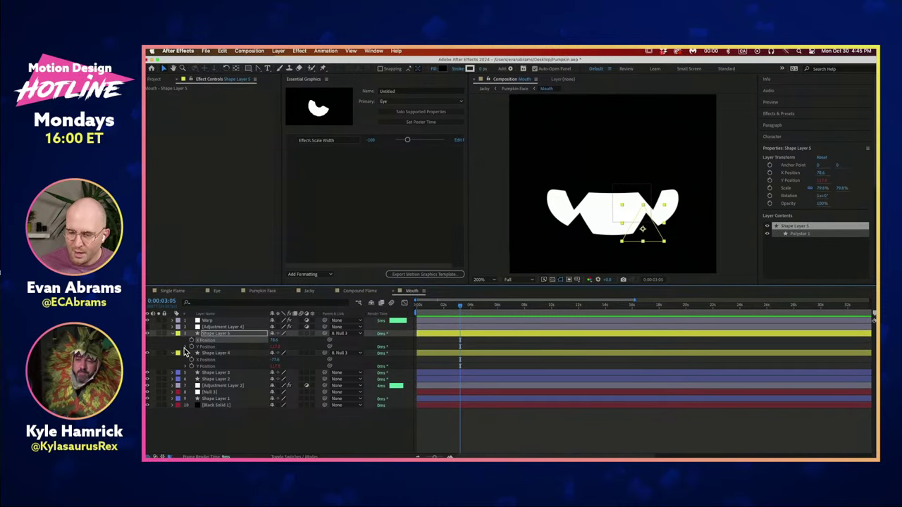
click(186, 347)
drag(456, 354, 456, 396)
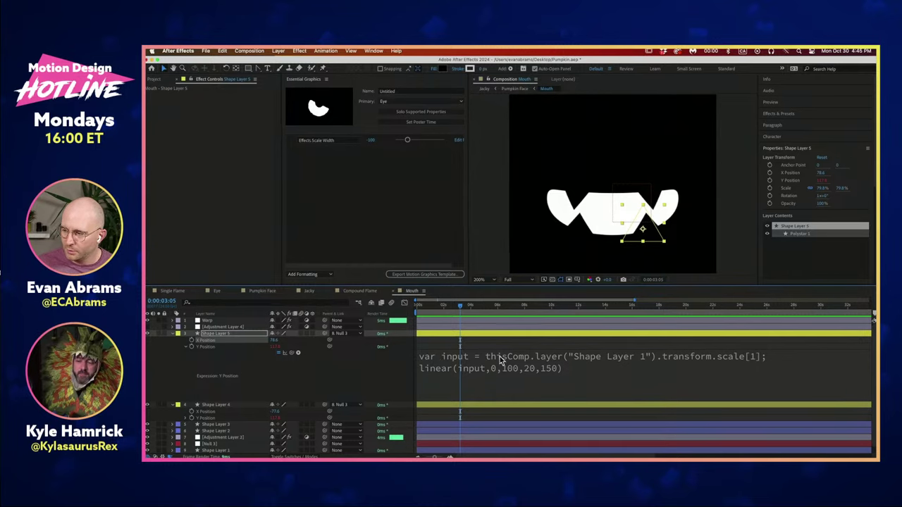
- Highlight the scale index [1] and the whole Shape Layer 1 scale reference in Shape Layer 5's Y Position expression
click(740, 356)
click(772, 357)
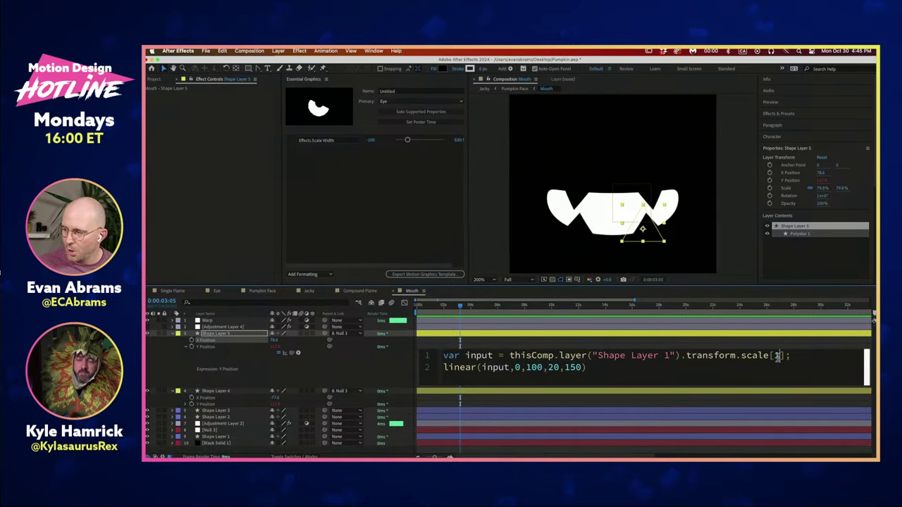
double_click(774, 356)
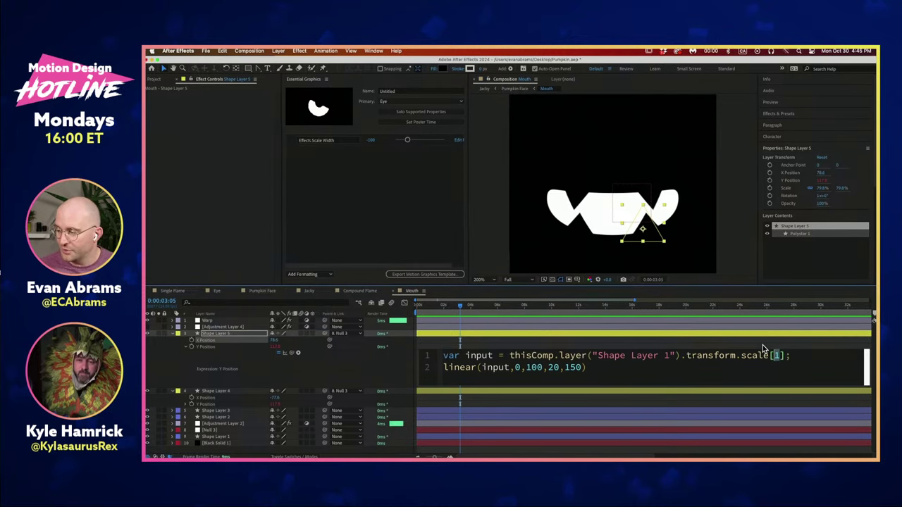
click(790, 356)
drag(790, 357, 509, 356)
drag(784, 356, 509, 356)
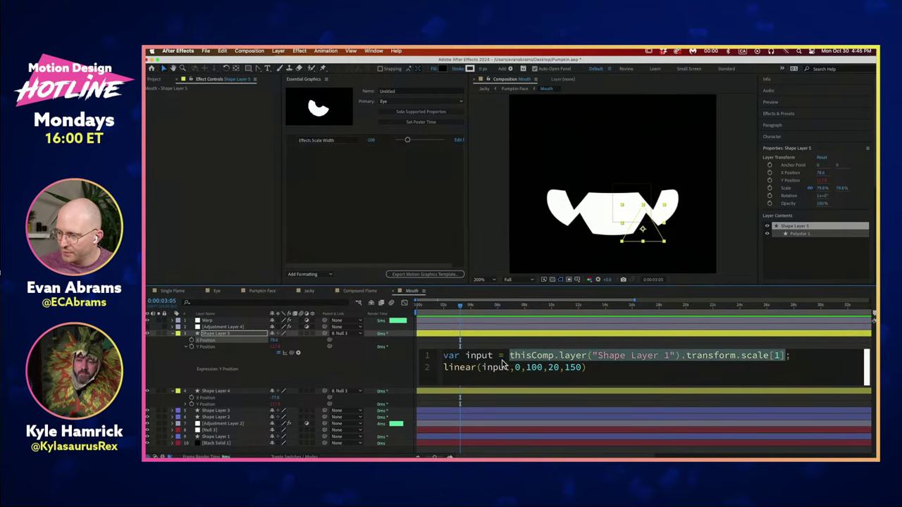
- Reveal Shape Layer 1's Scale property and highlight the matching reference to it in Shape Layer 5's Y Position expression
click(220, 436)
key(s)
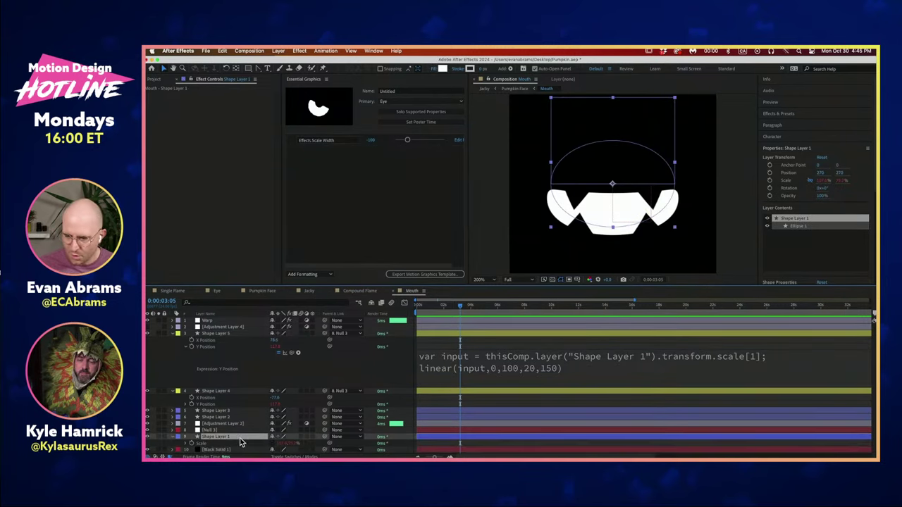
click(509, 357)
click(511, 356)
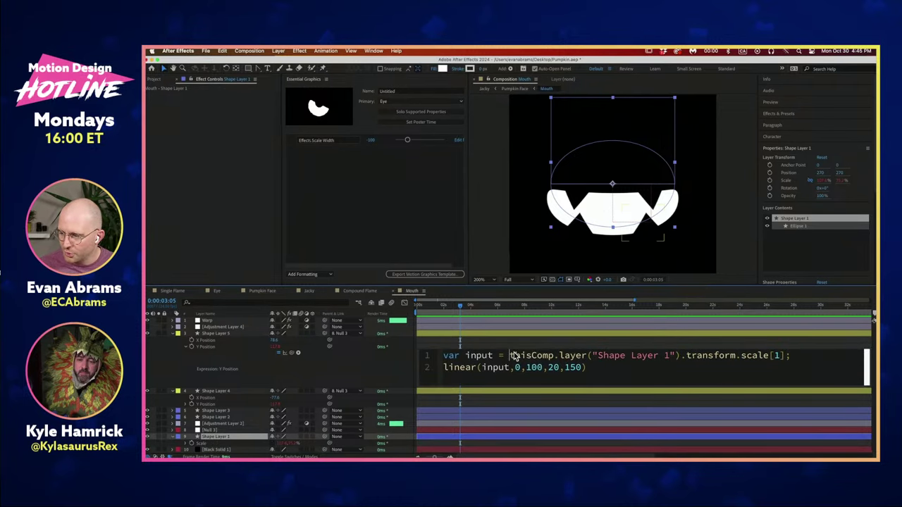
shift+click(780, 359)
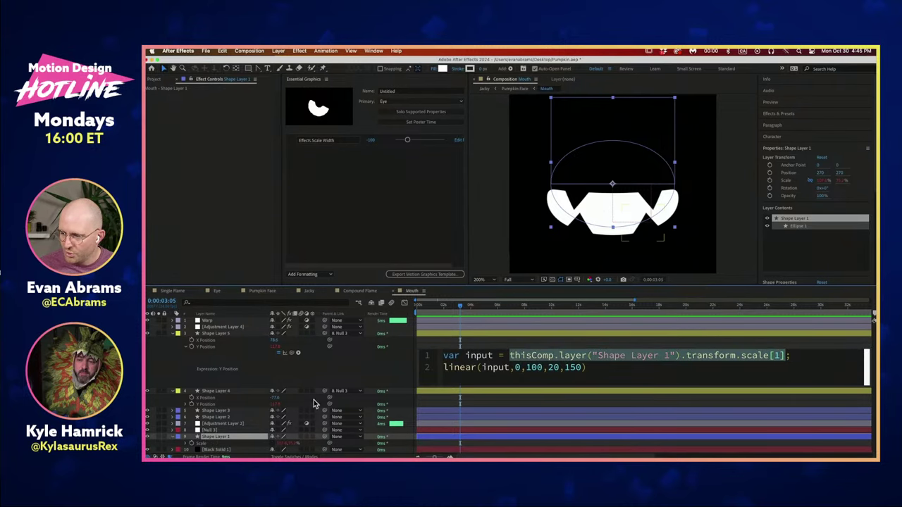
- Highlight the linear function's upper output value 150 in Shape Layer 5's Y Position expression
drag(297, 353, 290, 447)
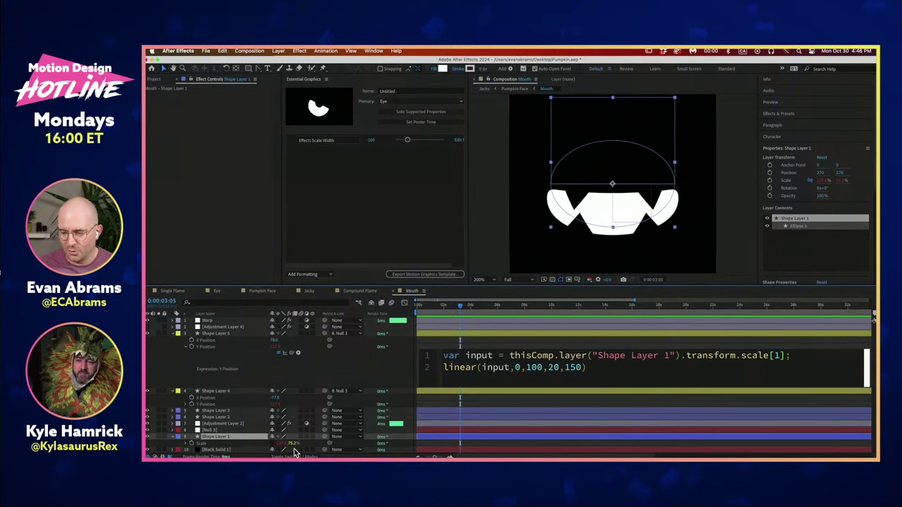
click(729, 348)
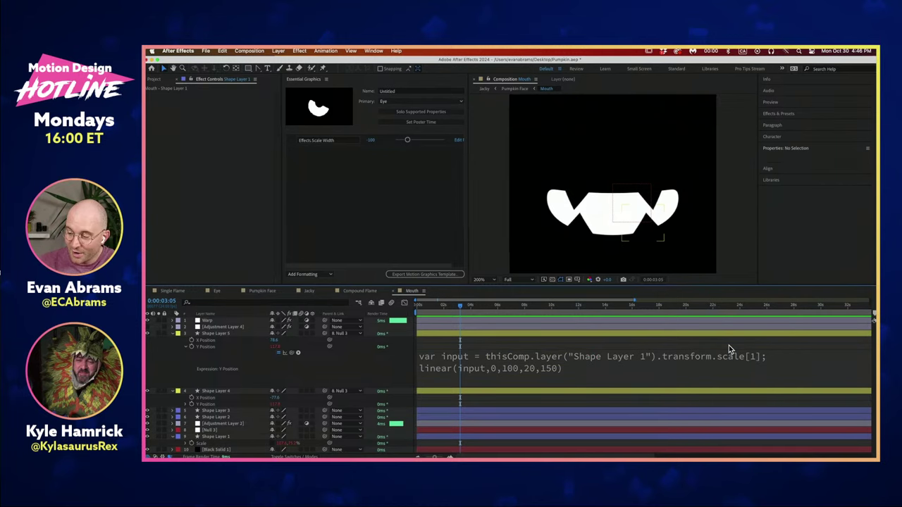
click(534, 373)
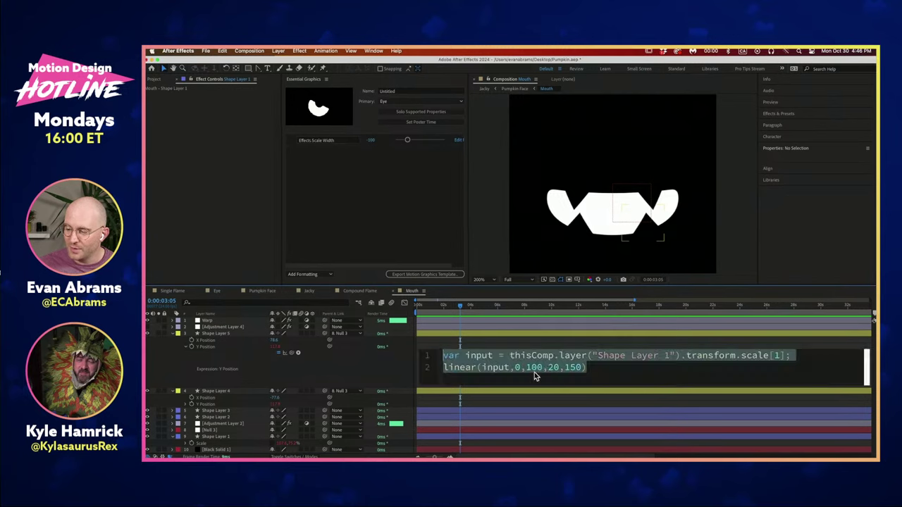
click(548, 371)
double_click(572, 367)
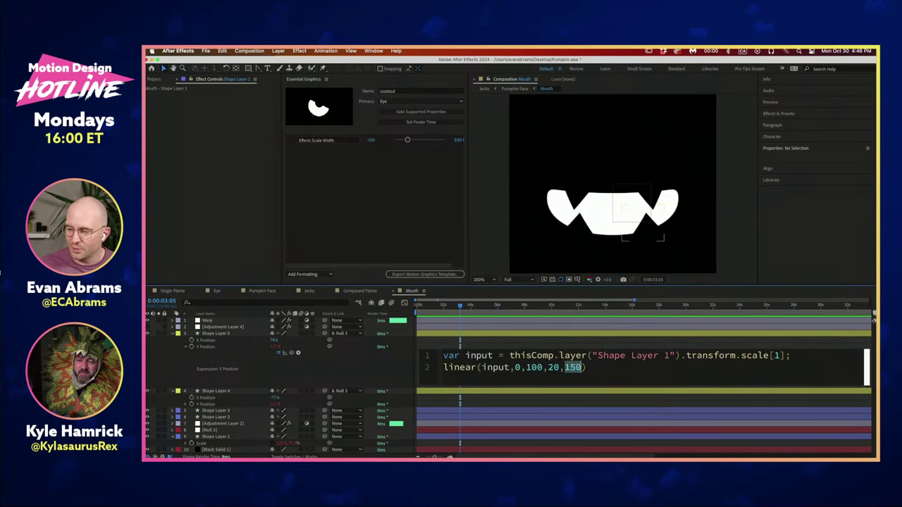
click(572, 347)
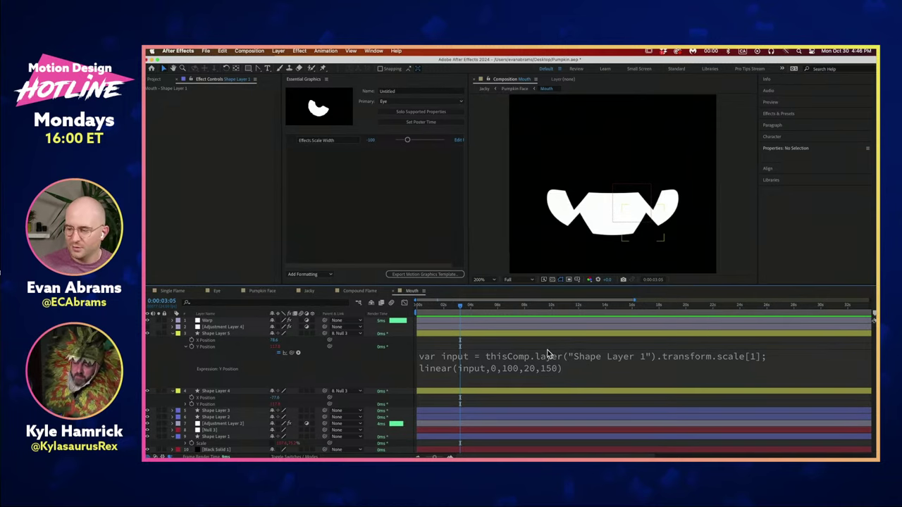
- Scrub to 0:00:02:22 and highlight the linear line and the input variable line in Shape Layer 5's Y Position expression
drag(522, 308, 455, 380)
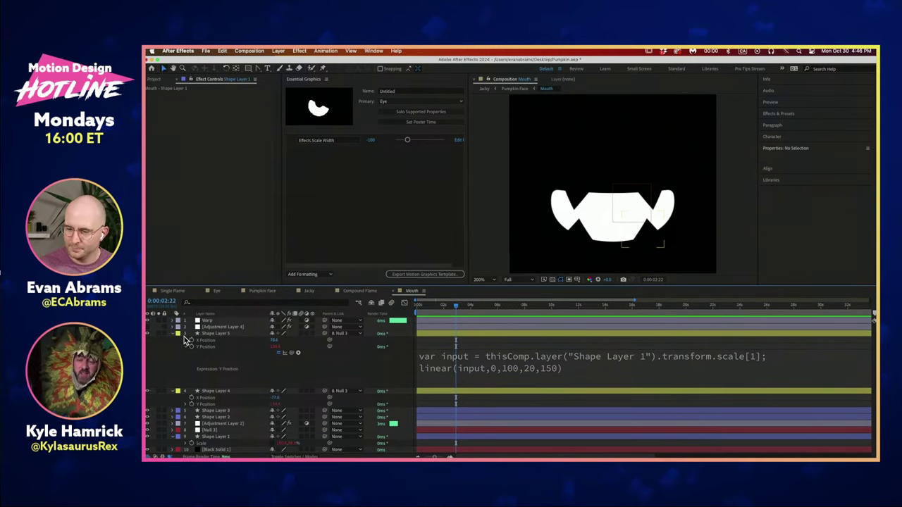
click(451, 371)
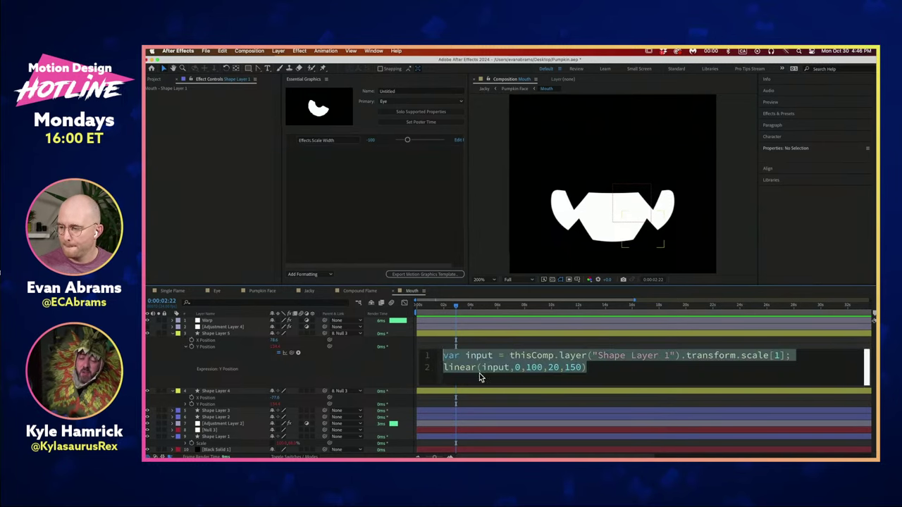
click(477, 375)
triple_click(475, 375)
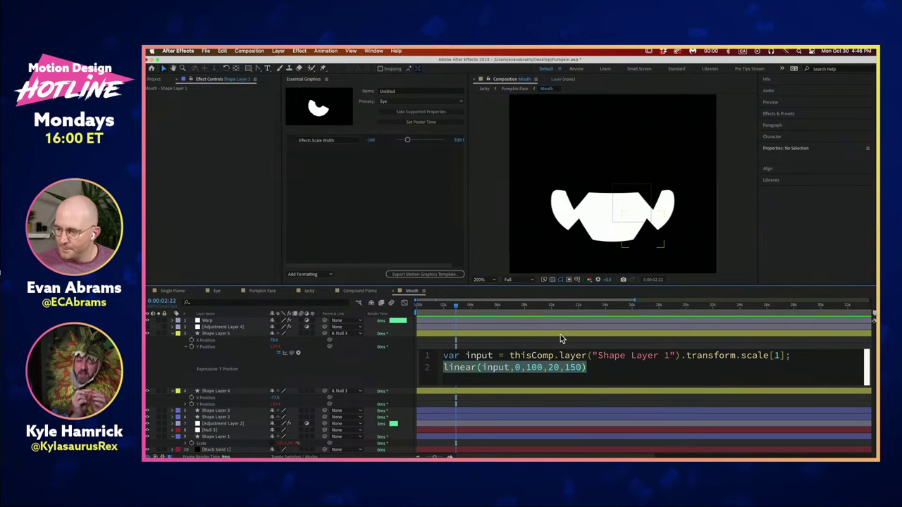
click(475, 357)
triple_click(490, 358)
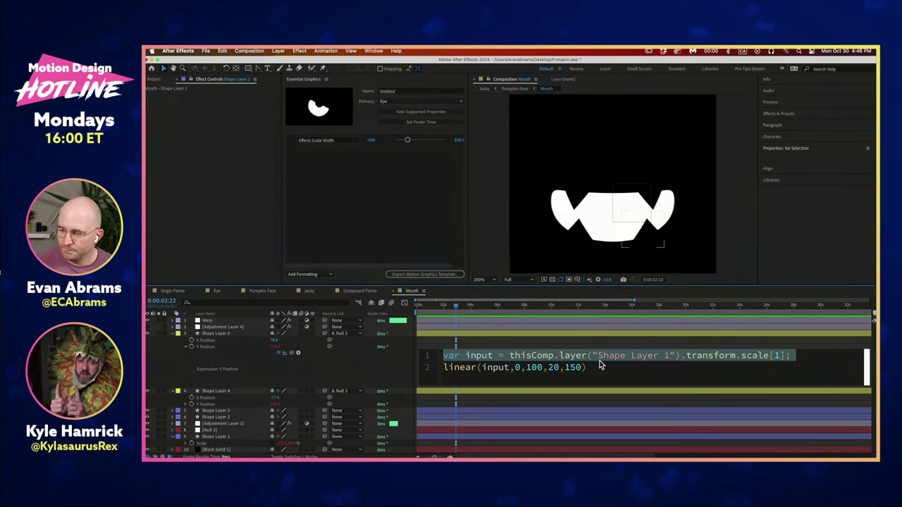
- Highlight the linear function's output range 20,150 and the full set of range values 0,100,20,150
click(520, 367)
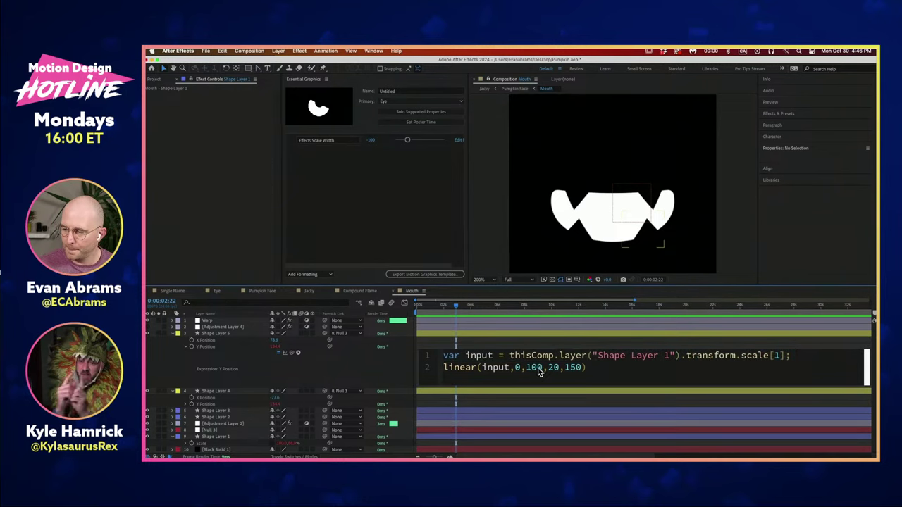
drag(544, 372, 584, 367)
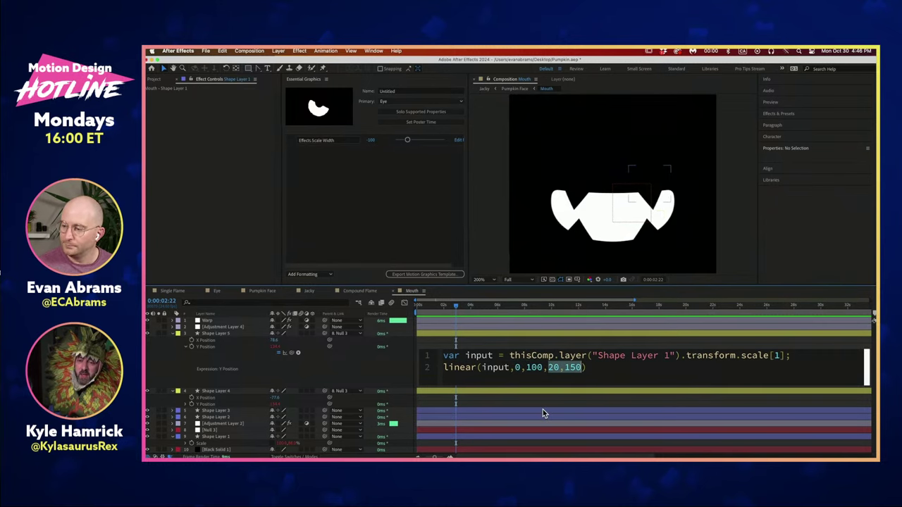
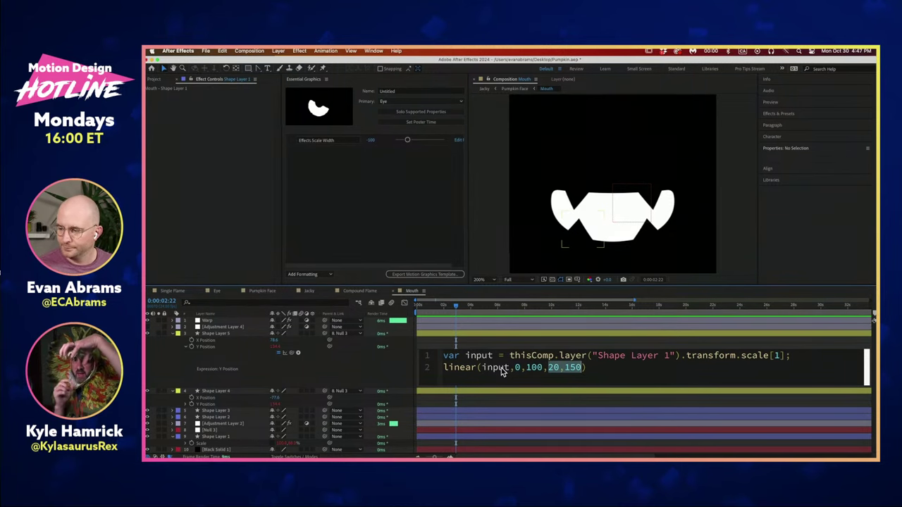
click(539, 367)
drag(515, 367, 585, 368)
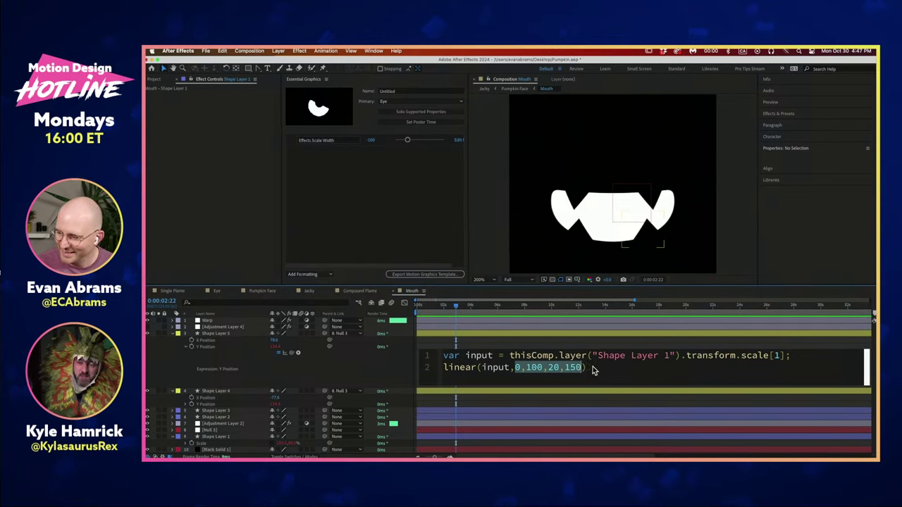
click(588, 367)
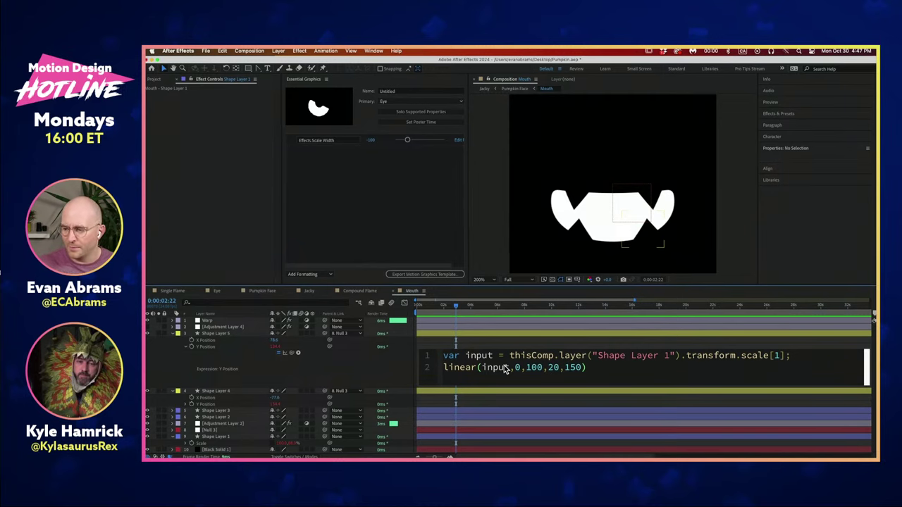
- Highlight the linear values 0, 20, 100 and 150 individually to match inputs with outputs, and leave the expression unedited
double_click(554, 367)
double_click(571, 367)
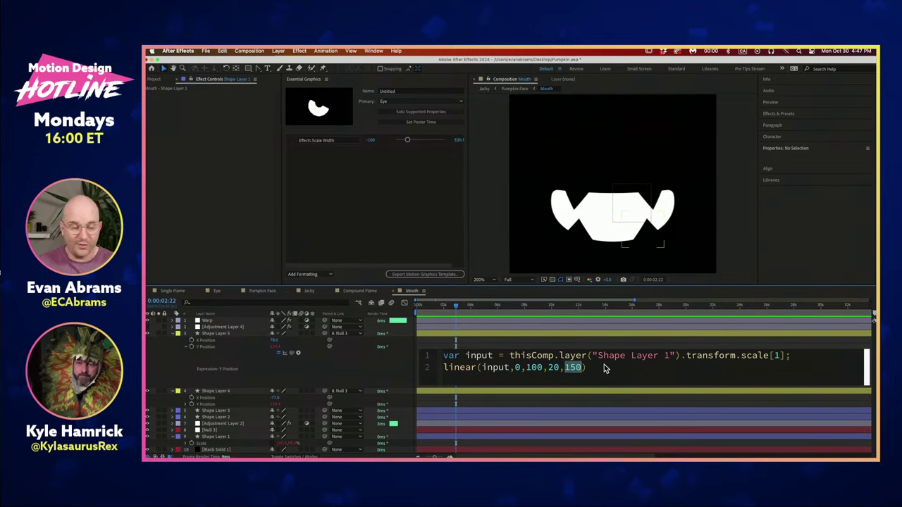
double_click(517, 367)
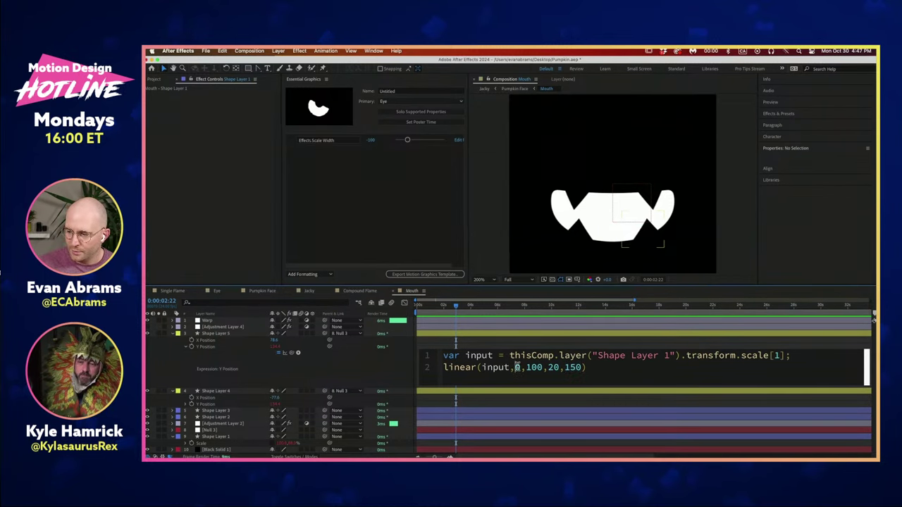
double_click(554, 369)
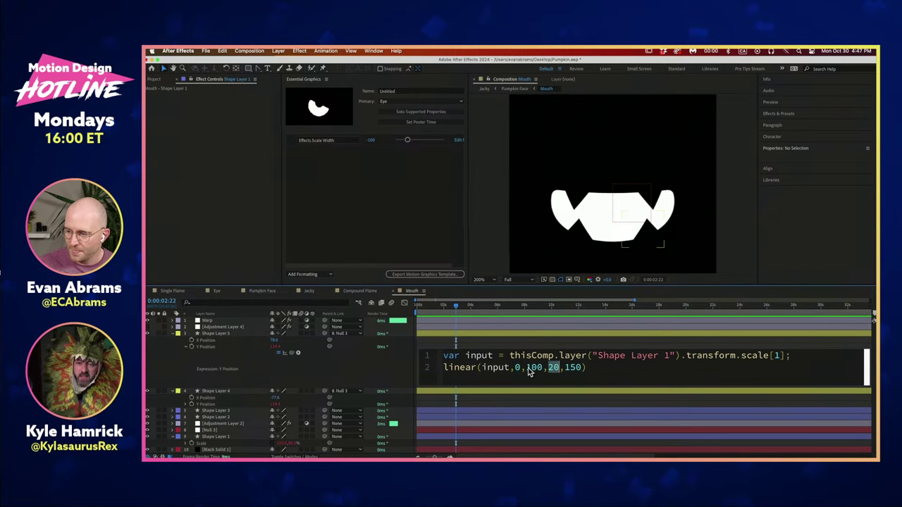
double_click(532, 368)
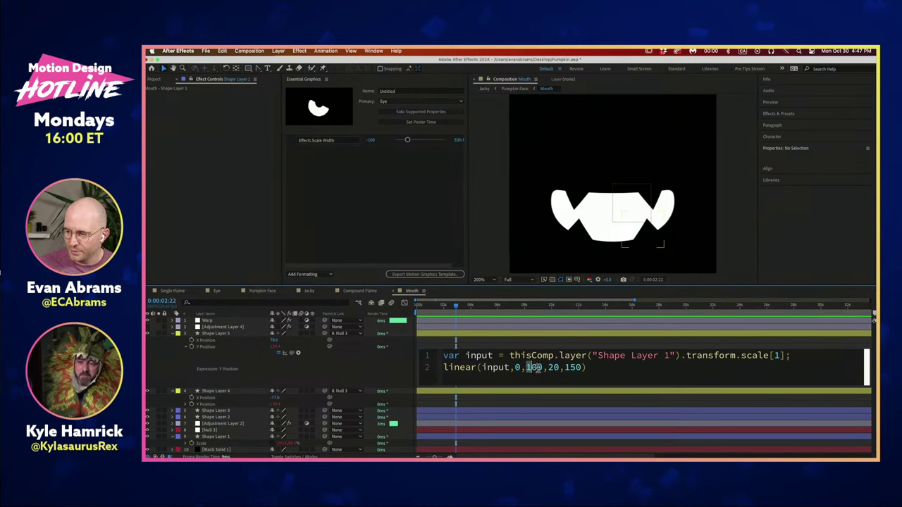
double_click(570, 368)
click(588, 370)
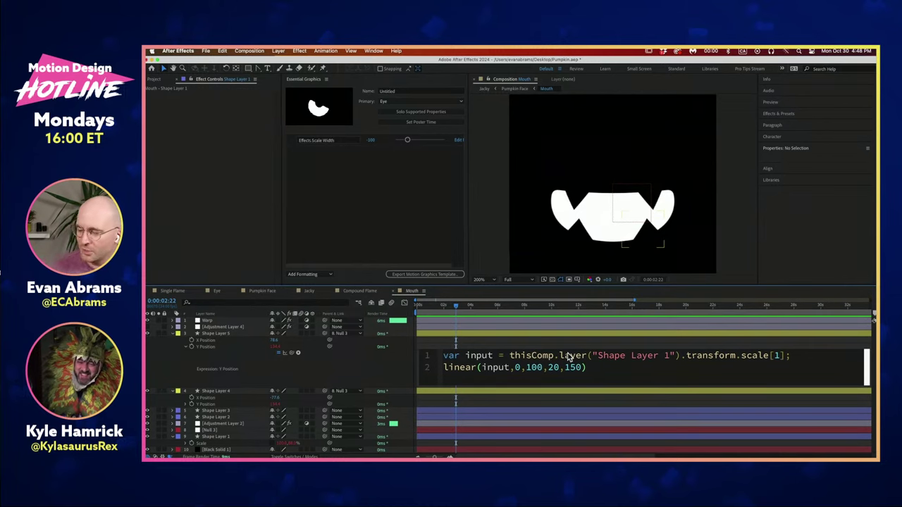
click(579, 345)
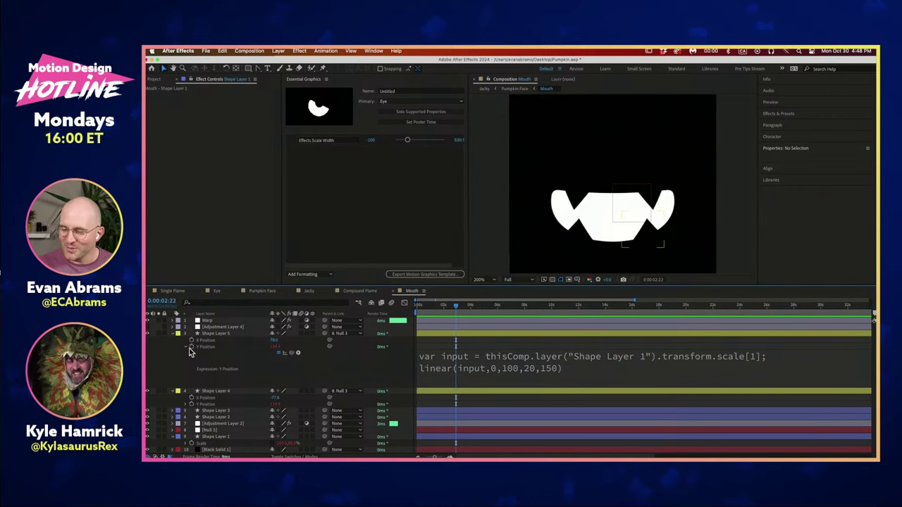
- Collapse the properties of Shape Layers 5, 4 and 1 and scrub the Mouth composition to 0:00:03:06
click(172, 334)
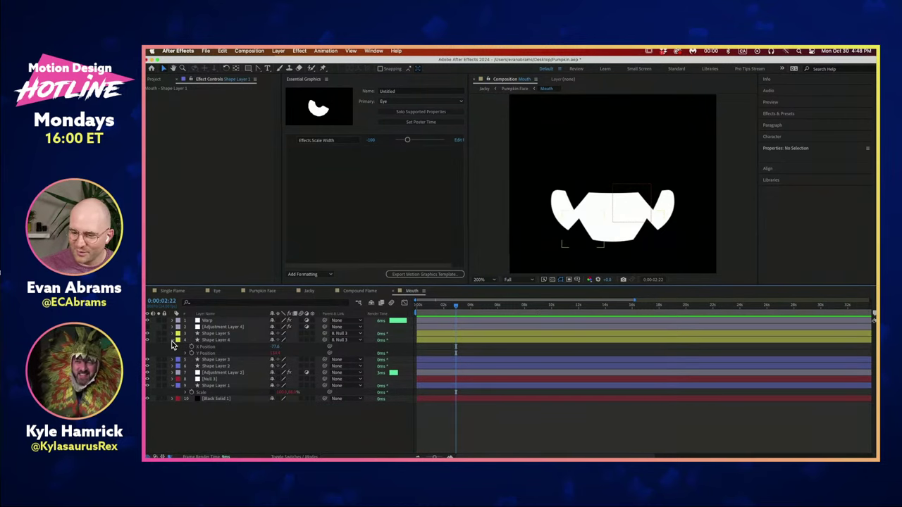
click(171, 341)
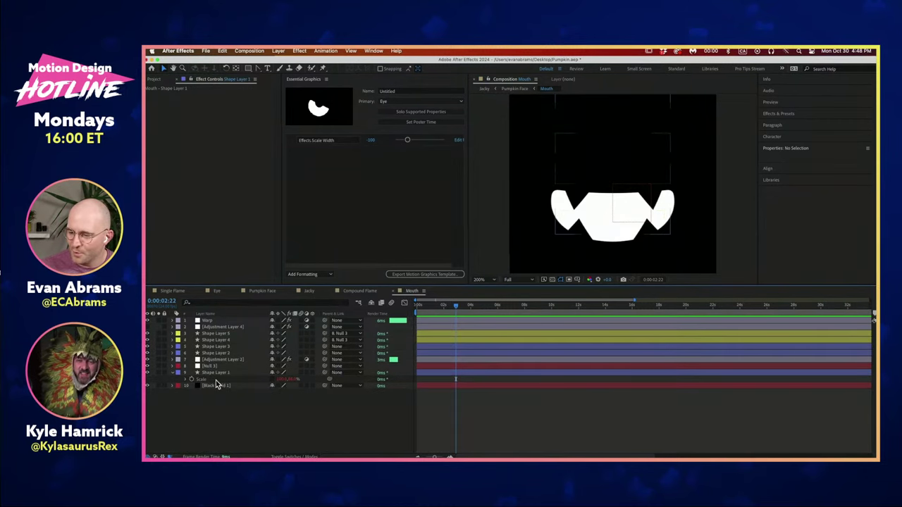
click(173, 374)
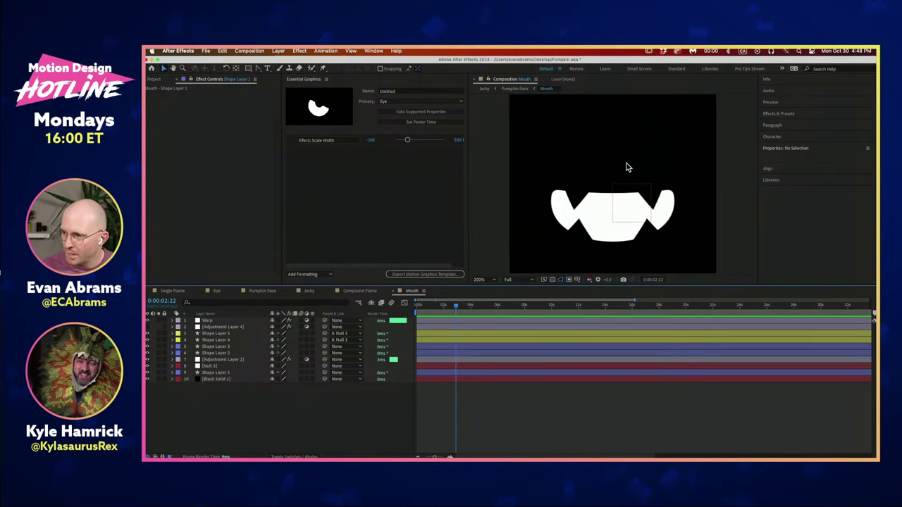
drag(427, 314, 457, 339)
key(Tab)
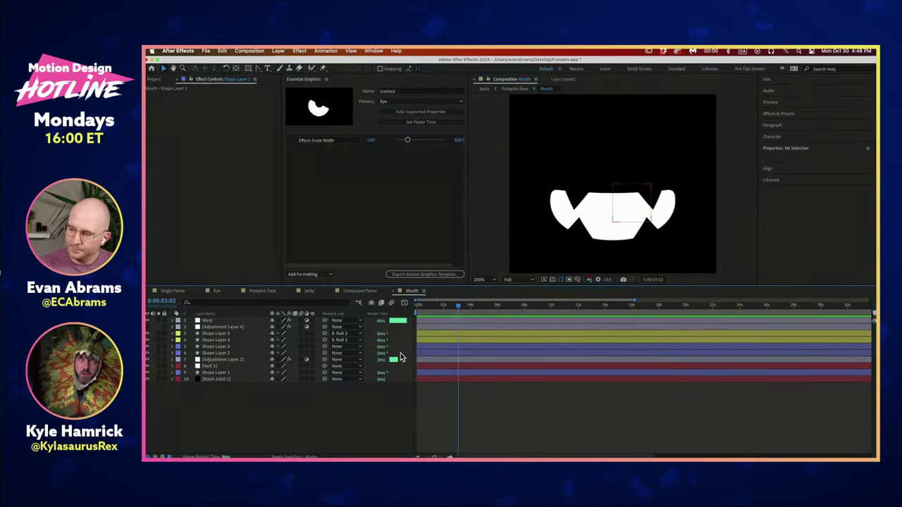
drag(466, 306, 461, 348)
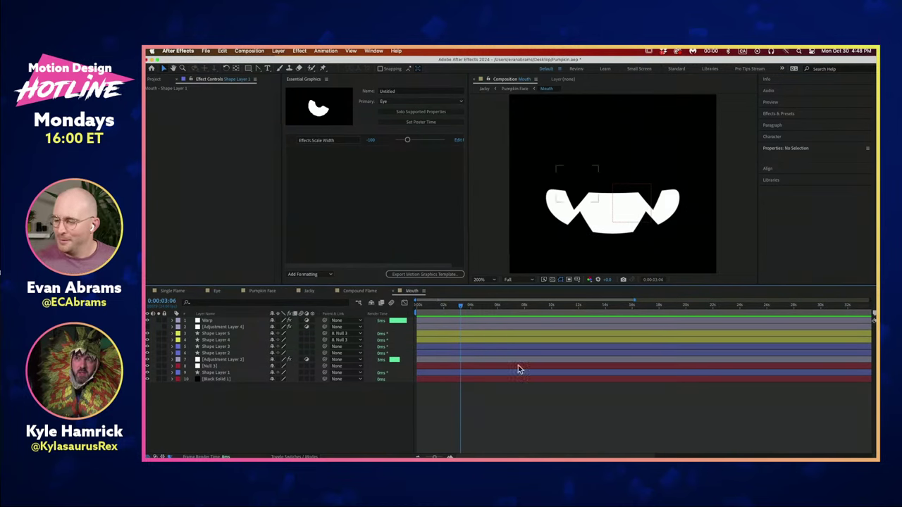
- Go up to the Pumpkin Face composition and scrub the face animation to 0:00:03:14
key(Tab)
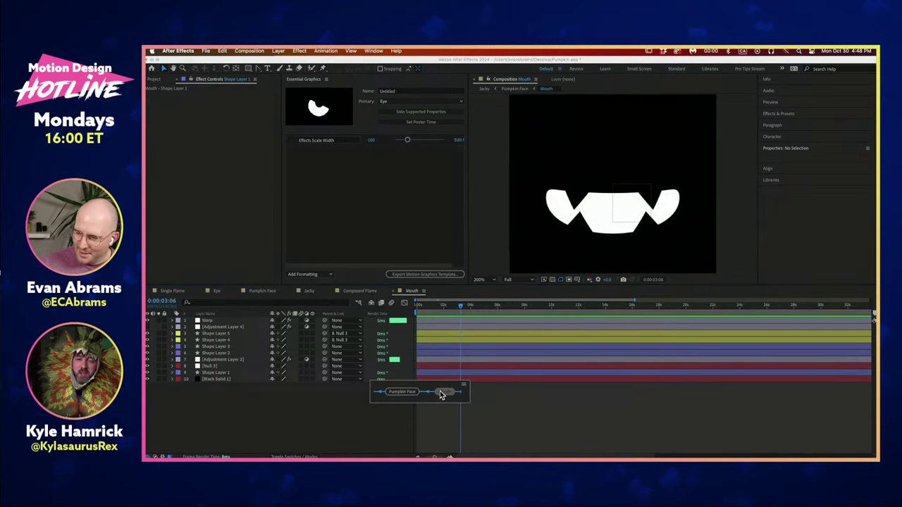
click(414, 395)
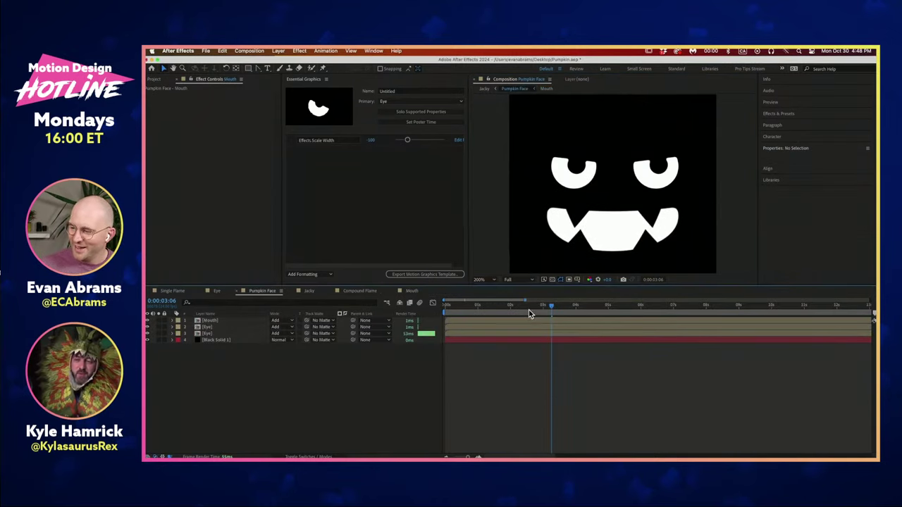
drag(529, 311, 562, 297)
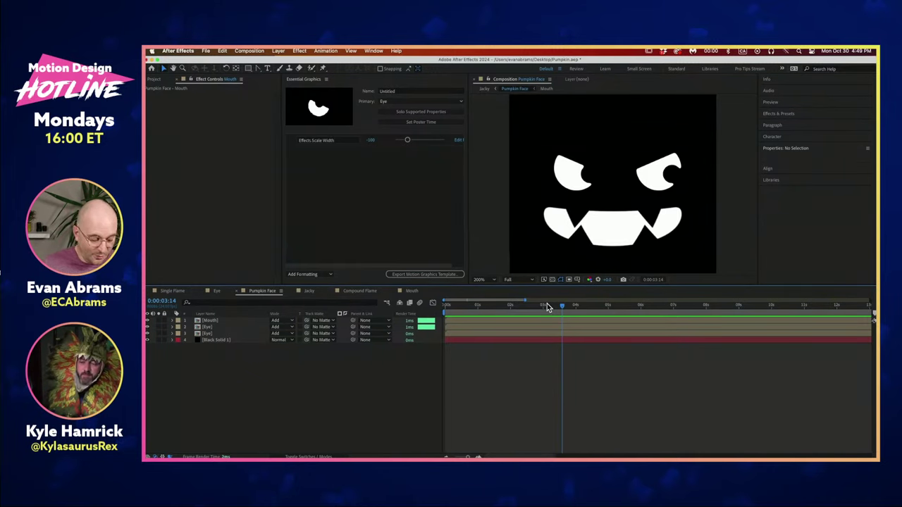
- Go up to the Jacky composition and scrub to 0:00:03:12 to examine the face on the full pumpkin
key(Tab)
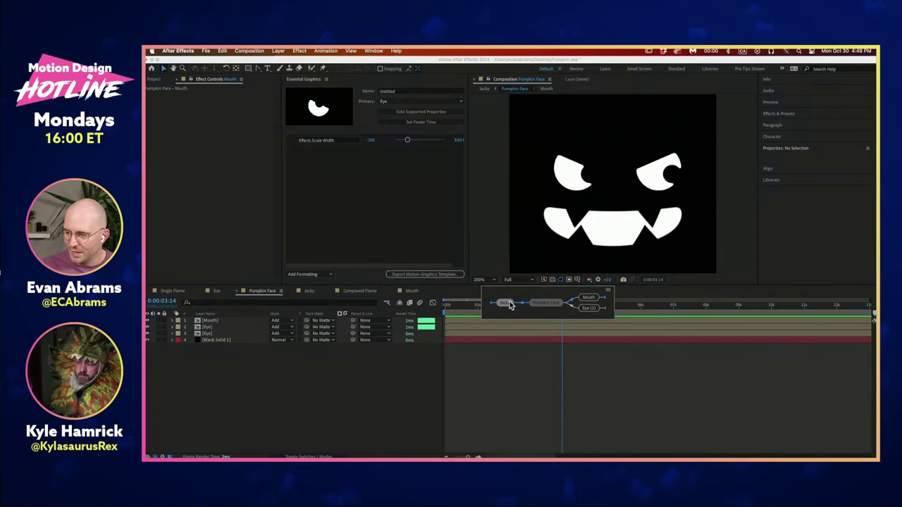
click(519, 298)
mouse_move(594, 307)
mouse_down()
mouse_move(570, 306)
mouse_move(599, 306)
mouse_move(580, 306)
mouse_up()
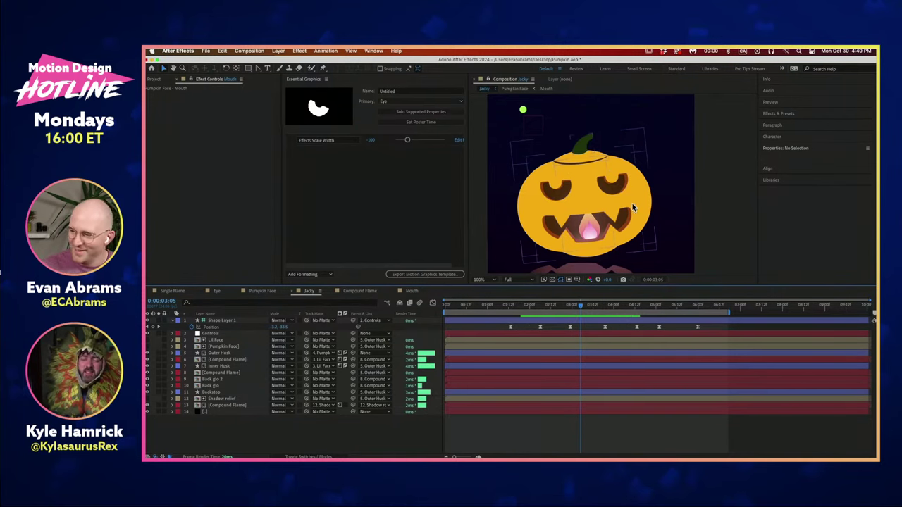
mouse_move(583, 305)
mouse_down()
mouse_move(592, 305)
mouse_move(569, 305)
mouse_move(595, 305)
mouse_move(571, 307)
mouse_move(581, 305)
mouse_up()
scroll(623, 243, down, 1)
scroll(590, 185, up, 2)
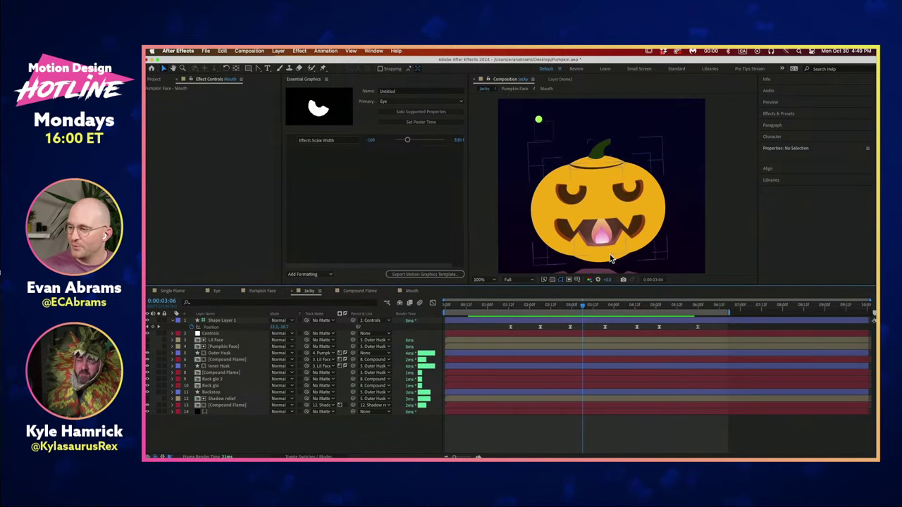
drag(615, 273, 584, 251)
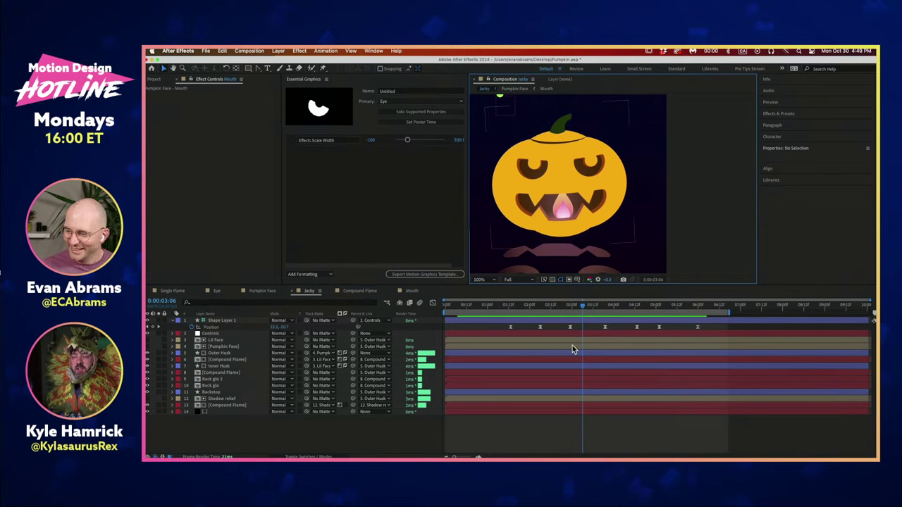
drag(575, 309, 593, 306)
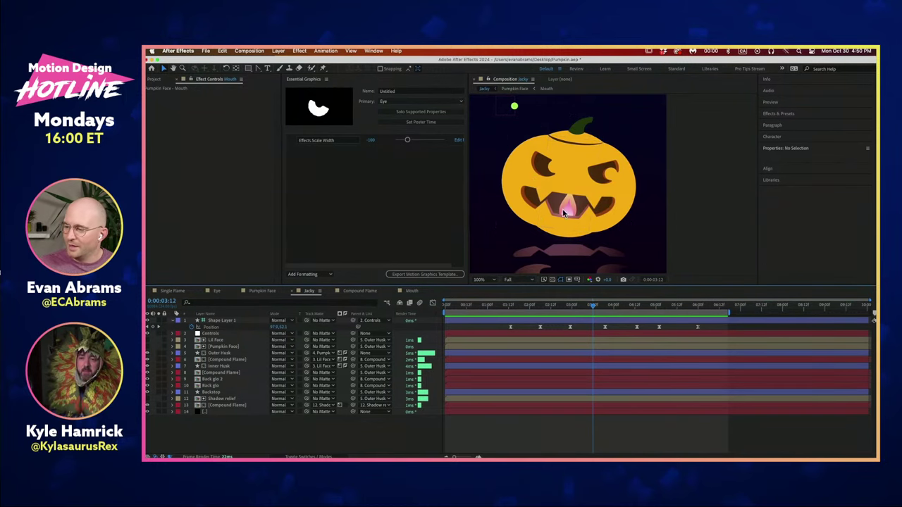
- Select the Top Cut line in the Outer Husk layer and reveal the layer's modified properties, including the stroke's Taper settings
scroll(583, 149, up, 2)
click(583, 149)
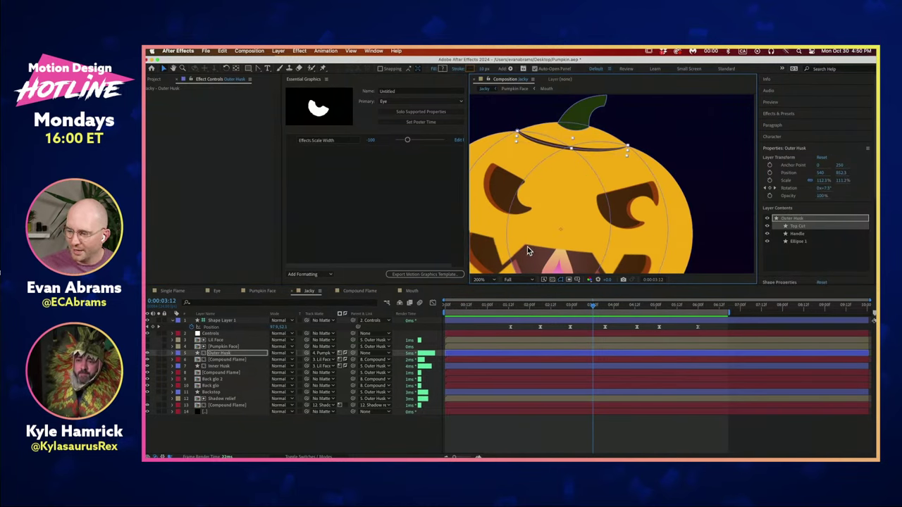
key(u)
key(u)
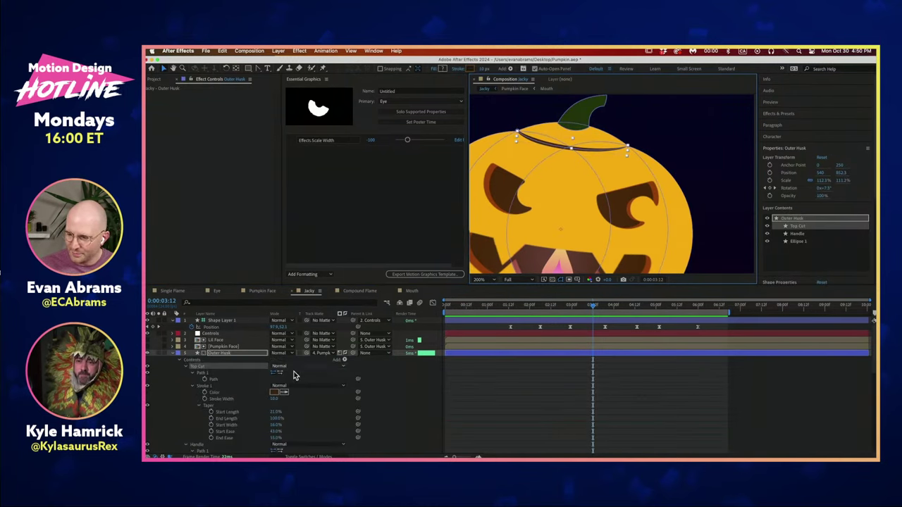
- Select the Taper group of the Top Cut stroke in the Outer Husk layer and examine the line on the full pumpkin
click(212, 379)
click(213, 405)
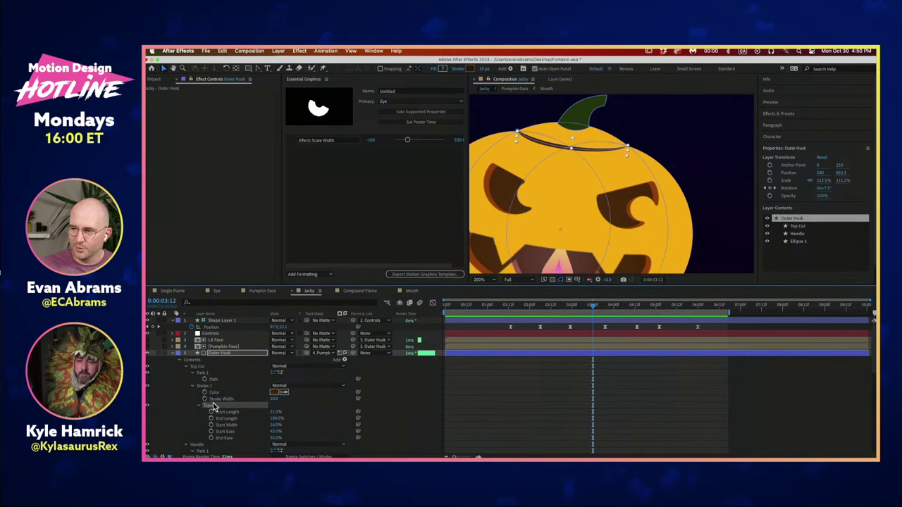
scroll(541, 211, down, 1)
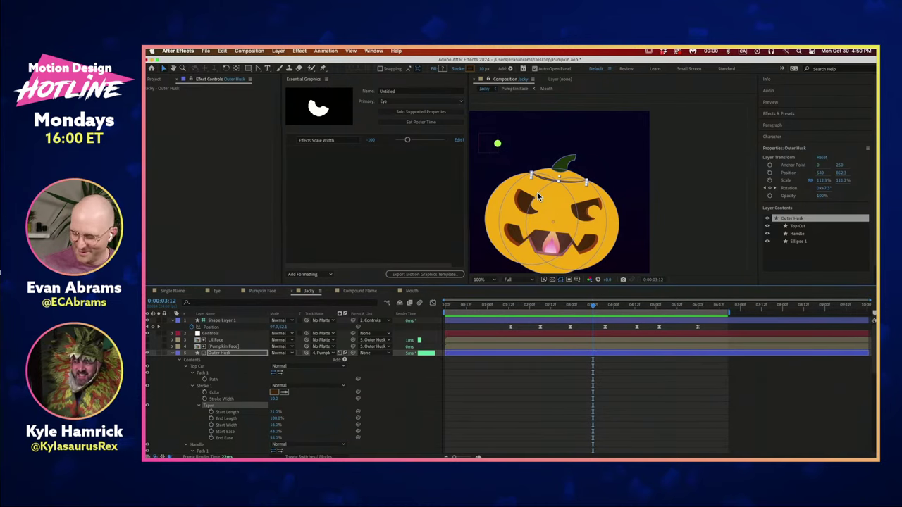
- Check the Outer Husk layer's outline on the pumpkin and collapse the layer's properties
click(510, 360)
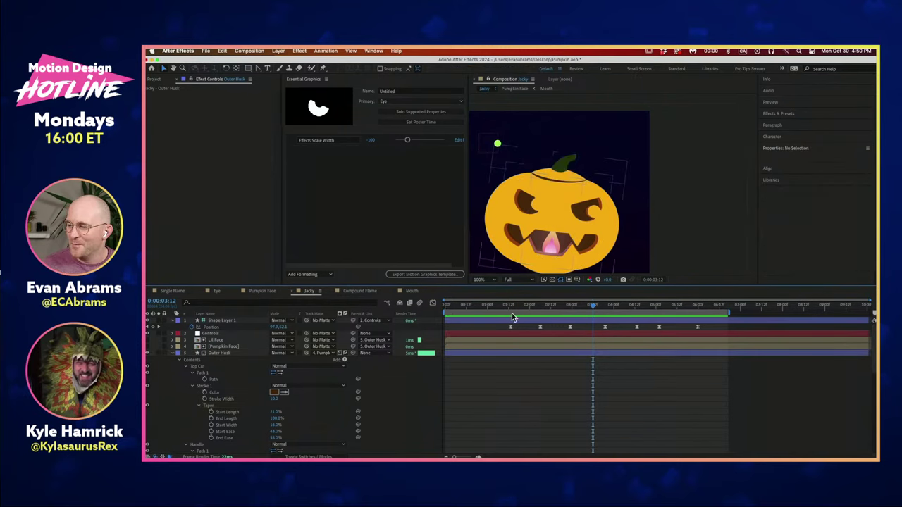
click(502, 355)
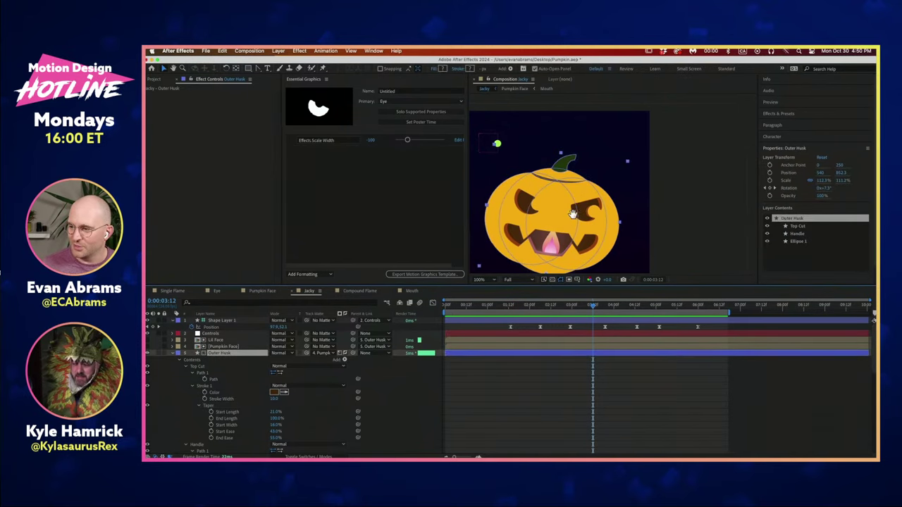
drag(573, 210, 573, 197)
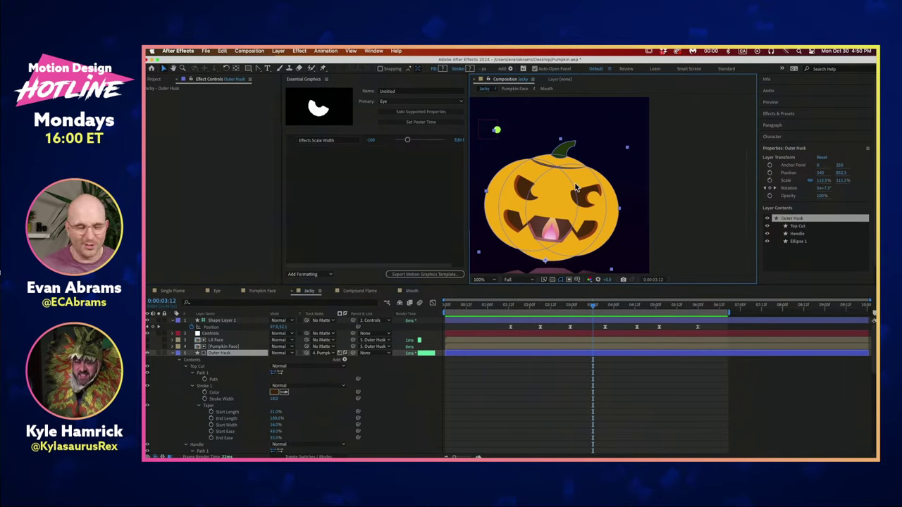
click(466, 376)
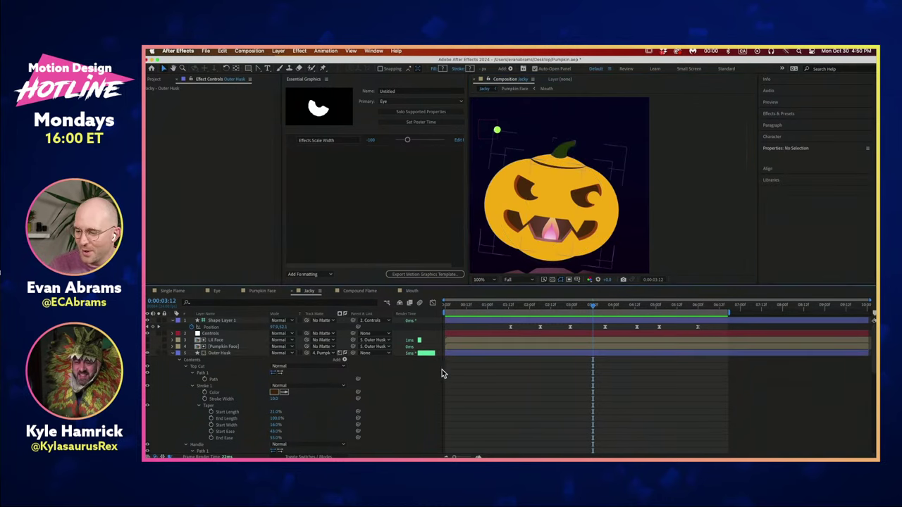
click(172, 353)
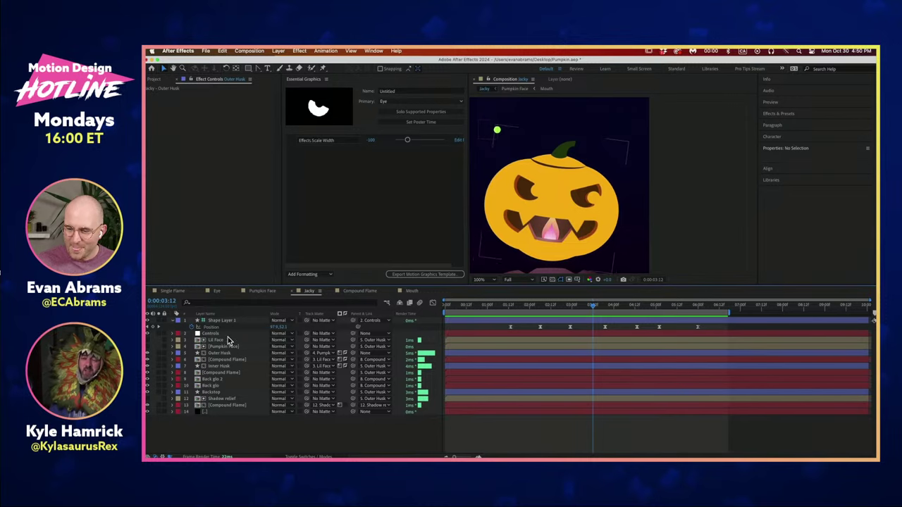
- Open the Single Flame composition, go to its start and show Shape Layer 1's Scale X and Scale Y slider effects
click(176, 291)
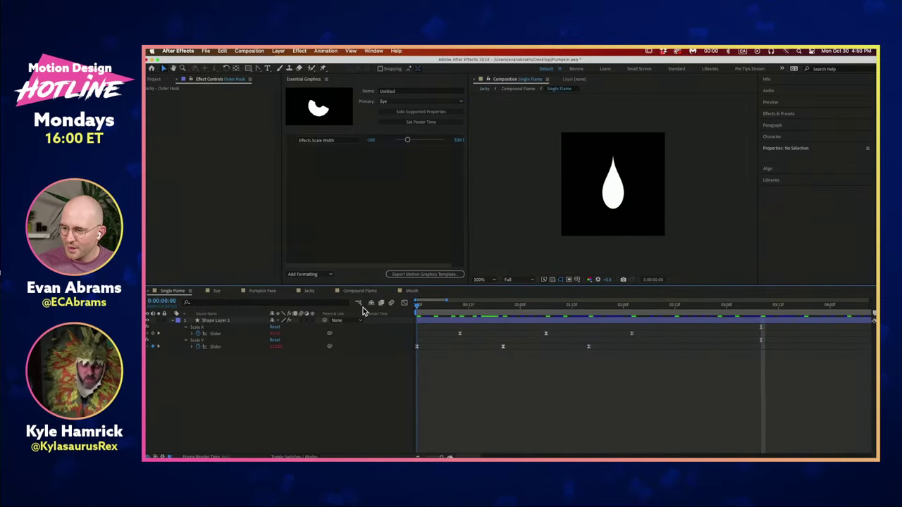
key(Home)
click(435, 321)
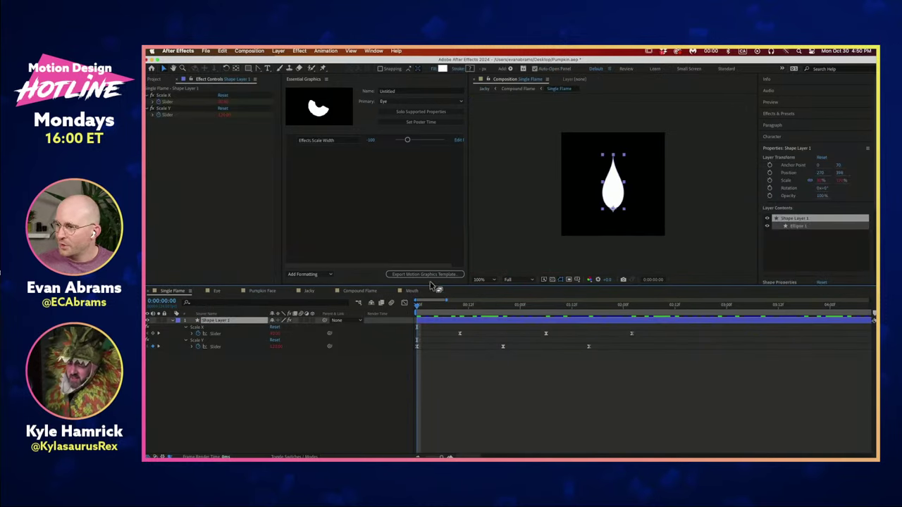
click(293, 359)
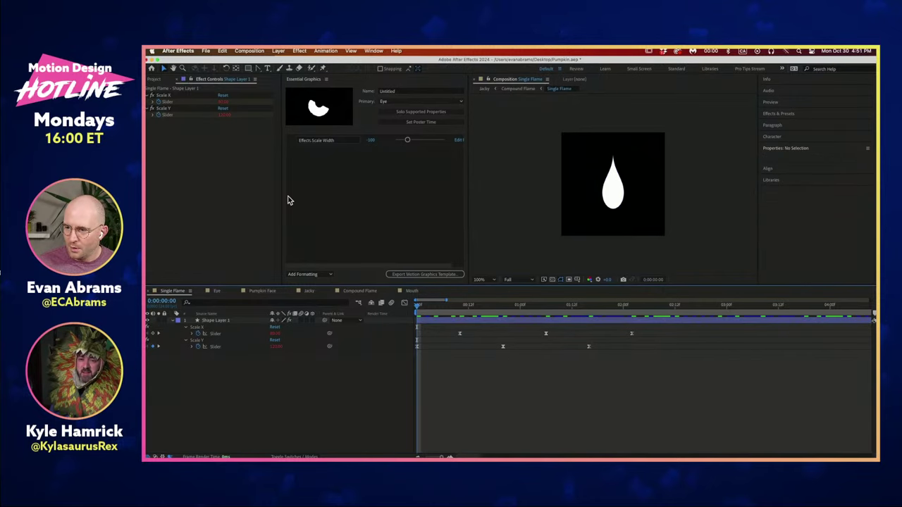
- Move to 0:00:02:05, duplicate the Single Flame composition in the project and open the copy
click(156, 78)
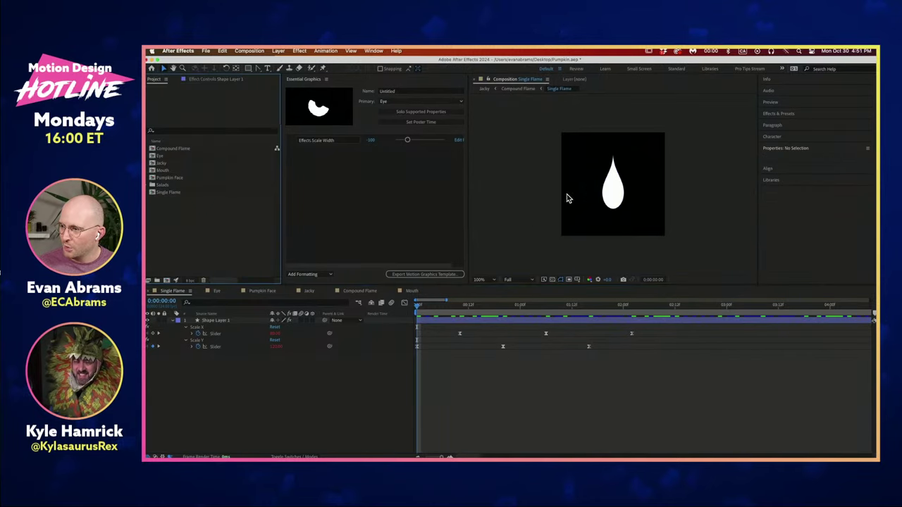
click(644, 305)
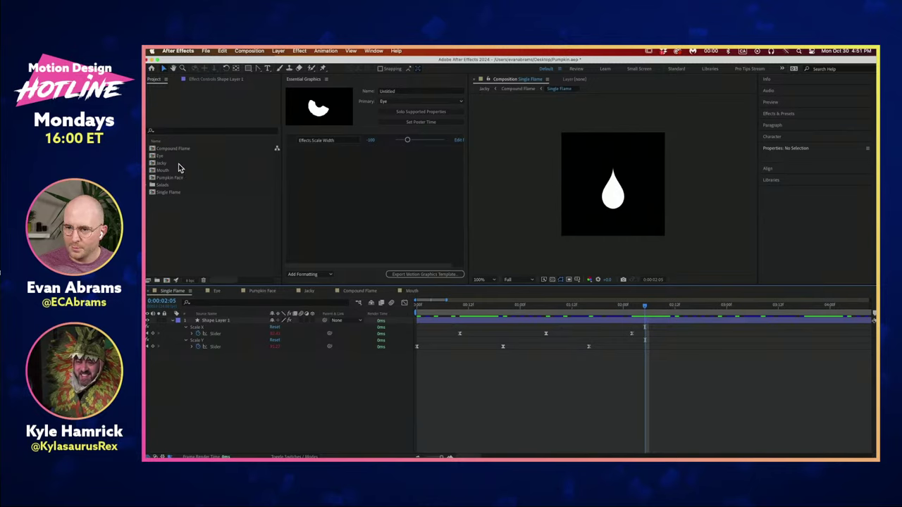
click(178, 193)
key(ctrl+d)
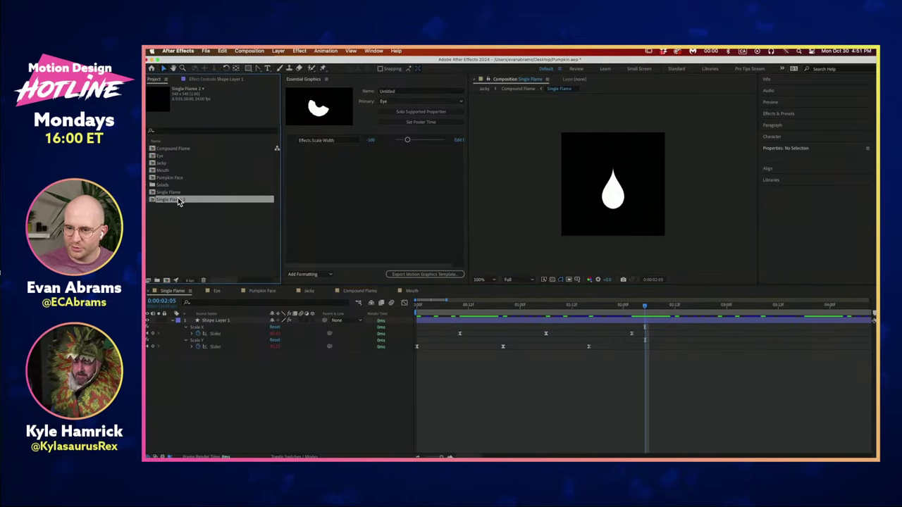
double_click(179, 201)
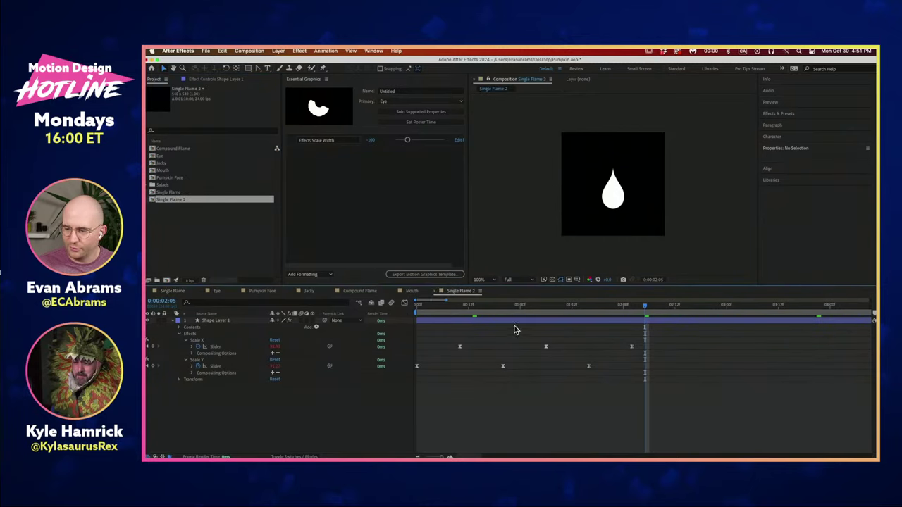
- Delete the Scale X and Scale Y slider effects from Shape Layer 1 in the duplicated flame composition
click(238, 320)
click(215, 79)
click(178, 99)
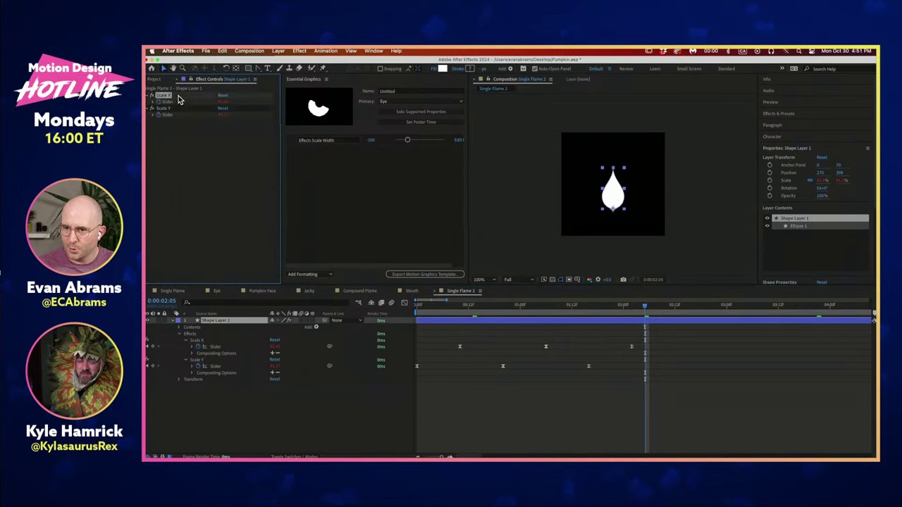
key(Delete)
click(170, 96)
key(Delete)
click(229, 337)
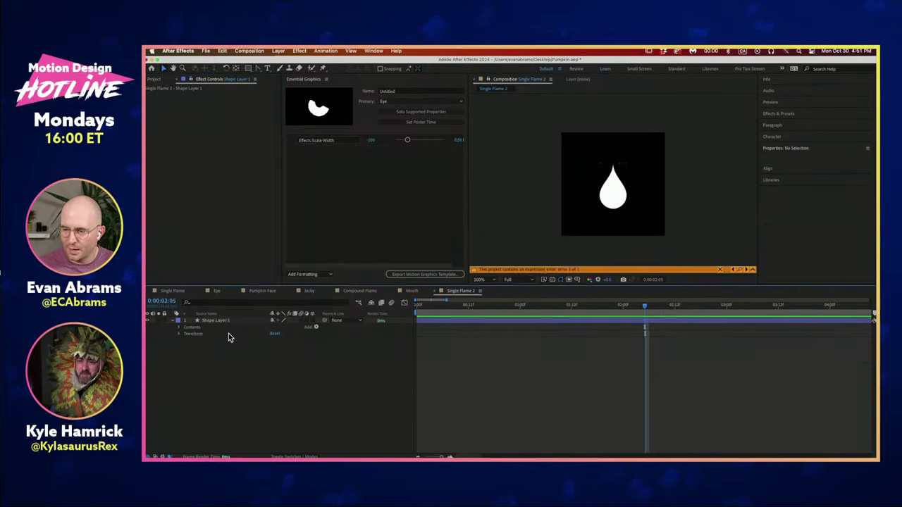
- Reveal the expression on Shape Layer 1's Scale property and remove it
click(443, 322)
key(e)
key(e)
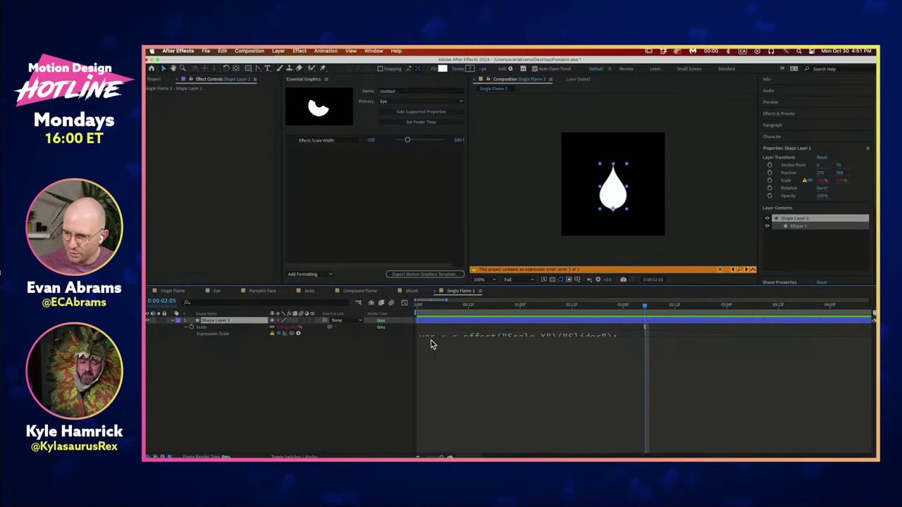
click(442, 336)
key(BackSpace)
click(470, 351)
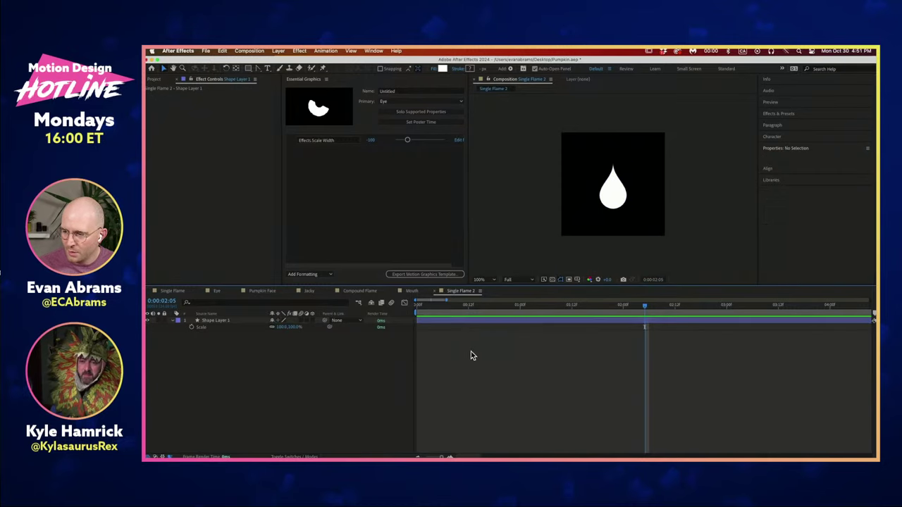
- Select the flame shape and examine its outline and the anchor point at the base of the drop
click(490, 319)
scroll(578, 207, up, 1)
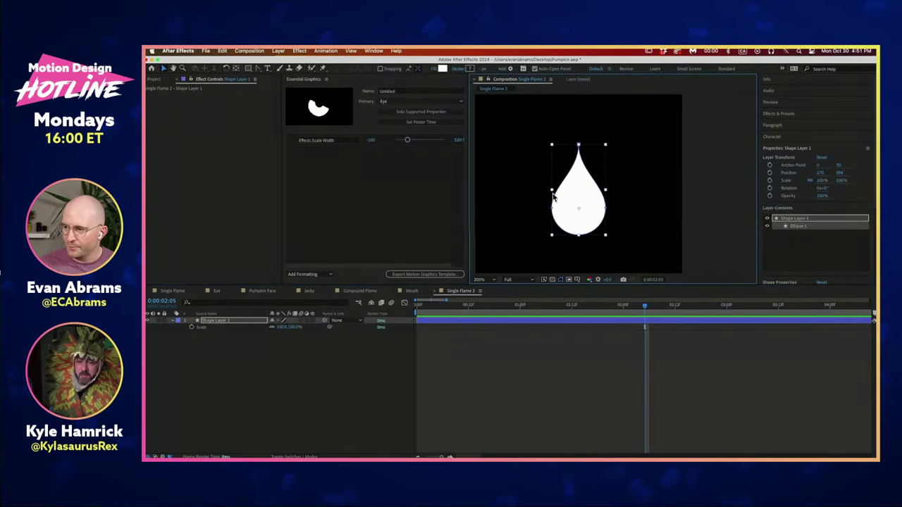
click(515, 377)
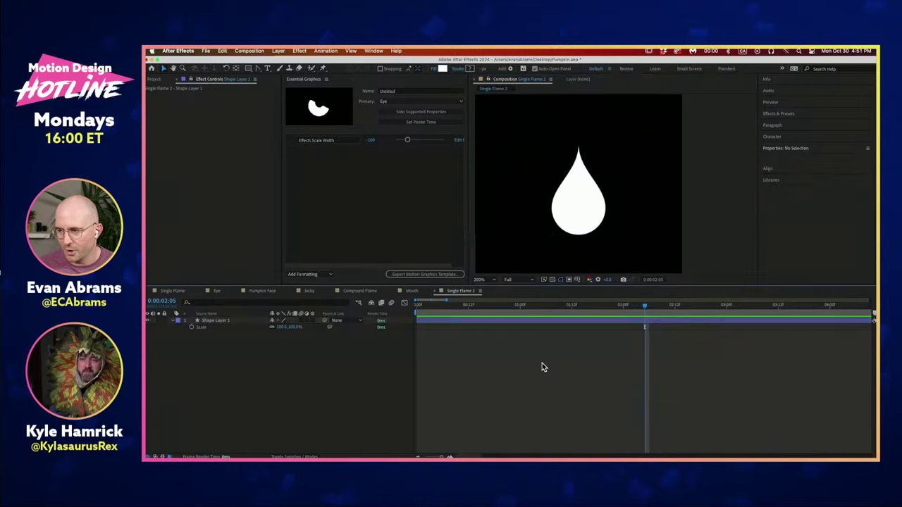
click(574, 325)
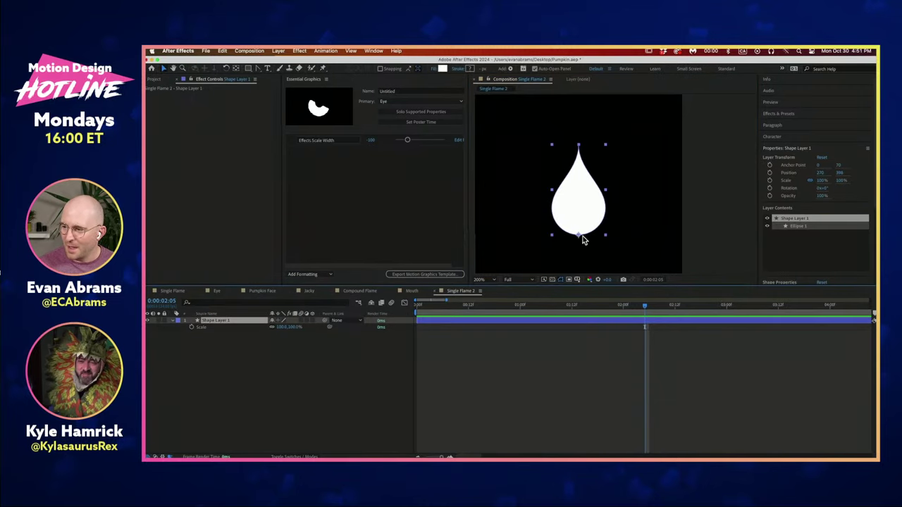
click(579, 235)
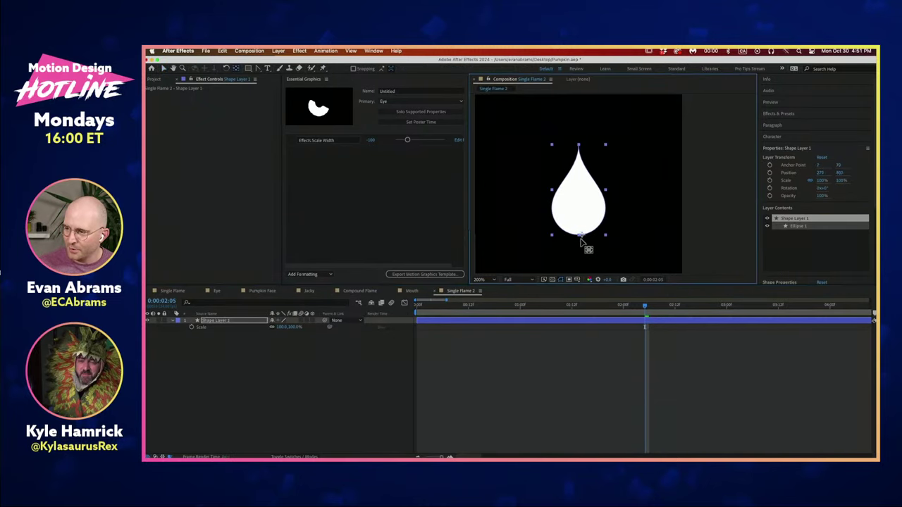
scroll(588, 199, down, 2)
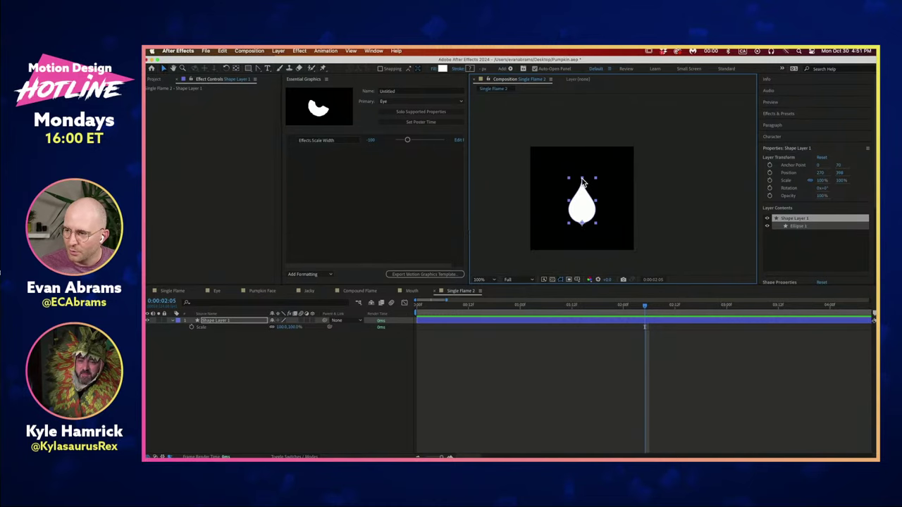
- Stretch the flame to about 111.4% by 100.8% and keyframe its Scale at 0:00:00:00 and 0:00:00:03
mouse_move(582, 181)
mouse_down()
mouse_move(590, 204)
mouse_move(605, 204)
mouse_move(602, 185)
mouse_move(594, 193)
mouse_move(591, 184)
mouse_move(604, 190)
mouse_move(593, 182)
mouse_move(603, 187)
mouse_move(590, 195)
mouse_move(602, 186)
mouse_move(610, 198)
mouse_move(579, 181)
mouse_move(601, 190)
mouse_move(585, 181)
mouse_move(597, 179)
mouse_up()
key(super+z)
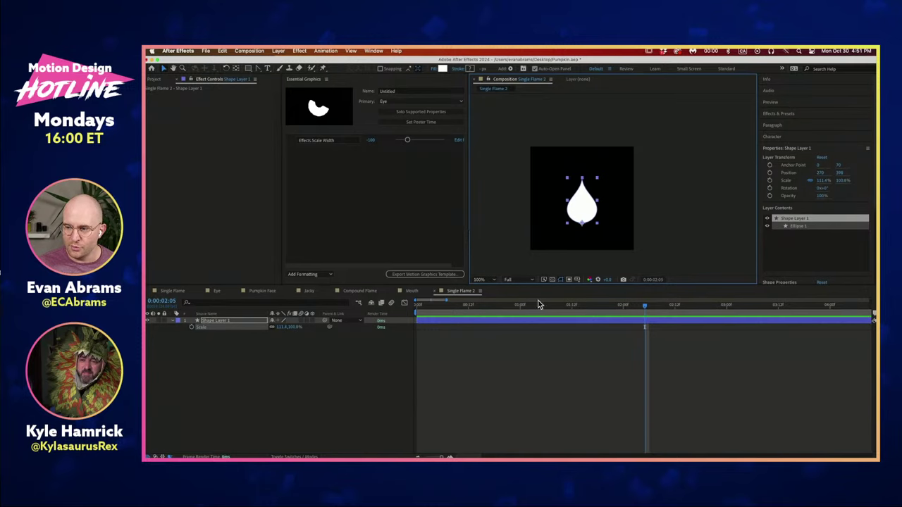
drag(459, 310, 412, 325)
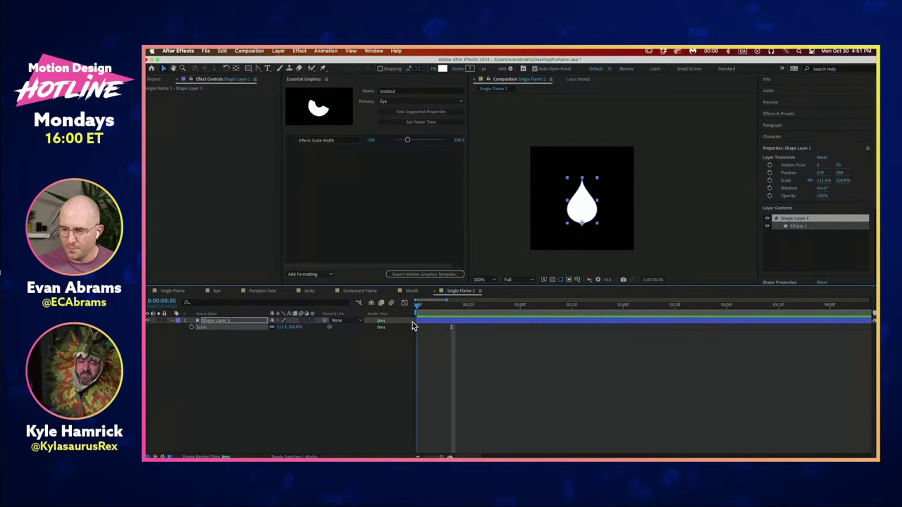
click(192, 328)
key(Page_Down)
key(Page_Down)
key(Page_Down)
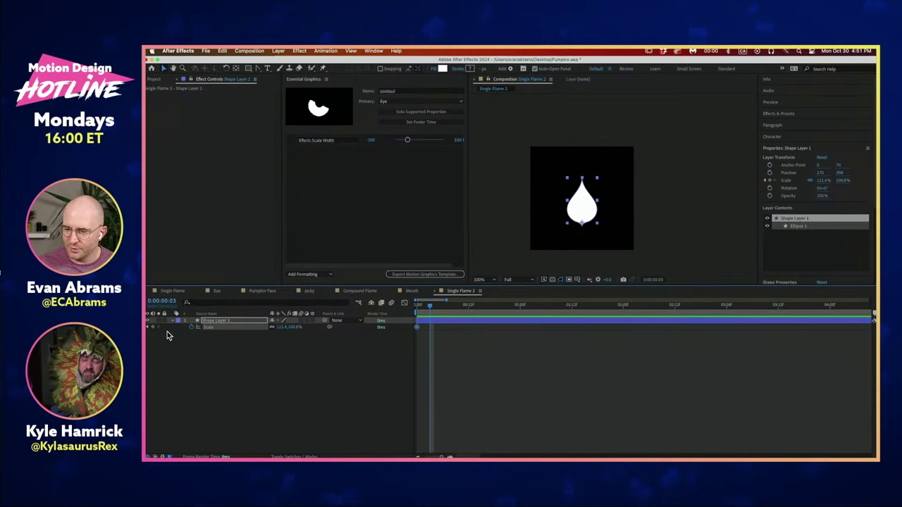
- View the Scale keyframes in the graph editor and close the duplicated flame composition
click(404, 302)
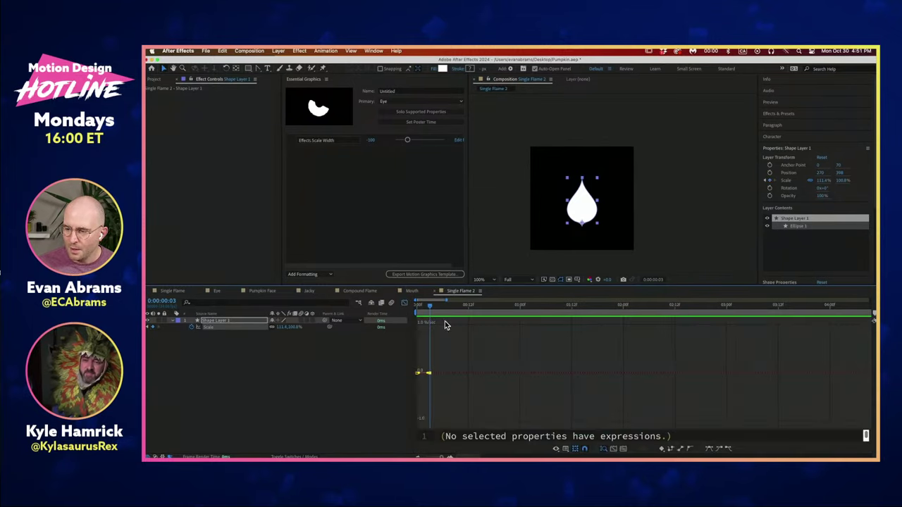
click(418, 372)
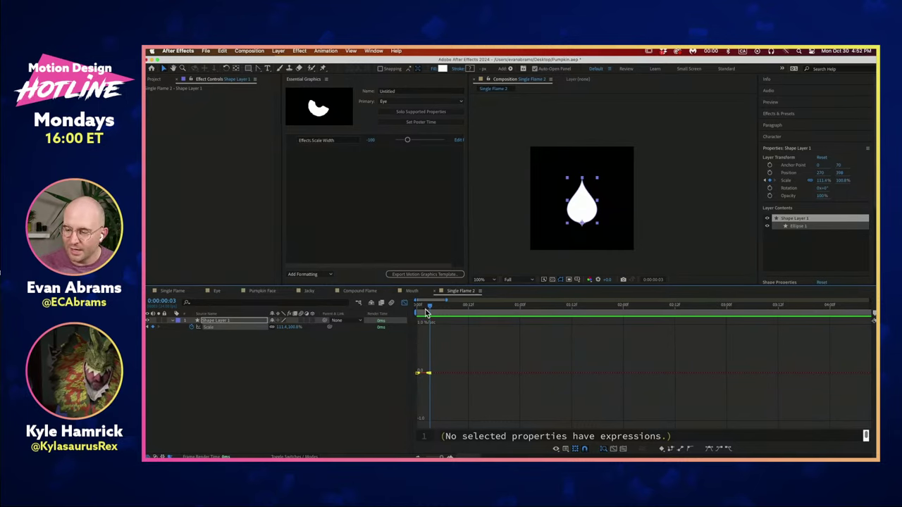
click(386, 379)
key(super+w)
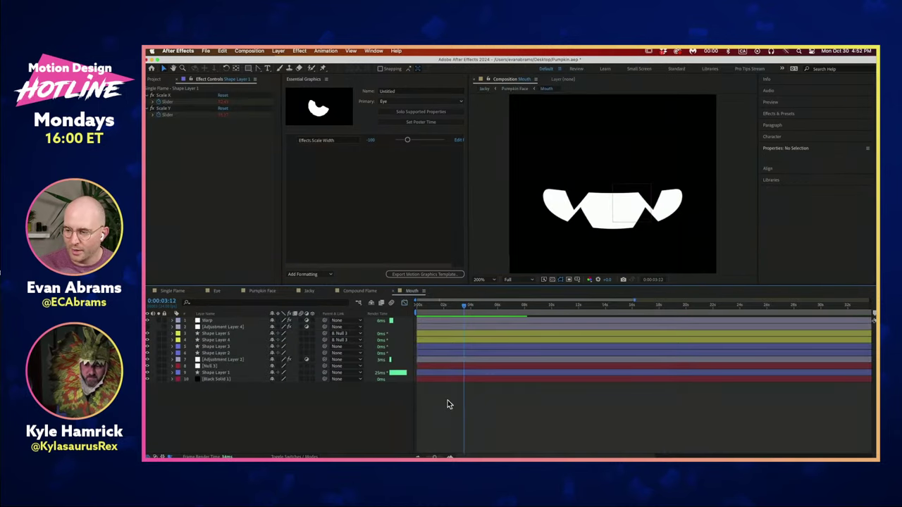
- In the Single Flame composition, shift the Scale X slider keyframes earlier to line up with the Scale Y keyframes, starting at 0:00:00:00
click(171, 290)
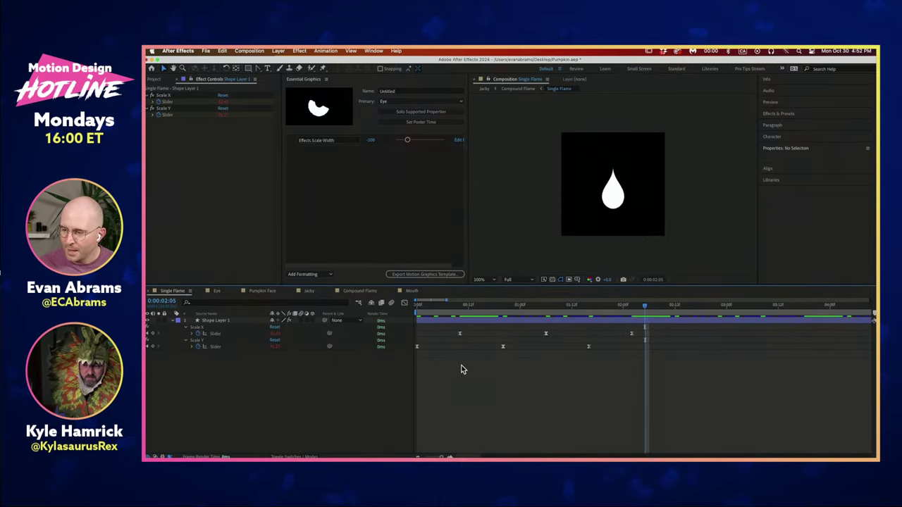
click(216, 333)
click(171, 96)
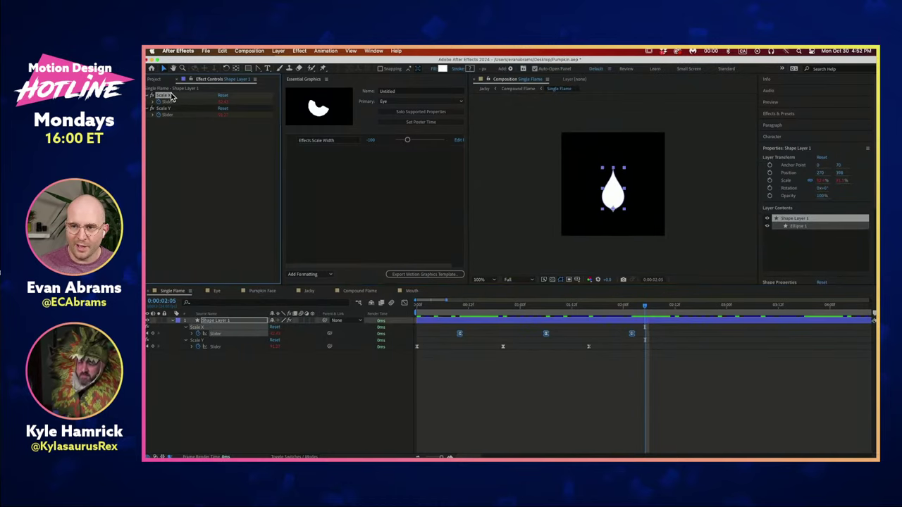
click(546, 356)
drag(647, 332, 418, 341)
click(280, 338)
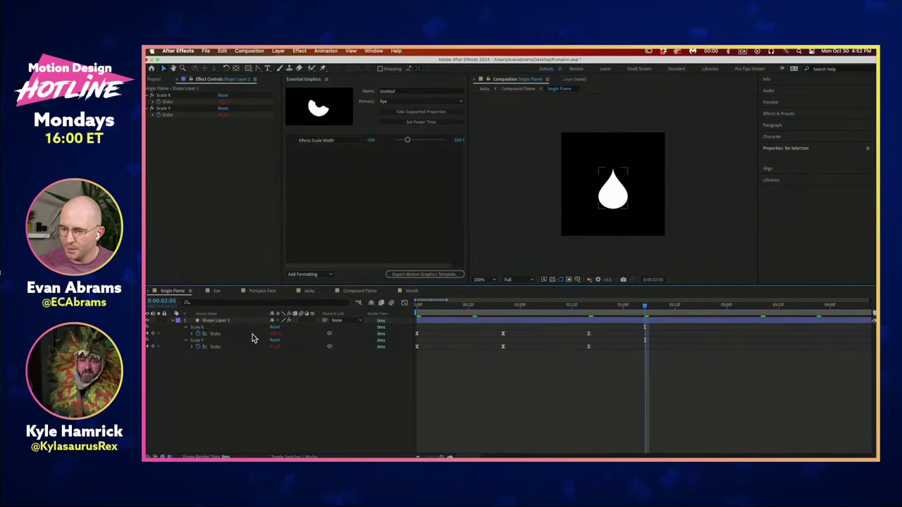
- Display the Scale X slider's value graph and scrub the flame animation to 0:00:01:15
click(247, 334)
key(shift+F3)
click(565, 448)
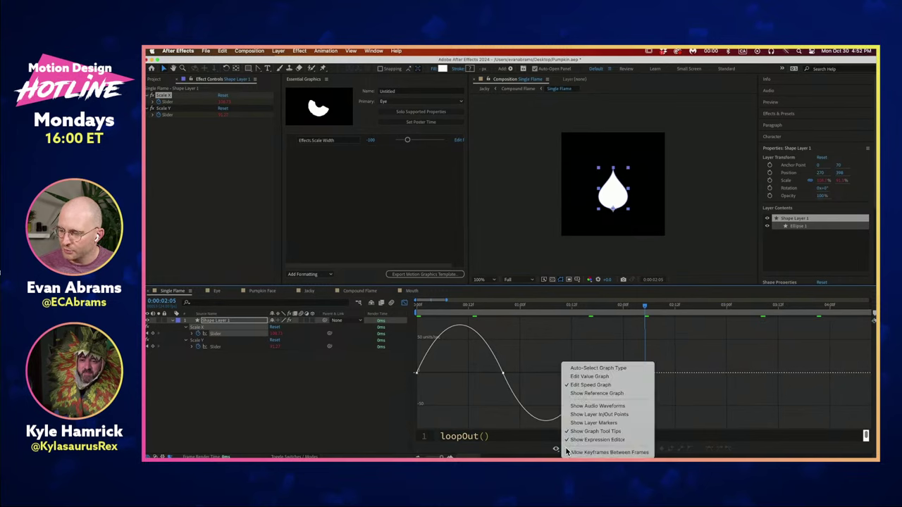
click(588, 384)
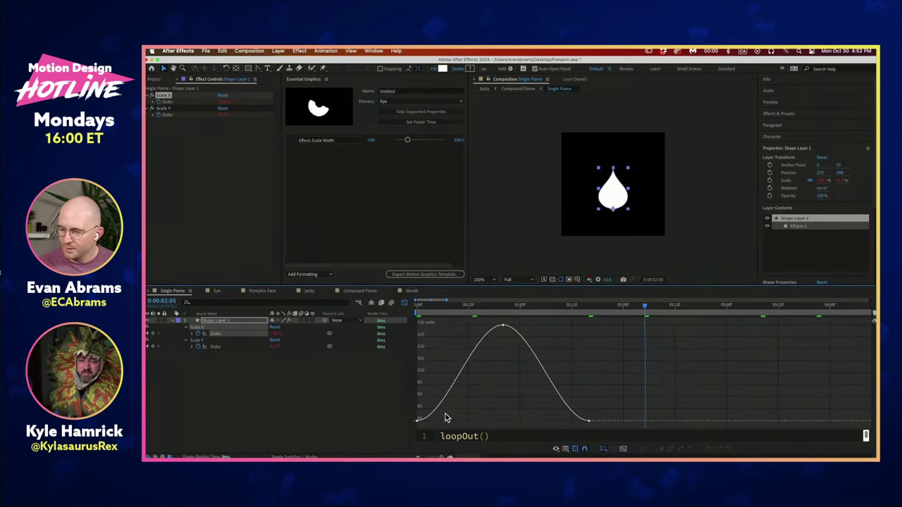
drag(439, 306, 584, 327)
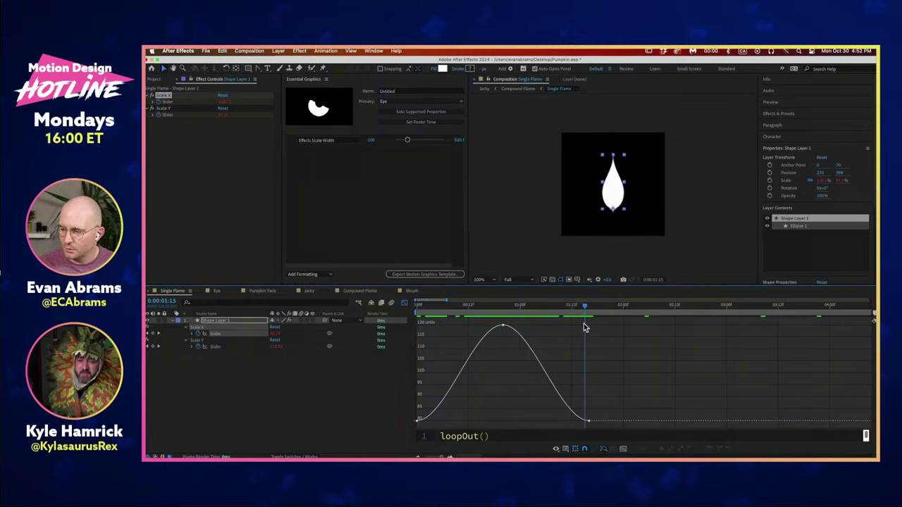
- View the Scale Y slider's value graph, scrub across its curve, and return to the keyframe view
click(212, 346)
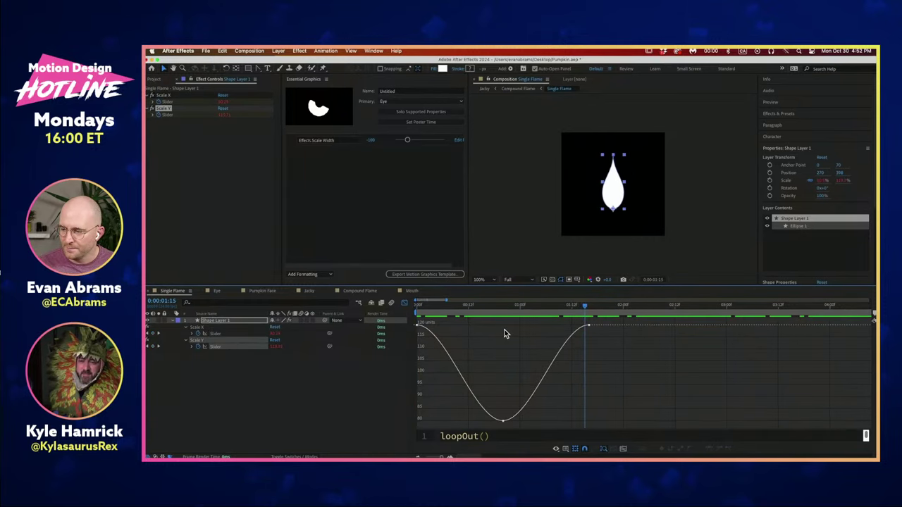
drag(417, 306, 584, 324)
key(shift+F3)
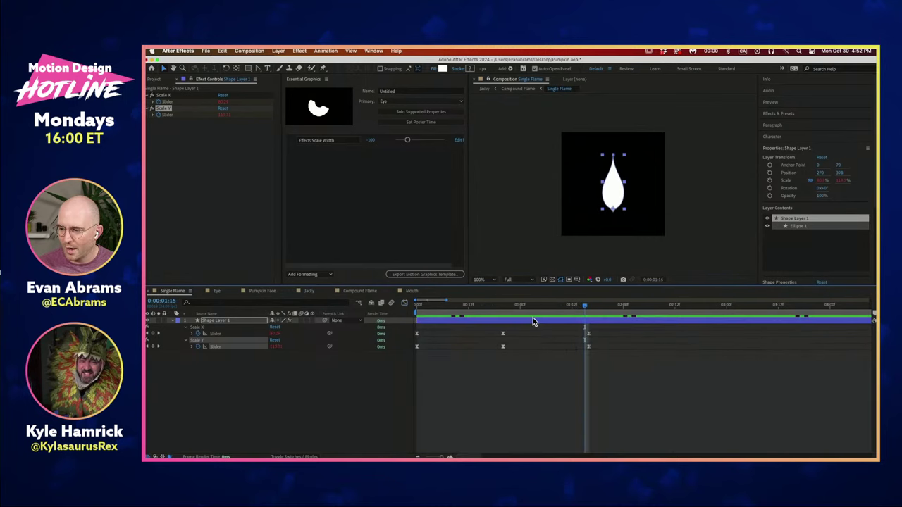
- Preview the flame animation from 0:00:00:00 with the Scale X and Scale Y keyframes aligned
drag(529, 307, 395, 331)
key(space)
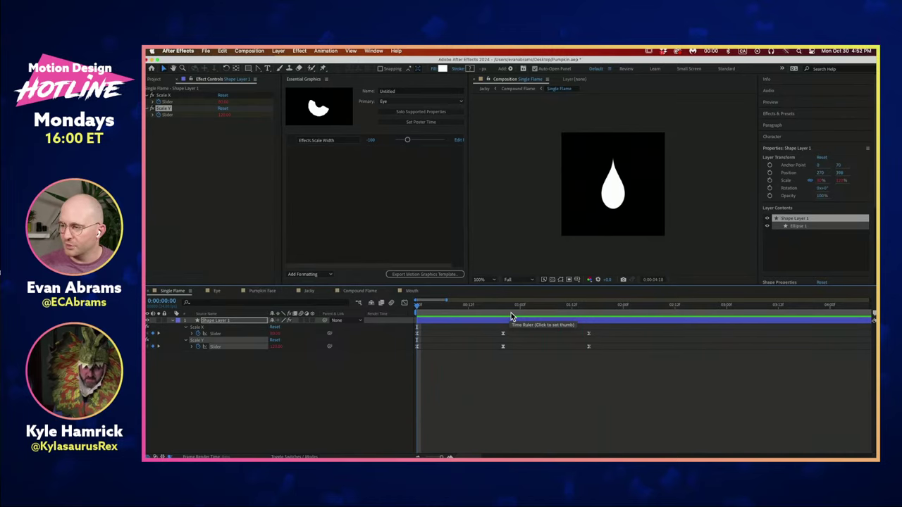
key(space)
scroll(494, 425, down, 3)
key(Home)
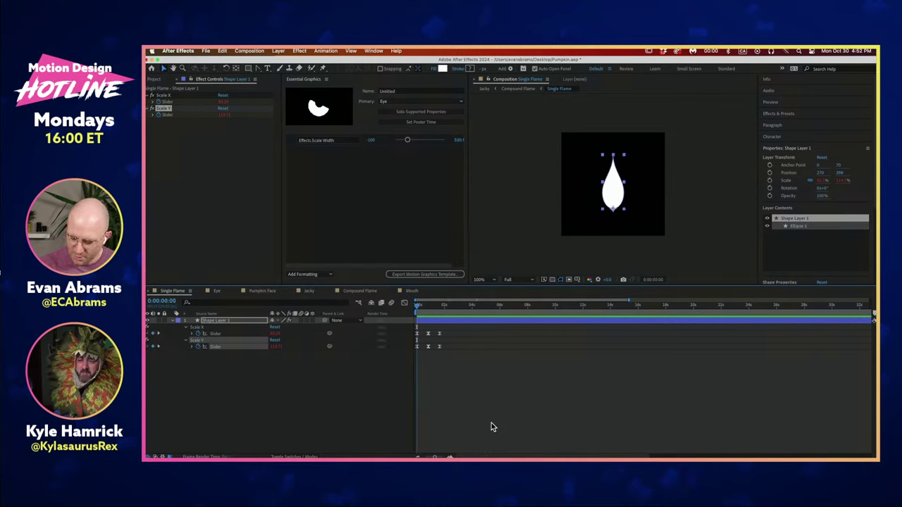
key(space)
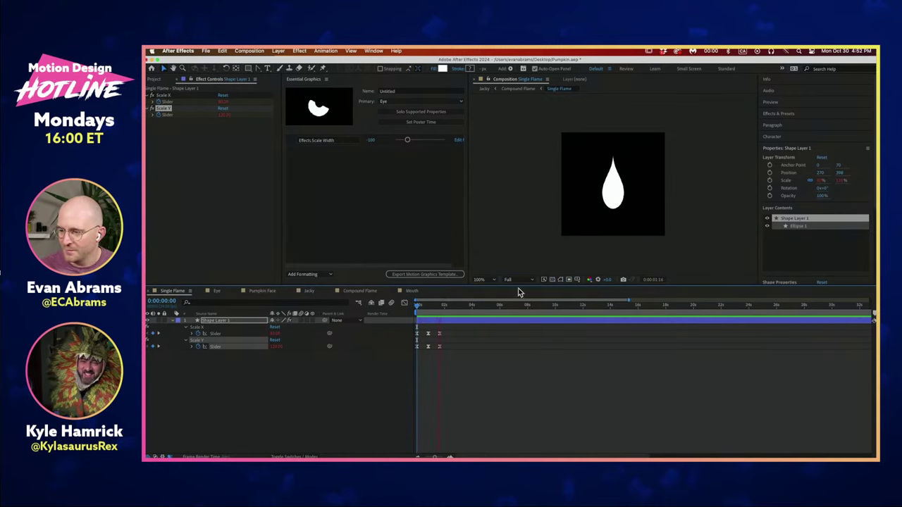
key(space)
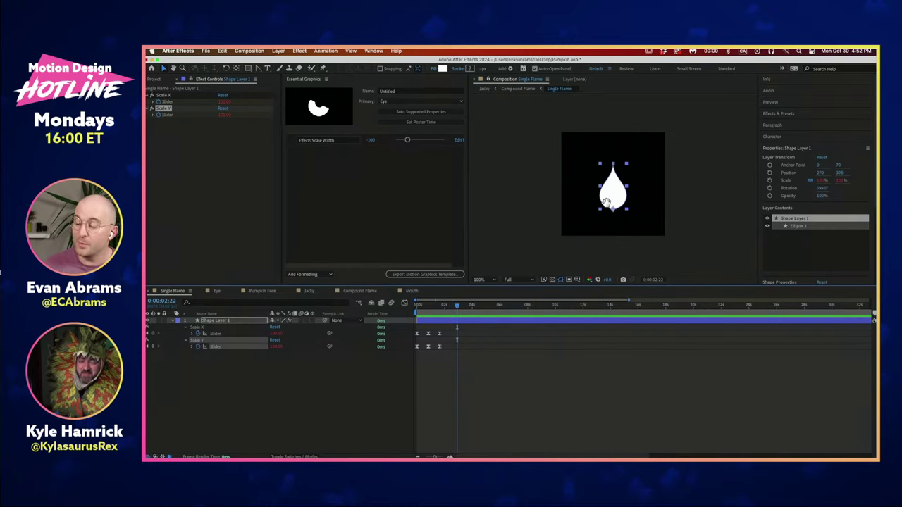
key(Home)
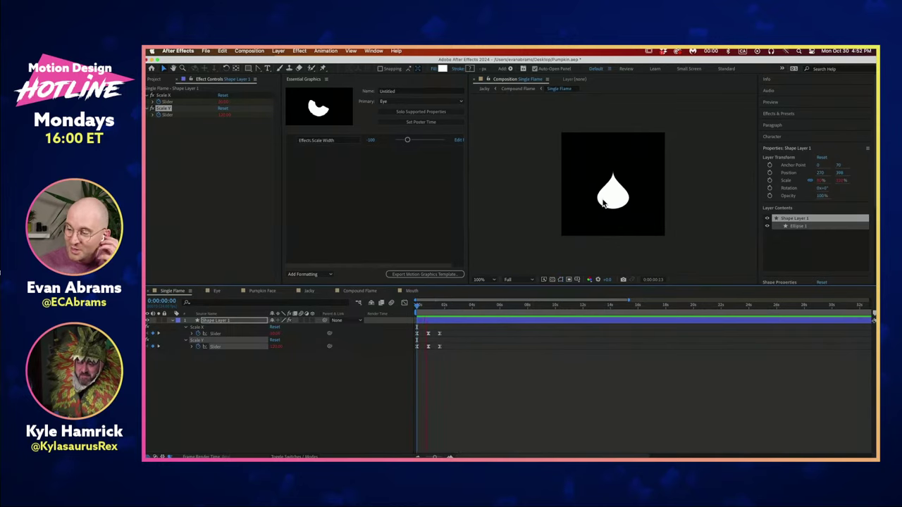
key(space)
scroll(633, 174, up, 1)
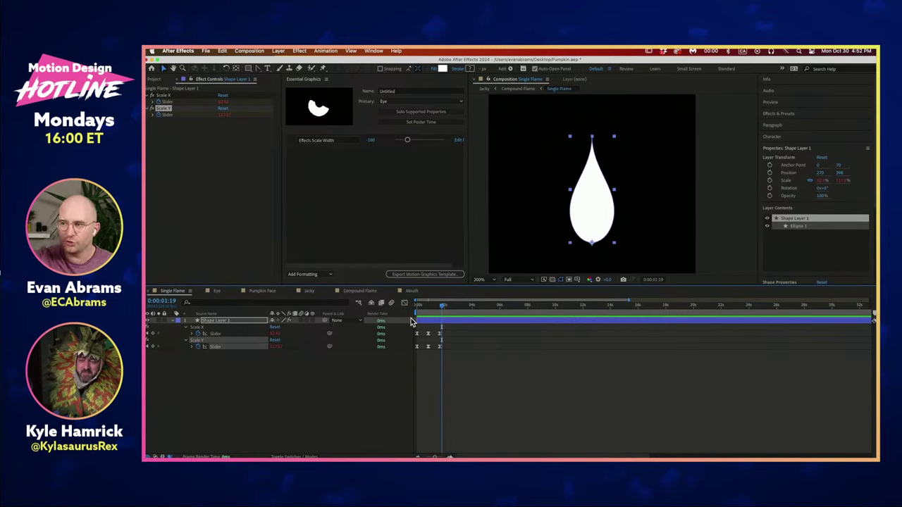
- Shift the Scale X slider keyframes later so they fall midway between the Scale Y keyframes, and preview the flame
scroll(446, 338, up, 1)
drag(446, 339, 495, 297)
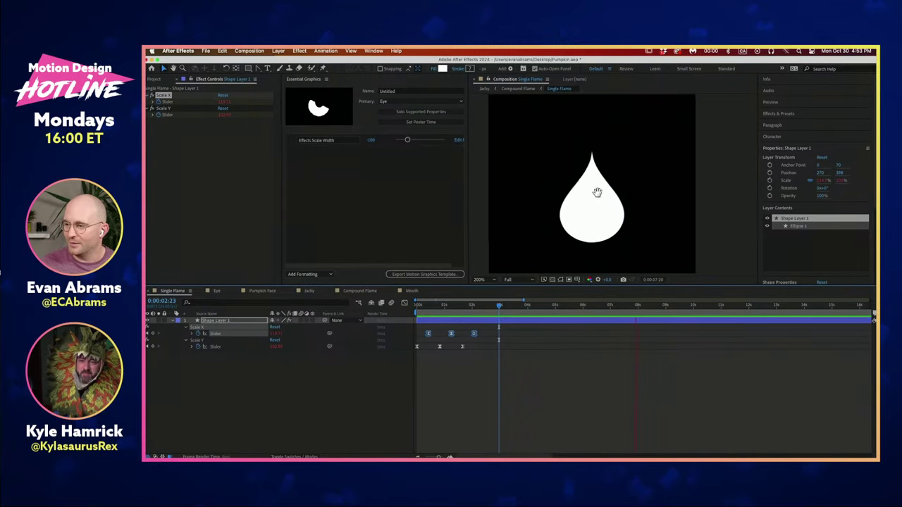
click(553, 308)
mouse_move(553, 308)
mouse_down()
mouse_move(515, 307)
mouse_move(621, 295)
mouse_move(568, 303)
mouse_up()
- Compare the overlapping Scale X and Scale Y value graphs while scrubbing the flame to 0:00:02:23
drag(498, 322, 417, 352)
key(shift+F3)
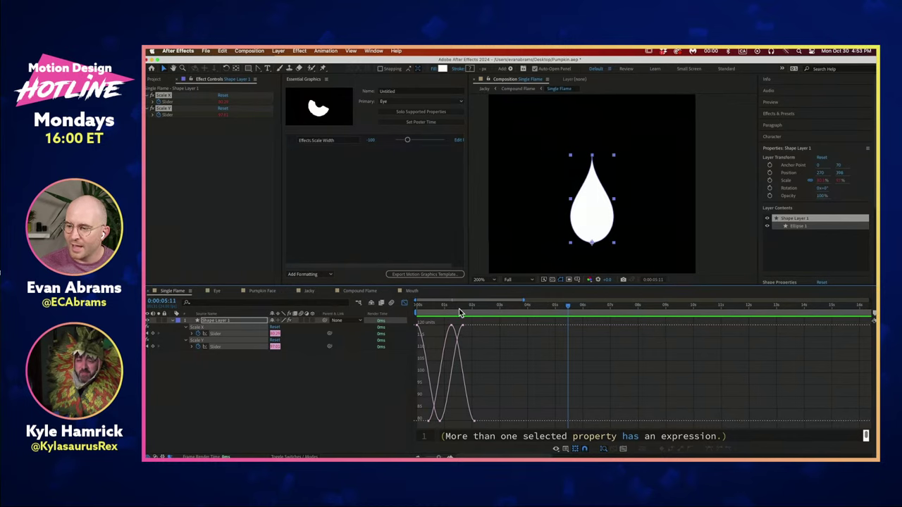
mouse_move(459, 312)
mouse_down()
mouse_move(426, 311)
mouse_move(453, 316)
mouse_up()
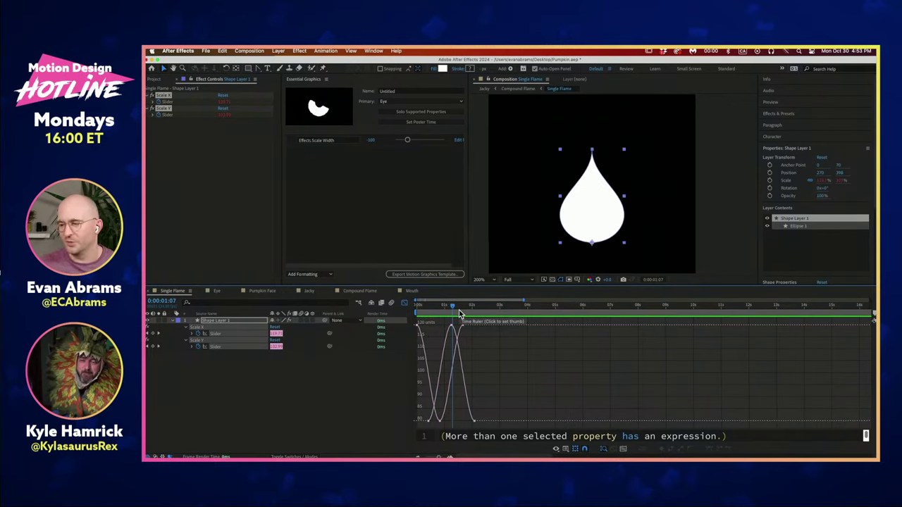
drag(477, 304, 498, 305)
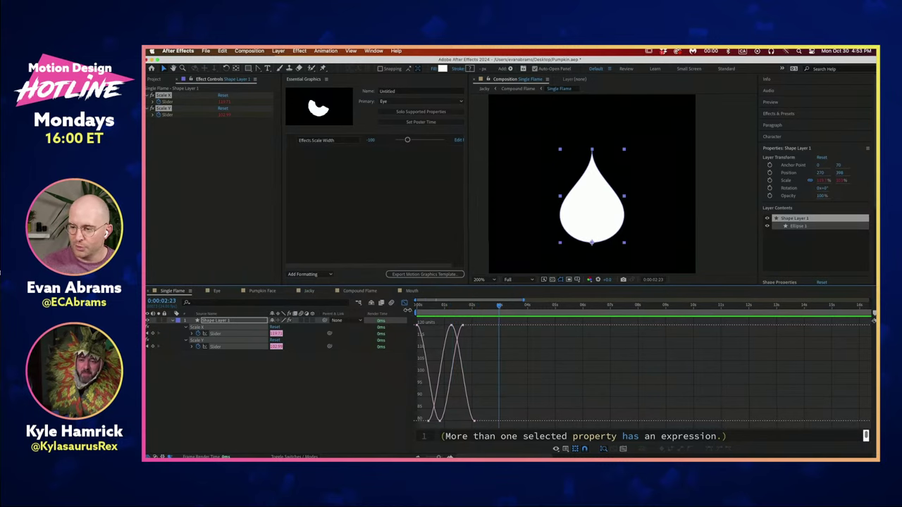
- Try to strengthen the easing on all Scale X and Scale Y keyframes in the graph editor and preview the flame
click(405, 303)
click(202, 357)
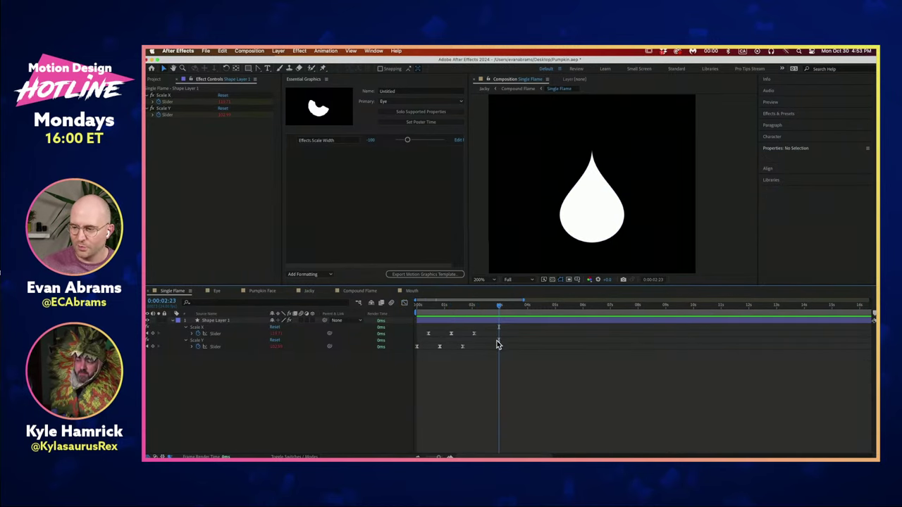
drag(497, 330, 391, 370)
click(404, 303)
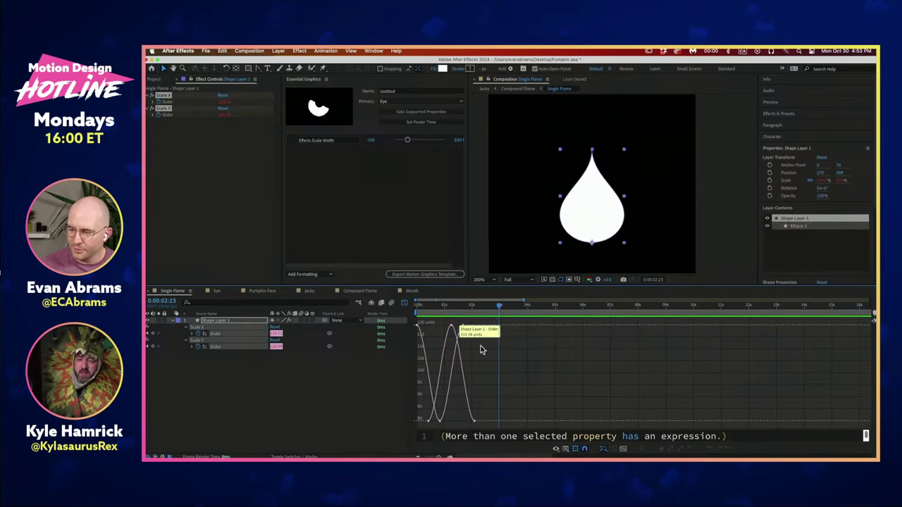
drag(491, 322, 366, 420)
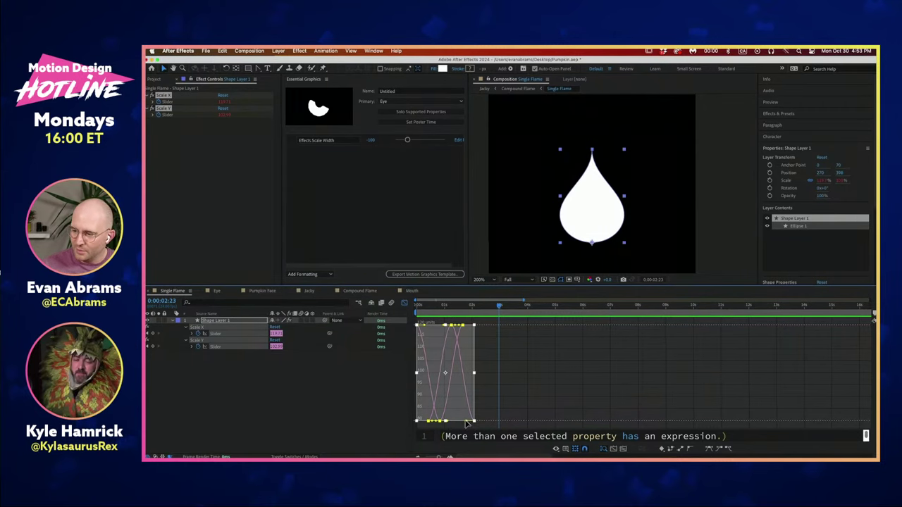
drag(466, 421, 452, 421)
key(space)
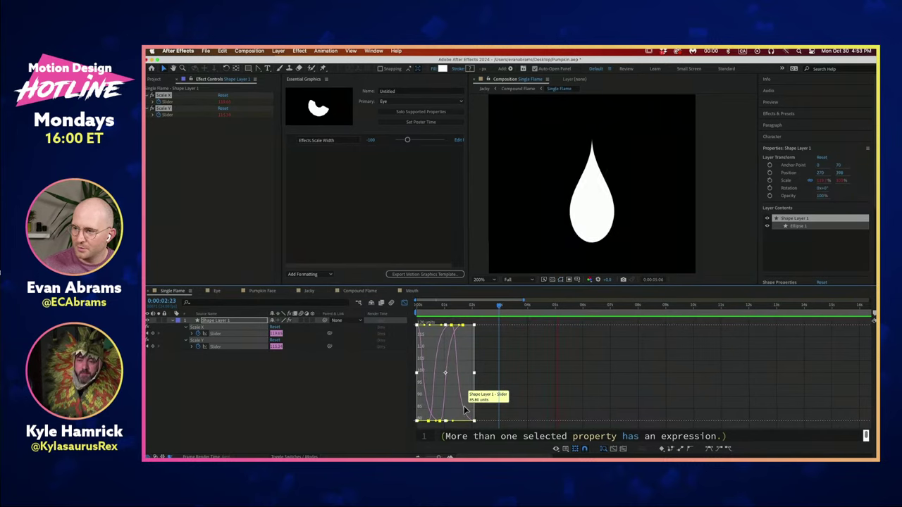
key(space)
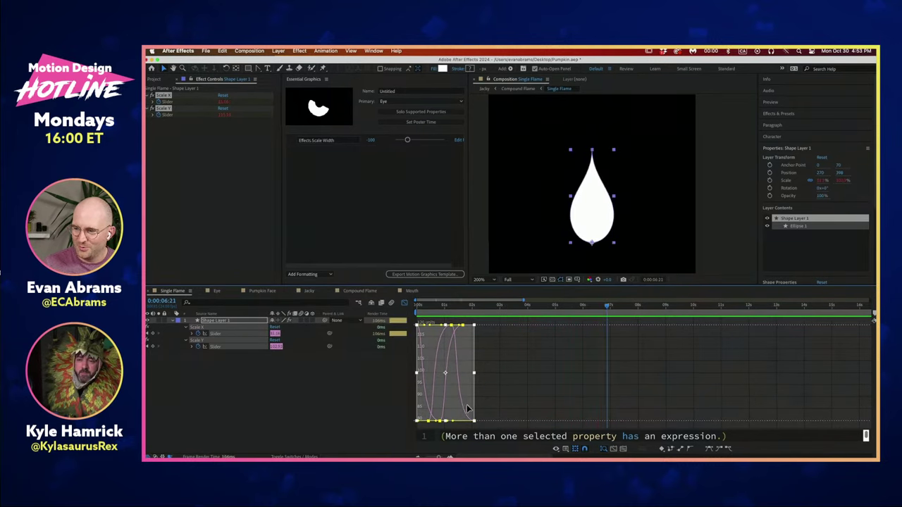
click(485, 368)
click(406, 303)
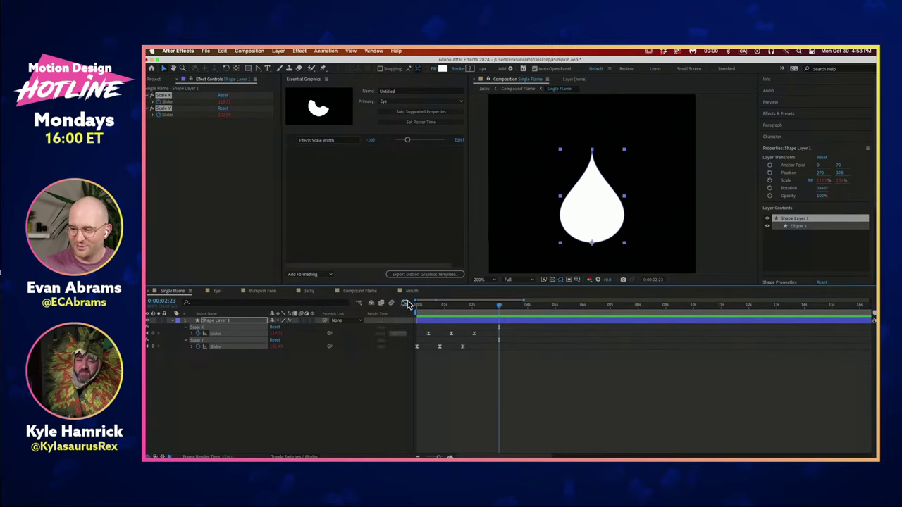
click(481, 366)
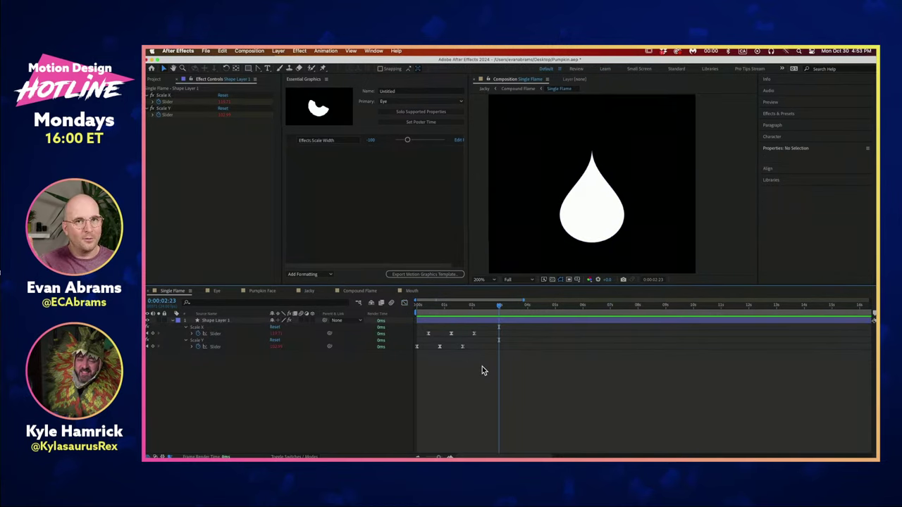
- In the Compound Flame composition, offset the upper Single Flame layer to start slightly later and preview the layered flames
key(Tab)
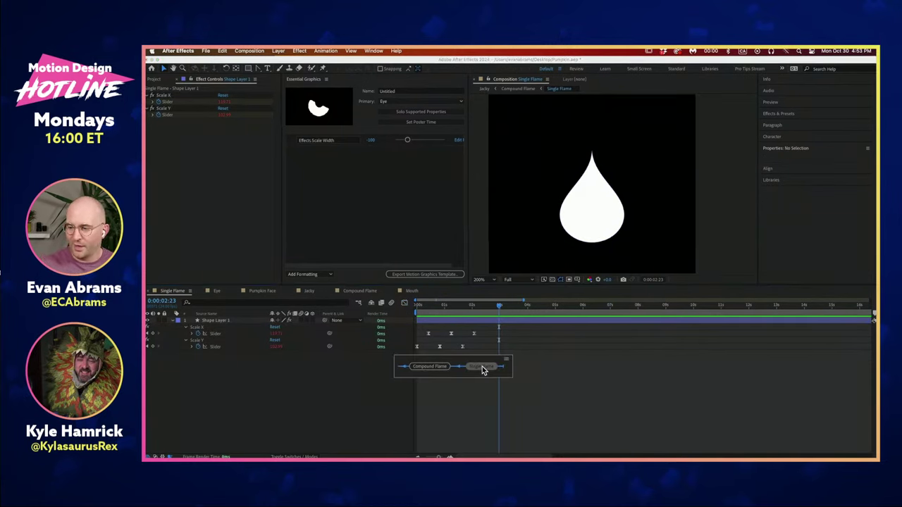
click(430, 366)
click(443, 353)
click(228, 328)
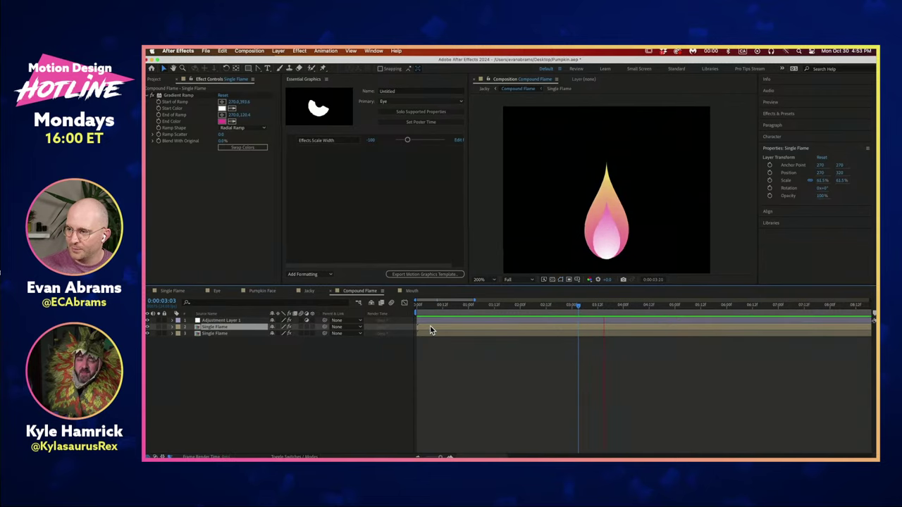
click(465, 358)
key(space)
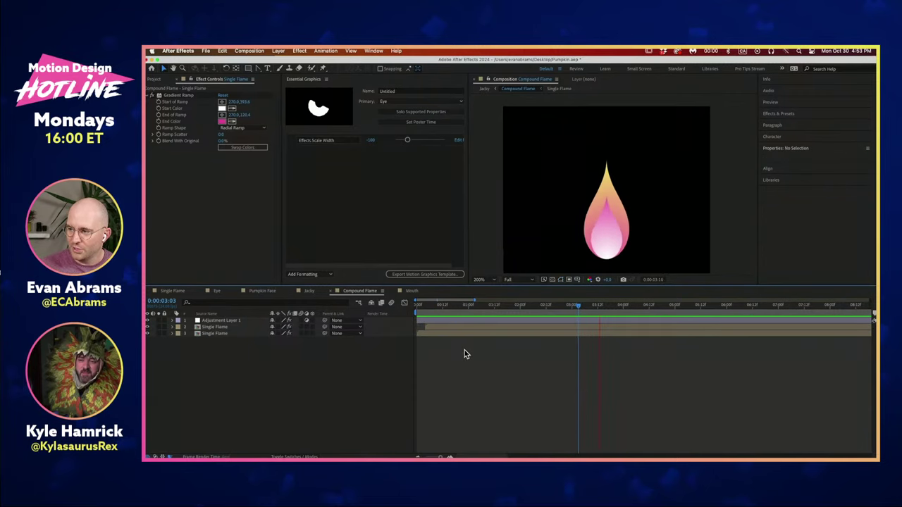
- Inspect the Wave Warp settings on Adjustment Layer 1 and play the flame without the warp
click(228, 320)
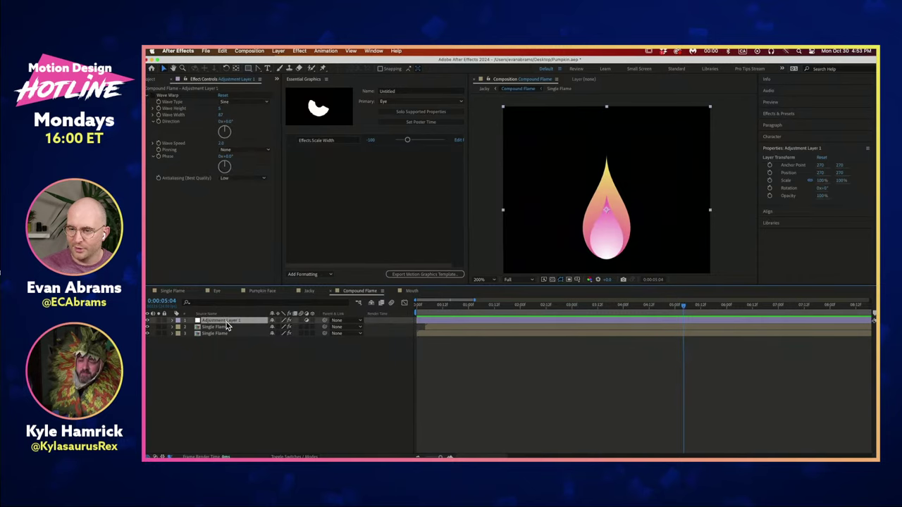
click(157, 97)
key(space)
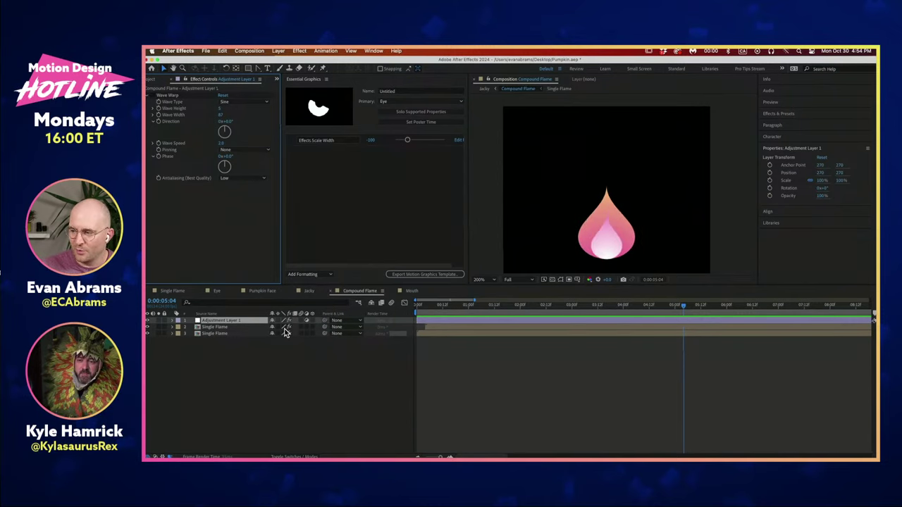
- Examine the Gradient Ramp effect's colors and end points on the lower and upper Single Flame layers
click(231, 333)
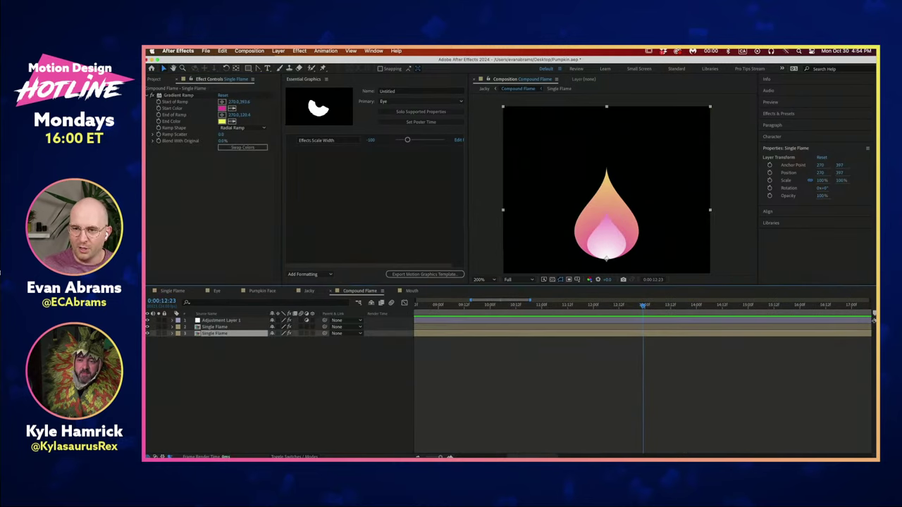
click(172, 96)
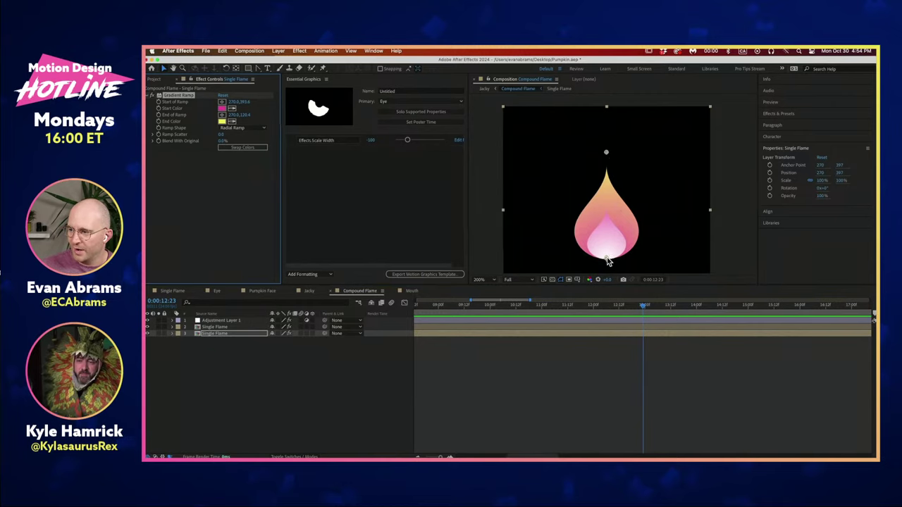
click(226, 327)
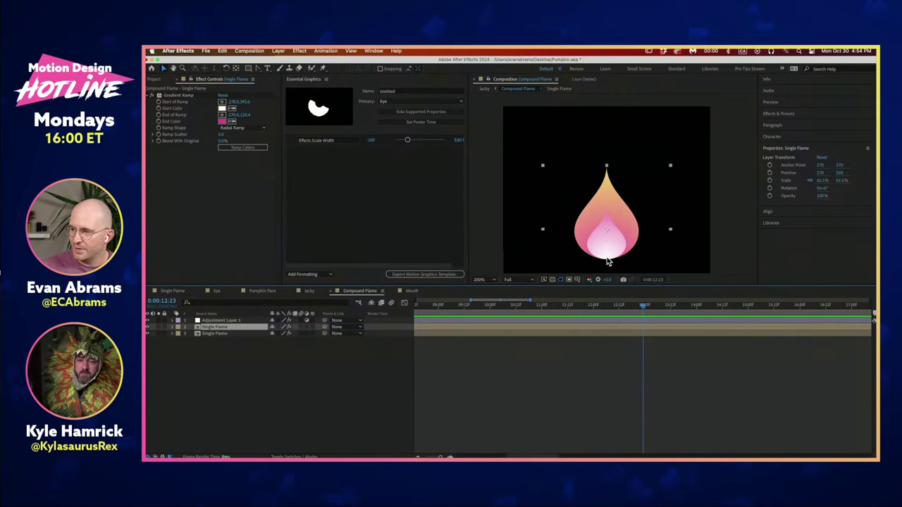
- Scrub and play the compound flame to examine how the gradient colors shift as the flames stretch and shrink
drag(561, 305, 511, 308)
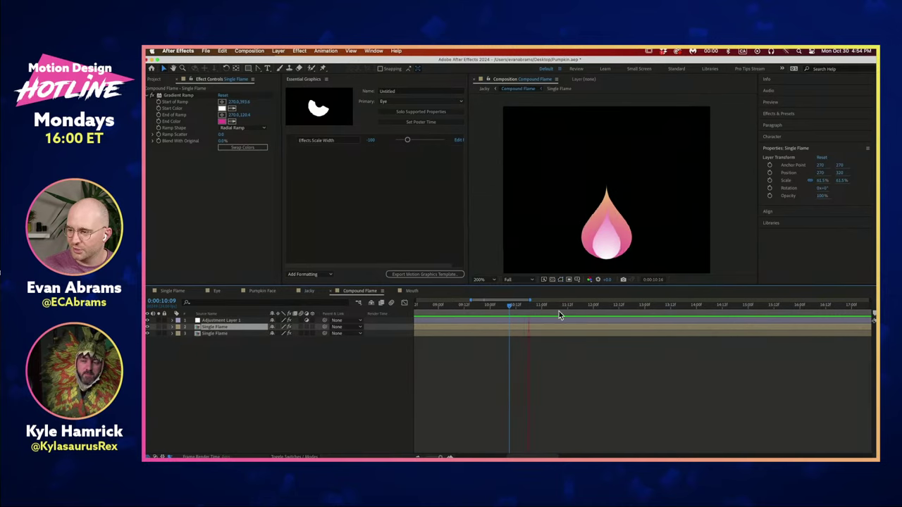
drag(559, 307, 699, 296)
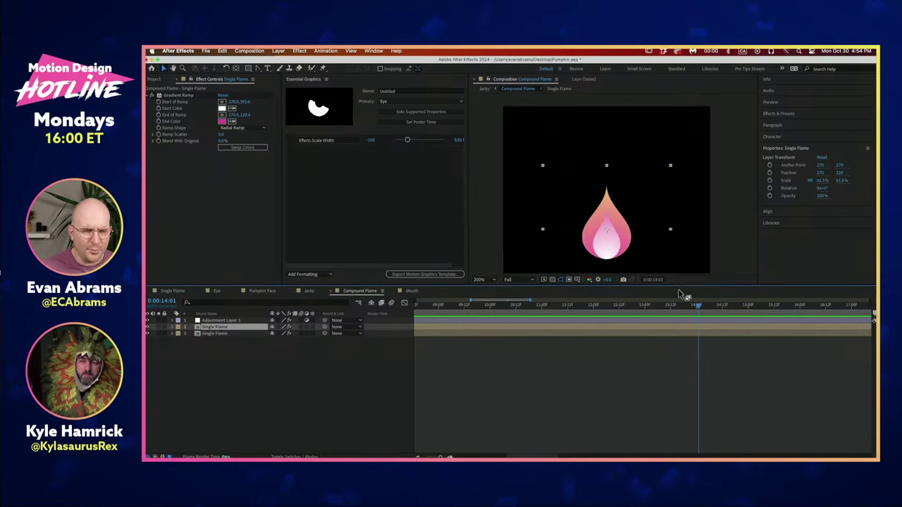
click(595, 378)
click(619, 306)
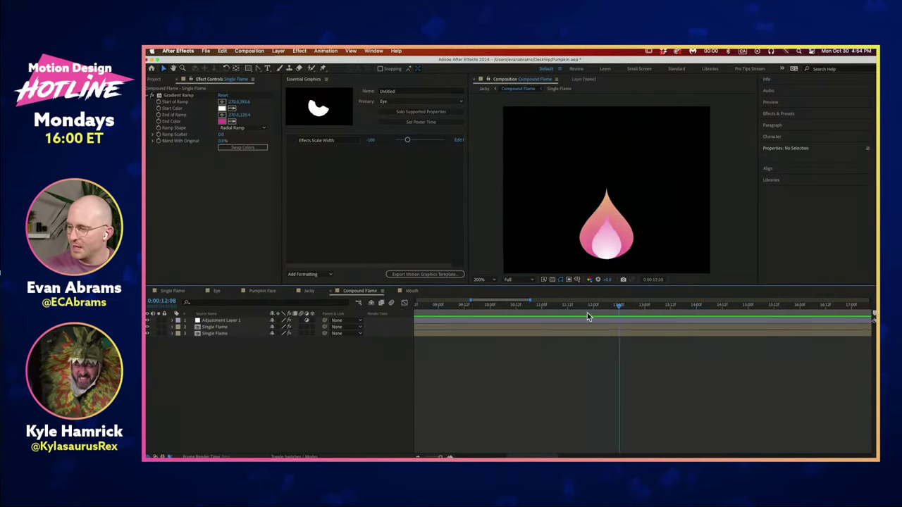
mouse_move(586, 313)
mouse_down()
mouse_move(522, 315)
mouse_move(573, 310)
mouse_up()
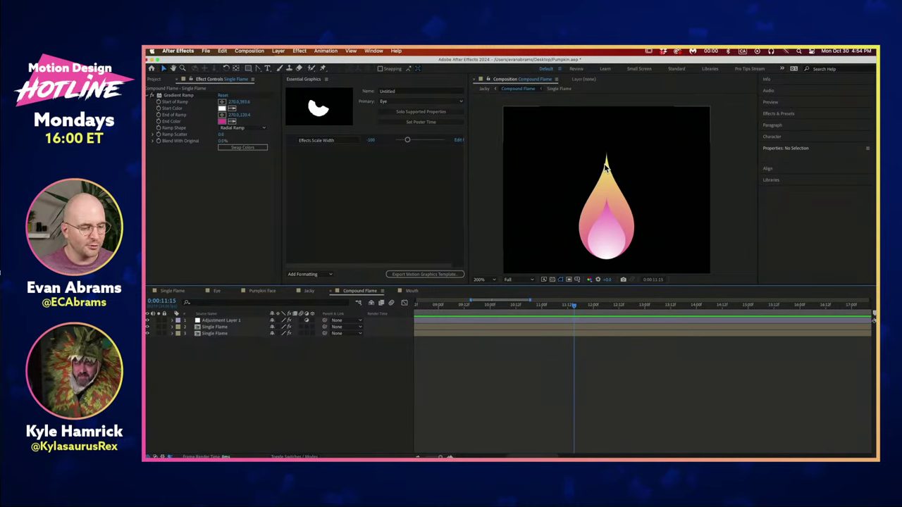
key(space)
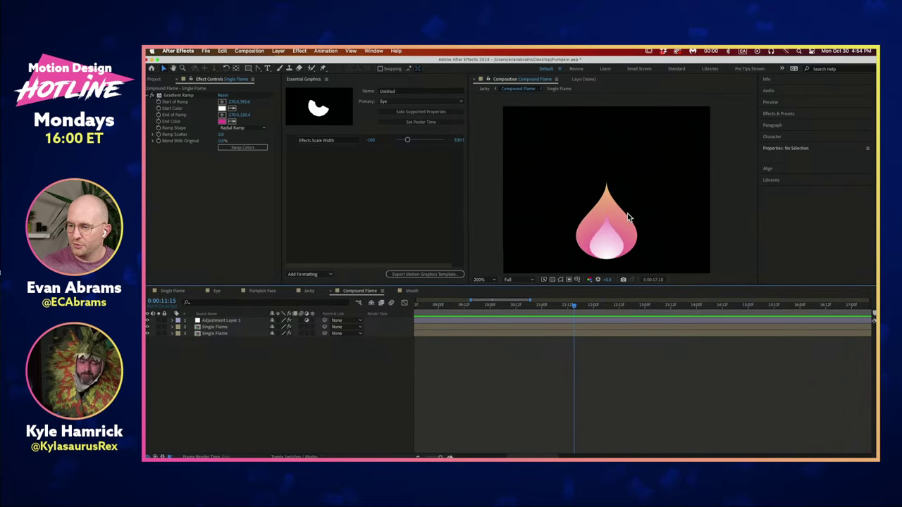
key(space)
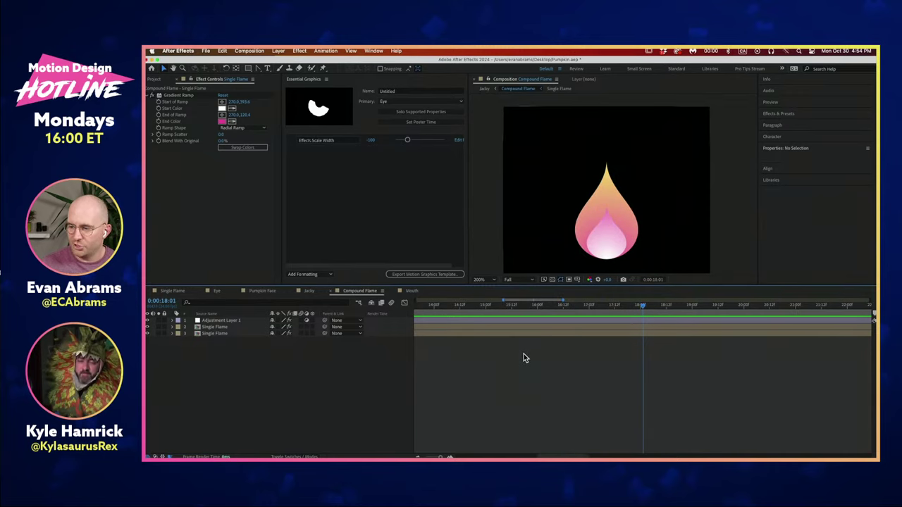
- Try to rotate the lower Single Flame layer in the composition with the Rotation tool, then deselect it
click(520, 334)
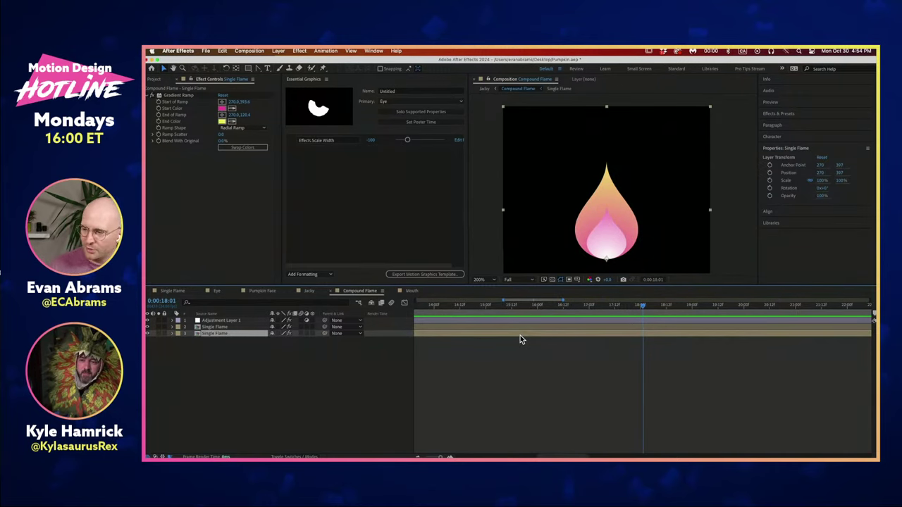
key(w)
drag(601, 202, 602, 206)
click(415, 339)
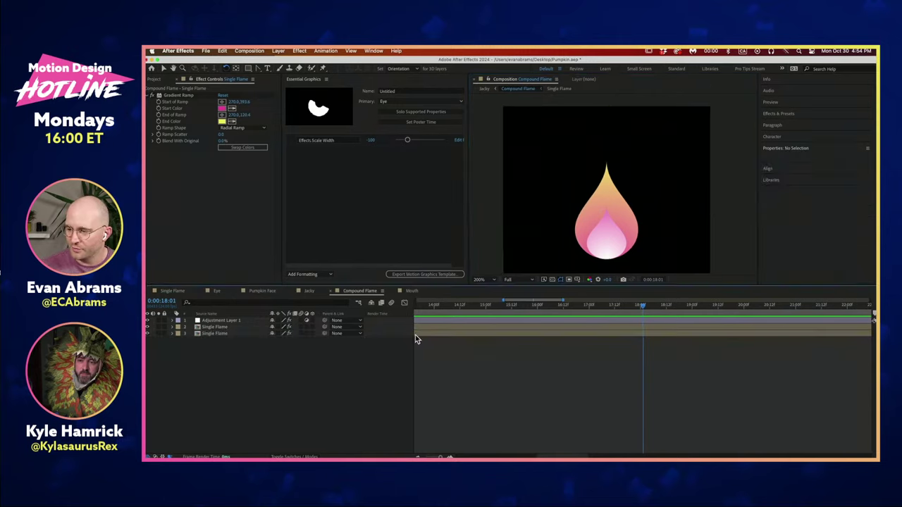
- Enable the Wave Warp effect on Adjustment Layer 1 and preview the wavering flame
click(214, 322)
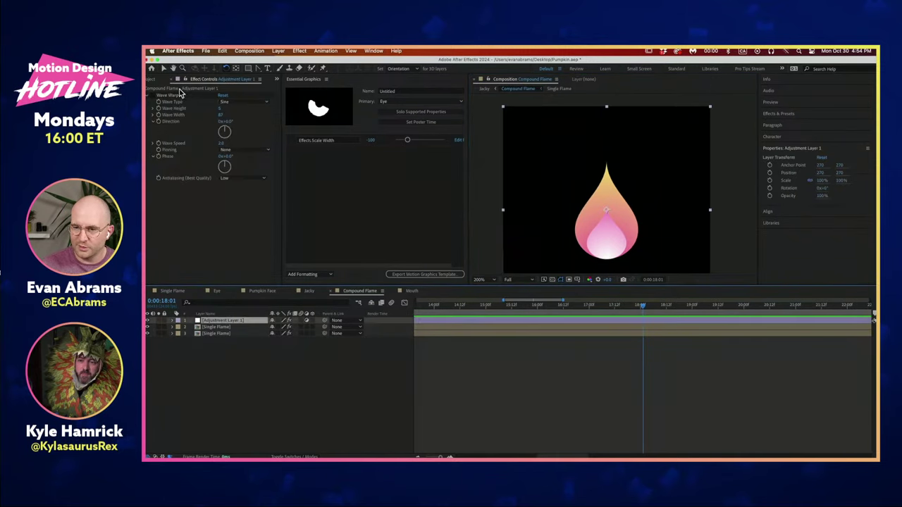
click(152, 96)
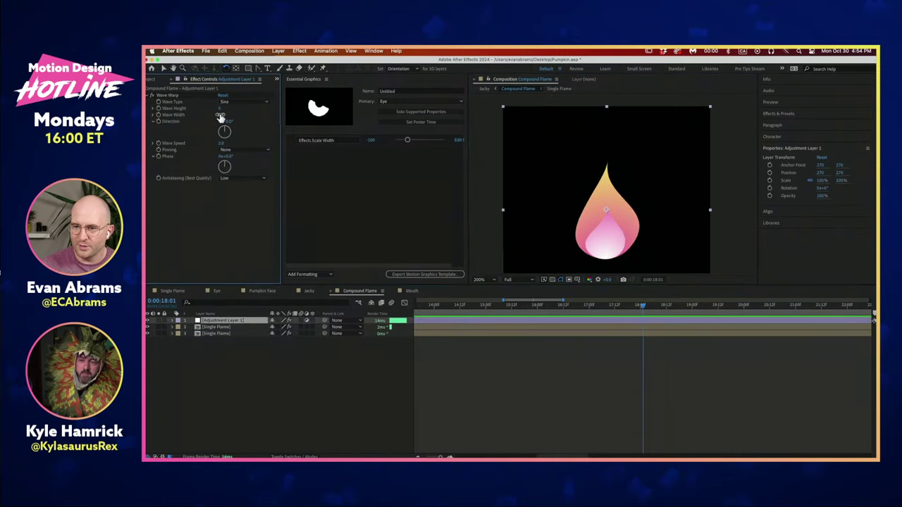
key(space)
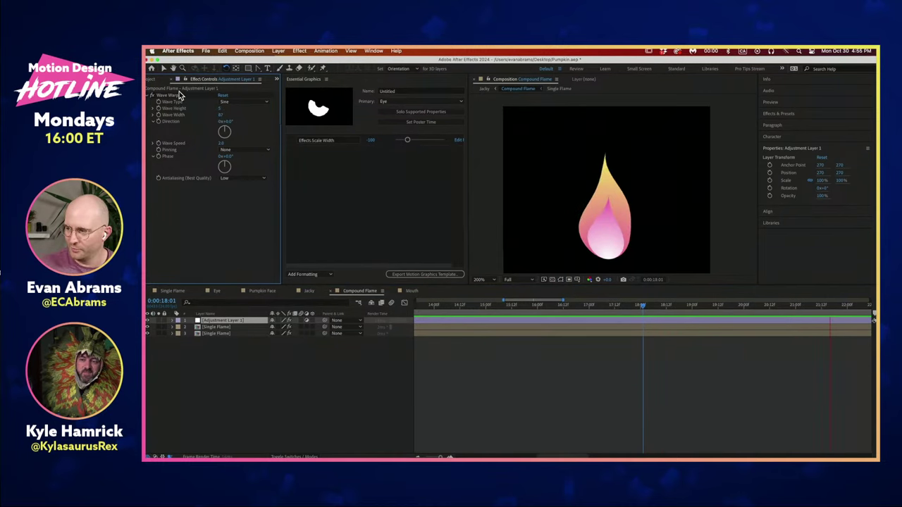
click(481, 361)
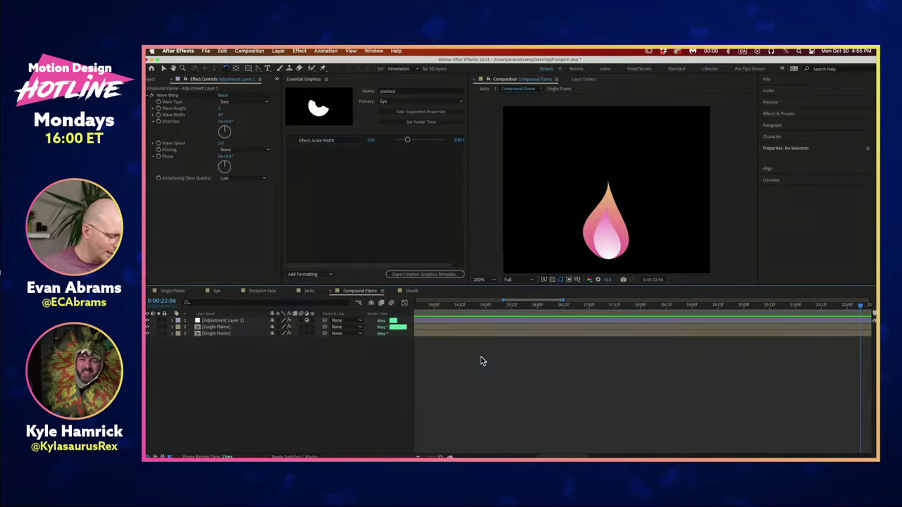